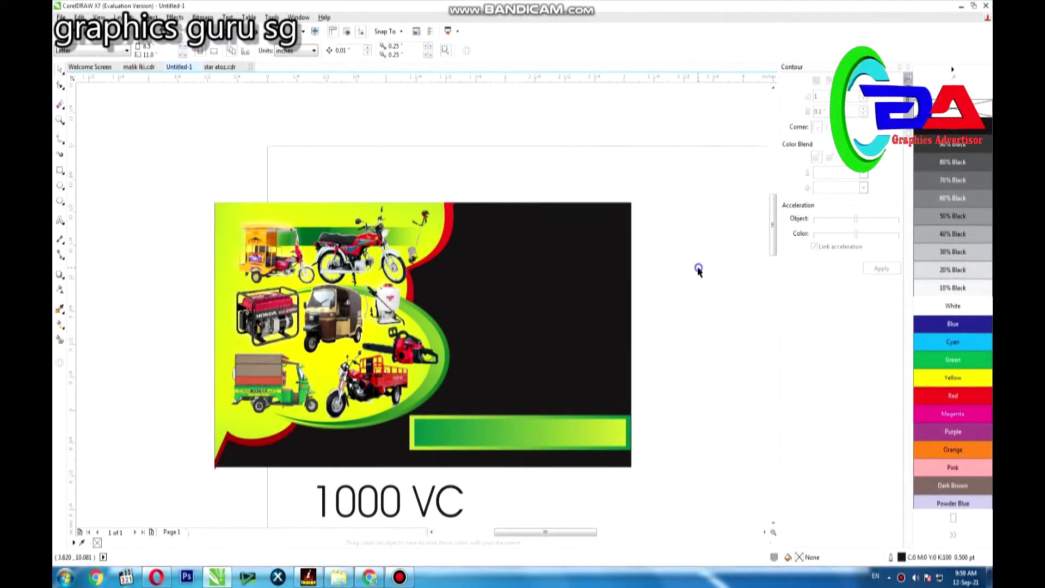
# Step: Paste the Urdu contact-text group and scale it down to a small block right of the card
pyautogui.rightClick(695, 272)
pyautogui.click(707, 325)
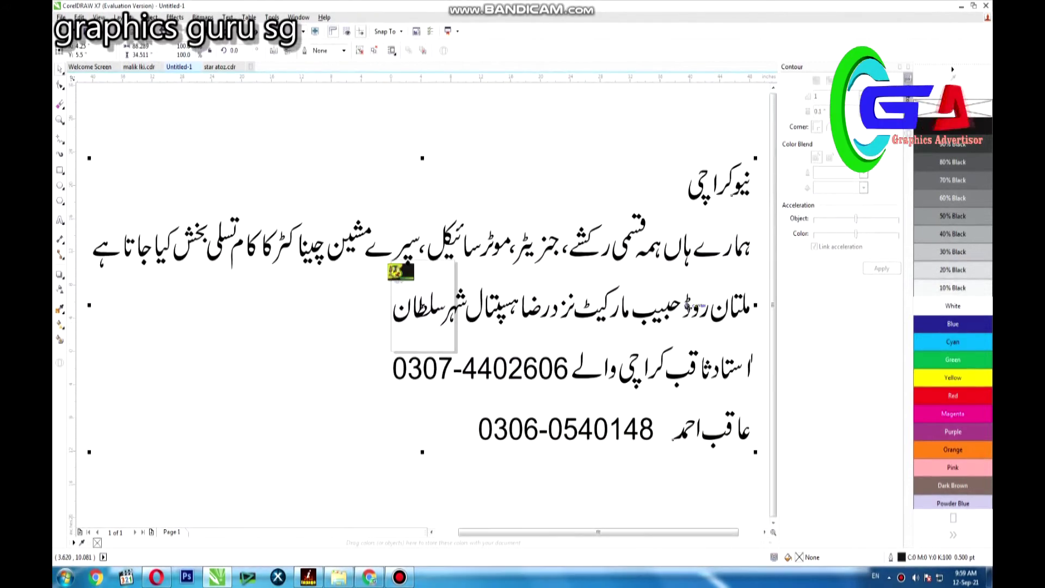
pyautogui.moveTo(756, 163); pyautogui.dragTo(430, 176)
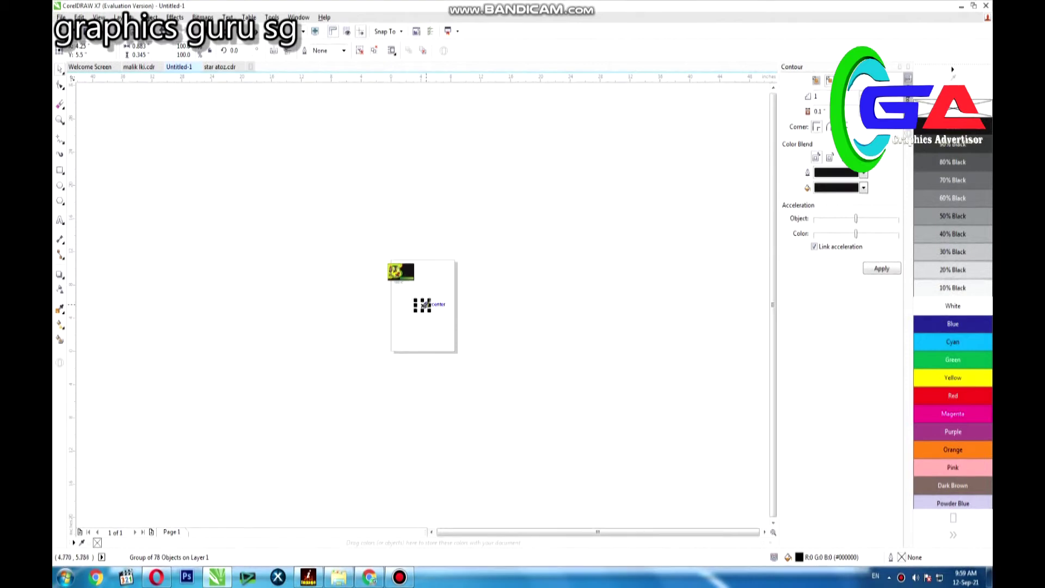
pyautogui.hotkey('ctrl', 'z')
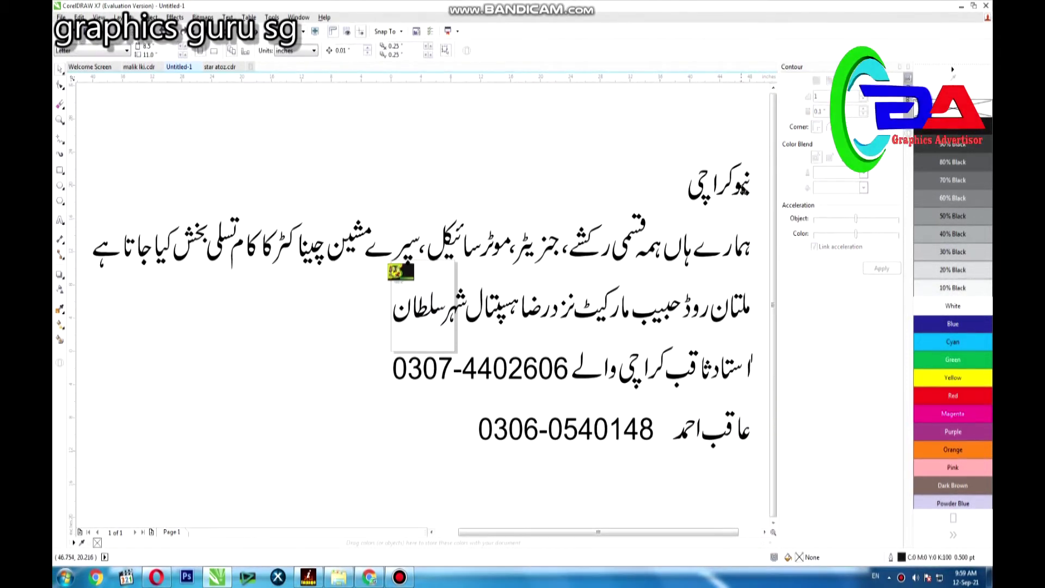
pyautogui.moveTo(760, 161); pyautogui.dragTo(432, 175)
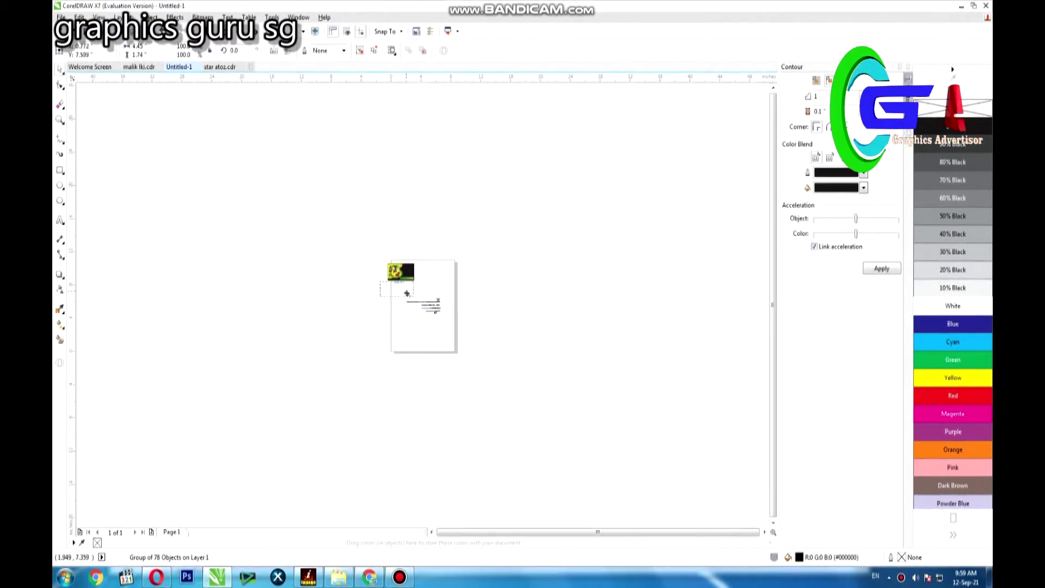
pyautogui.scroll(5, 411, 297)
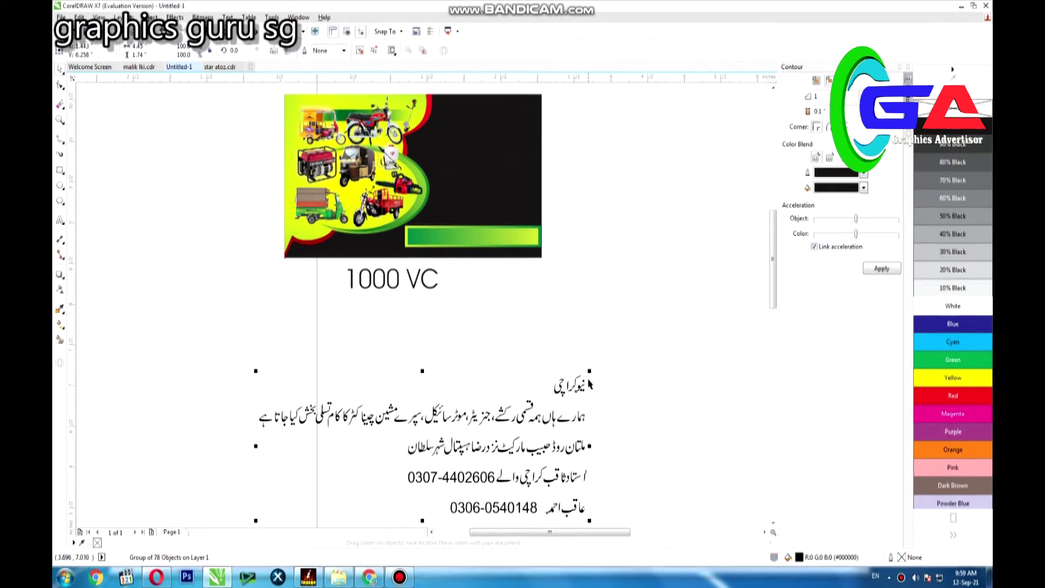
pyautogui.moveTo(589, 371); pyautogui.dragTo(467, 437)
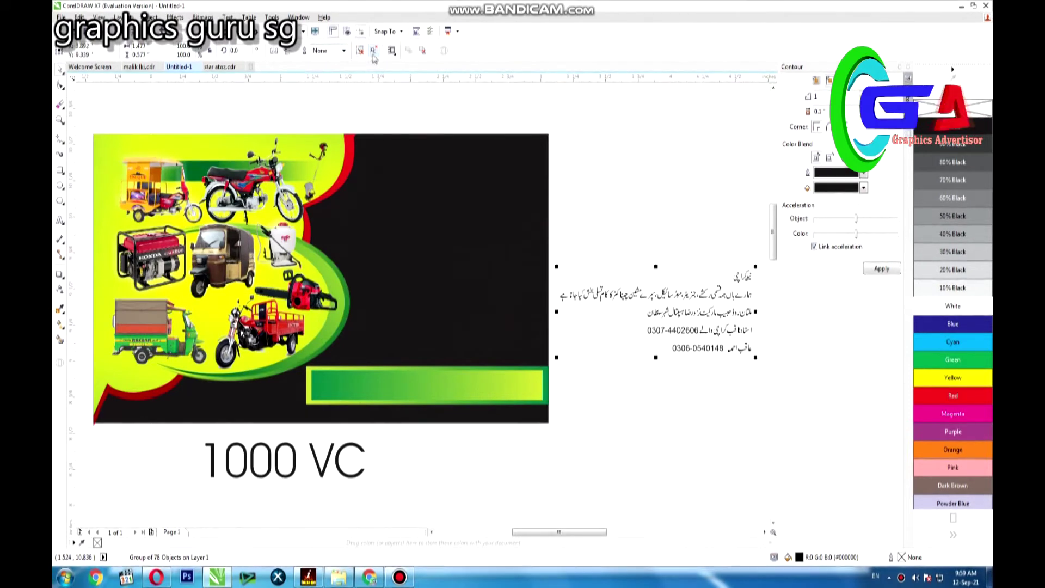
# Step: Separate the نیوکراچی title, fix its glyphs and move it onto the black panel
pyautogui.click(743, 278)
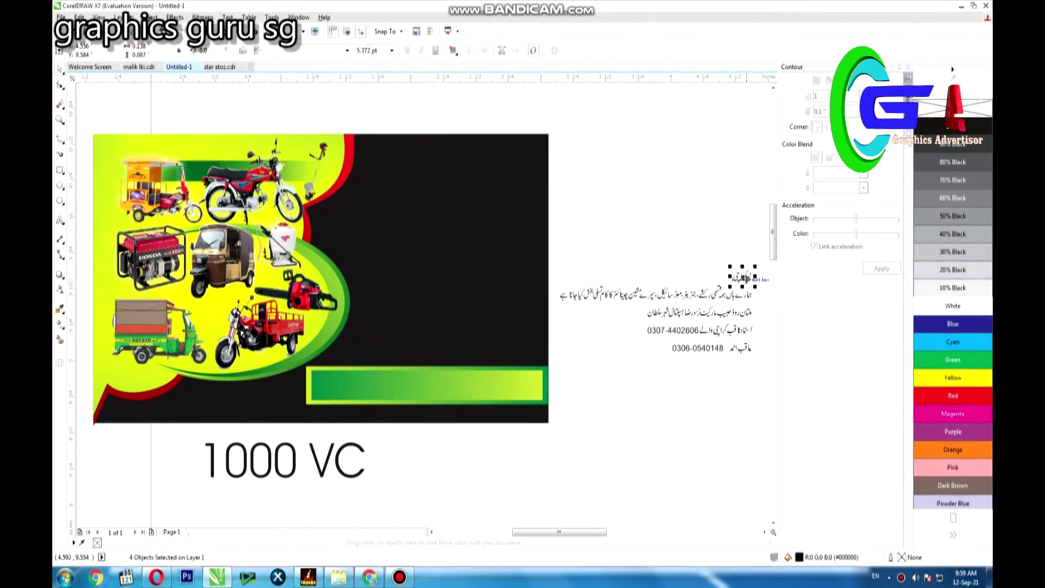
pyautogui.moveTo(580, 185); pyautogui.dragTo(622, 188)
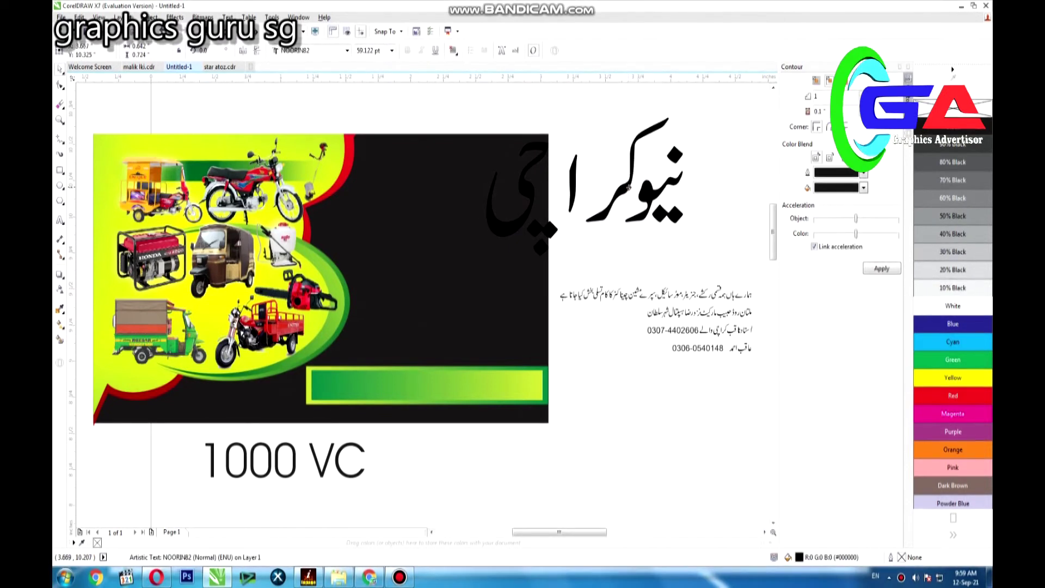
pyautogui.moveTo(573, 185); pyautogui.dragTo(602, 163)
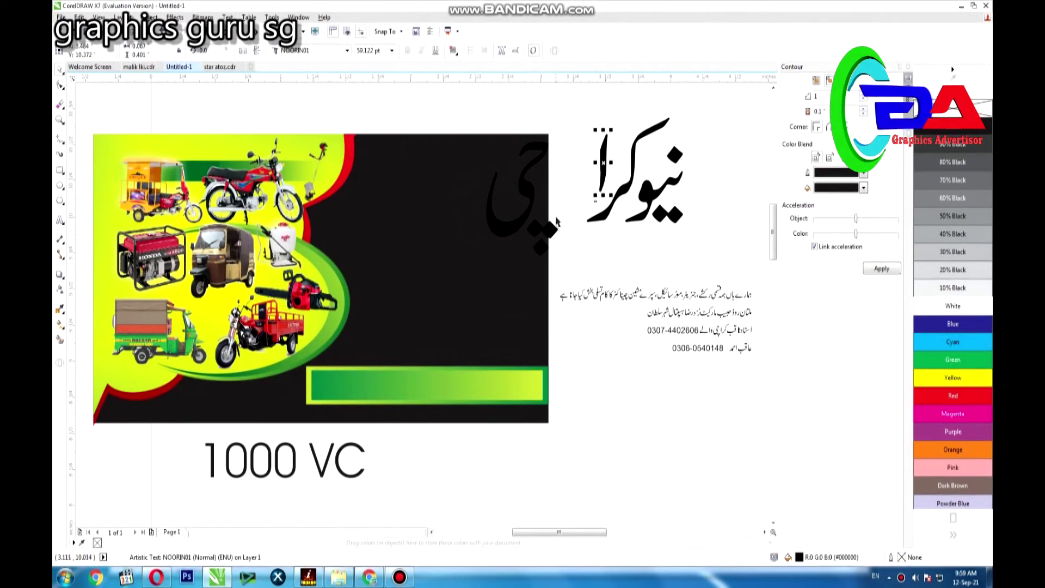
pyautogui.moveTo(517, 207); pyautogui.dragTo(562, 212)
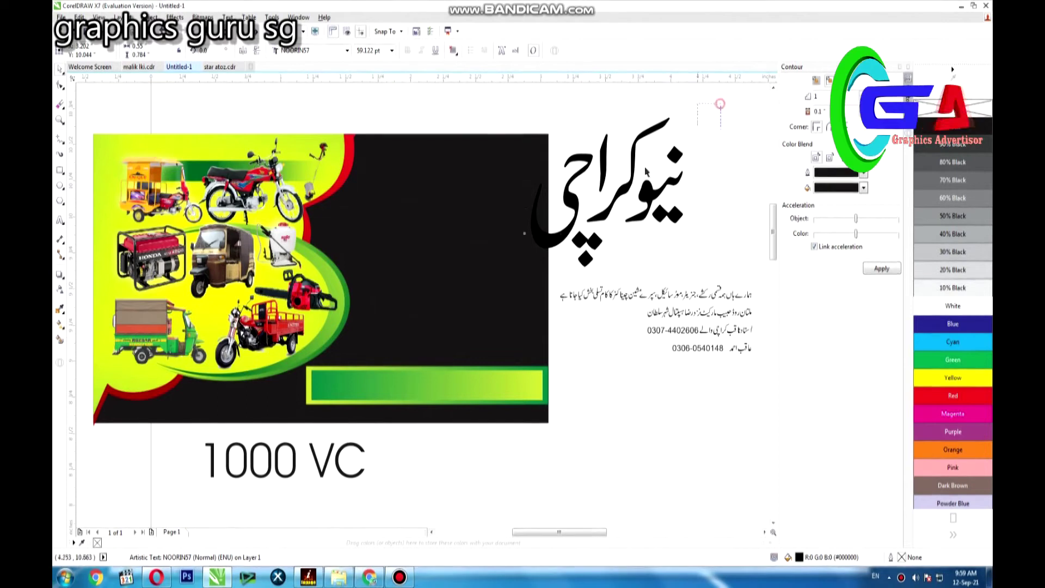
pyautogui.moveTo(599, 215); pyautogui.dragTo(435, 275)
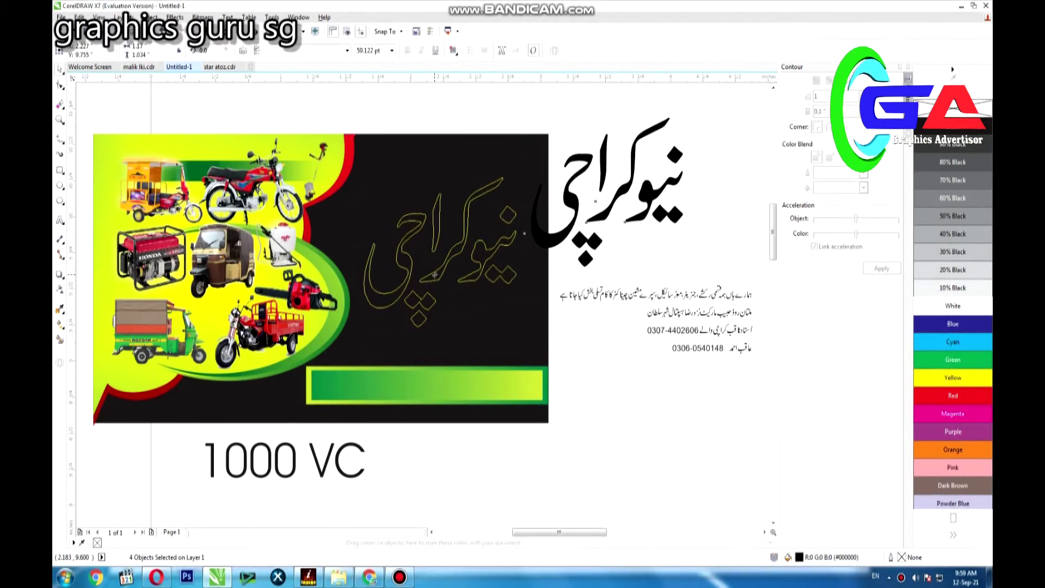
pyautogui.moveTo(434, 275); pyautogui.dragTo(436, 270)
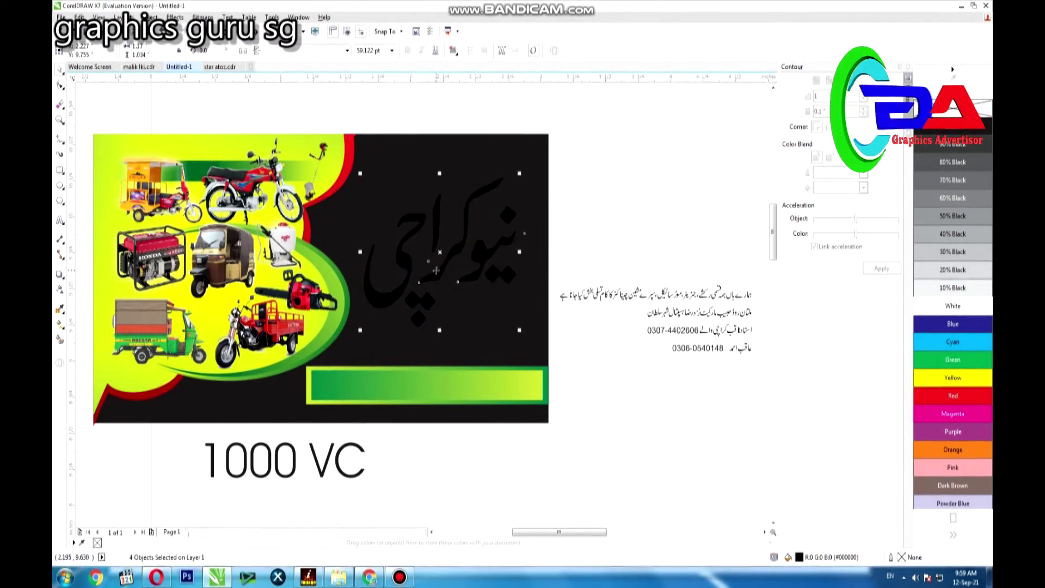
# Step: Colour the نیوکراچی title white and group its pieces
pyautogui.click(953, 305)
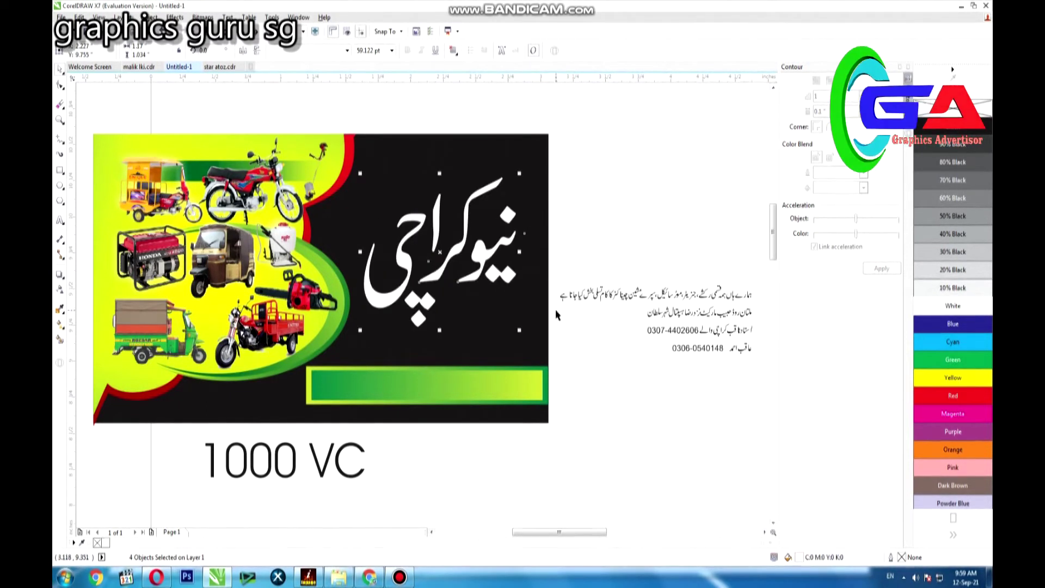
pyautogui.keyDown('shift'); pyautogui.click(578, 177); pyautogui.keyUp('shift')
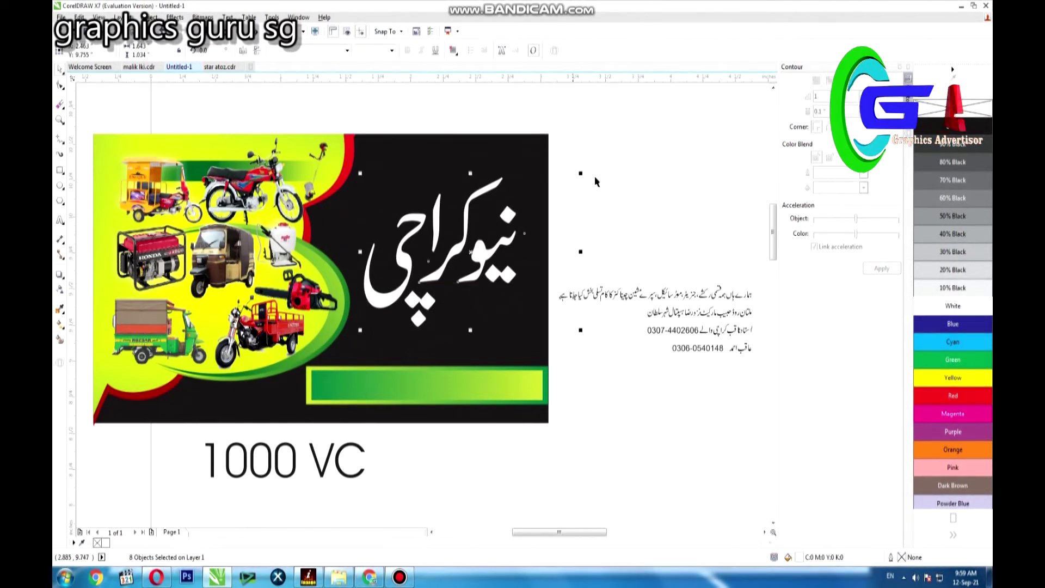
pyautogui.click(558, 139)
pyautogui.moveTo(355, 344); pyautogui.dragTo(355, 345)
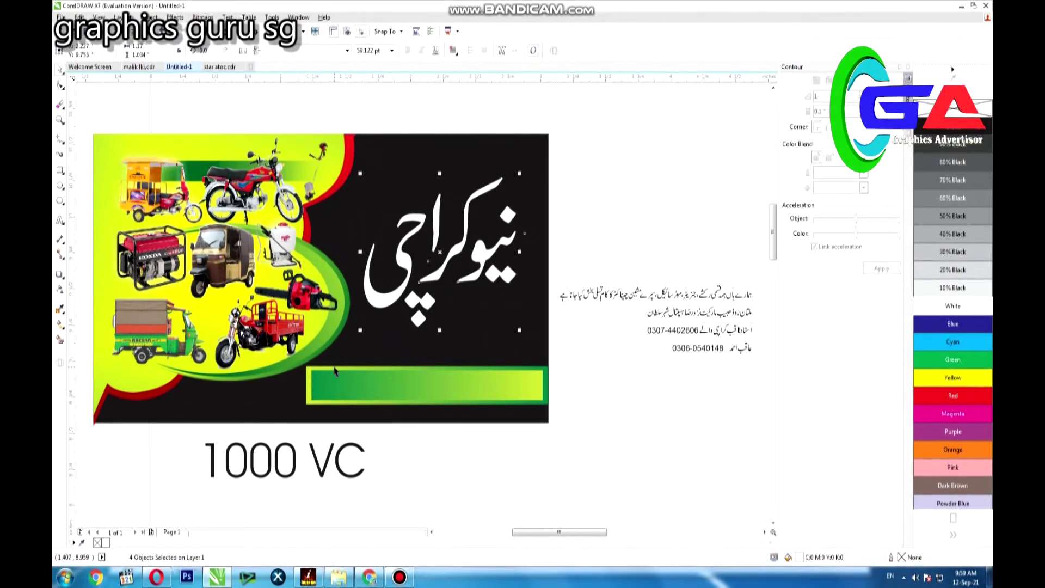
pyautogui.hotkey('ctrl', 'g')
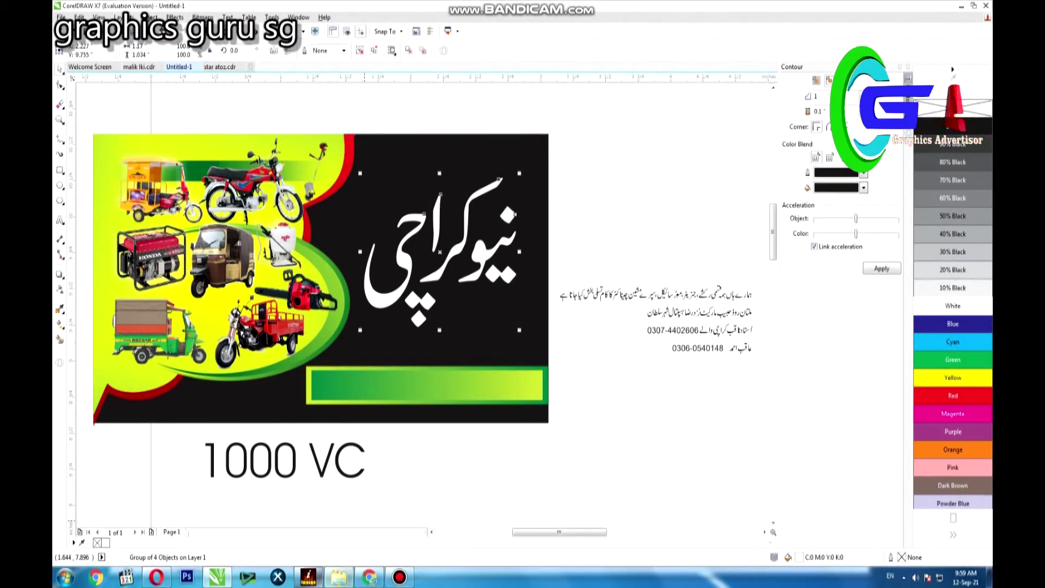
pyautogui.click(308, 577)
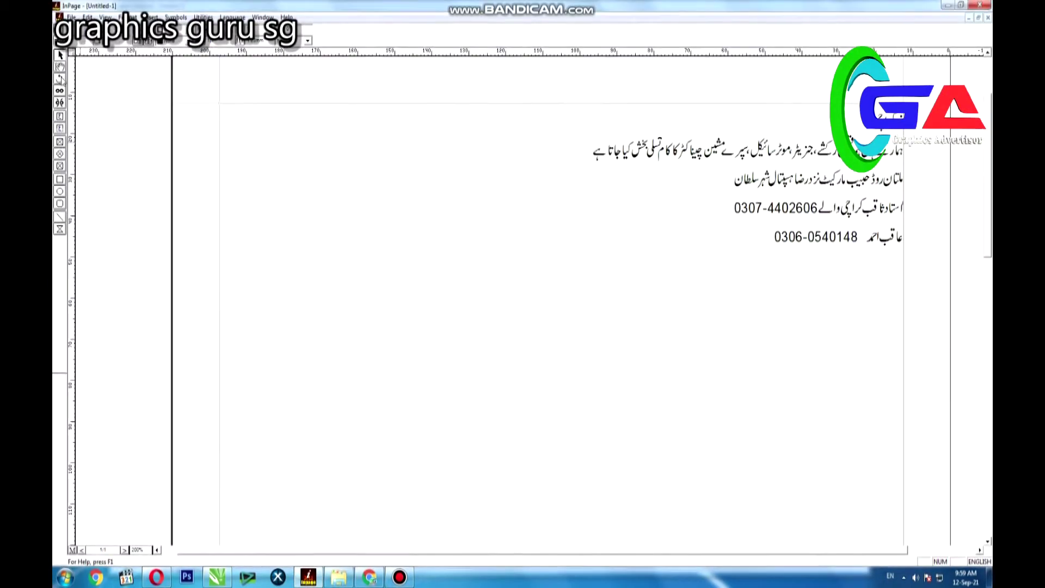
# Step: Delete all the old Urdu contact lines in InPage
pyautogui.moveTo(541, 166); pyautogui.dragTo(737, 184)
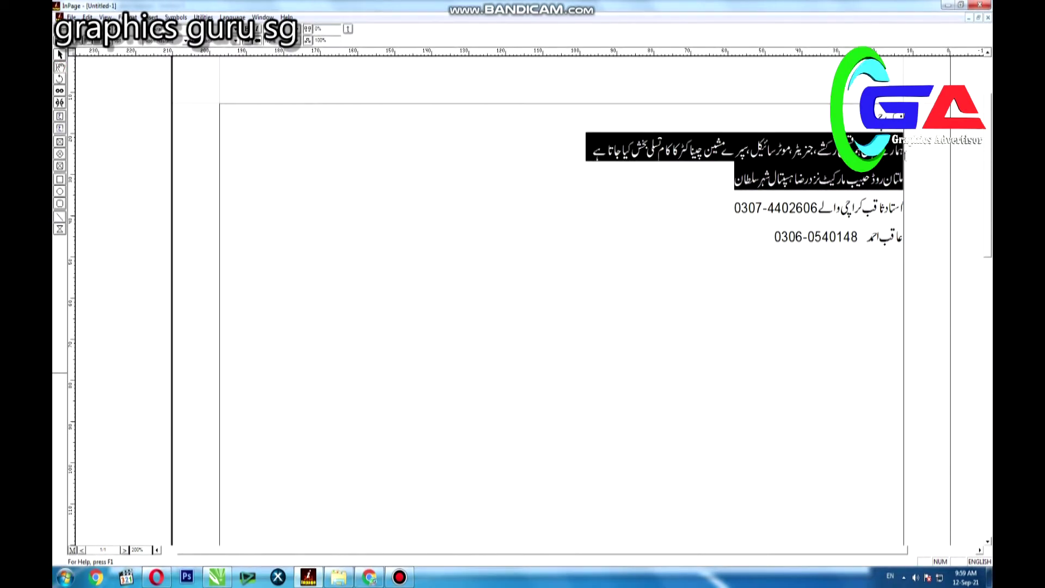
pyautogui.press('Delete')
pyautogui.moveTo(858, 208); pyautogui.dragTo(808, 226)
pyautogui.hotkey('ctrl', 'a')
pyautogui.press('Delete')
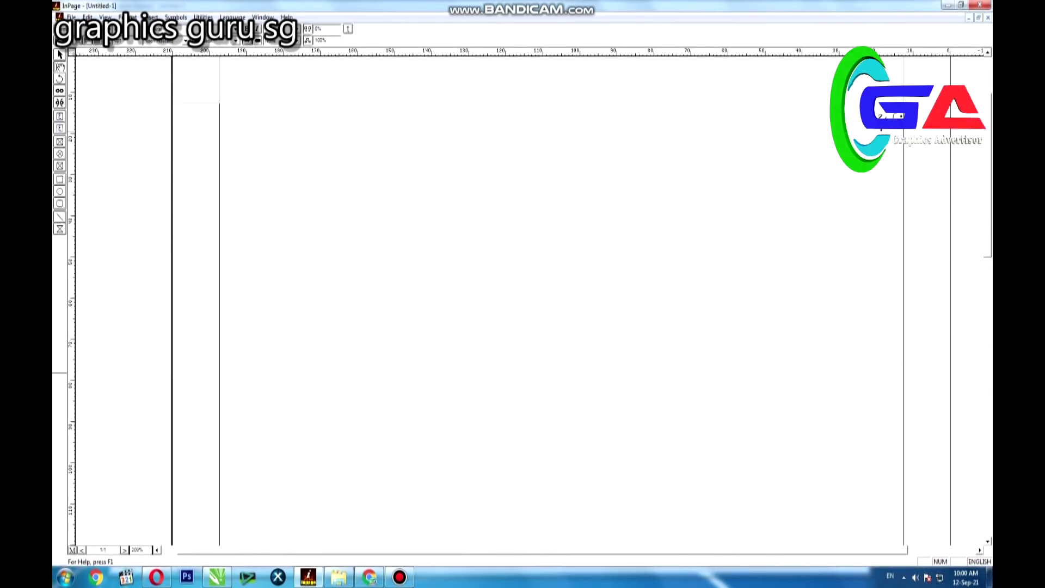
# Step: Type the new Urdu shop-name line with the Urdu keyboard and copy it
pyautogui.hotkey('ctrl', 'space')
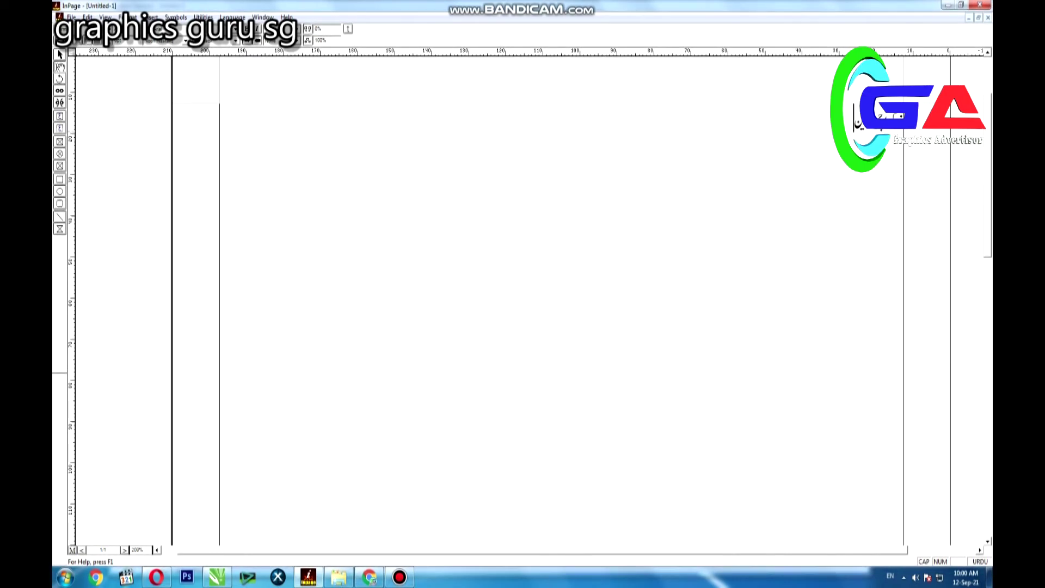
pyautogui.press('capslock')
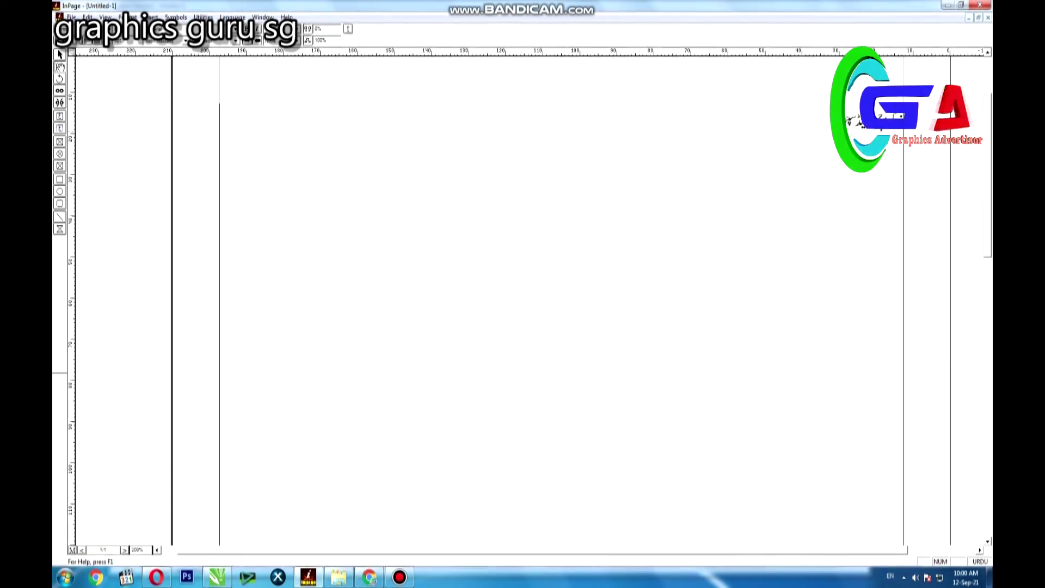
pyautogui.press('BackSpace')
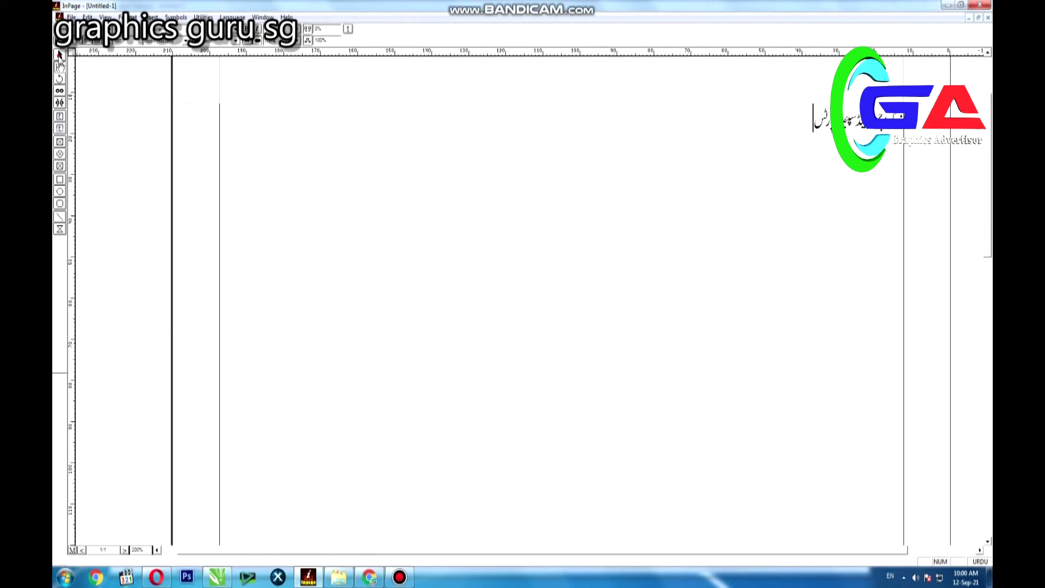
pyautogui.click(60, 55)
pyautogui.rightClick(508, 214)
pyautogui.click(523, 260)
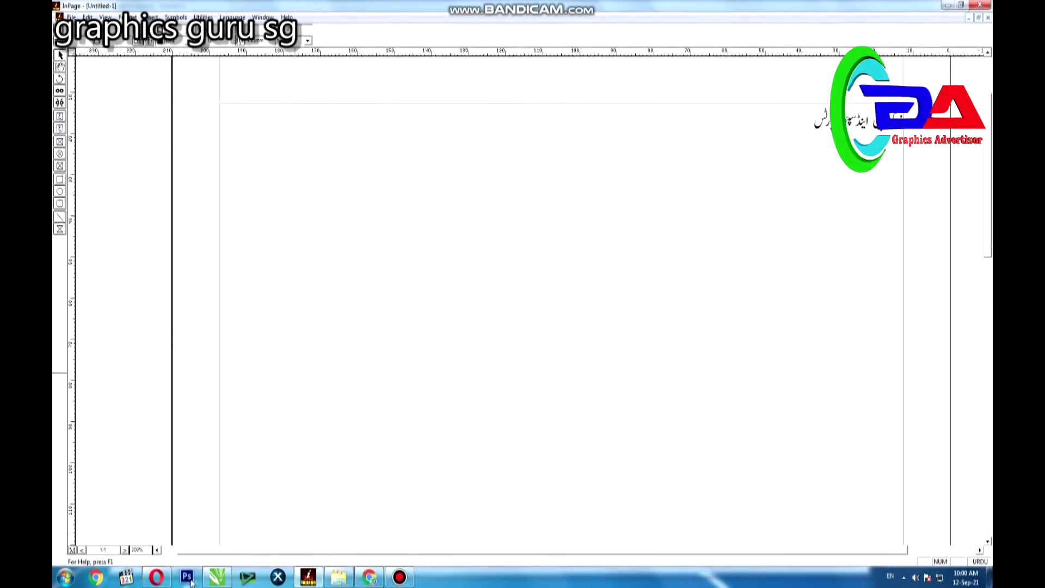
pyautogui.click(220, 578)
pyautogui.rightClick(448, 341)
# Step: Paste the Urdu shop-name text, shrink it and delete the word نیوکراچی from it
pyautogui.click(481, 412)
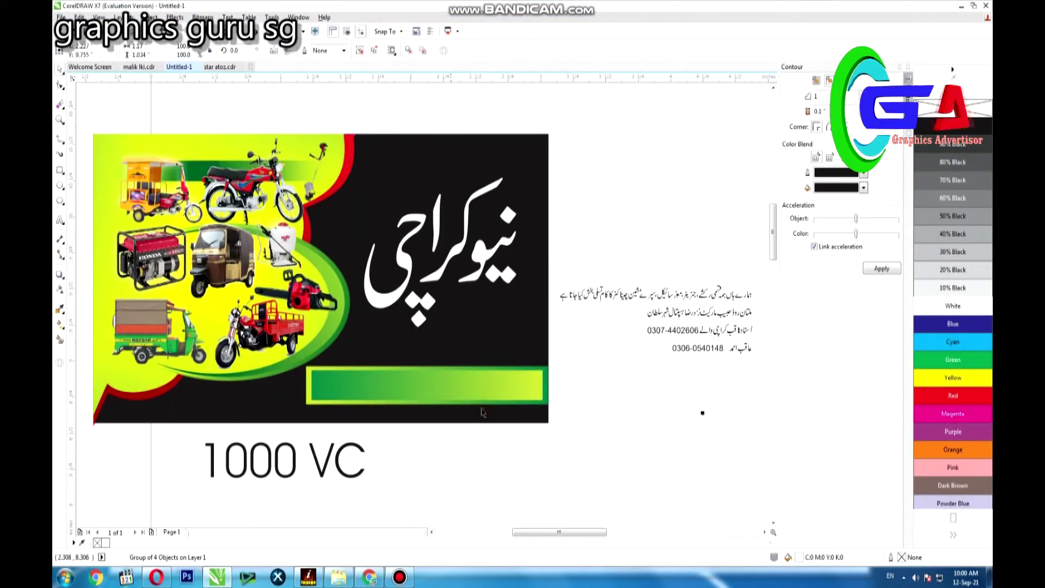
pyautogui.moveTo(508, 256)
pyautogui.mouseDown()
pyautogui.moveTo(436, 325)
pyautogui.moveTo(382, 264)
pyautogui.mouseUp()
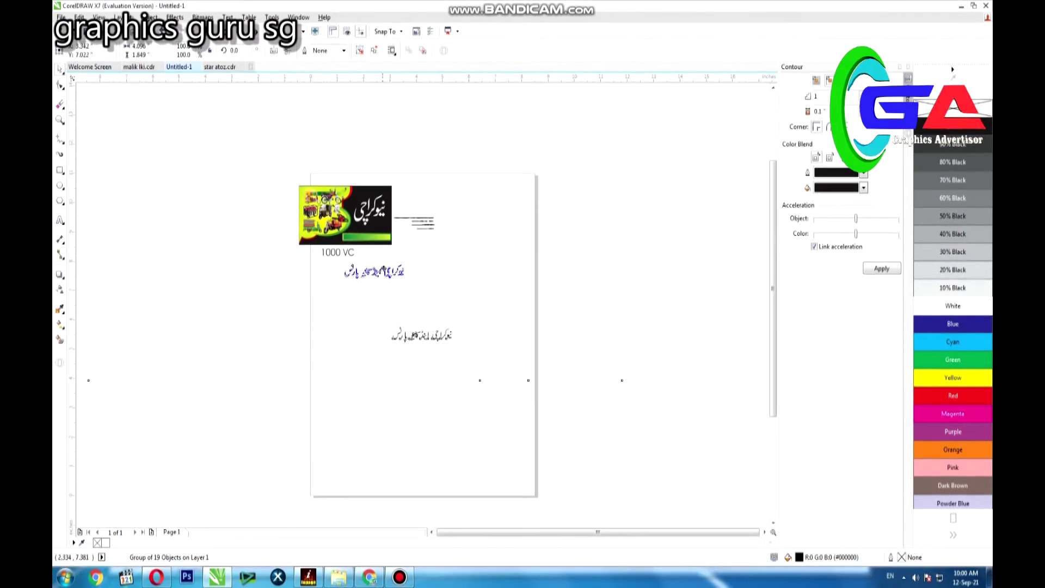
pyautogui.scroll(3, 359, 224)
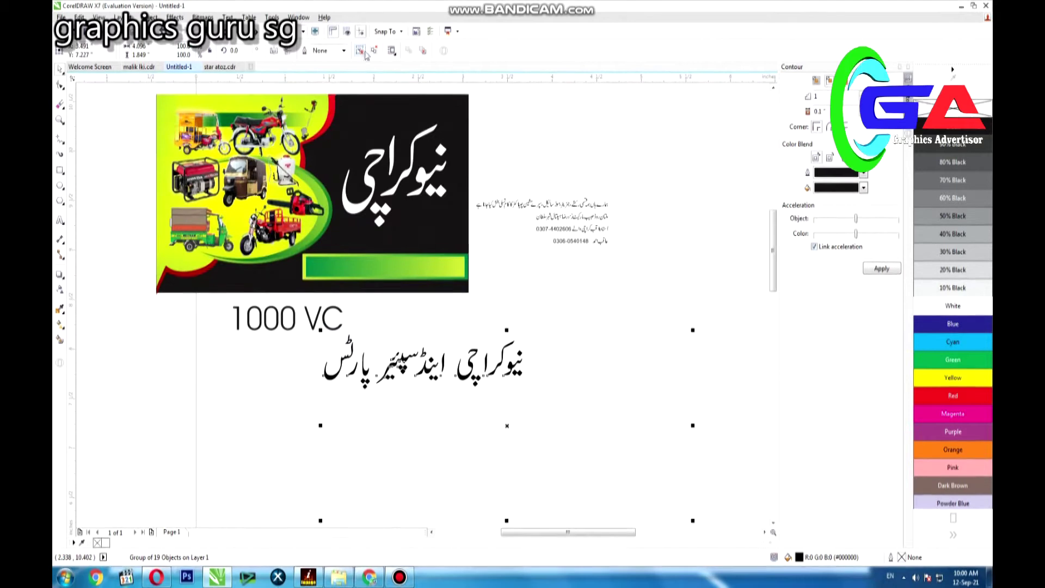
pyautogui.click(401, 450)
pyautogui.scroll(-1, 401, 450)
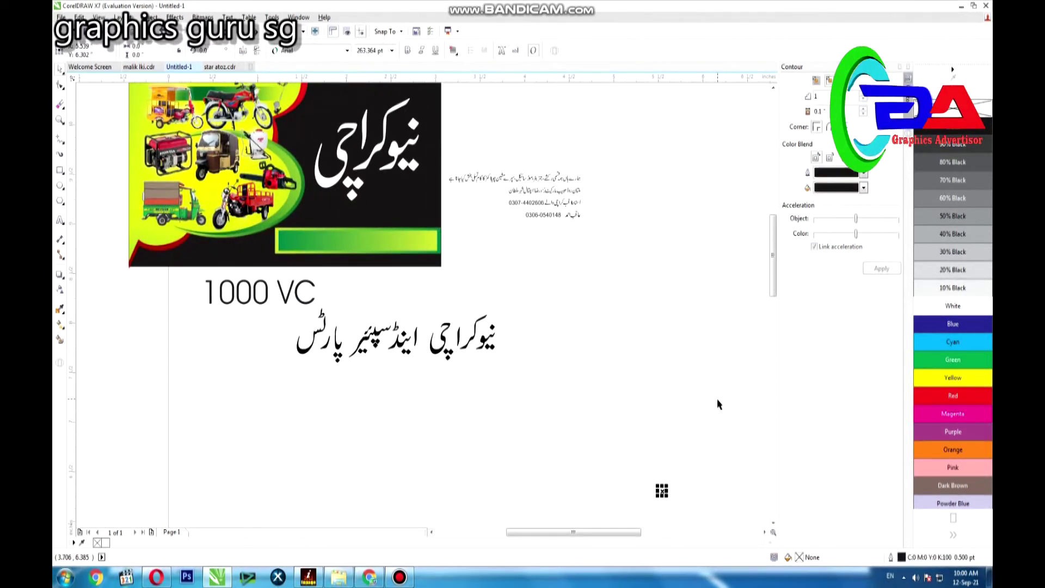
pyautogui.press('F5')
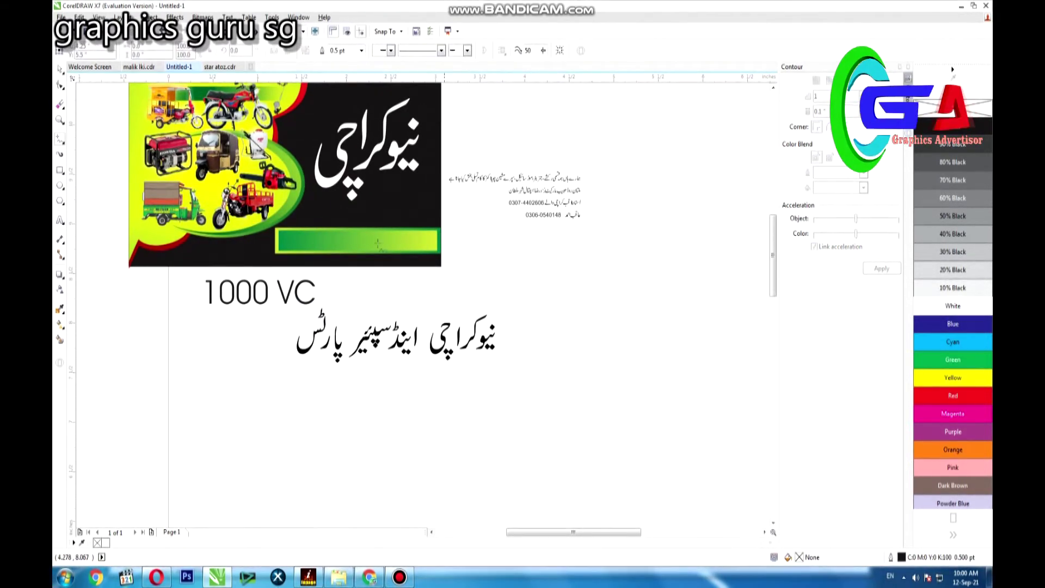
pyautogui.scroll(1, 312, 208)
pyautogui.press('space')
pyautogui.moveTo(665, 396); pyautogui.dragTo(528, 506)
pyautogui.press('Delete')
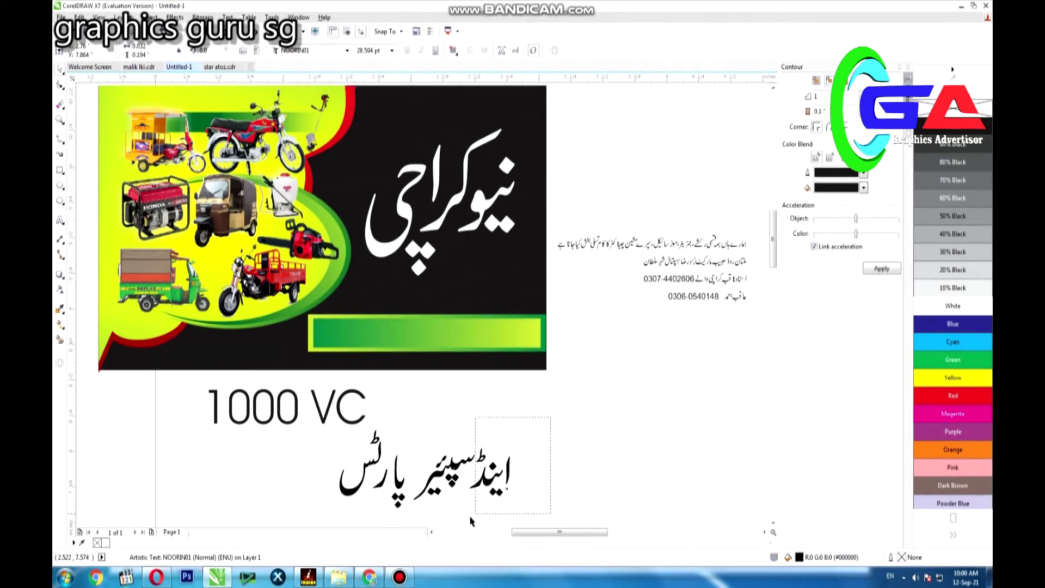
# Step: Group the اینڈ سپیئر پارٹس pieces and place them in white beneath the heading
pyautogui.moveTo(585, 382)
pyautogui.mouseDown()
pyautogui.moveTo(403, 526)
pyautogui.moveTo(384, 525)
pyautogui.mouseUp()
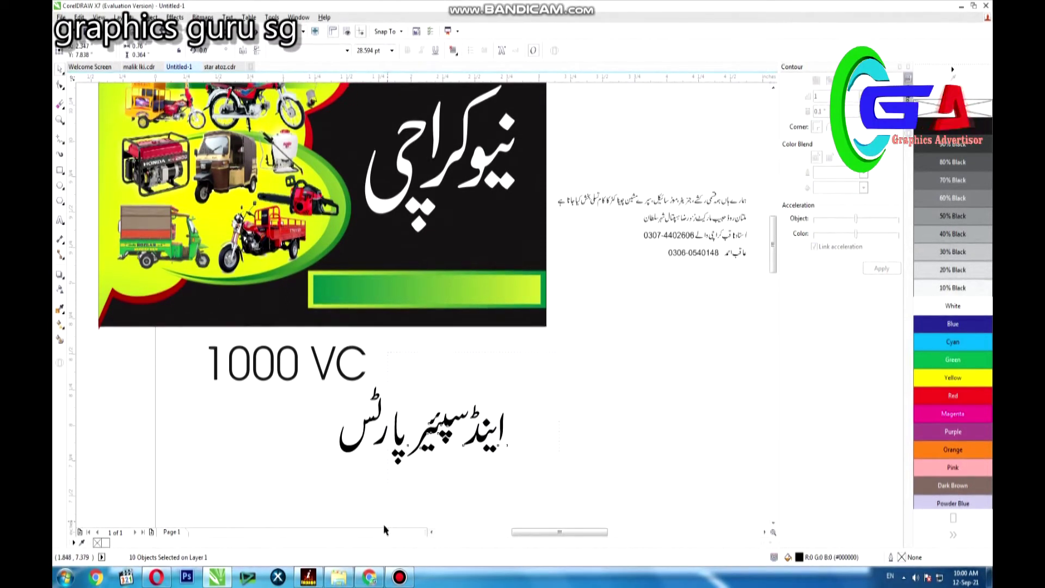
pyautogui.moveTo(572, 369)
pyautogui.mouseDown()
pyautogui.moveTo(385, 493)
pyautogui.moveTo(543, 373)
pyautogui.mouseUp()
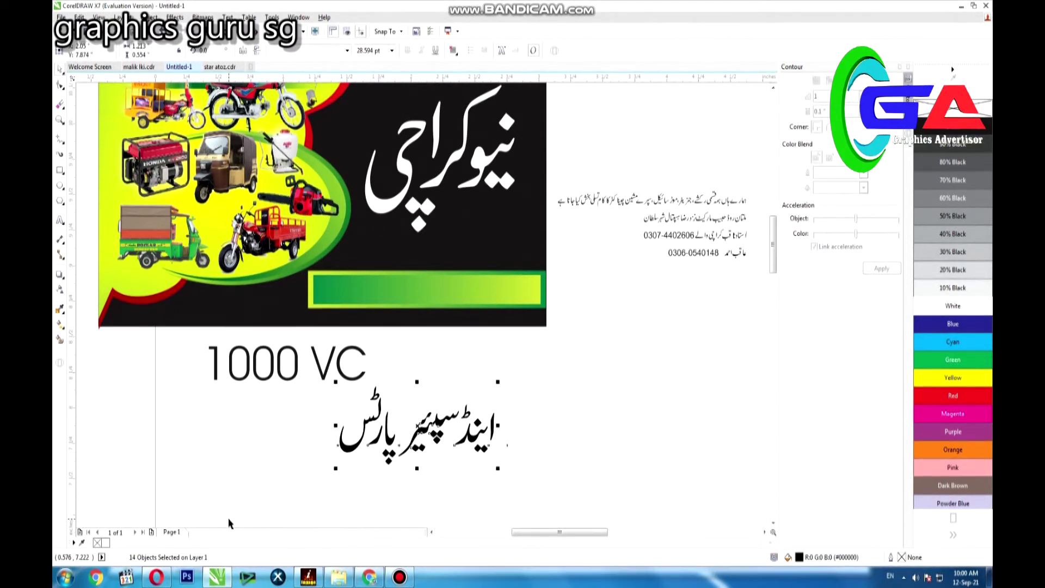
pyautogui.hotkey('ctrl', 'g')
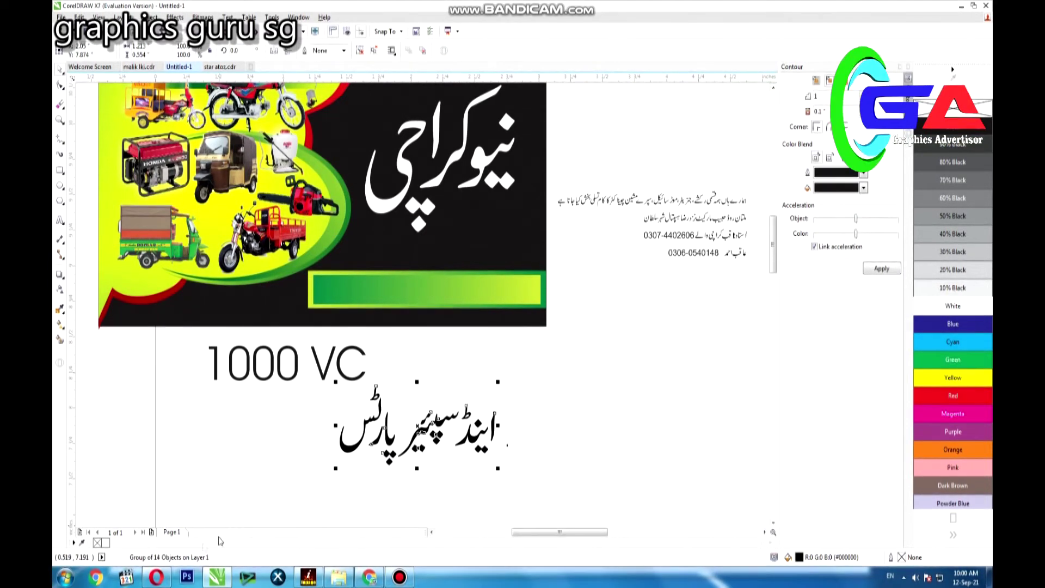
pyautogui.moveTo(399, 577)
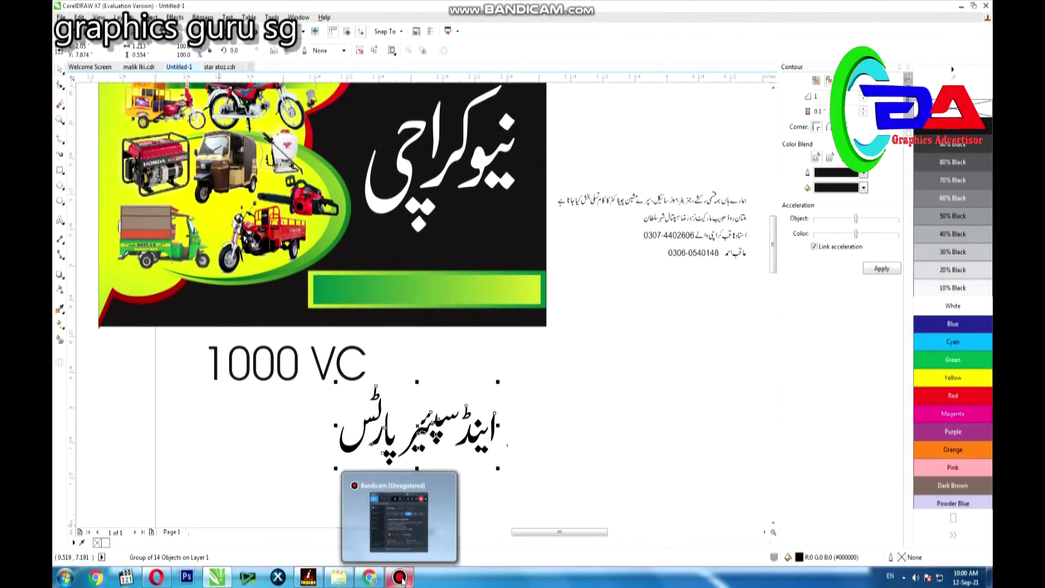
pyautogui.moveTo(375, 389); pyautogui.dragTo(390, 202)
pyautogui.click(952, 305)
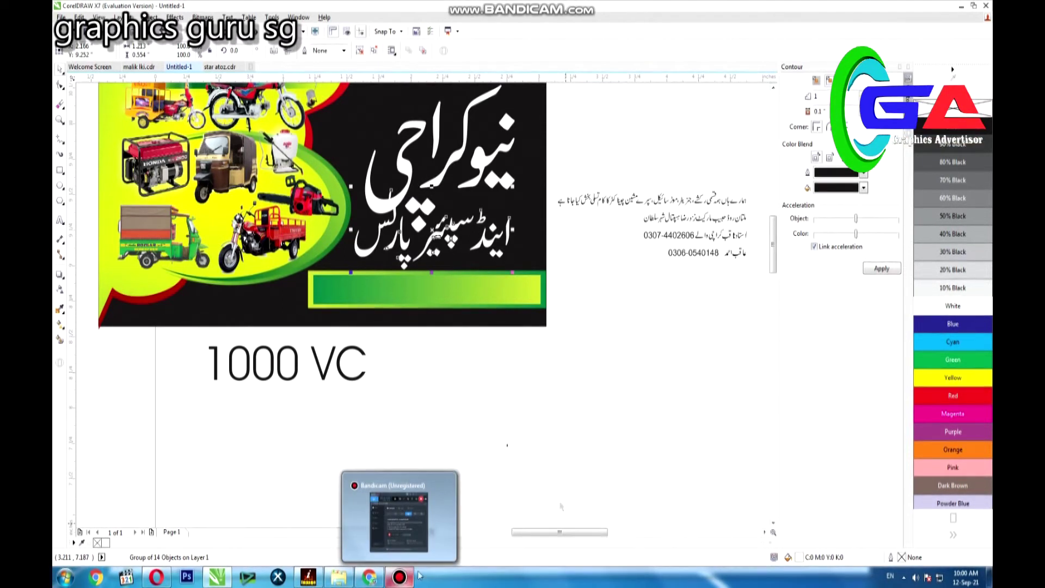
pyautogui.click(614, 443)
pyautogui.scroll(3, 614, 442)
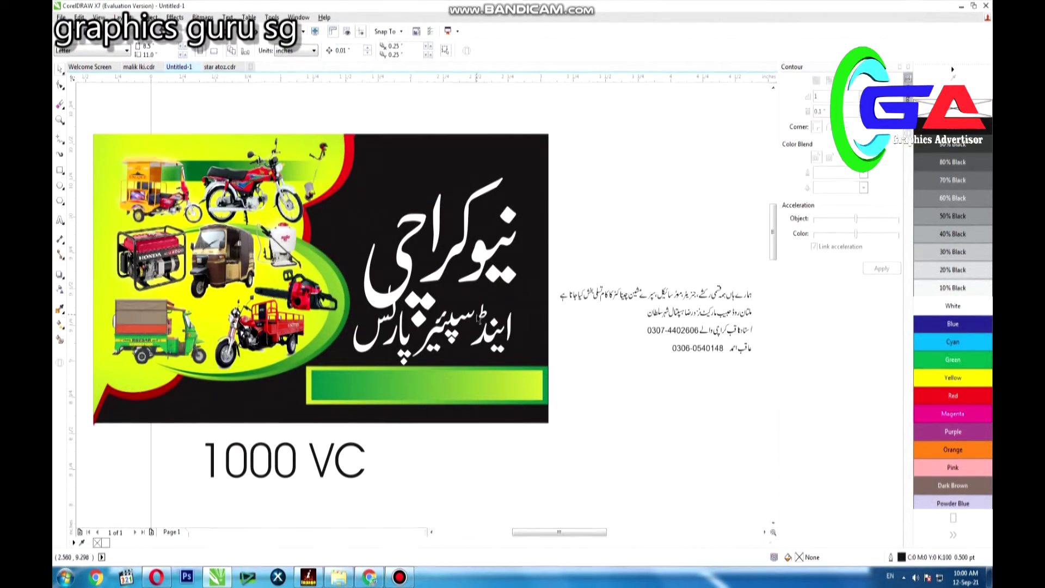
# Step: Enlarge the main Urdu heading slightly and shrink the second title line to about 82%
pyautogui.click(471, 252)
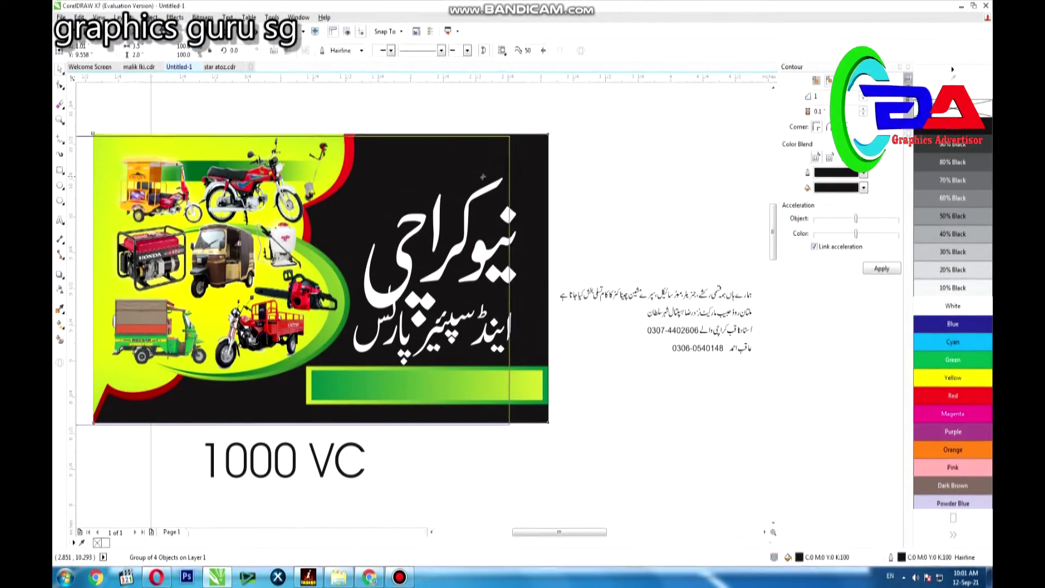
pyautogui.click(482, 176)
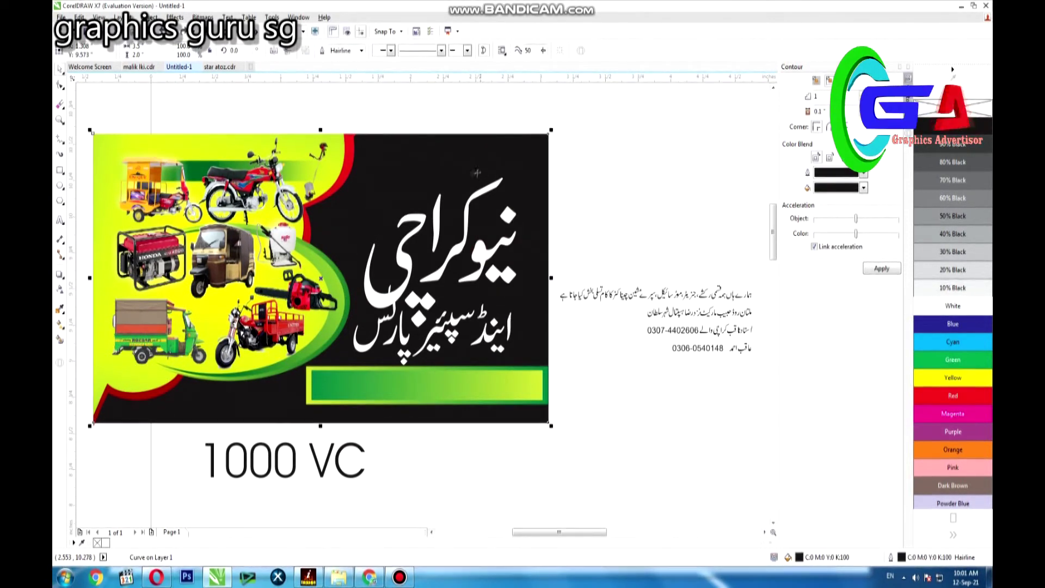
pyautogui.click(491, 204)
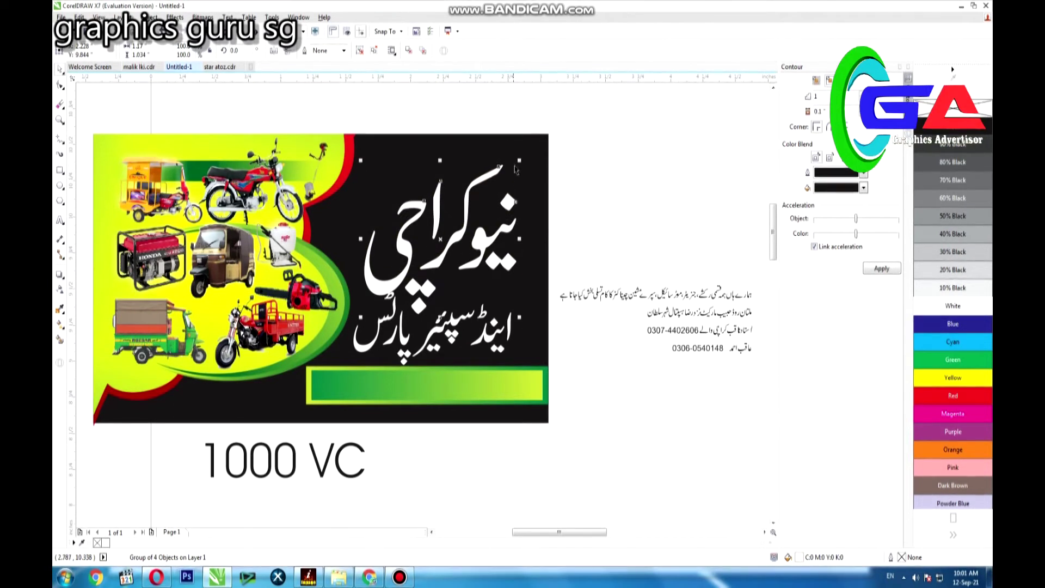
pyautogui.moveTo(516, 170); pyautogui.dragTo(526, 184)
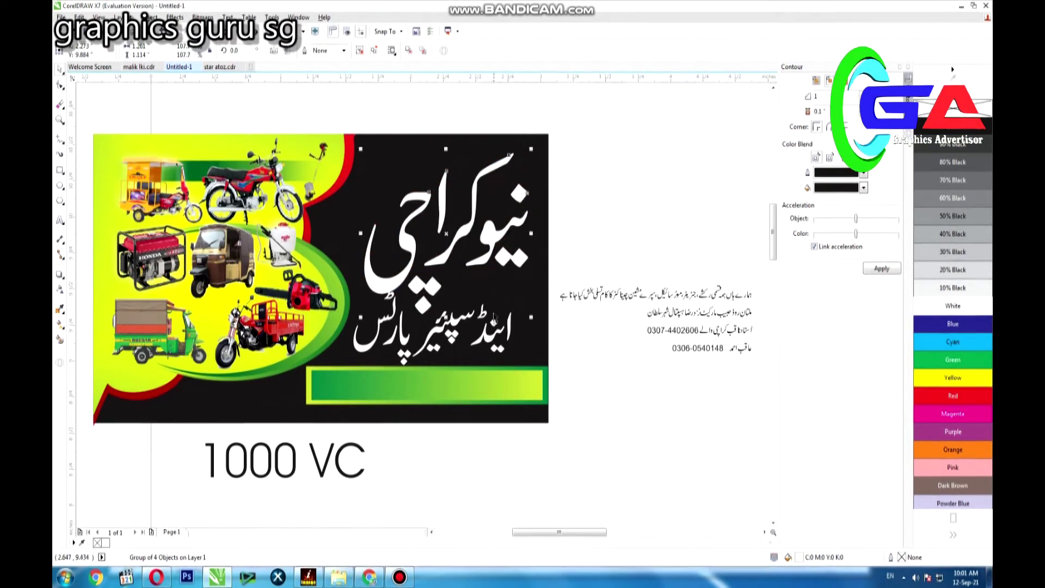
pyautogui.click(505, 332)
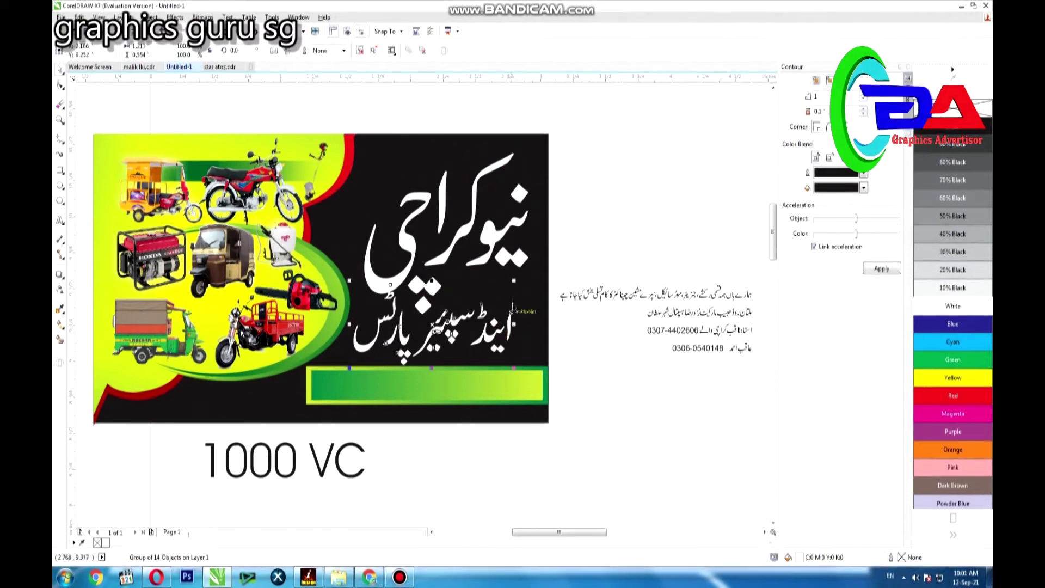
pyautogui.moveTo(514, 280); pyautogui.dragTo(485, 295)
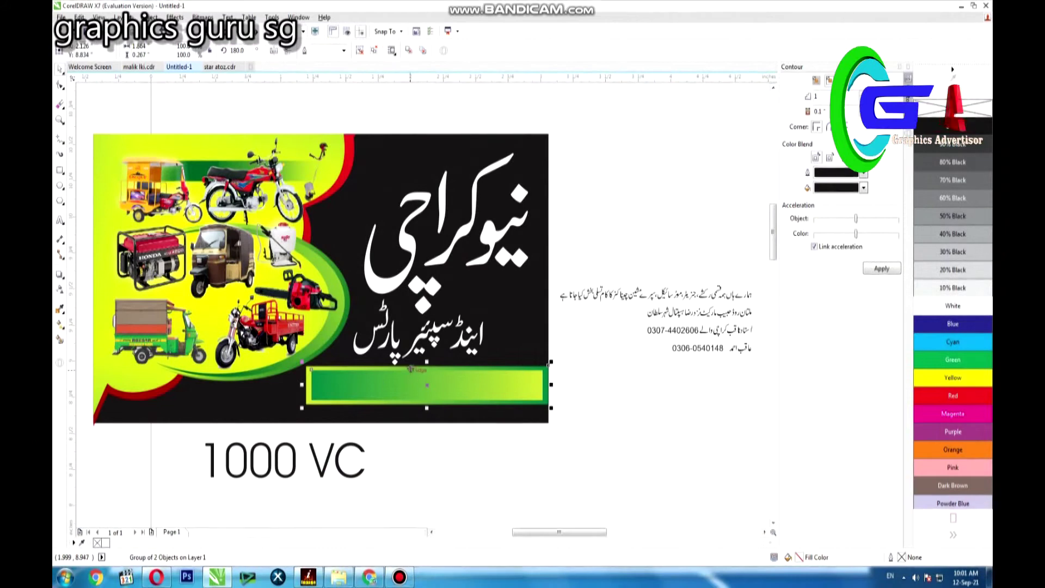
# Step: Stretch the green bar leftward across the banner's bottom
pyautogui.moveTo(427, 362); pyautogui.dragTo(427, 366)
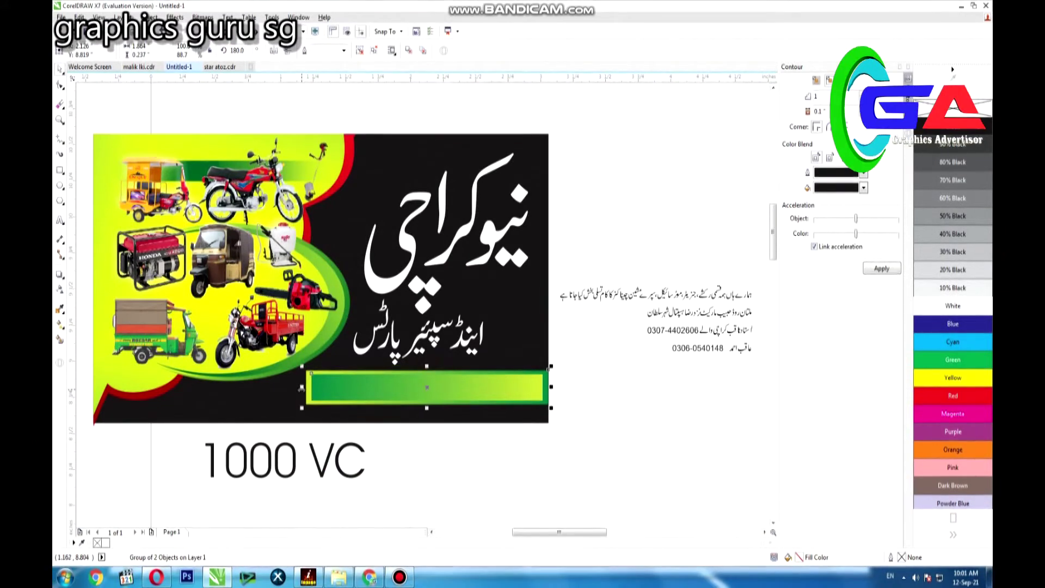
pyautogui.moveTo(301, 388); pyautogui.dragTo(113, 400)
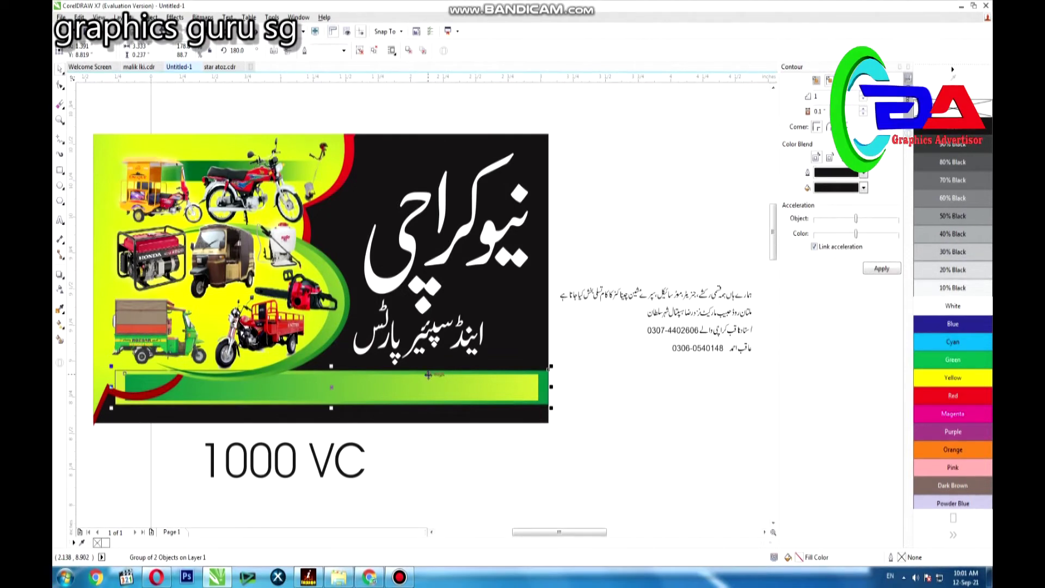
pyautogui.click(643, 392)
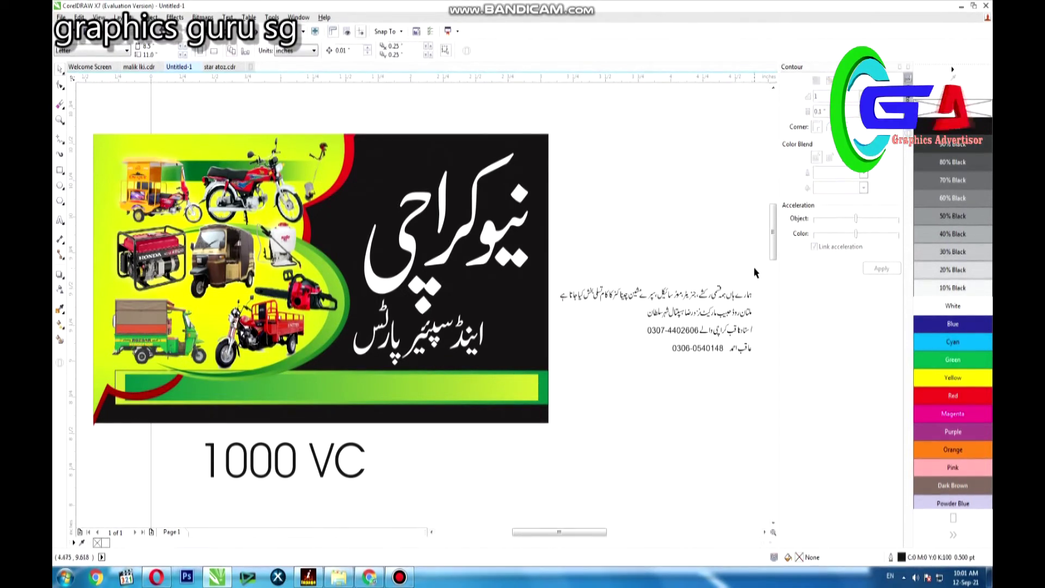
# Step: Group the first Urdu info line, move it into the green bar and enlarge it about 150%
pyautogui.moveTo(542, 310); pyautogui.dragTo(541, 313)
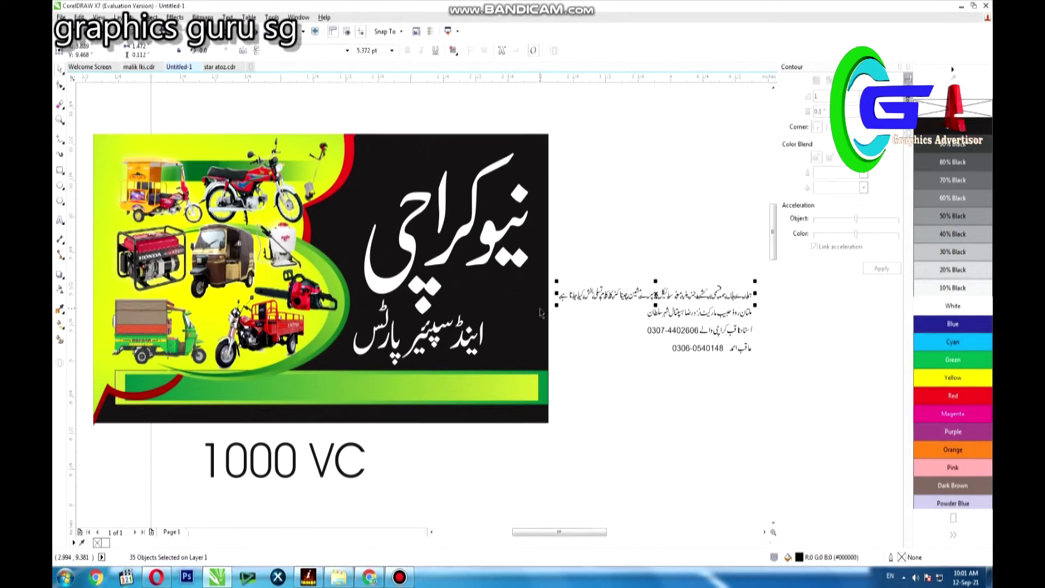
pyautogui.hotkey('ctrl', 'g')
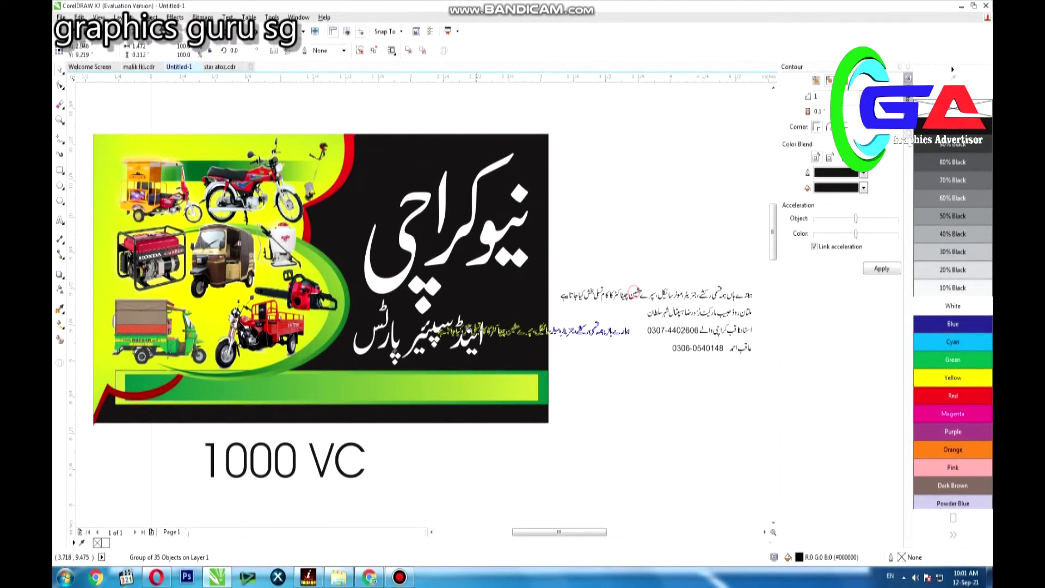
pyautogui.moveTo(510, 323); pyautogui.dragTo(344, 382)
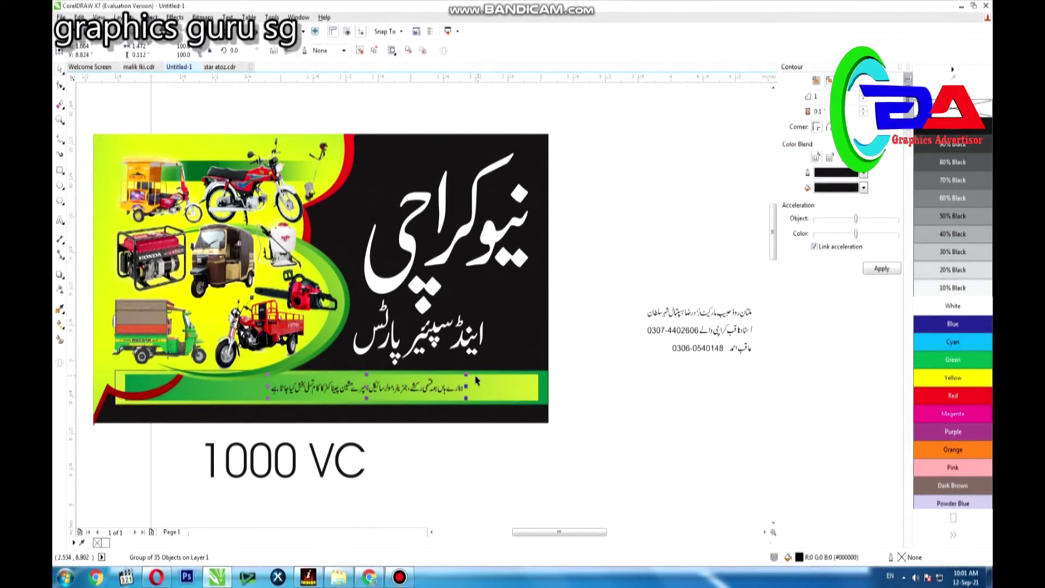
pyautogui.moveTo(466, 375); pyautogui.dragTo(514, 369)
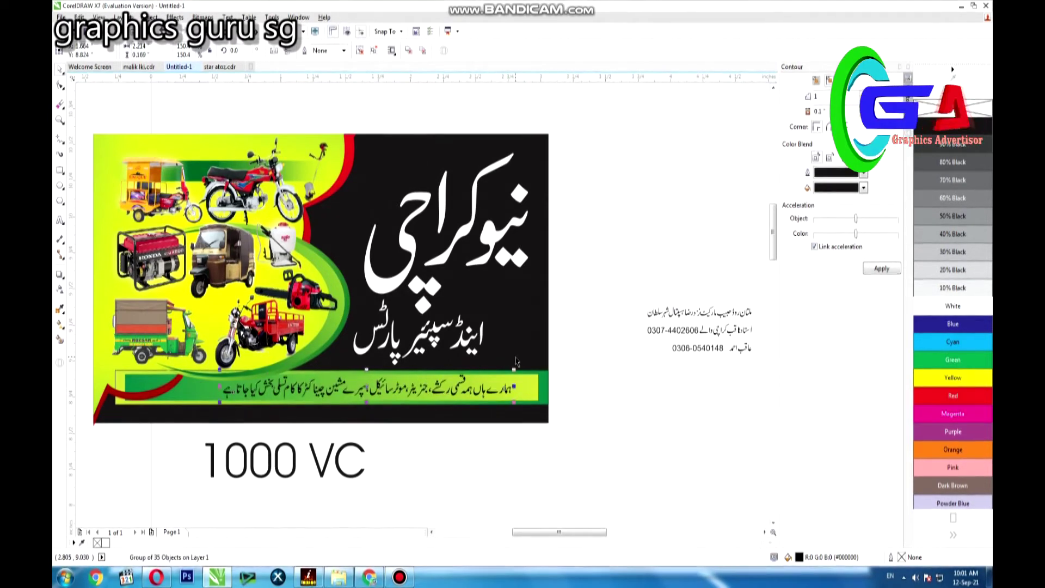
pyautogui.click(460, 217)
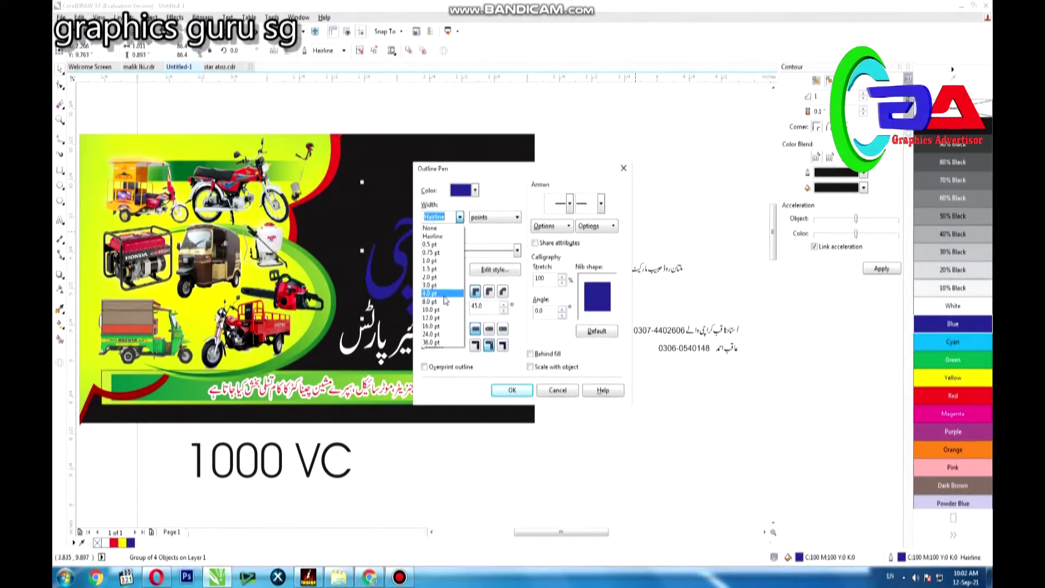
# Step: Give the heading a 4.0 pt round outline placed behind the fill
pyautogui.click(430, 293)
pyautogui.click(488, 292)
pyautogui.click(530, 354)
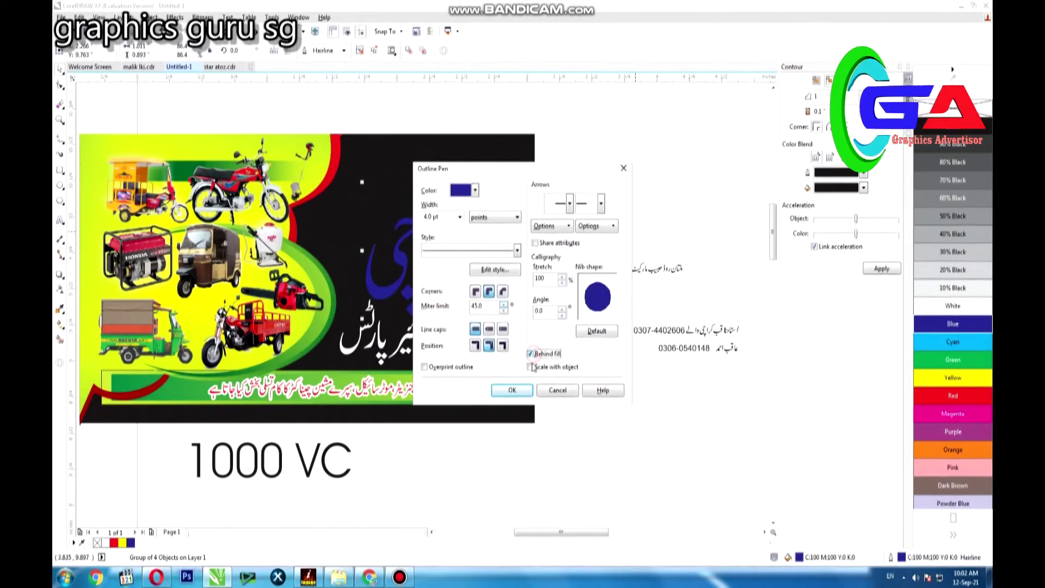
pyautogui.click(510, 391)
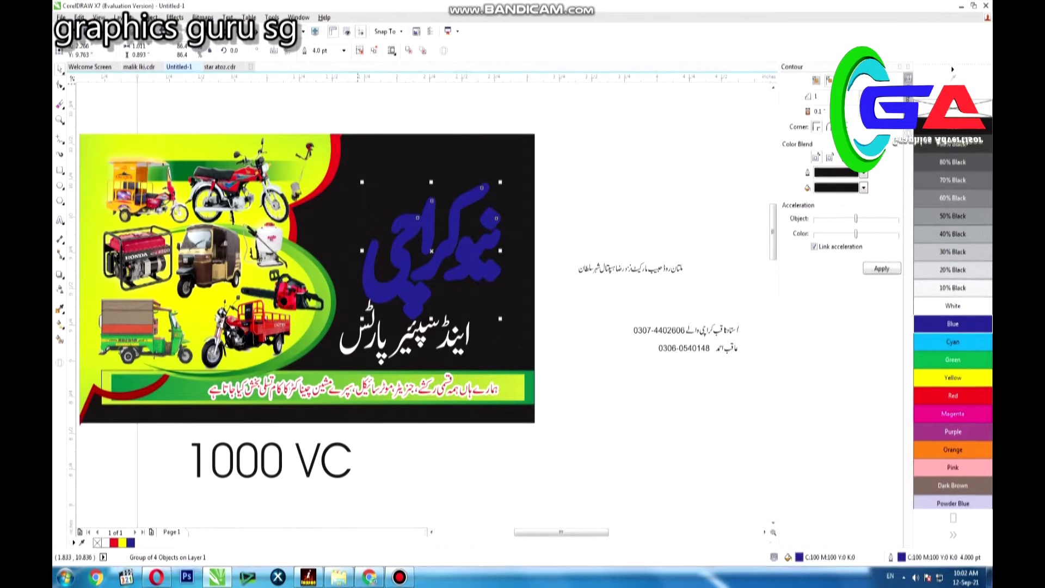
# Step: Convert the blue heading to a bitmap and apply a Gaussian Blur
pyautogui.click(202, 17)
pyautogui.click(228, 90)
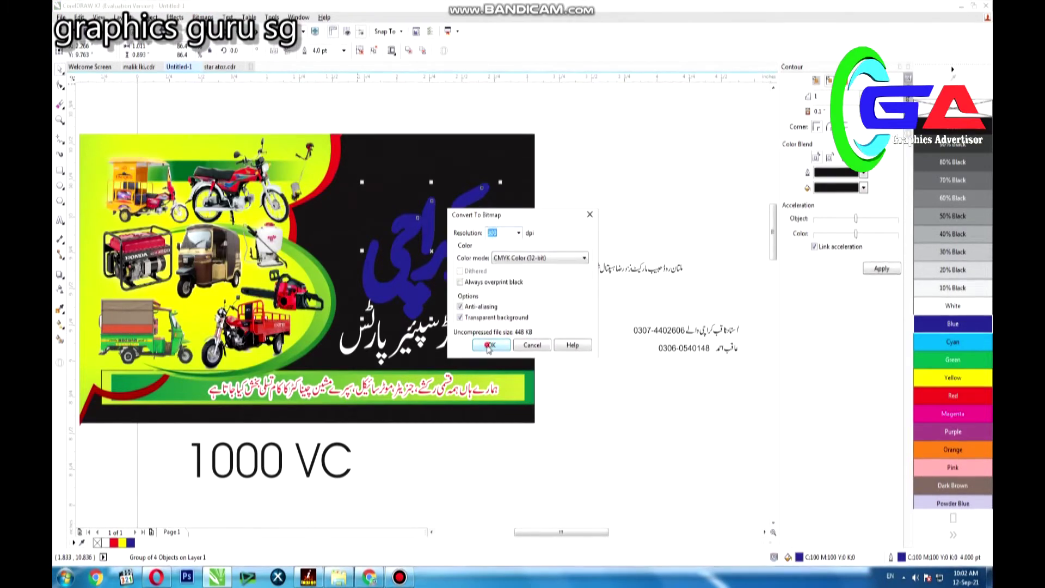
pyautogui.click(488, 345)
pyautogui.click(202, 17)
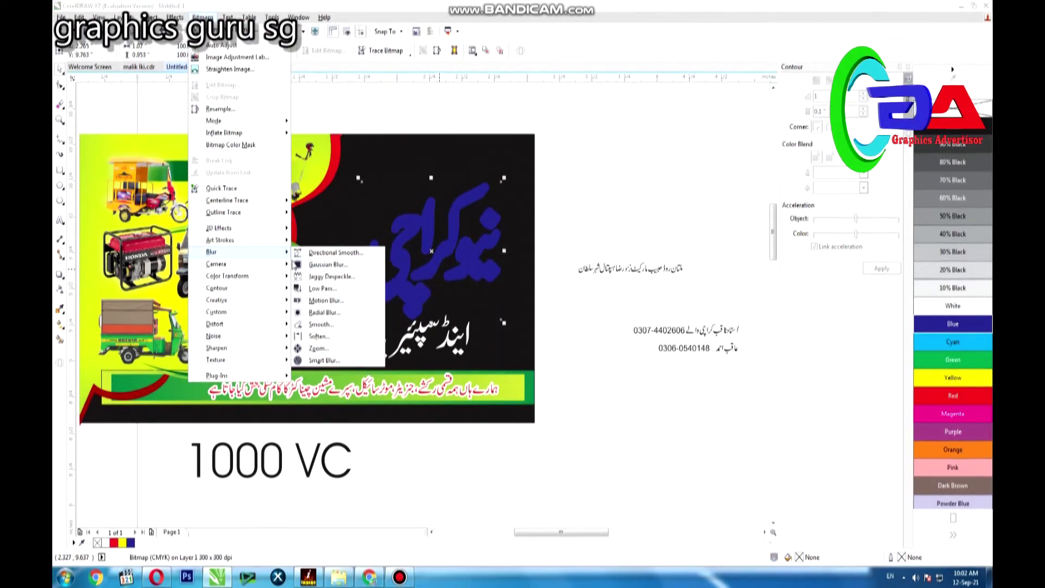
pyautogui.click(294, 265)
pyautogui.click(552, 315)
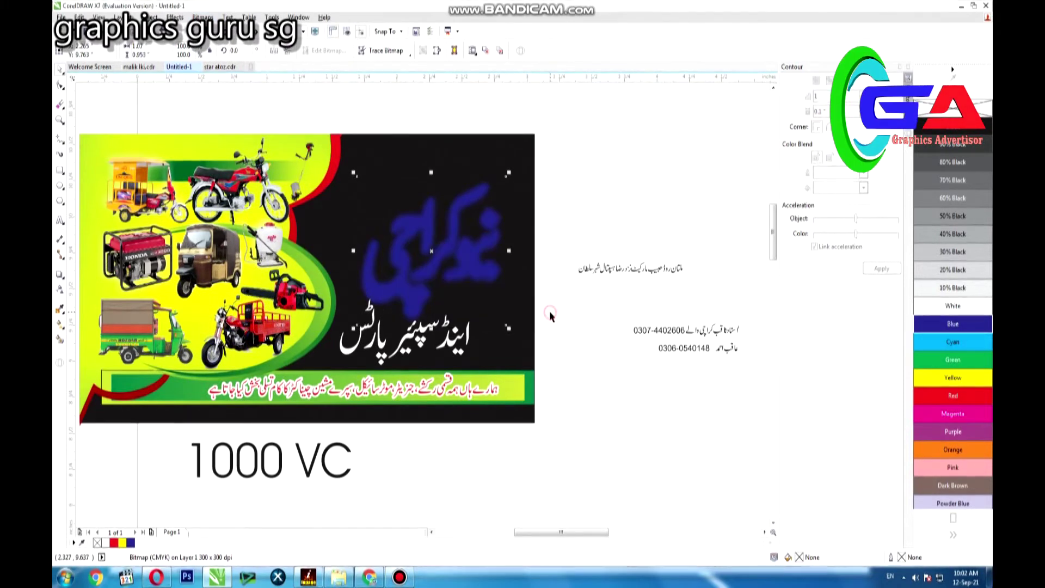
# Step: Fill the top heading copy yellow with a blue outline
pyautogui.press('Tab')
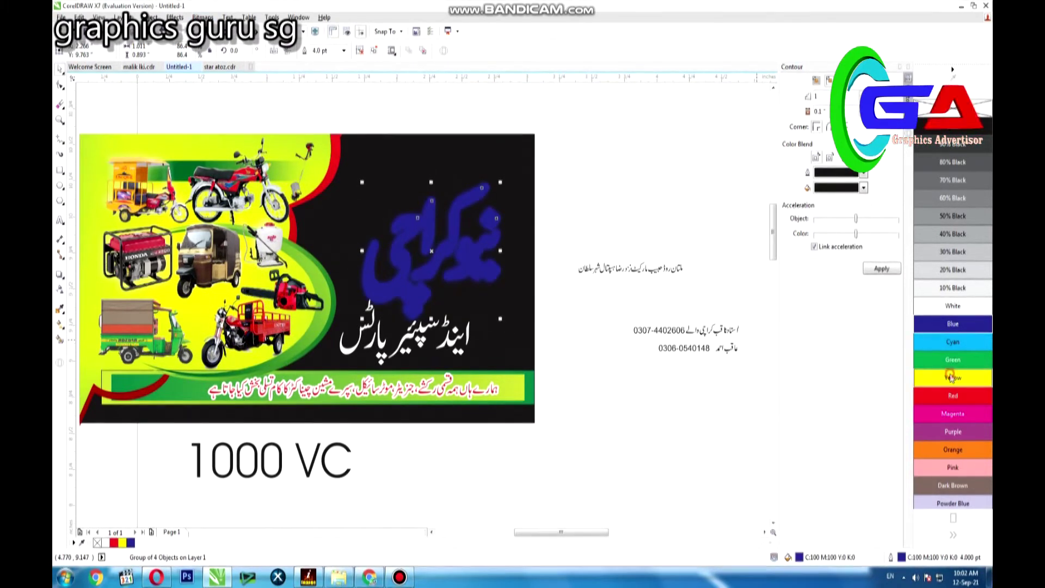
pyautogui.click(950, 378)
pyautogui.rightClick(929, 303)
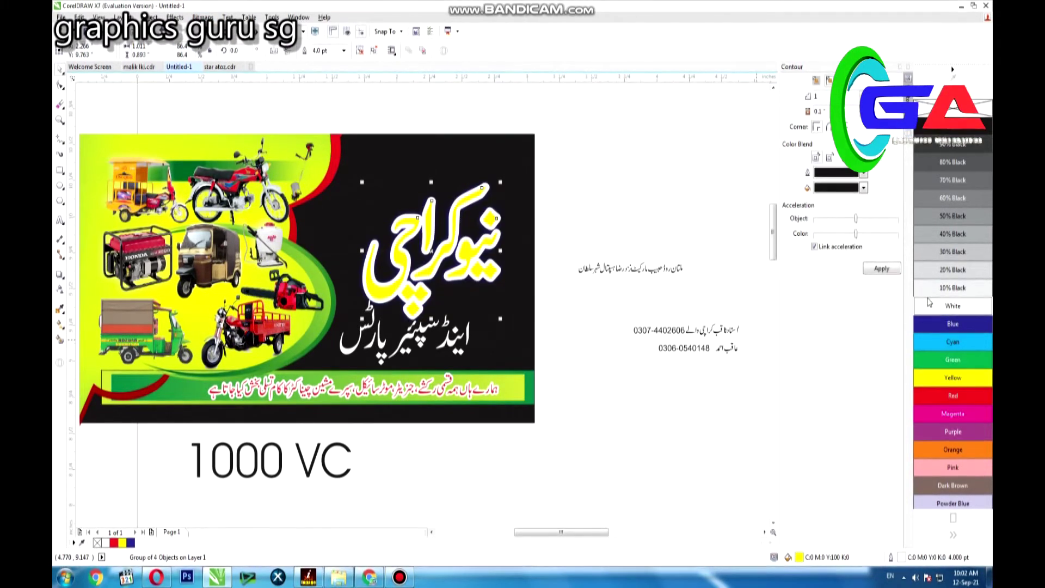
pyautogui.rightClick(936, 327)
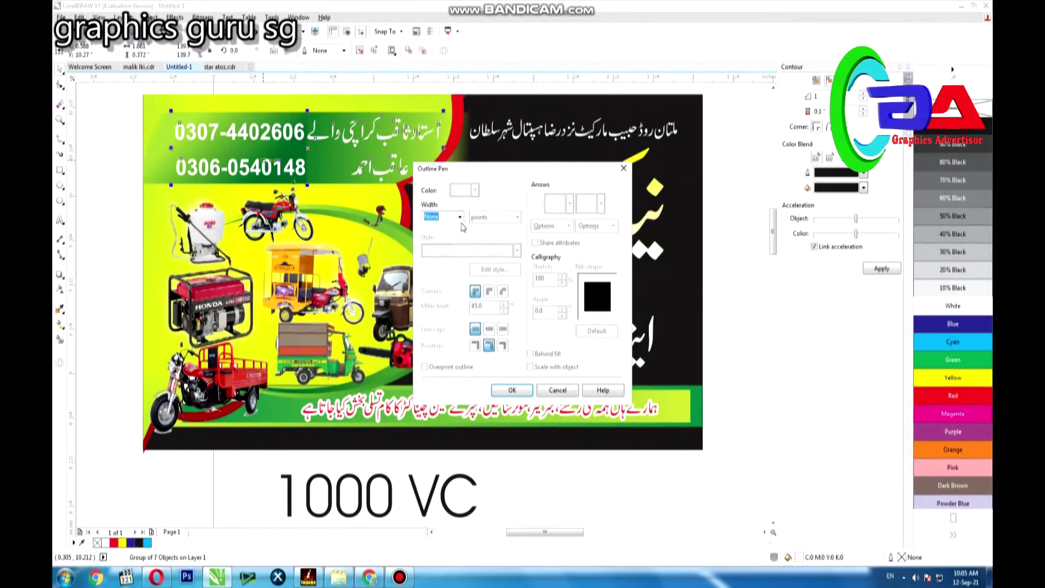
# Step: Give the phone-number text a 2.0 pt round outline and green fill, then remove the outline
pyautogui.click(460, 217)
pyautogui.click(440, 275)
pyautogui.click(489, 292)
pyautogui.click(512, 390)
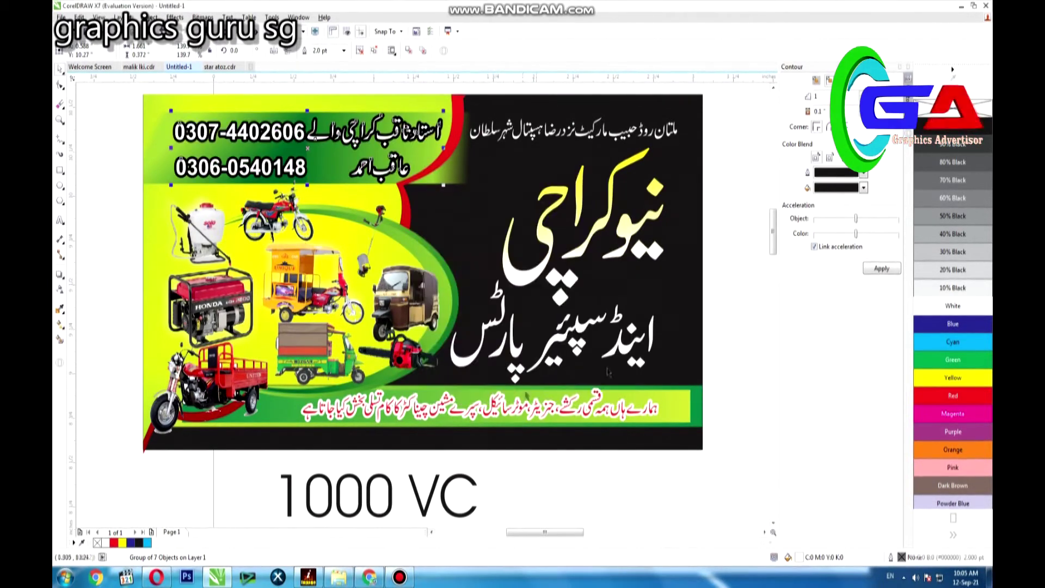
pyautogui.click(931, 360)
pyautogui.rightClick(928, 358)
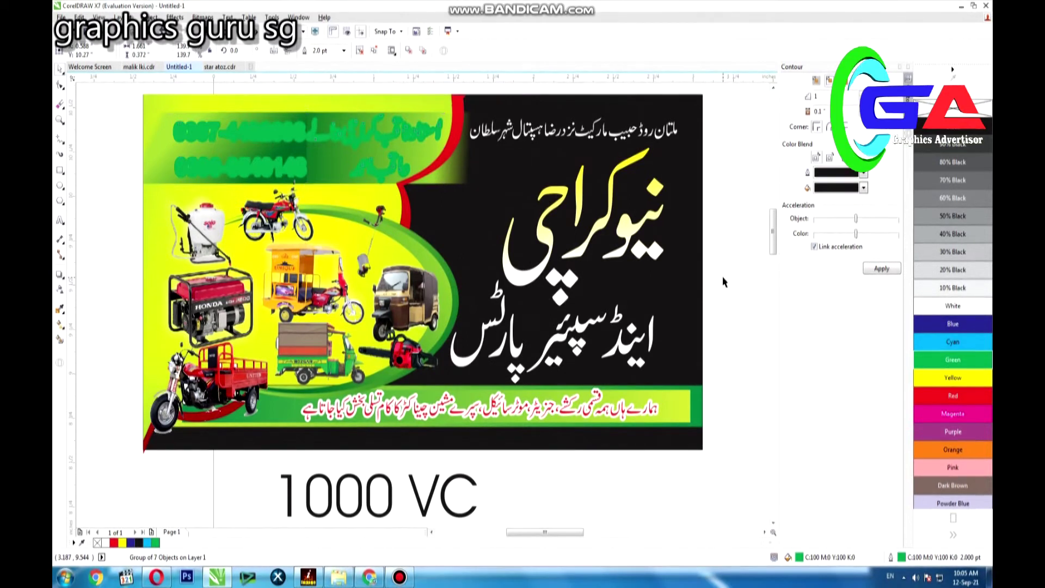
pyautogui.rightClick(981, 308)
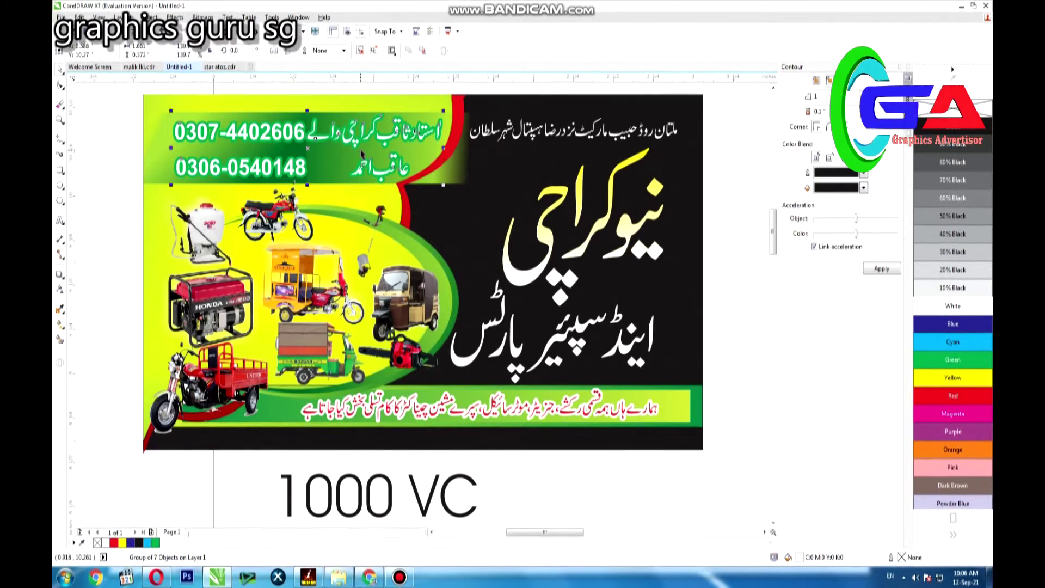
# Step: Preview blue, red and white on the phone numbers, then revert to dark blue
pyautogui.scroll(1, 361, 154)
pyautogui.scroll(1, 362, 155)
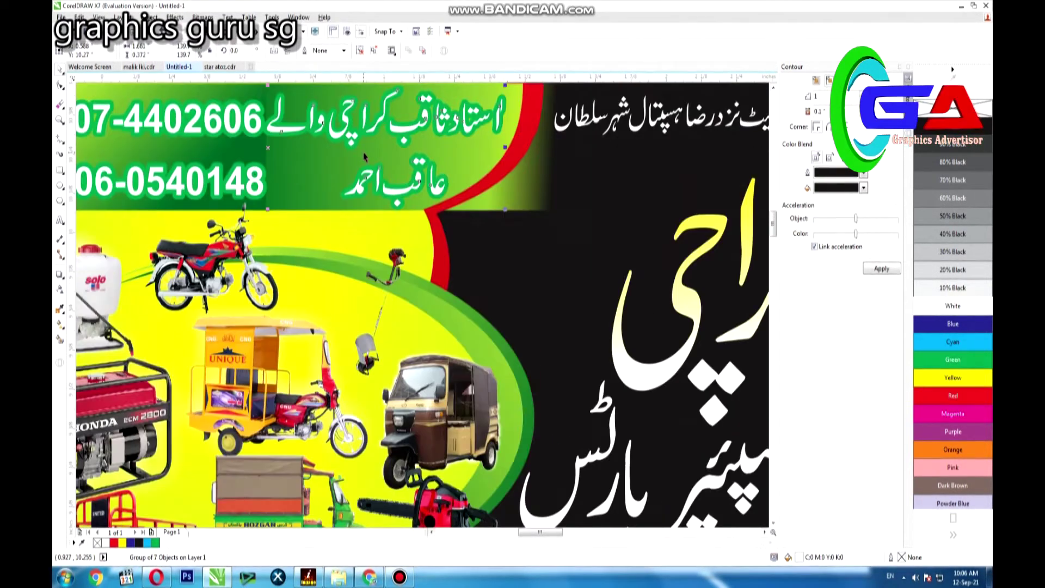
pyautogui.scroll(-2, 320, 165)
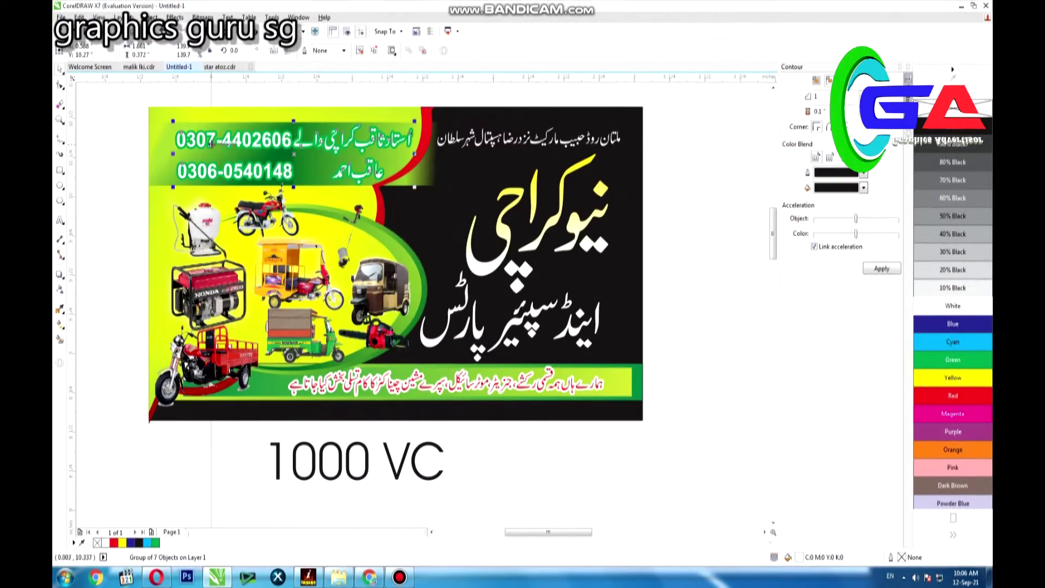
pyautogui.click(179, 129)
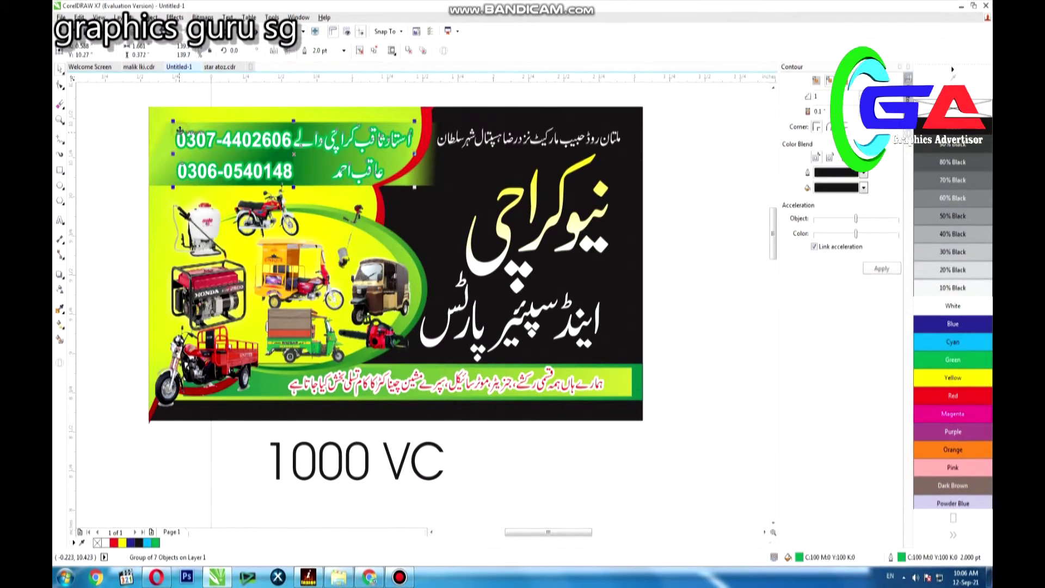
pyautogui.click(957, 325)
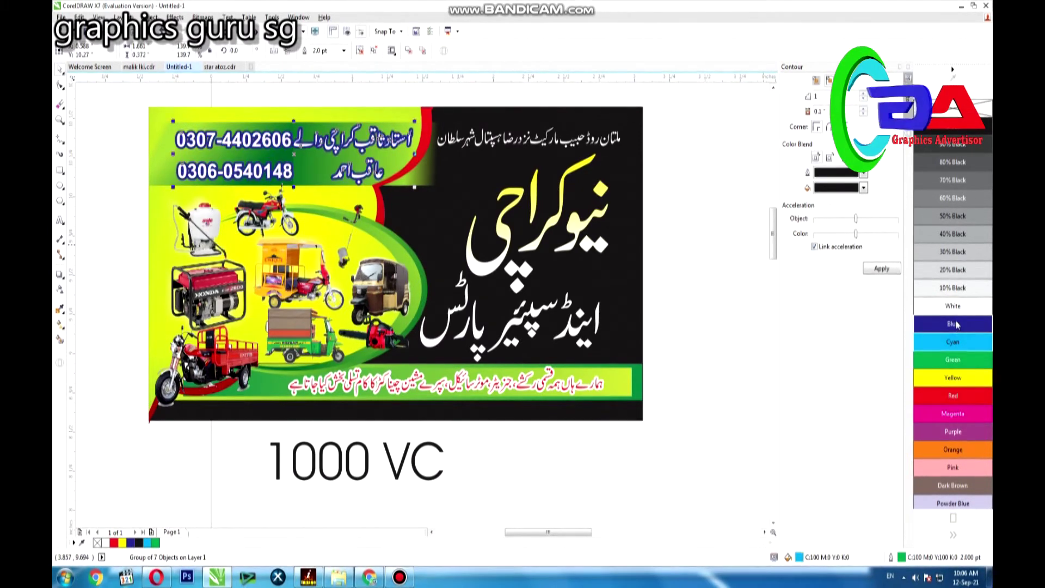
pyautogui.click(962, 396)
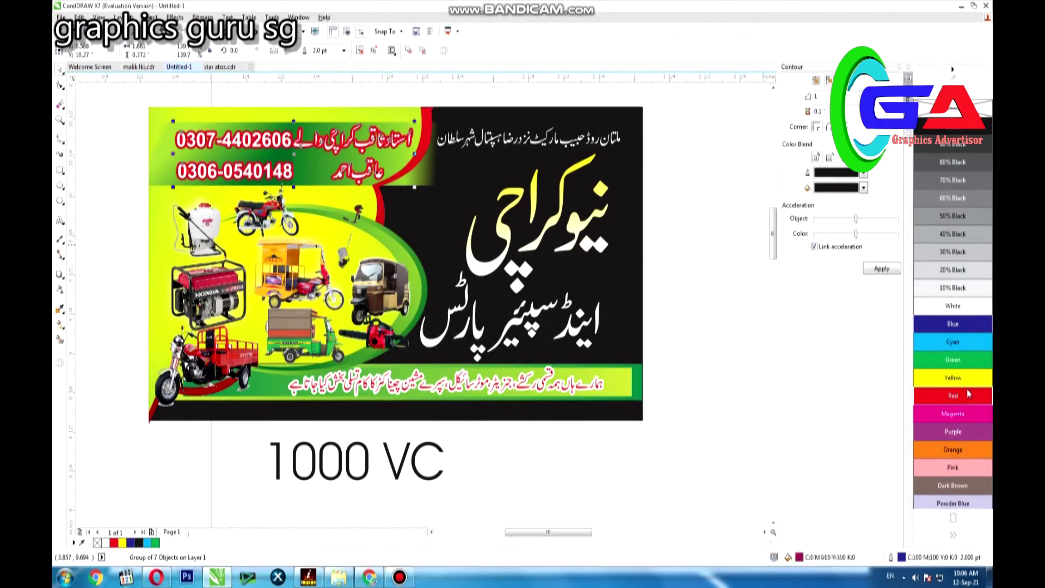
pyautogui.click(932, 306)
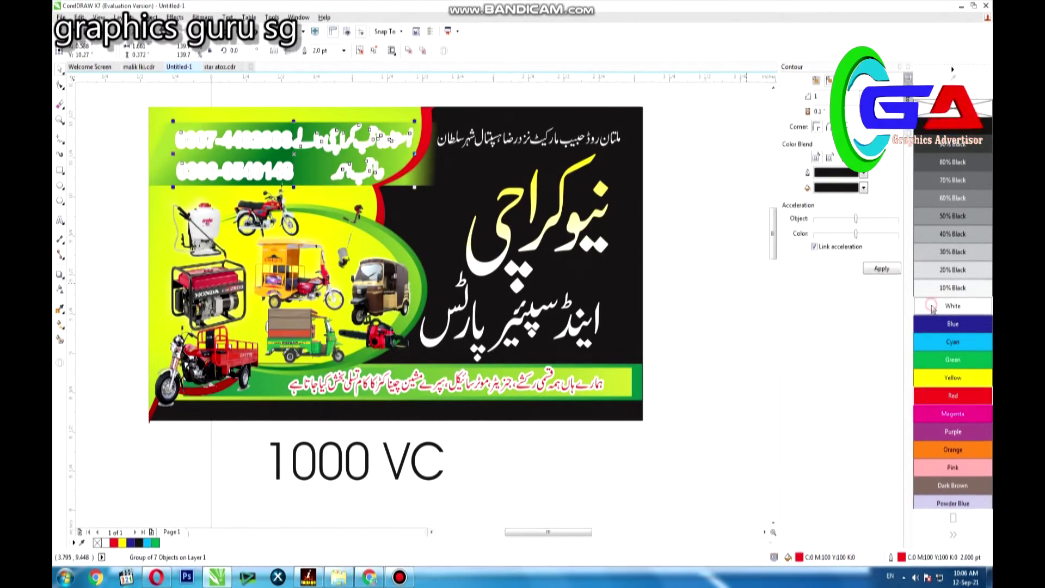
pyautogui.hotkey('ctrl', 'z')
# Step: Select the large نیوکراچی title inside the card group and enlarge it slightly
pyautogui.moveTo(110, 112); pyautogui.dragTo(459, 218)
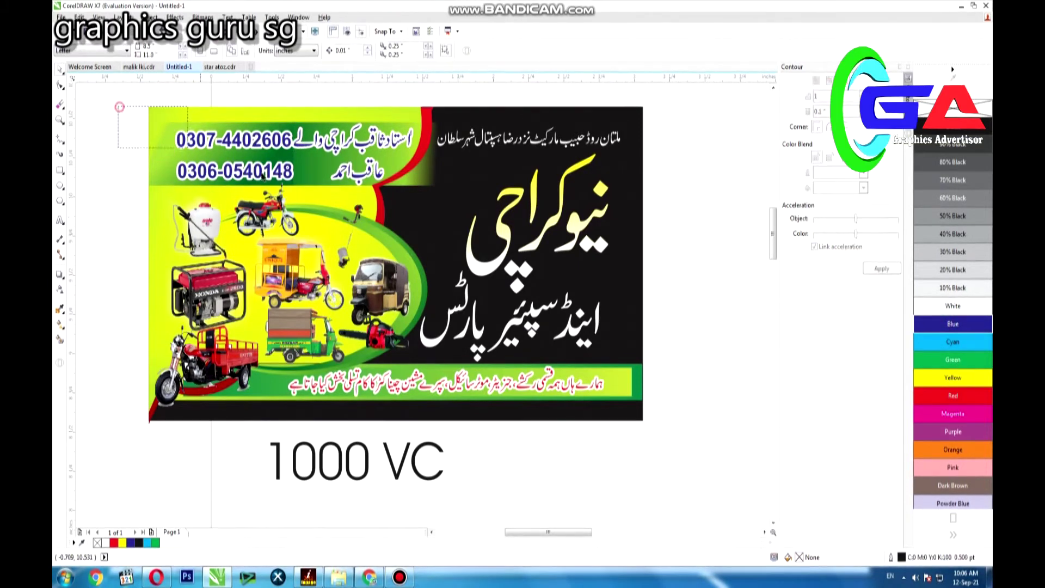
pyautogui.scroll(1, 730, 299)
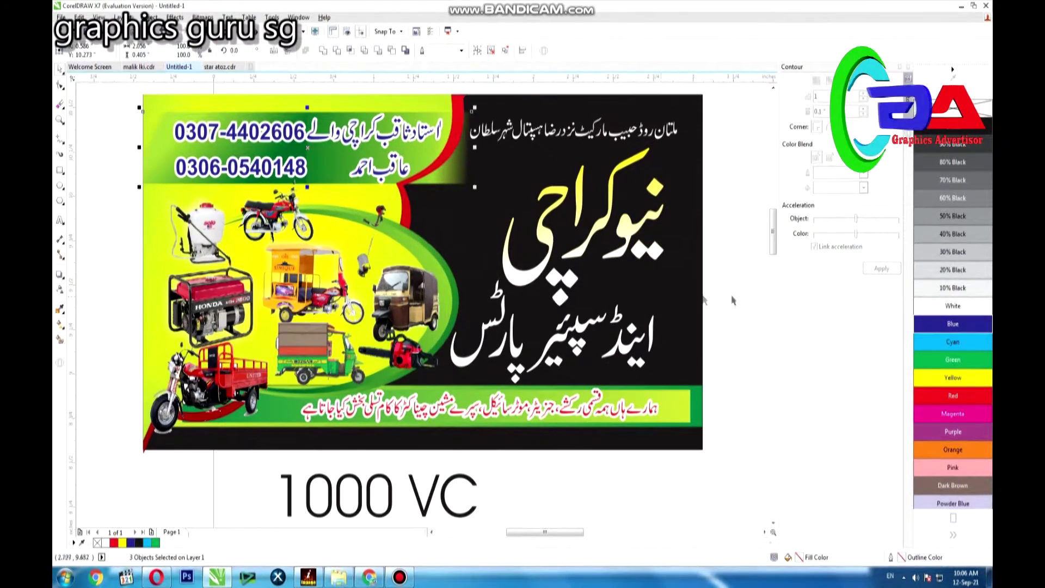
pyautogui.press('Escape')
pyautogui.click(490, 230)
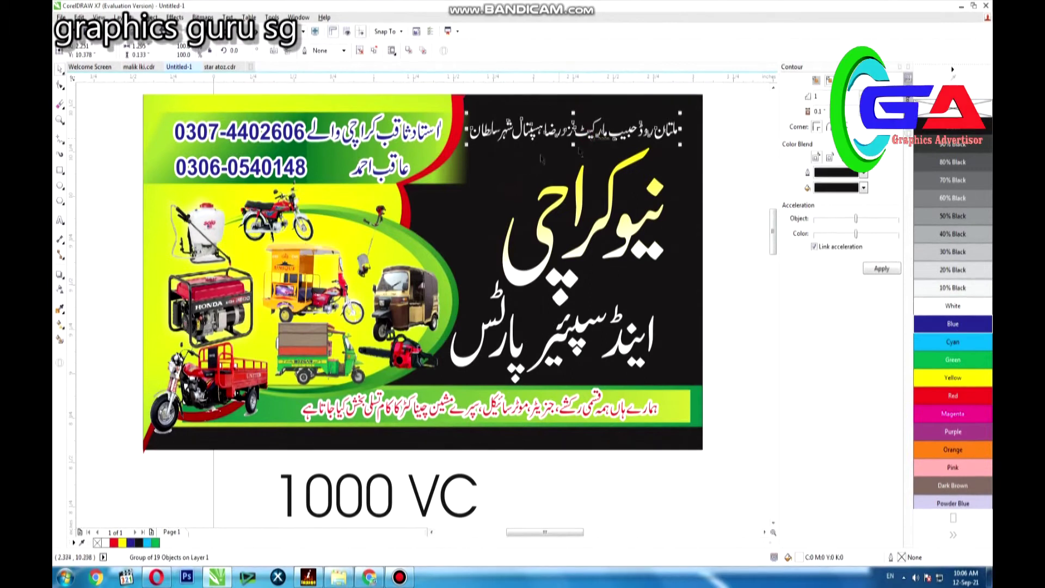
pyautogui.keyDown('ctrl'); pyautogui.click(547, 240); pyautogui.keyUp('ctrl')
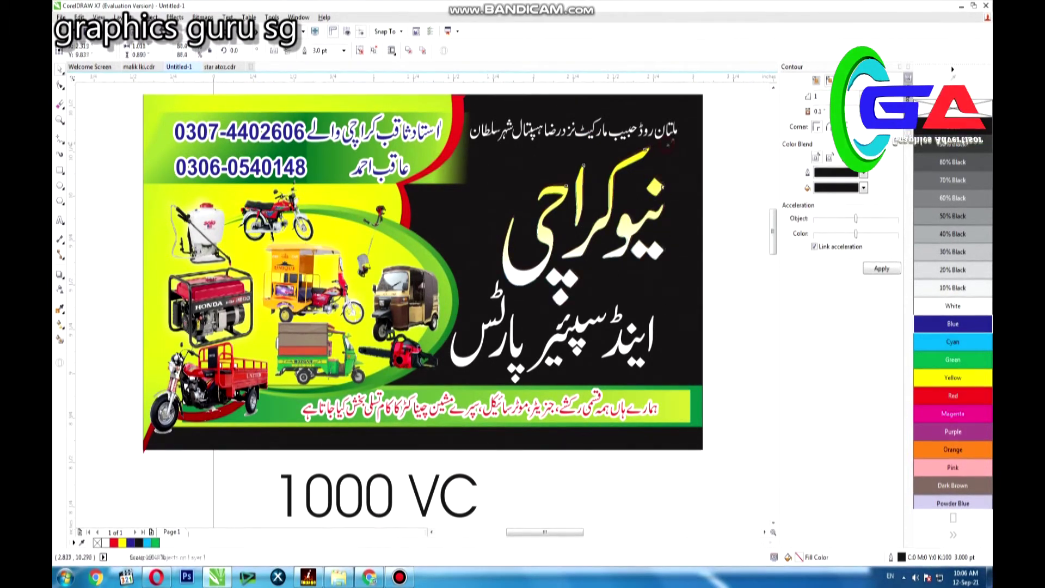
pyautogui.moveTo(669, 160); pyautogui.dragTo(672, 157)
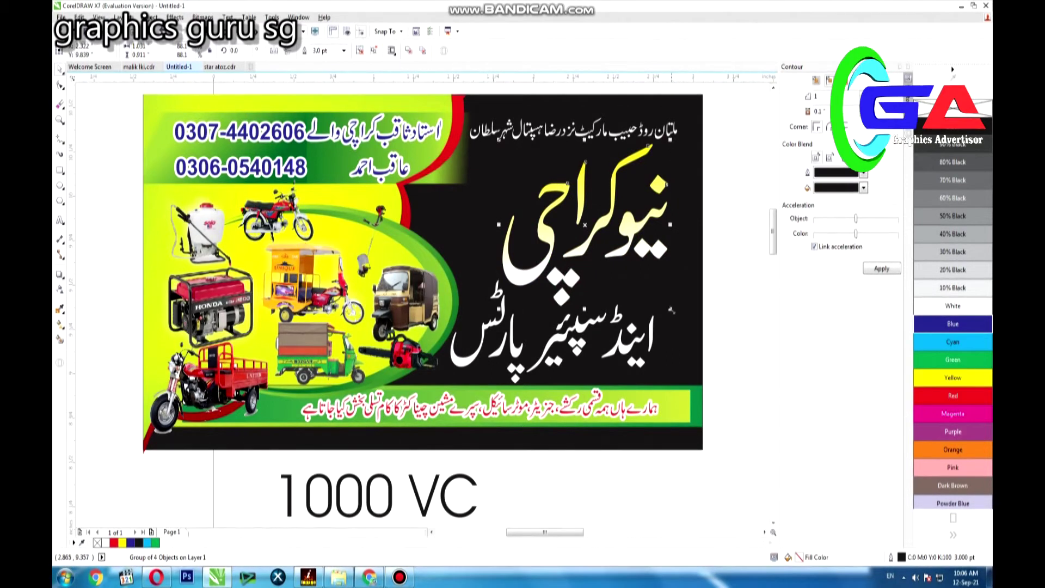
pyautogui.moveTo(671, 310); pyautogui.dragTo(674, 314)
pyautogui.click(548, 234)
# Step: Select the green-strip Urdu text, then place the cursor at the Urdu line's start in InPage
pyautogui.click(504, 405)
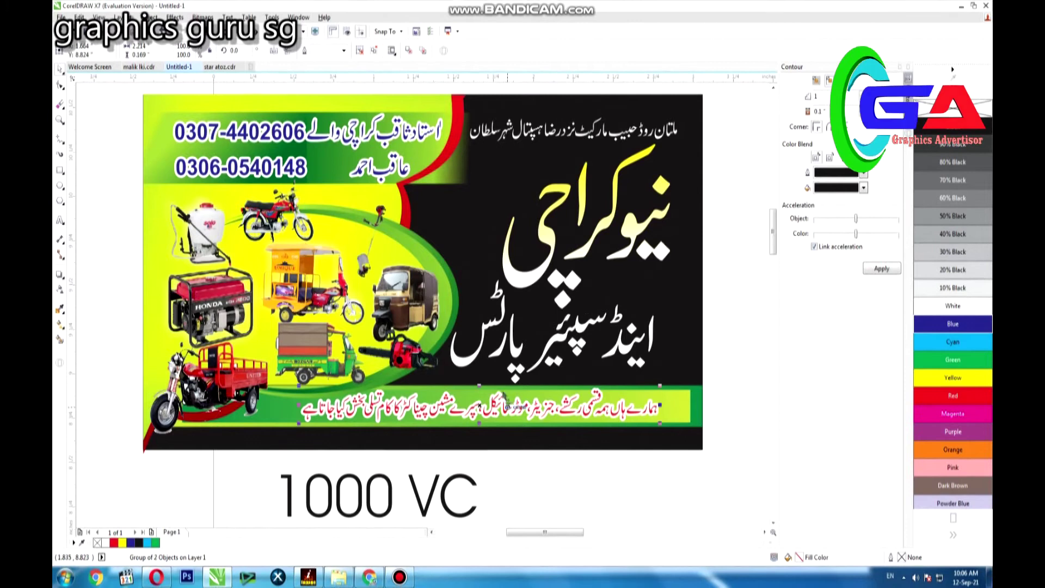
pyautogui.click(318, 577)
pyautogui.click(67, 66)
pyautogui.click(755, 129)
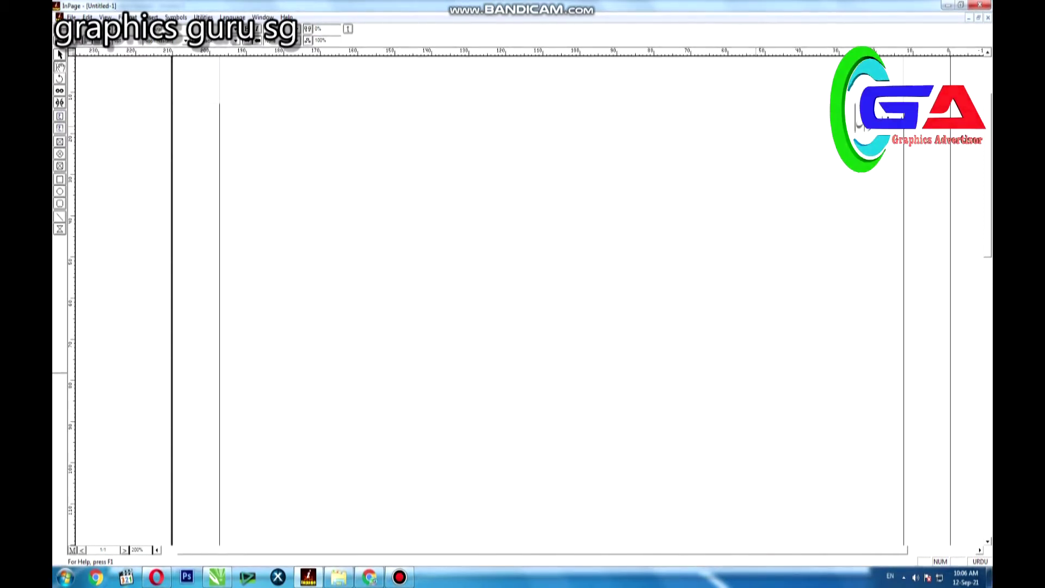
# Step: Copy ارجنٹ سروس from InPage and paste it onto the CorelDRAW page
pyautogui.rightClick(421, 149)
pyautogui.click(401, 275)
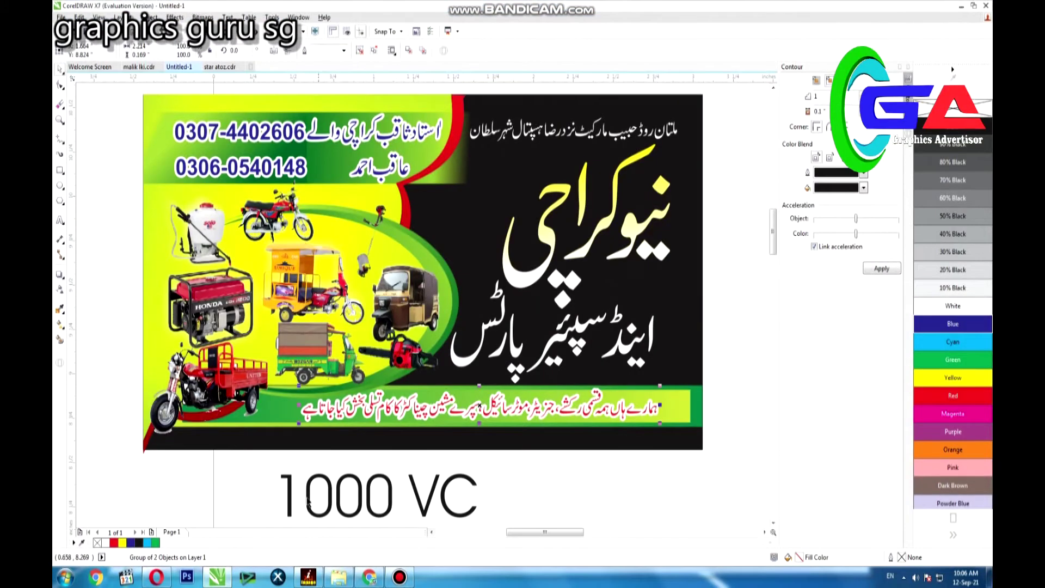
pyautogui.rightClick(243, 503)
pyautogui.click(279, 457)
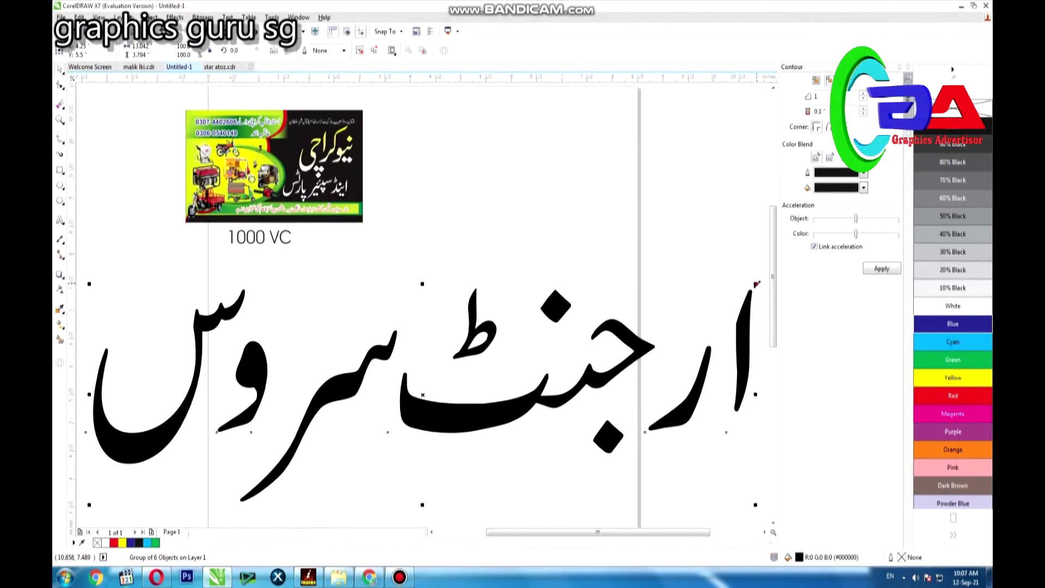
# Step: Shrink ارجنٹ سروس, tilt it about 21° counter-clockwise and colour it yellow above the title
pyautogui.moveTo(756, 283)
pyautogui.keyDown('shift'); pyautogui.mouseDown()
pyautogui.moveTo(416, 387)
pyautogui.moveTo(293, 161)
pyautogui.mouseUp(); pyautogui.keyUp('shift')
pyautogui.press('F4')
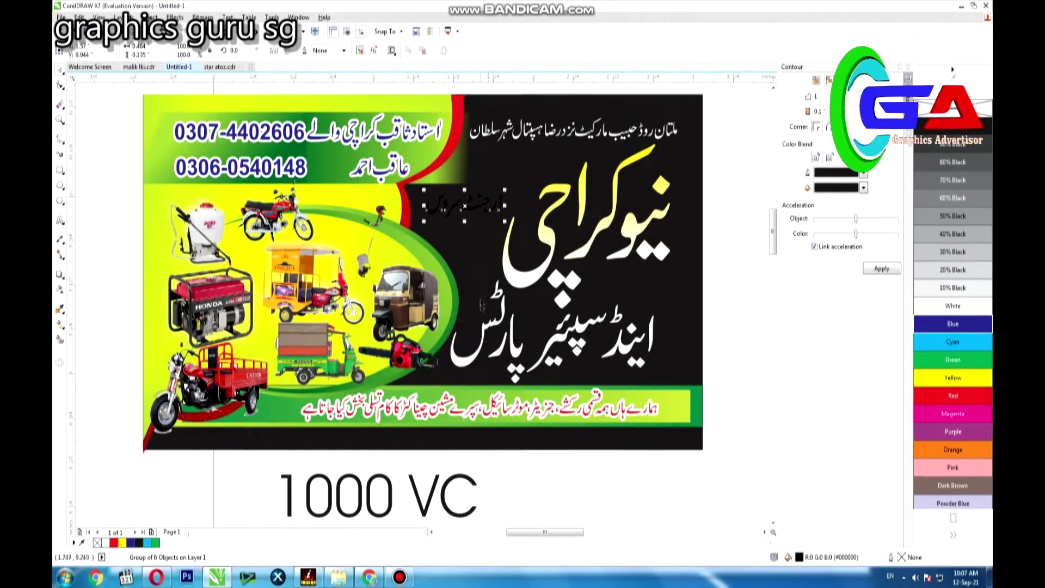
pyautogui.moveTo(504, 191); pyautogui.dragTo(518, 177)
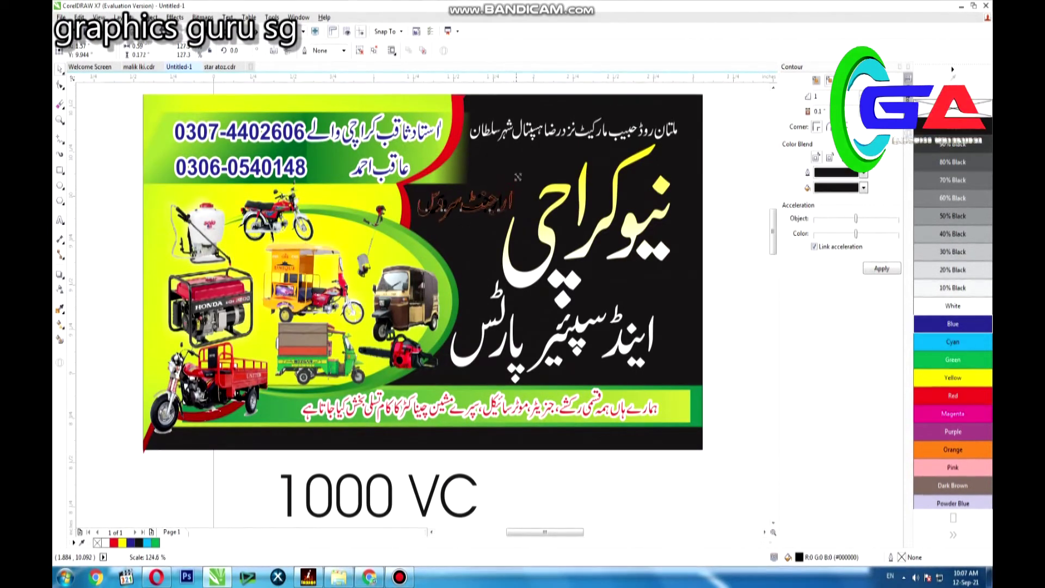
pyautogui.click(487, 211)
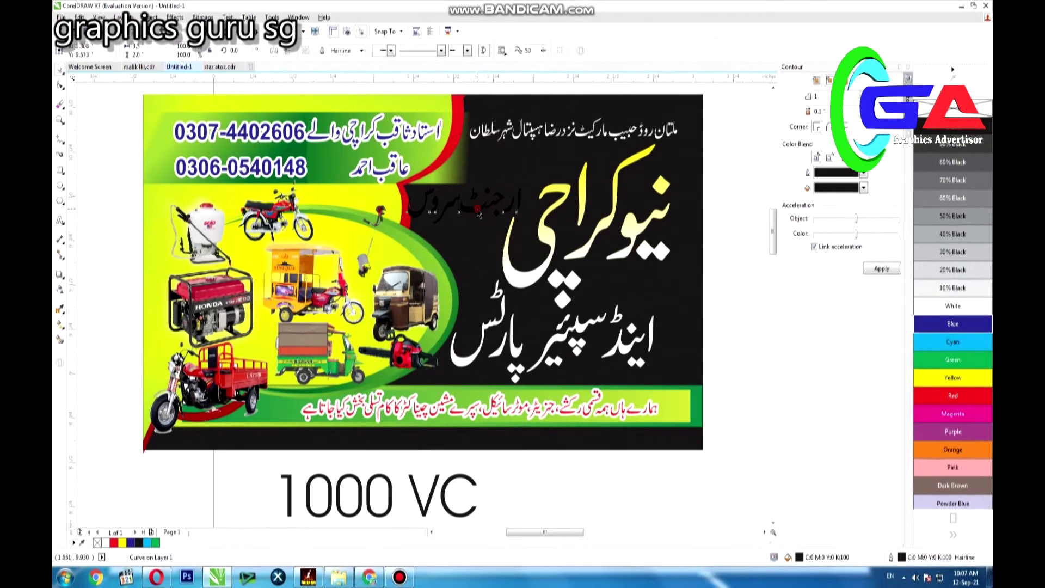
pyautogui.click(478, 212)
pyautogui.moveTo(520, 188)
pyautogui.mouseDown()
pyautogui.moveTo(518, 162)
pyautogui.moveTo(517, 180)
pyautogui.mouseUp()
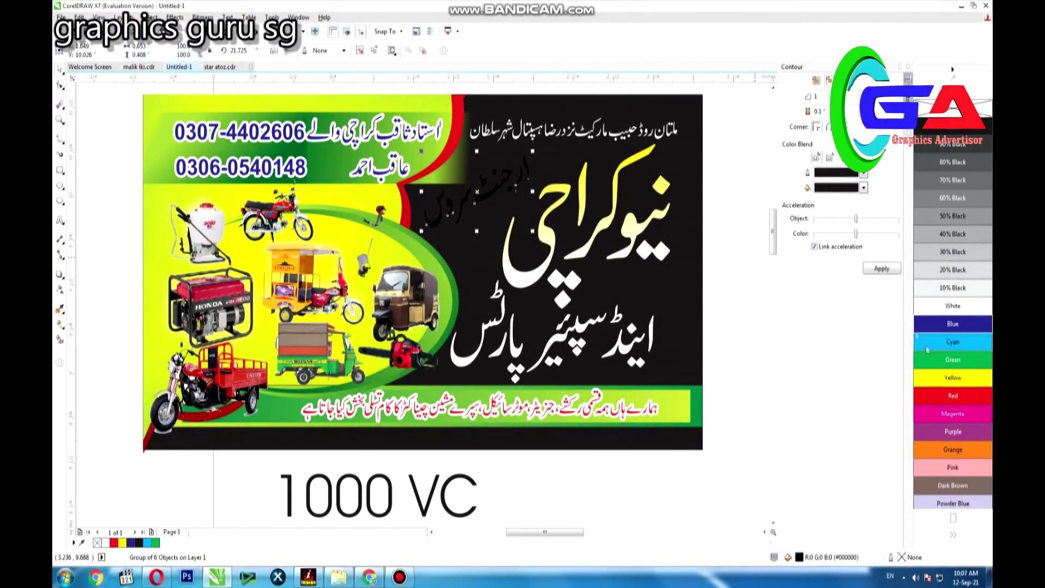
pyautogui.click(927, 378)
pyautogui.moveTo(533, 150); pyautogui.dragTo(544, 142)
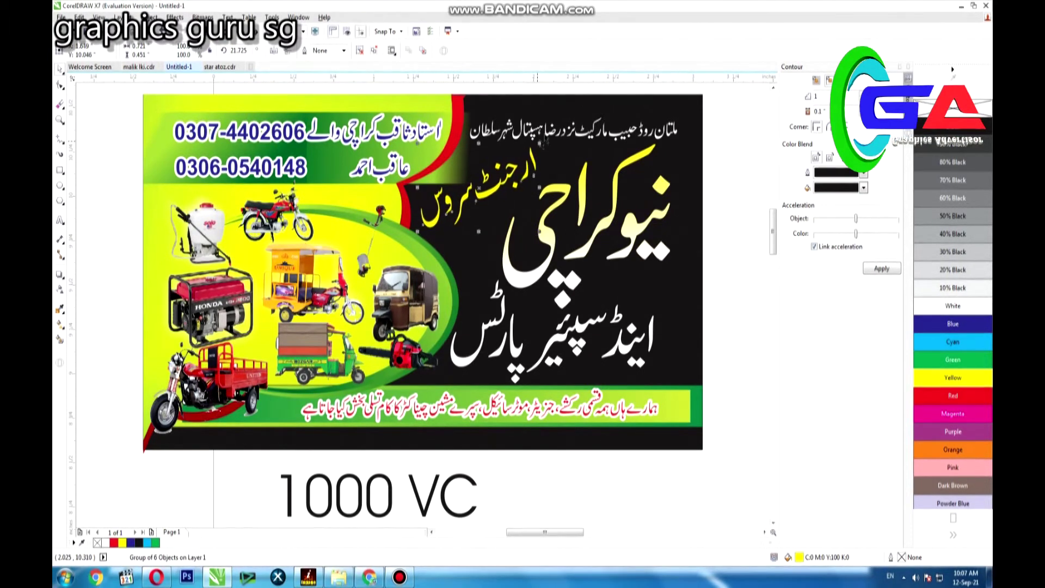
pyautogui.click(337, 243)
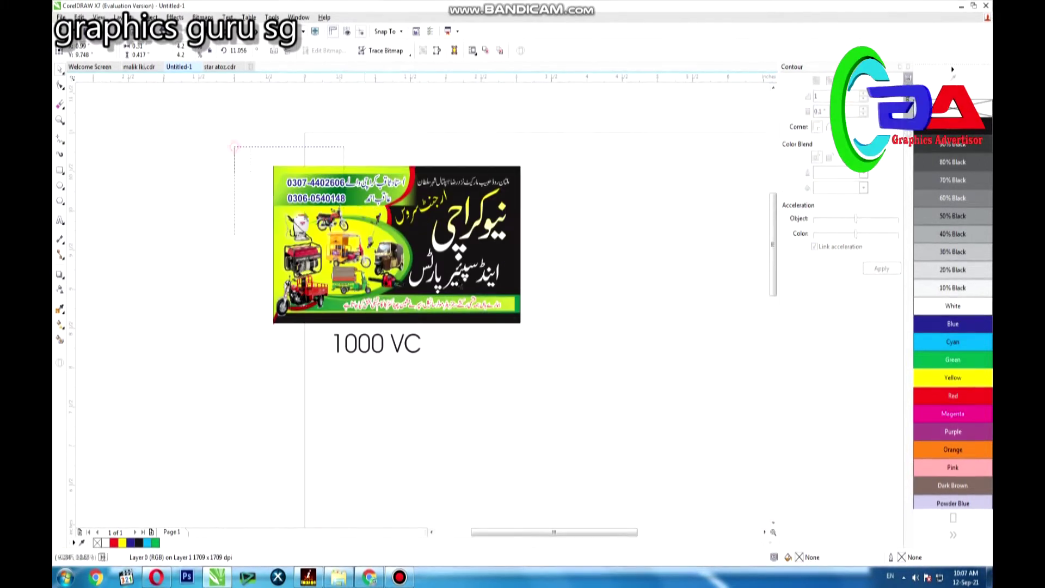
# Step: Marquee-select every part of the card and group it into one object
pyautogui.moveTo(343, 234); pyautogui.dragTo(586, 335)
pyautogui.hotkey('ctrl', 'g')
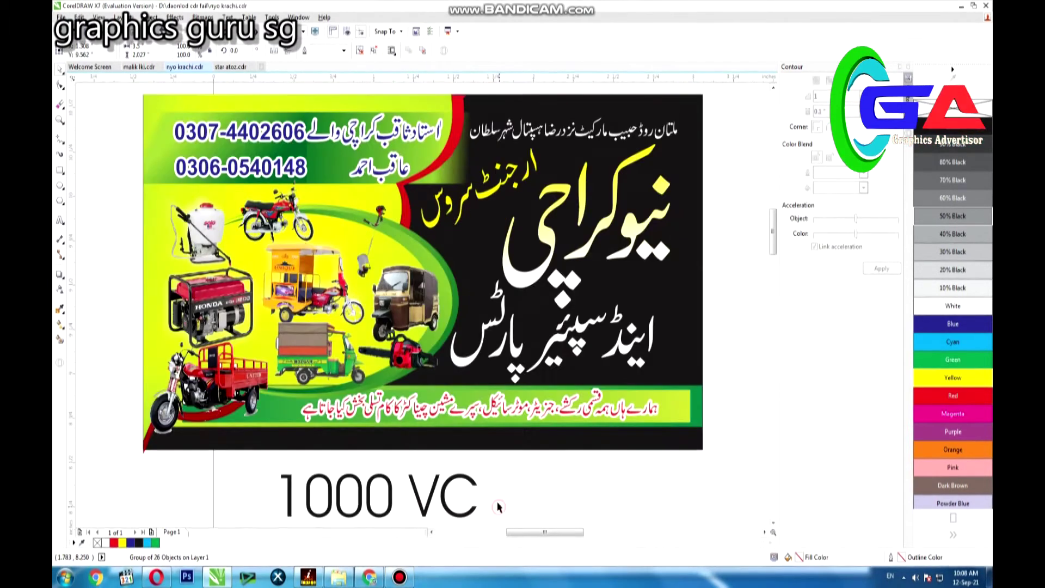
pyautogui.click(499, 507)
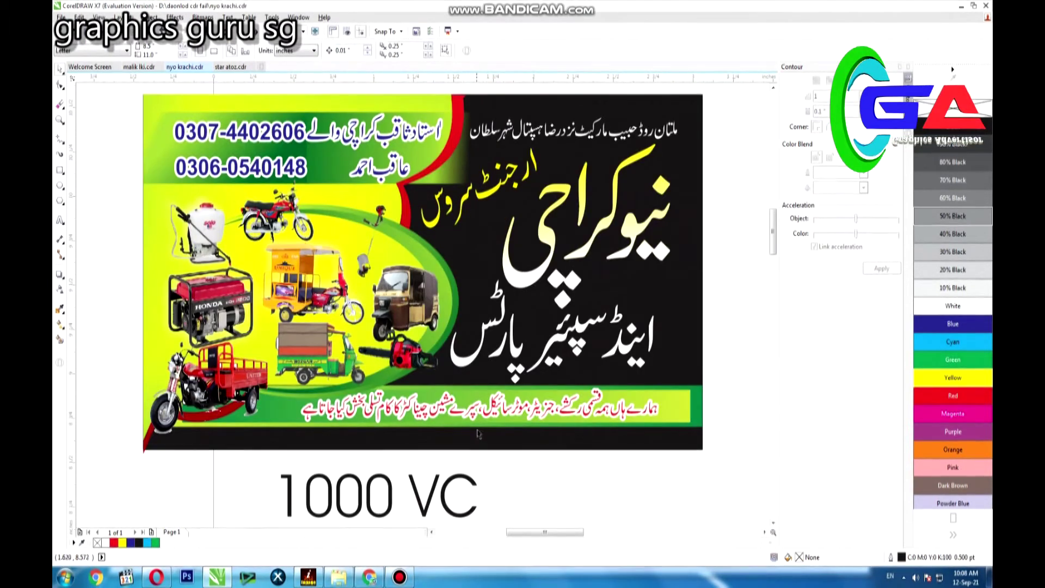
# Step: Drop a duplicate of the grouped card to the left of the original
pyautogui.scroll(-3, 473, 412)
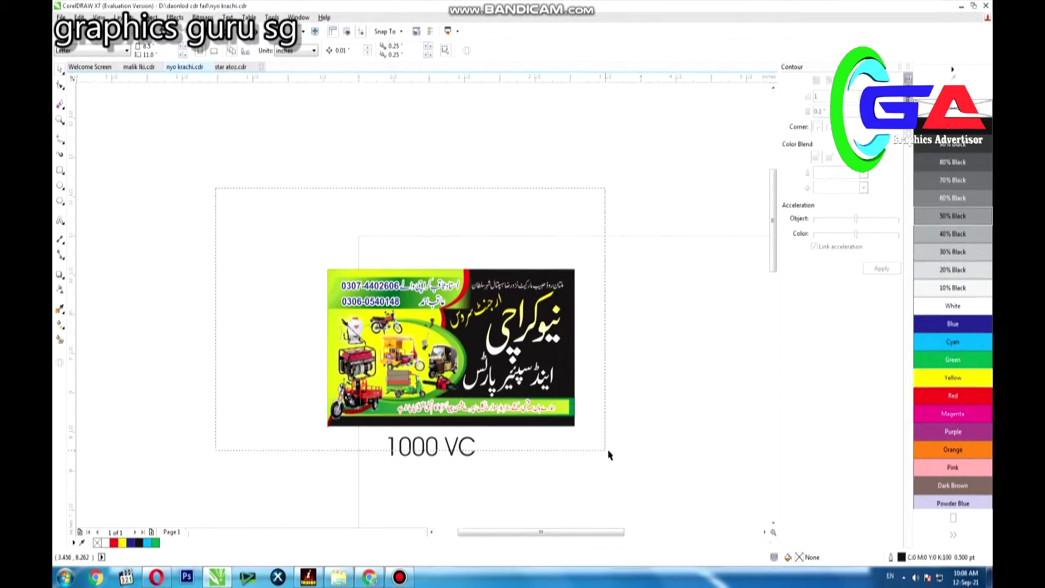
pyautogui.moveTo(566, 413); pyautogui.dragTo(316, 412)
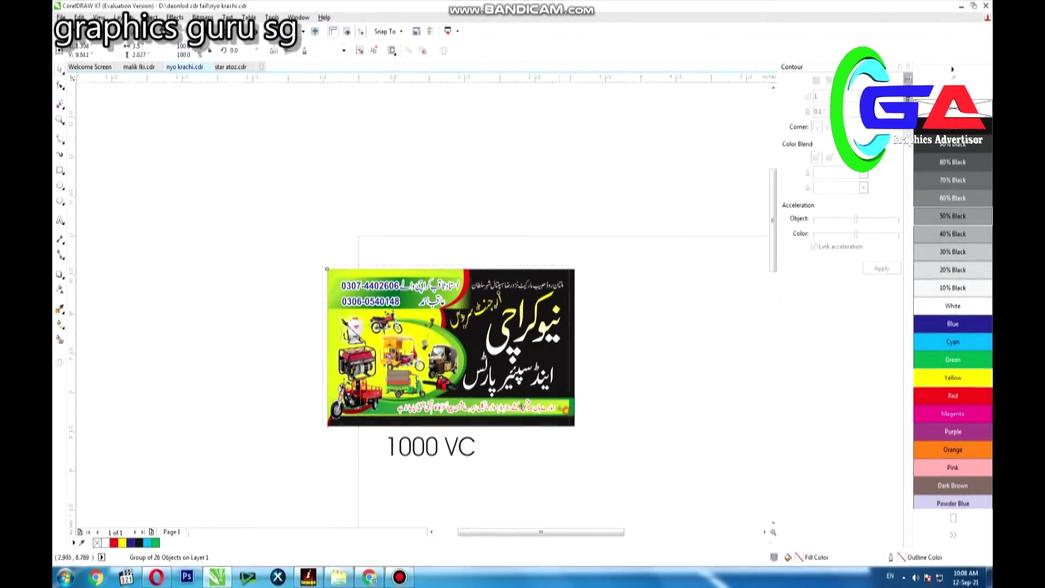
pyautogui.rightClick(320, 414)
pyautogui.scroll(1, 361, 270)
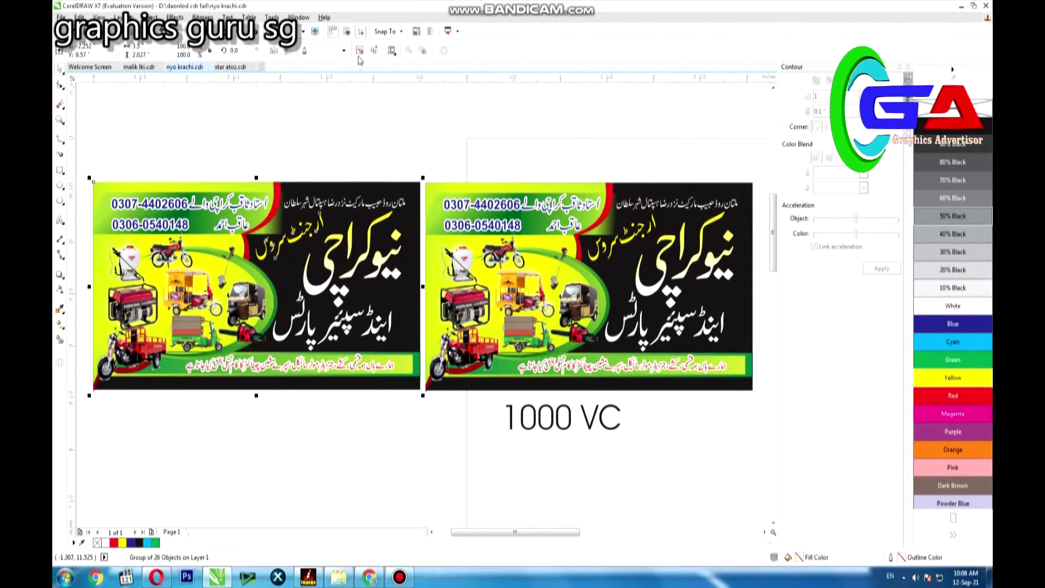
pyautogui.press('Escape')
# Step: Select the left card's phone numbers and zoom in on the left card
pyautogui.click(184, 215)
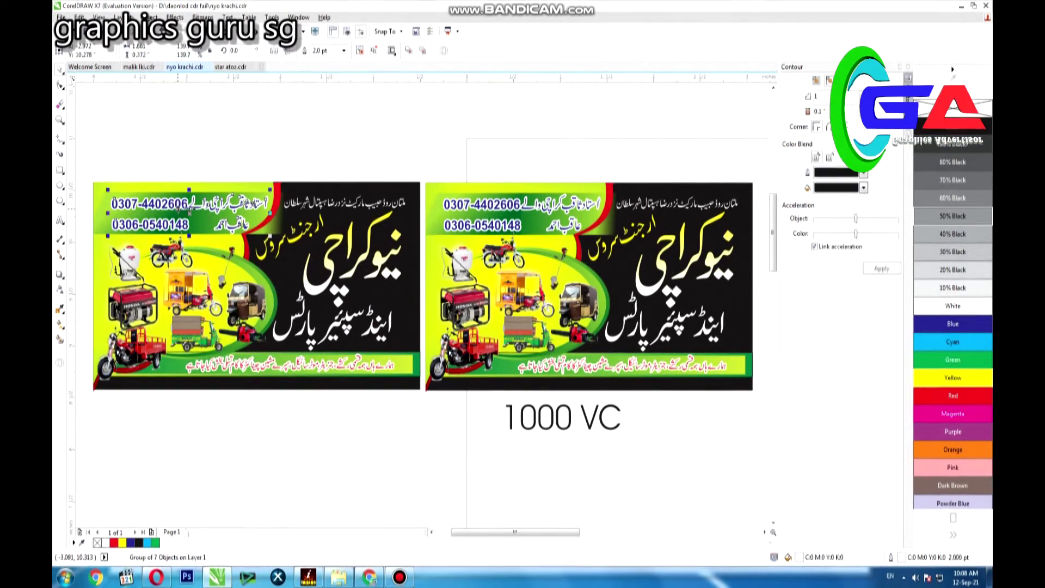
pyautogui.press('Escape')
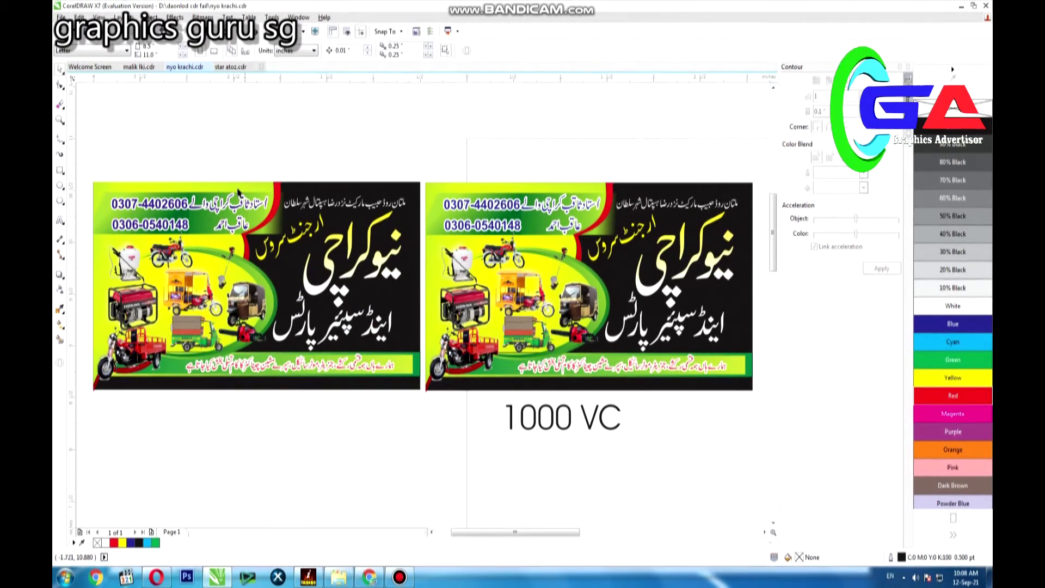
pyautogui.click(235, 205)
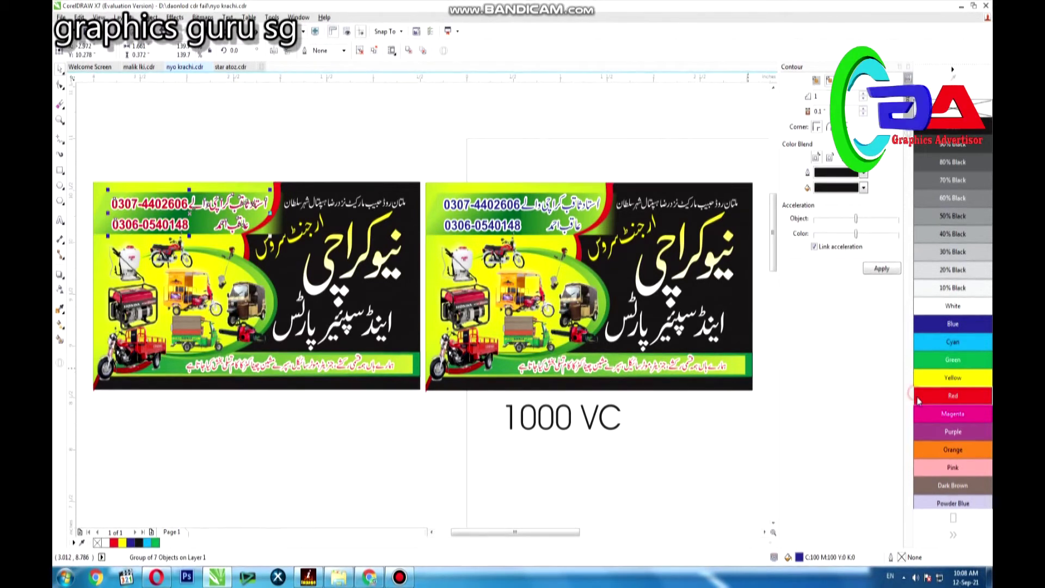
pyautogui.press('z')
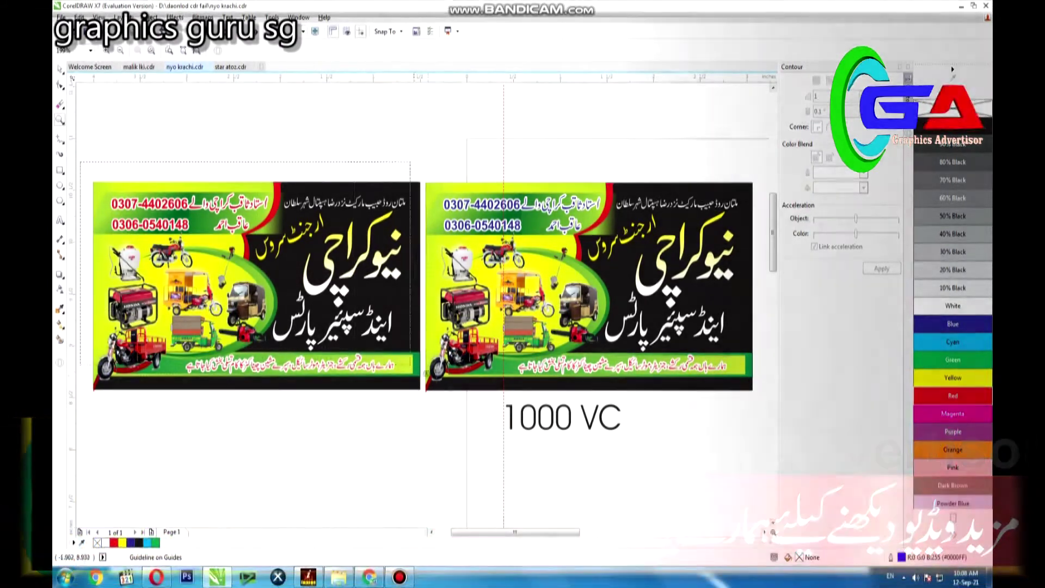
pyautogui.moveTo(96, 183); pyautogui.dragTo(455, 389)
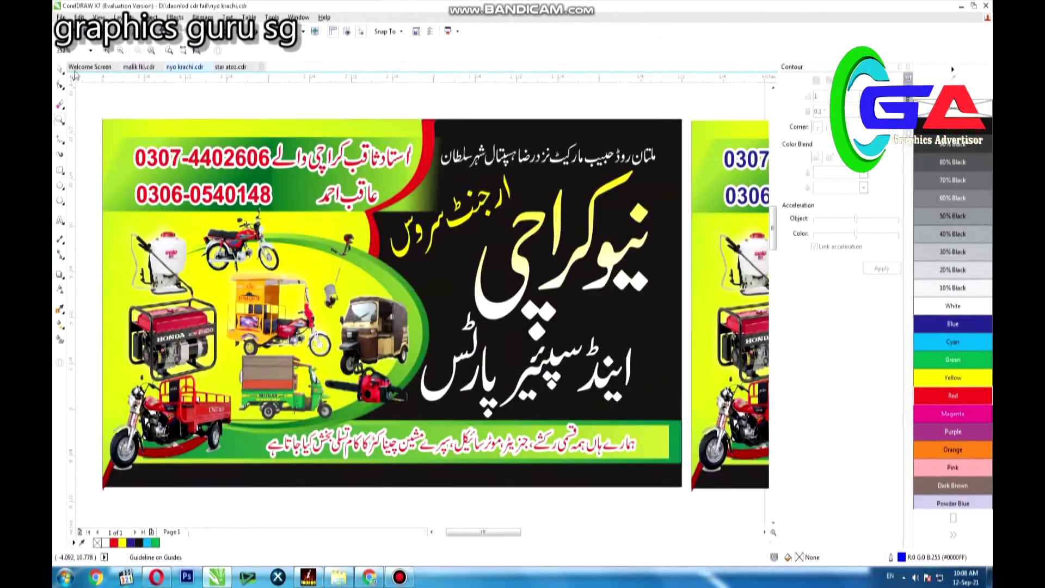
# Step: Try yellow and red on the Urdu headline, restore white, and shrink the spare-parts line to about 79%
pyautogui.click(585, 254)
pyautogui.click(586, 251)
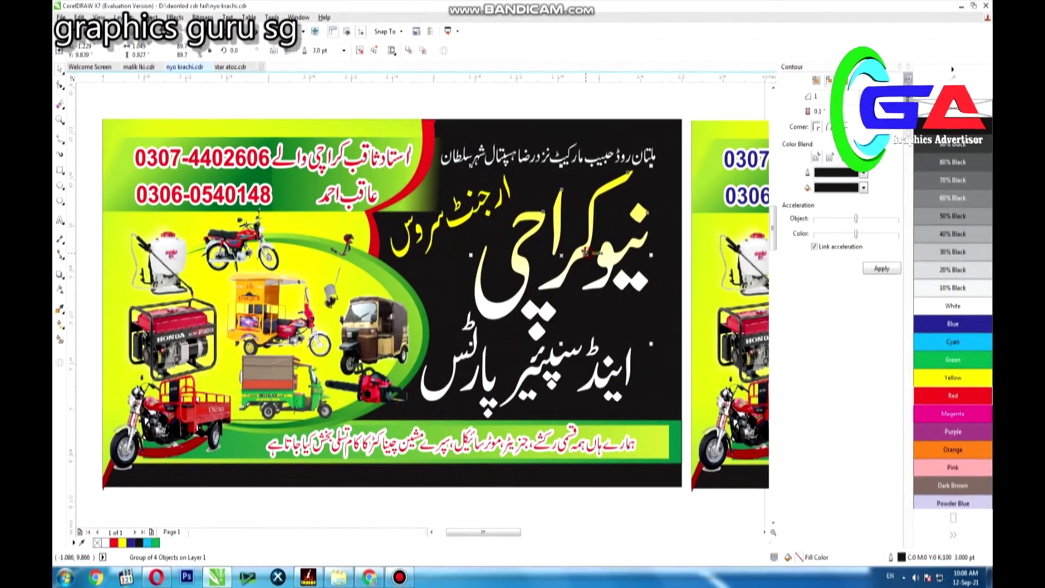
pyautogui.click(928, 378)
pyautogui.click(947, 400)
pyautogui.click(939, 305)
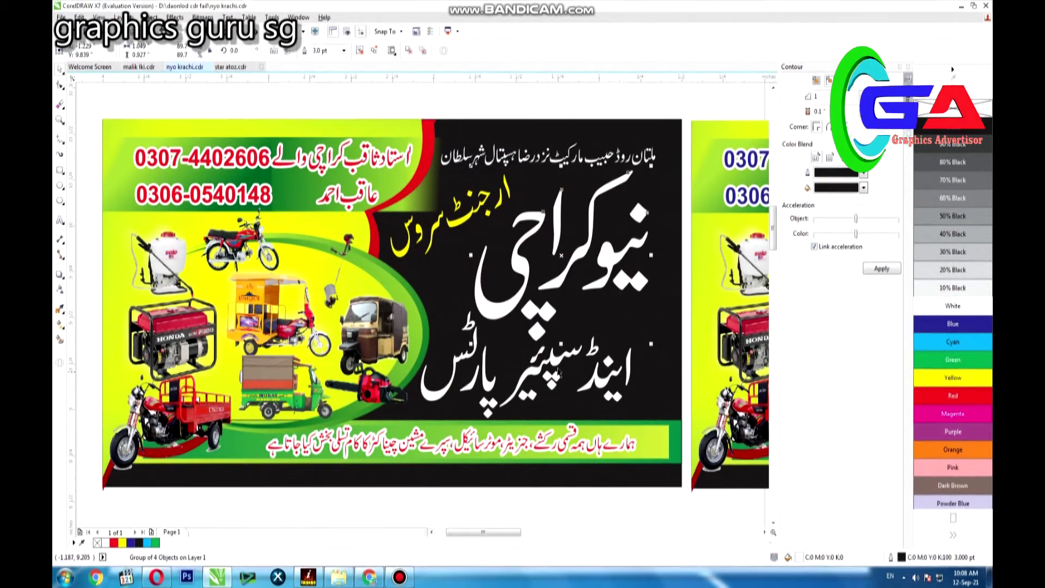
pyautogui.moveTo(633, 308); pyautogui.dragTo(580, 337)
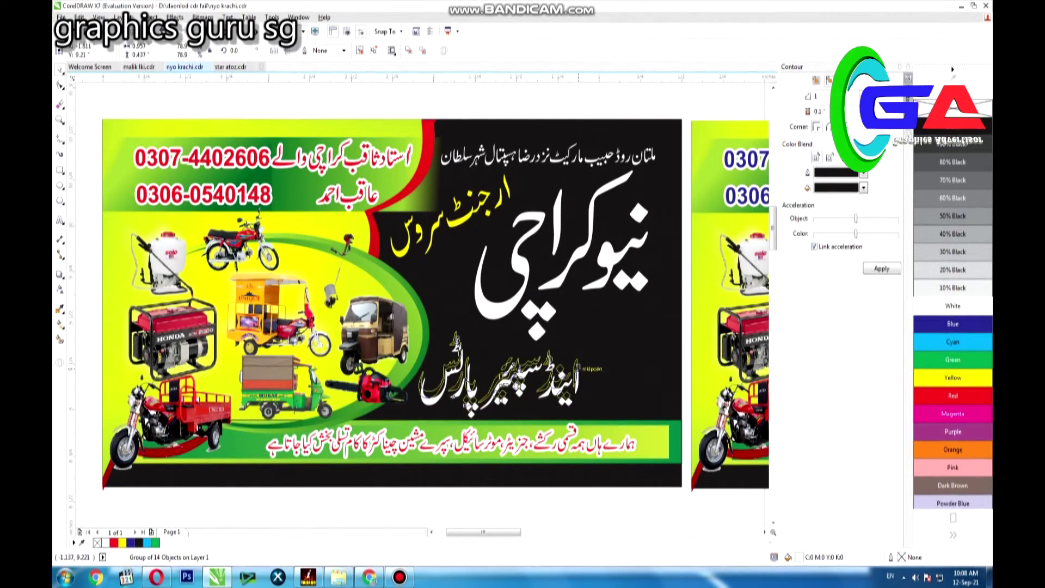
pyautogui.moveTo(573, 309); pyautogui.dragTo(555, 299)
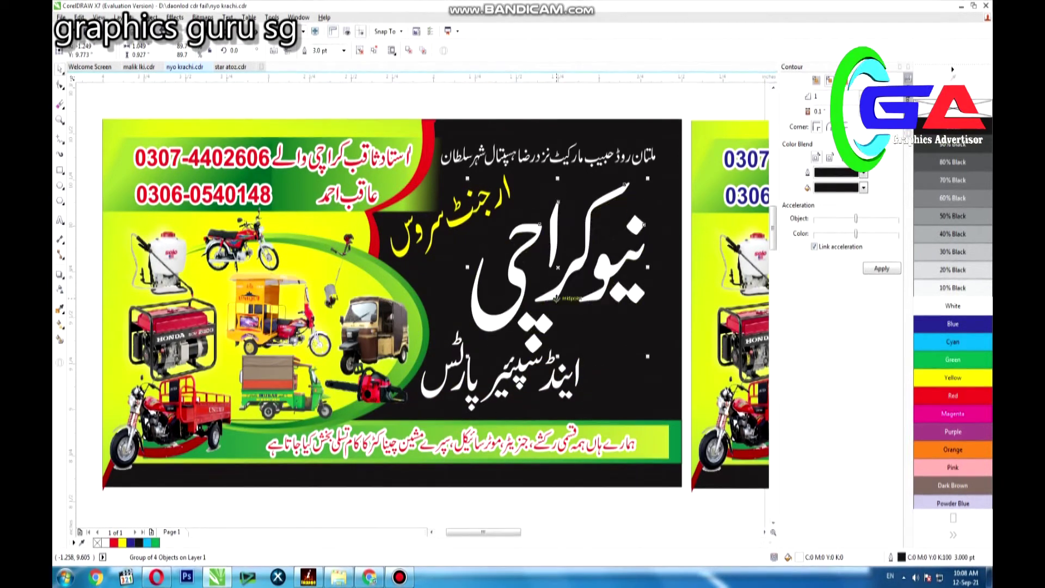
# Step: Give the large Urdu headline an 8 pt outline
pyautogui.press('F12')
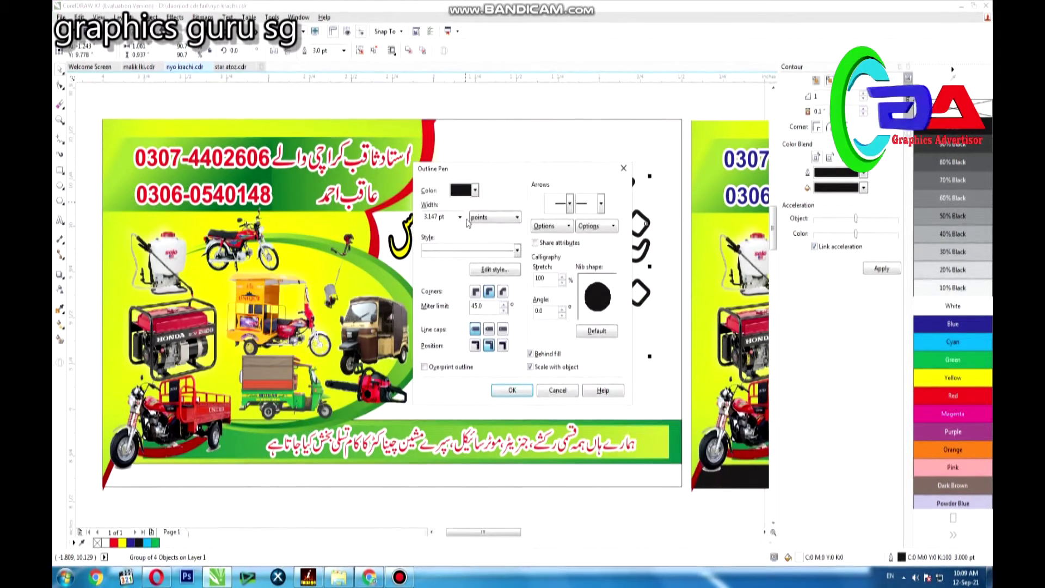
pyautogui.click(459, 217)
pyautogui.click(429, 301)
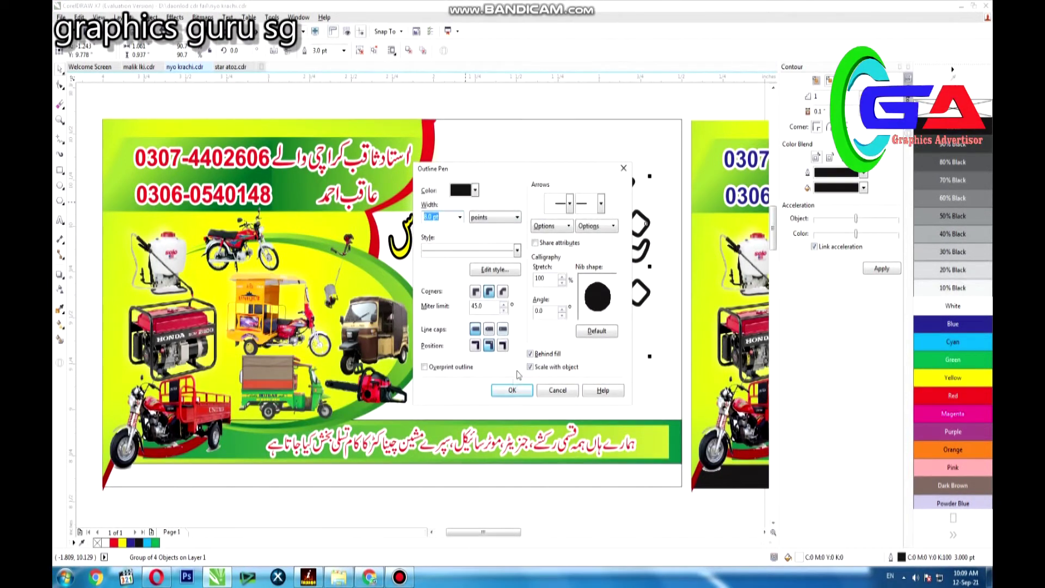
pyautogui.click(514, 390)
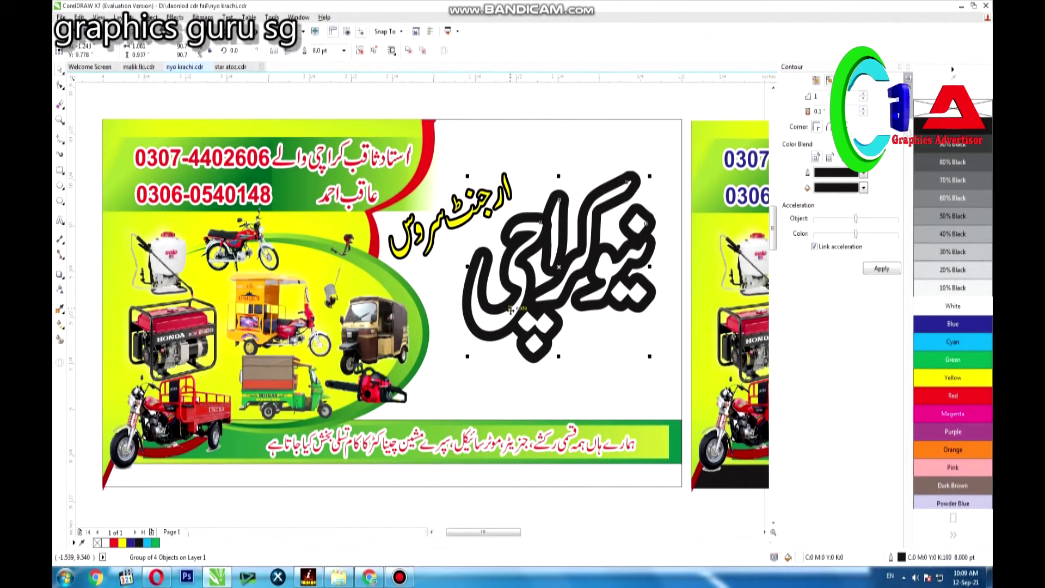
# Step: Make a headline copy cyan in fill and outline, then convert it to a bitmap
pyautogui.click(937, 343)
pyautogui.rightClick(937, 343)
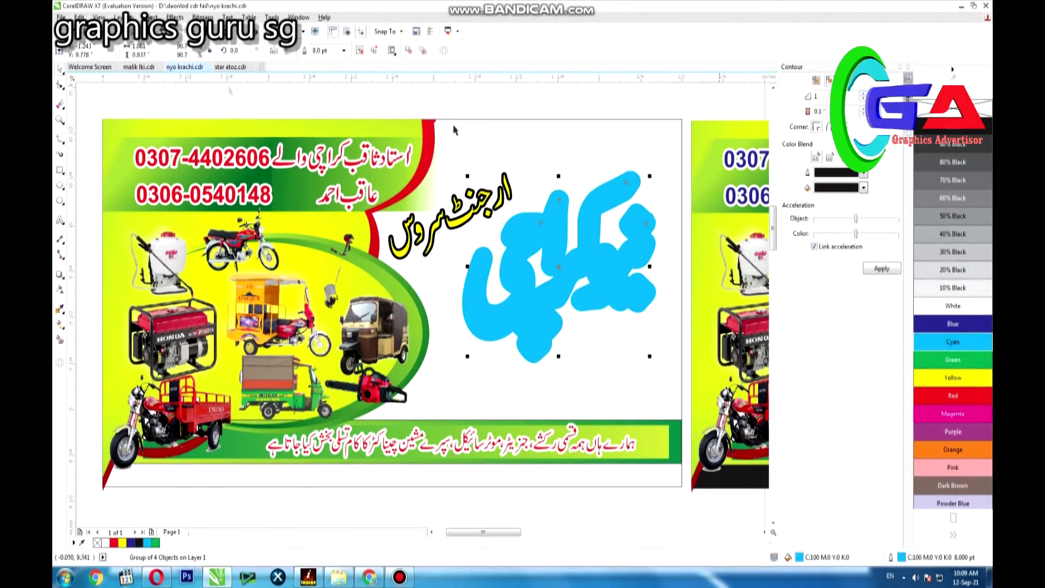
pyautogui.click(203, 17)
pyautogui.click(223, 34)
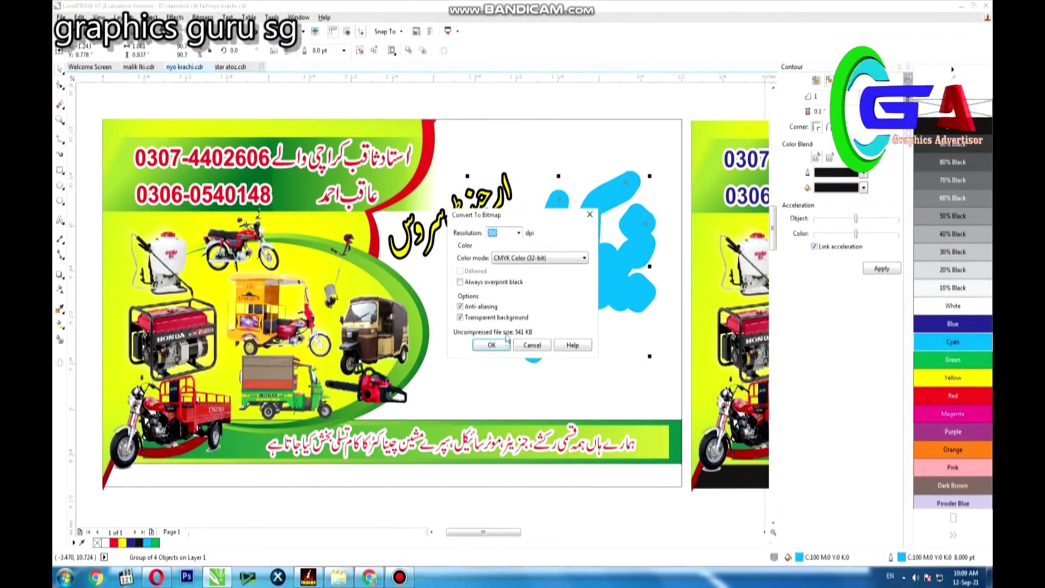
pyautogui.click(492, 345)
# Step: Apply a 5 px Gaussian blur to the cyan bitmap and paste the outlined headline on top
pyautogui.click(202, 17)
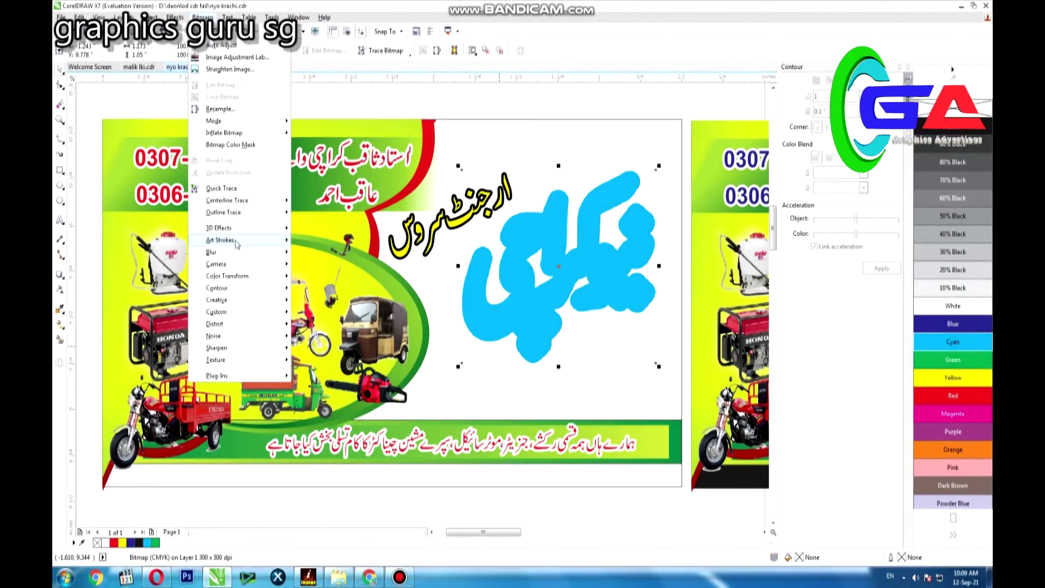
pyautogui.click(316, 265)
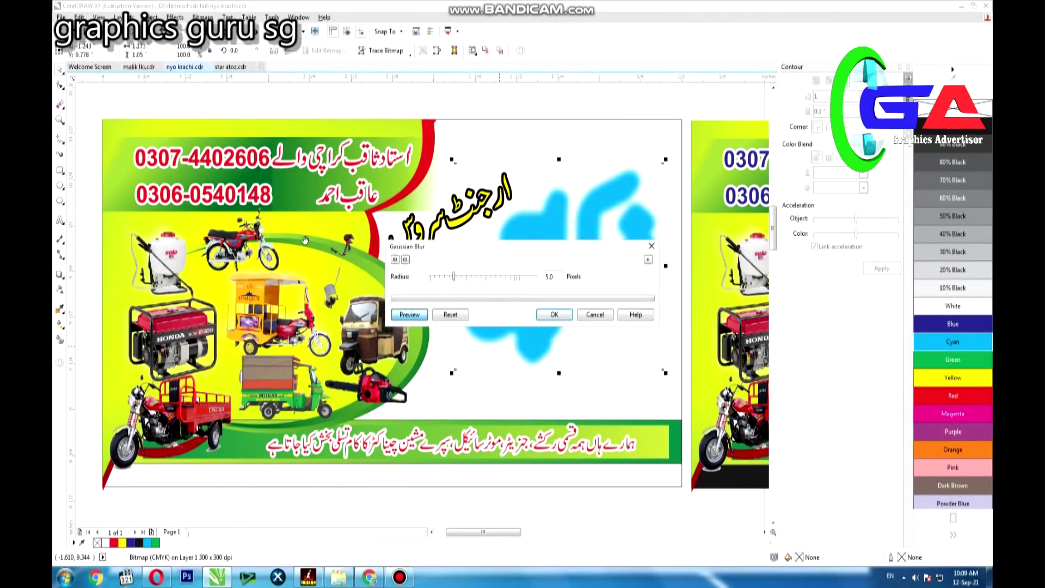
pyautogui.click(551, 314)
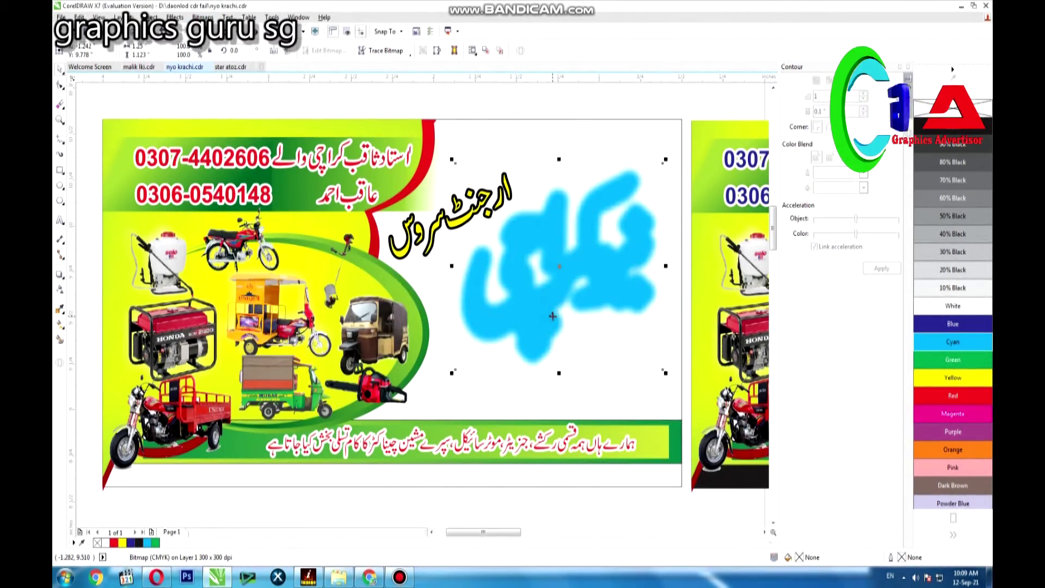
pyautogui.hotkey('ctrl', 'v')
# Step: Fill the headline red and make the spare-parts text cyan in fill and outline
pyautogui.click(953, 396)
pyautogui.click(942, 343)
pyautogui.rightClick(942, 343)
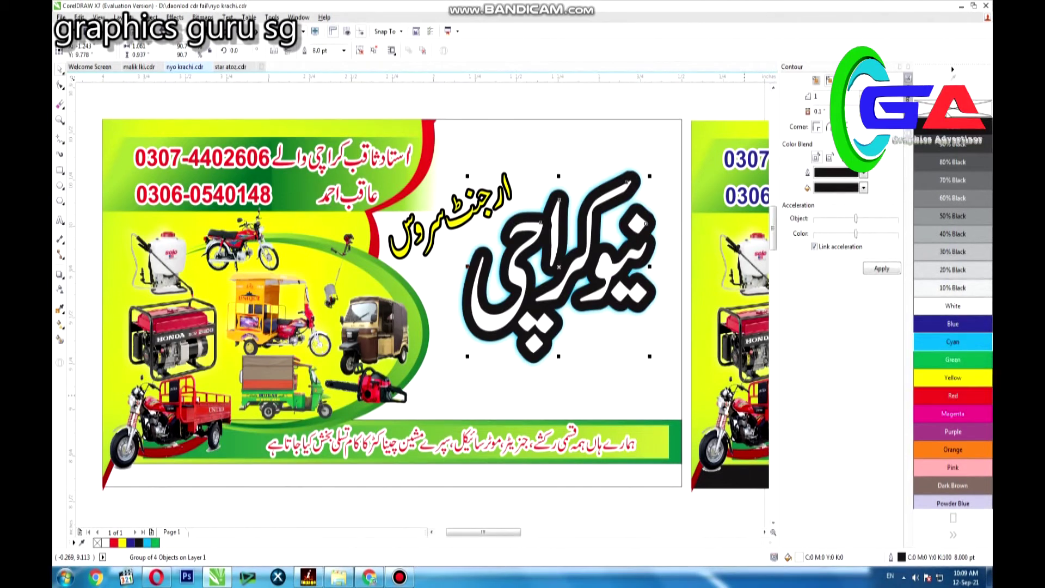
pyautogui.press('F12')
# Step: Give the spare-parts text a 4 pt black outline, combine it into one curve, and fill it cyan
pyautogui.click(460, 217)
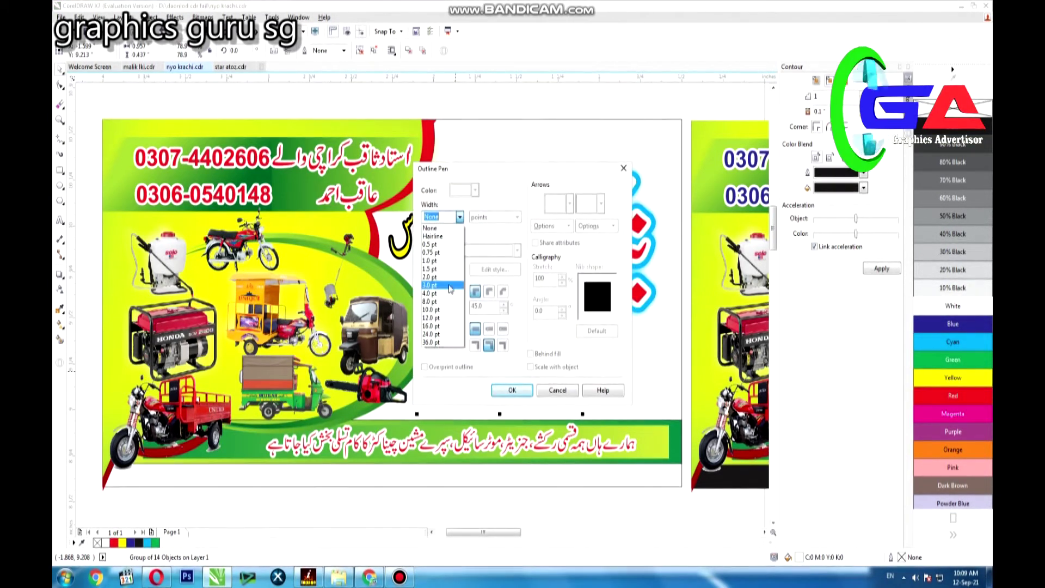
pyautogui.click(438, 299)
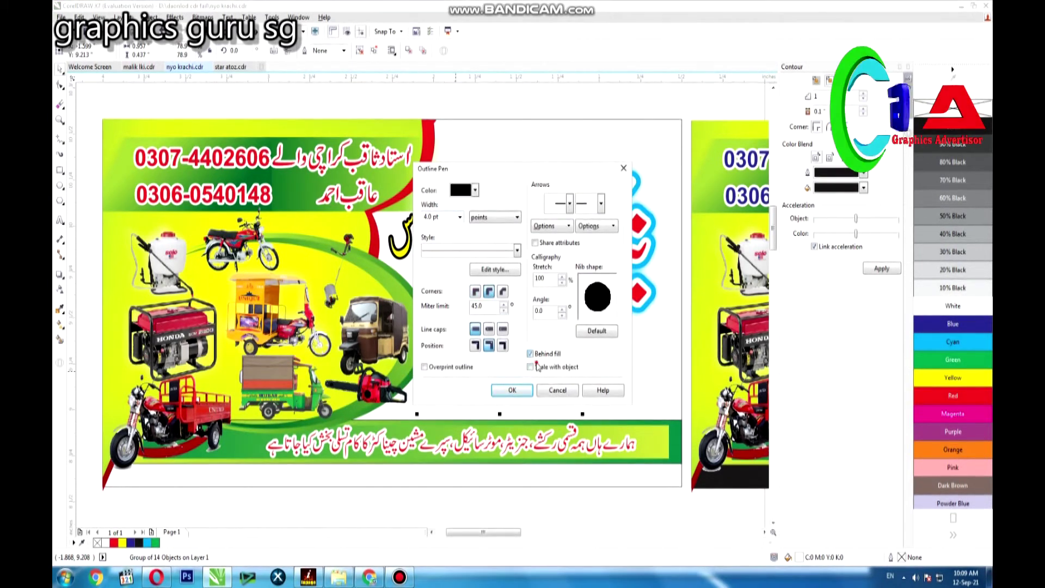
pyautogui.click(512, 389)
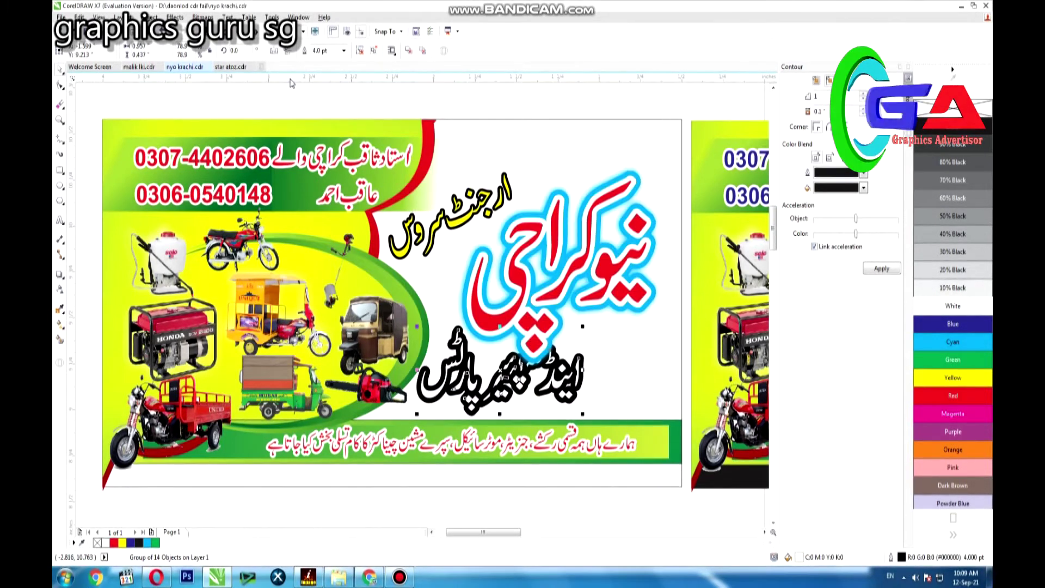
pyautogui.click(360, 51)
pyautogui.click(324, 51)
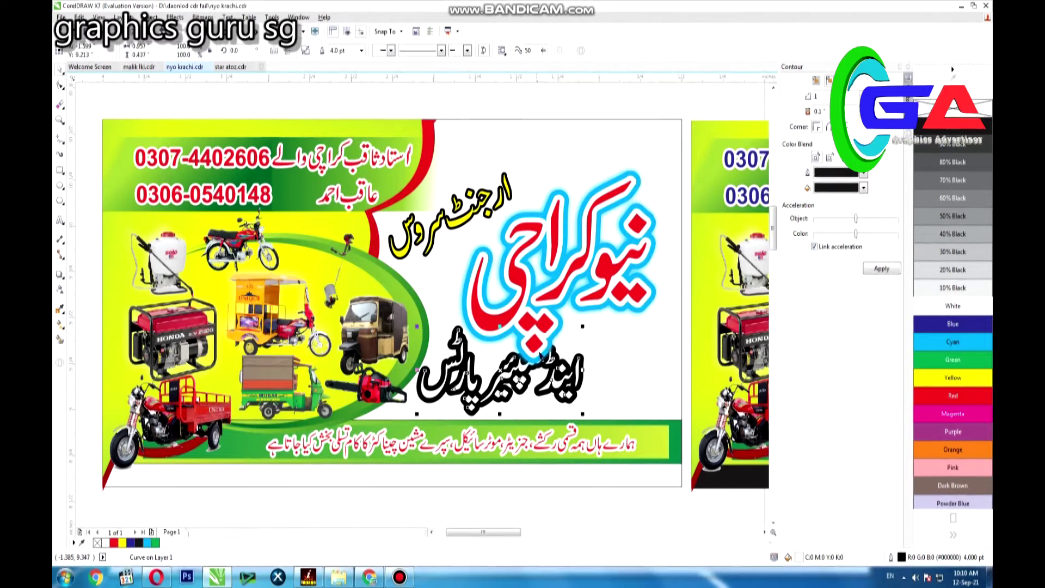
pyautogui.click(924, 340)
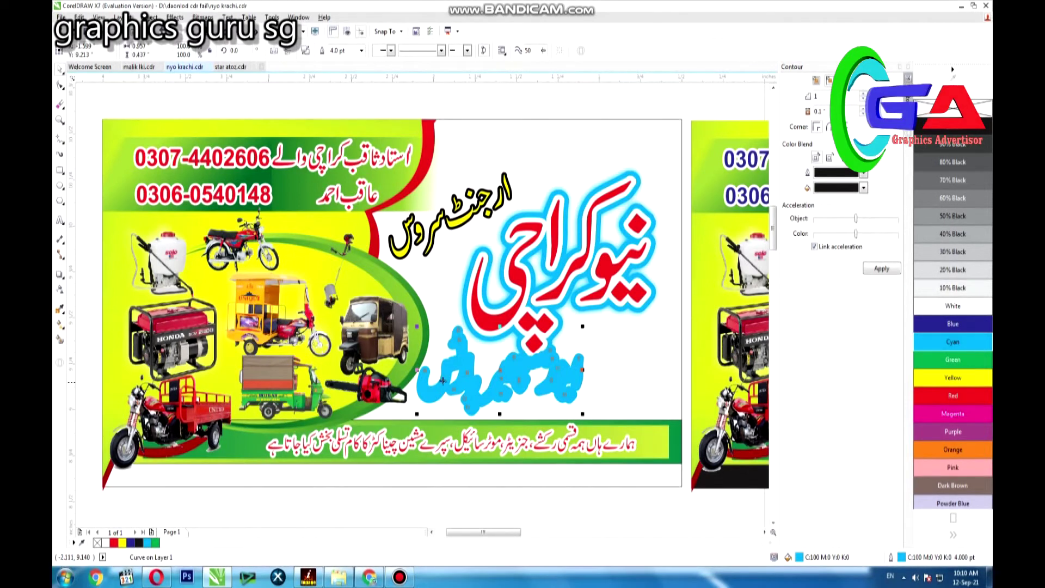
# Step: Convert the cyan text to a blurred bitmap and lay the blue-filled original on top
pyautogui.click(202, 17)
pyautogui.click(491, 346)
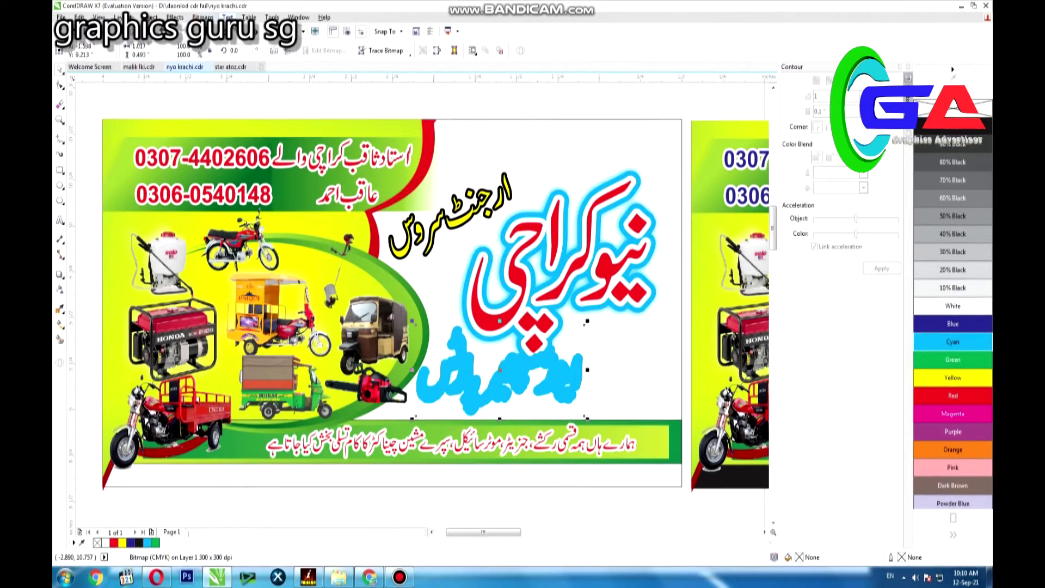
pyautogui.click(202, 17)
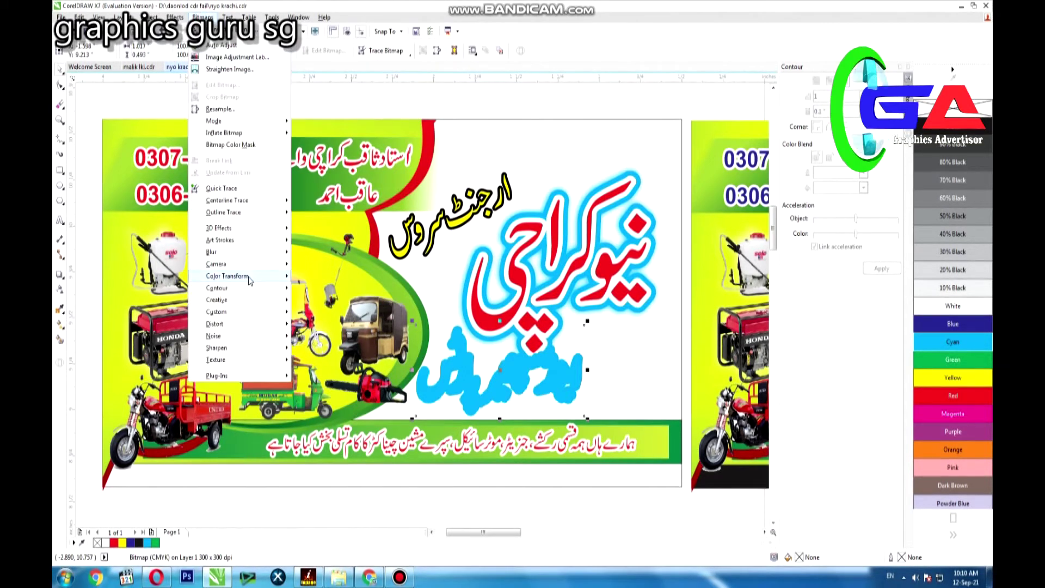
pyautogui.click(321, 215)
pyautogui.click(554, 314)
pyautogui.hotkey('ctrl', 'z')
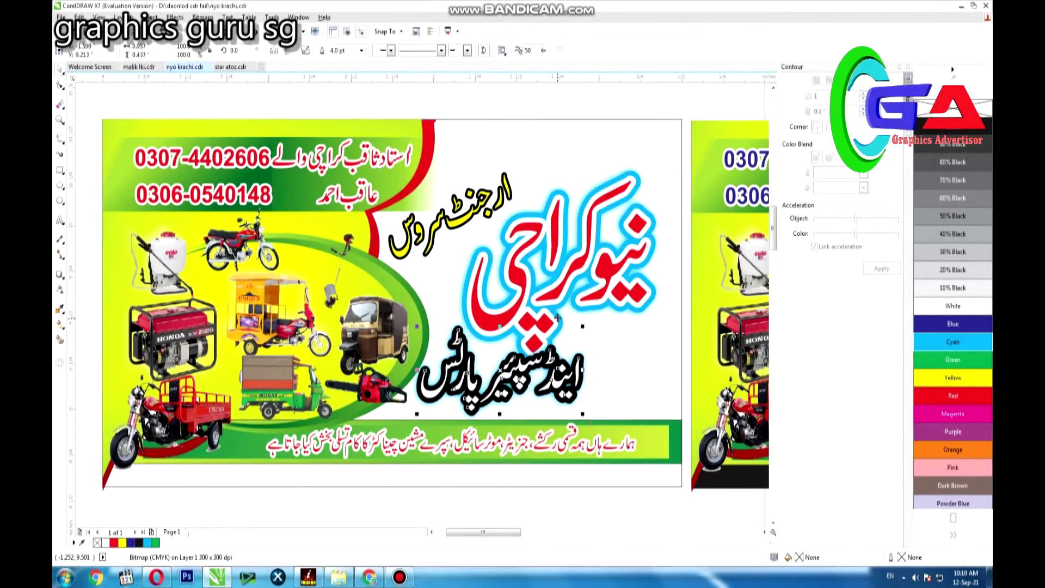
pyautogui.click(952, 324)
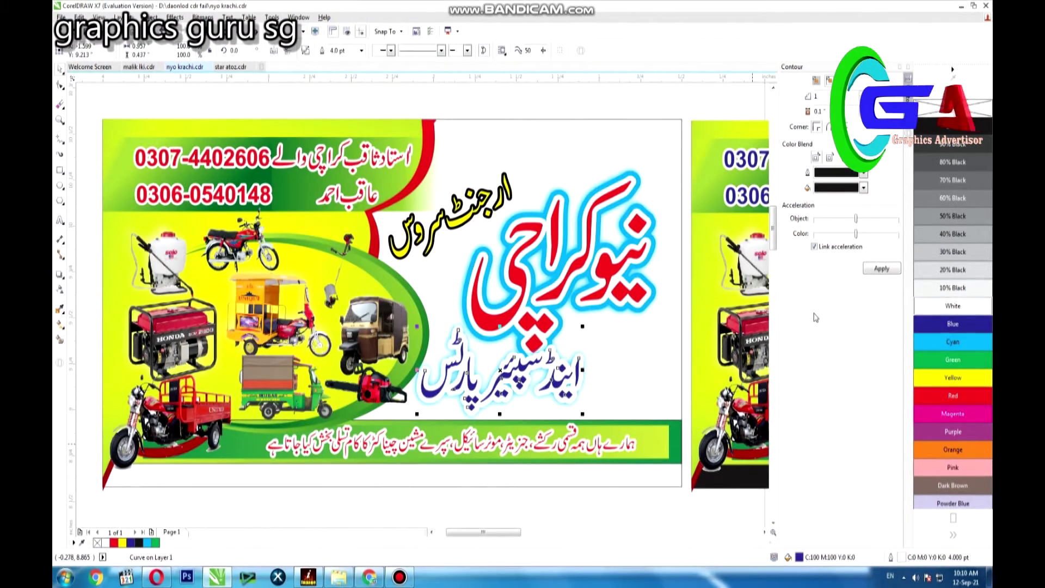
# Step: Reposition the spare-parts line and yellow Urdu text, and enlarge the six title objects
pyautogui.moveTo(686, 283); pyautogui.dragTo(394, 420)
pyautogui.moveTo(592, 327)
pyautogui.mouseDown()
pyautogui.moveTo(574, 340)
pyautogui.moveTo(582, 376)
pyautogui.mouseUp()
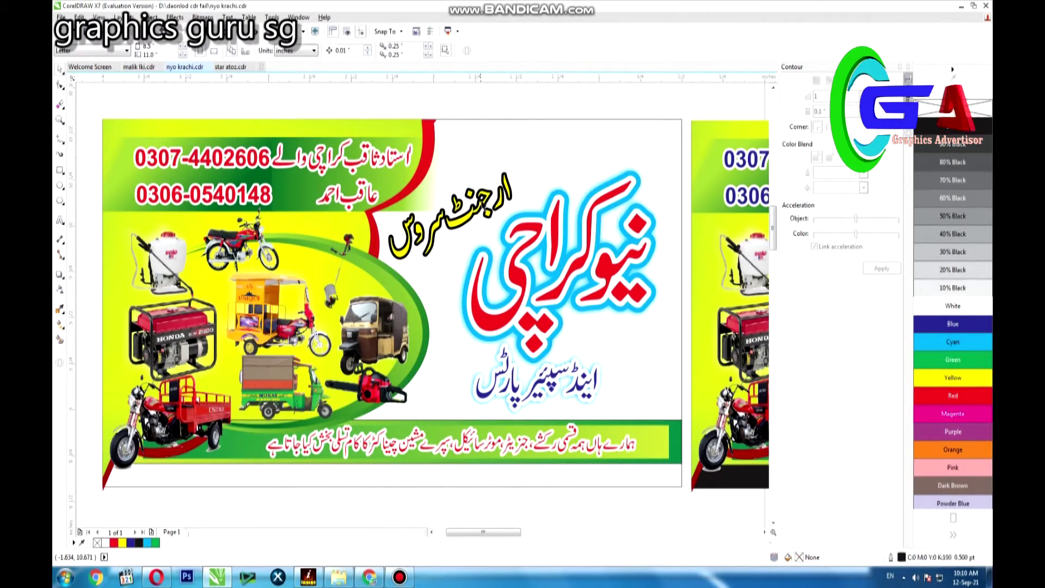
pyautogui.moveTo(507, 226); pyautogui.dragTo(548, 136)
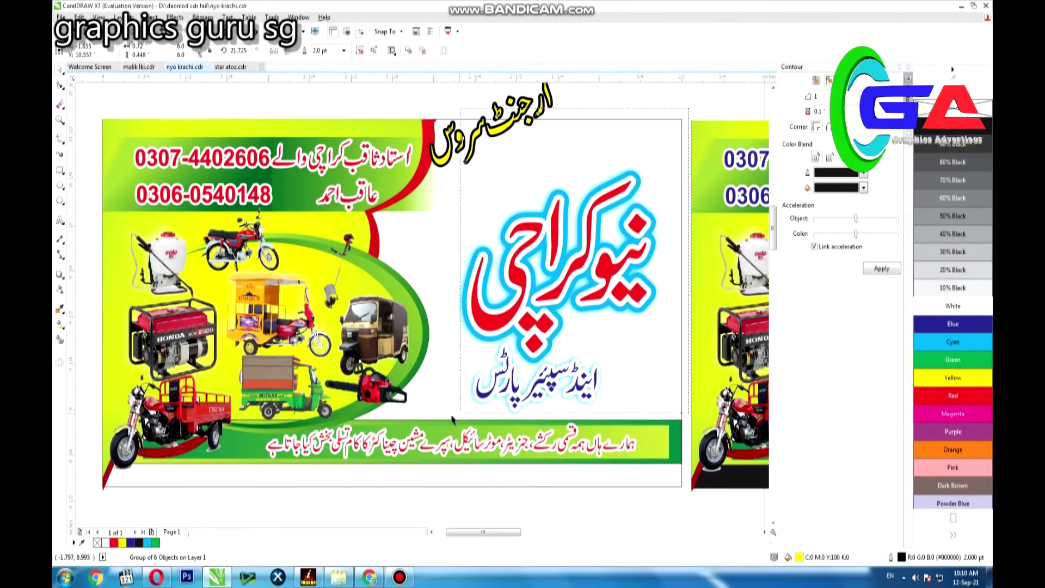
pyautogui.moveTo(689, 108); pyautogui.dragTo(452, 419)
pyautogui.moveTo(437, 138); pyautogui.dragTo(424, 123)
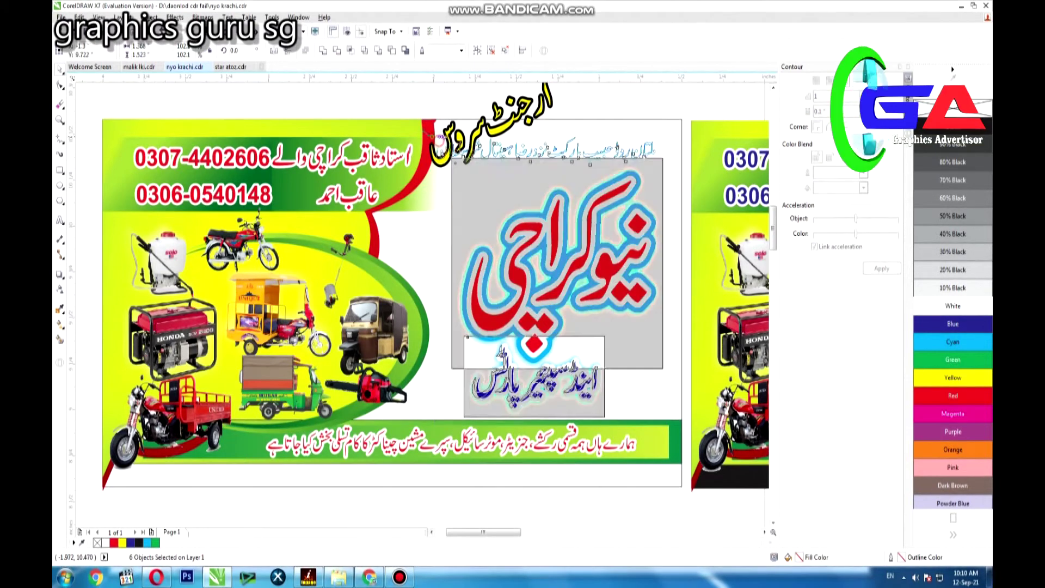
# Step: Shift the yellow heading left, turn the address text black, and enlarge the spare-parts text
pyautogui.click(434, 110)
pyautogui.moveTo(434, 111); pyautogui.dragTo(297, 101)
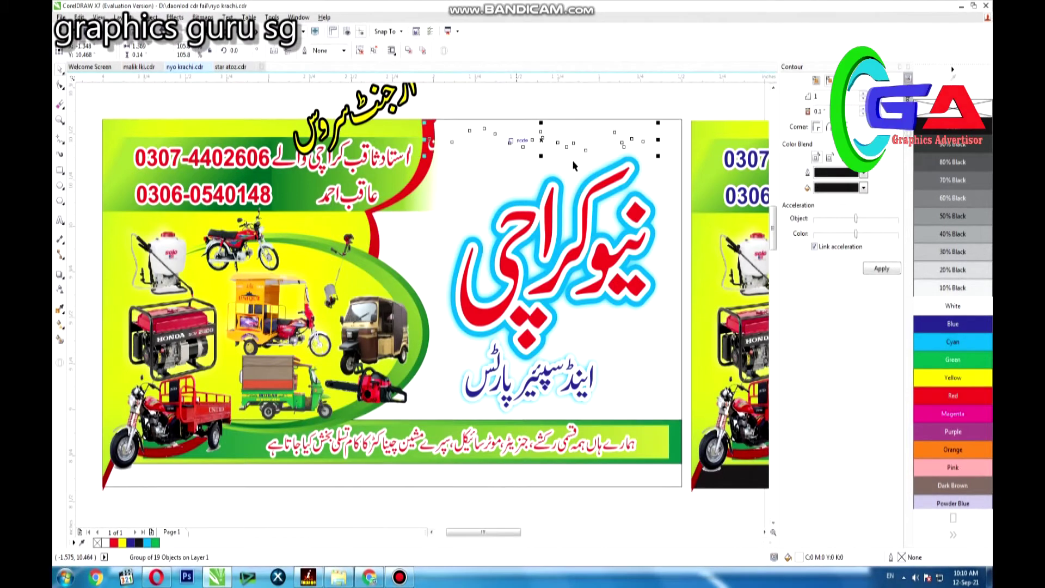
pyautogui.click(935, 128)
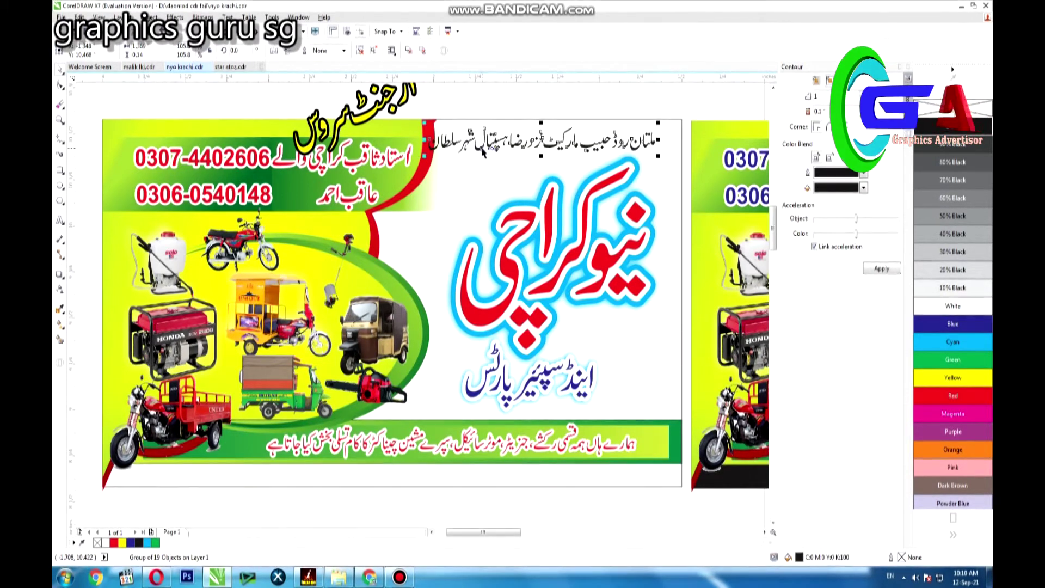
pyautogui.moveTo(683, 299); pyautogui.dragTo(449, 424)
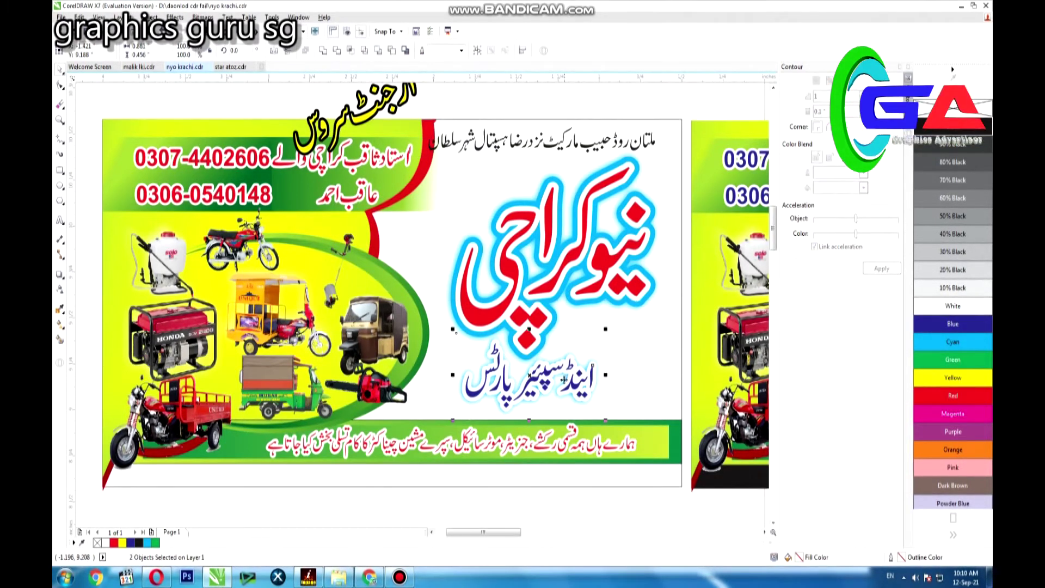
pyautogui.moveTo(605, 419)
pyautogui.mouseDown()
pyautogui.moveTo(581, 393)
pyautogui.moveTo(584, 378)
pyautogui.mouseUp()
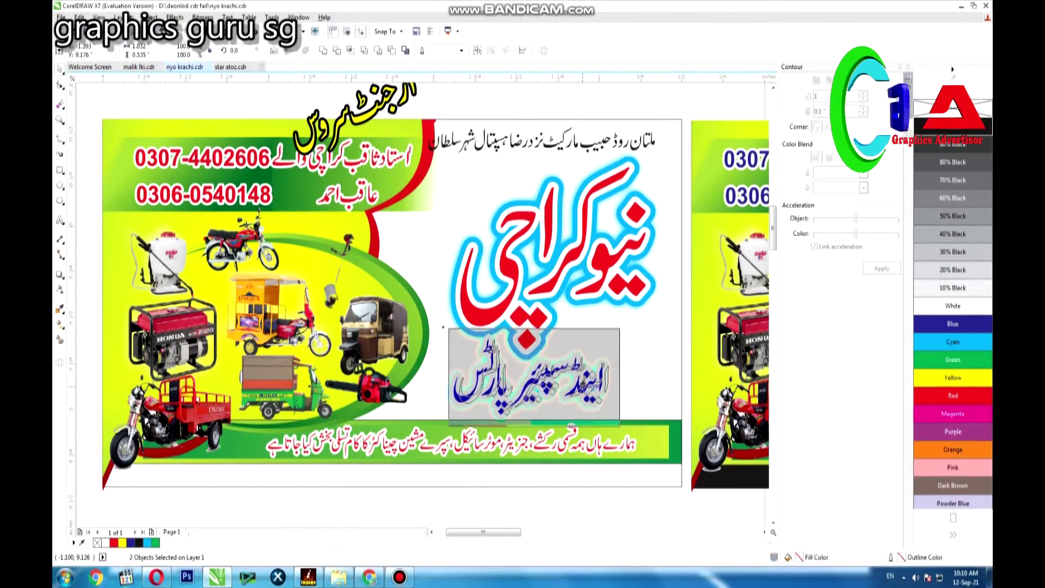
# Step: Shrink the Urdu address text, move it to the banner top, and place a second line below
pyautogui.click(554, 149)
pyautogui.moveTo(662, 123); pyautogui.dragTo(604, 149)
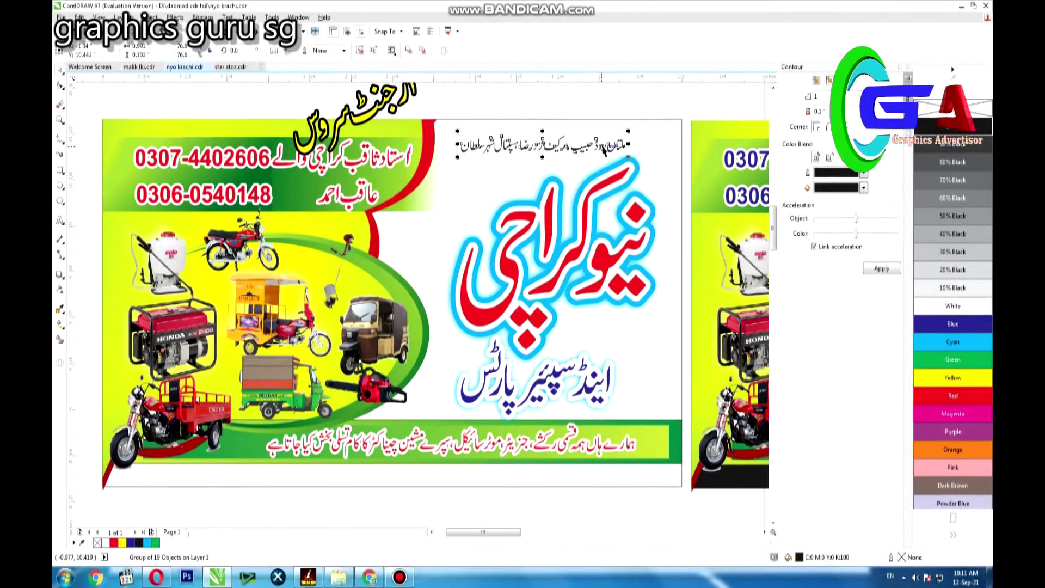
pyautogui.click(665, 109)
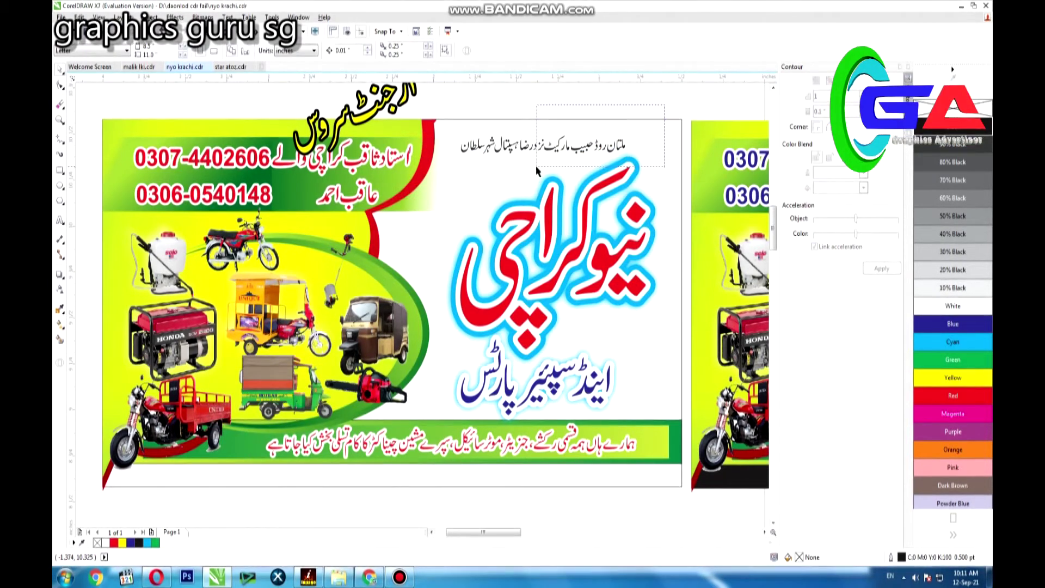
pyautogui.moveTo(540, 169); pyautogui.dragTo(540, 169)
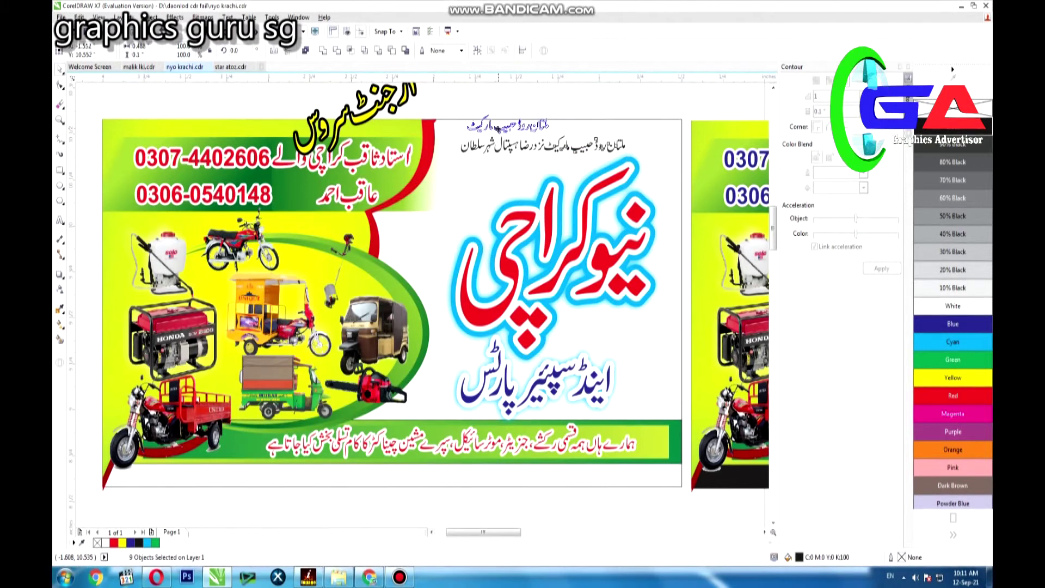
pyautogui.moveTo(577, 146); pyautogui.dragTo(499, 129)
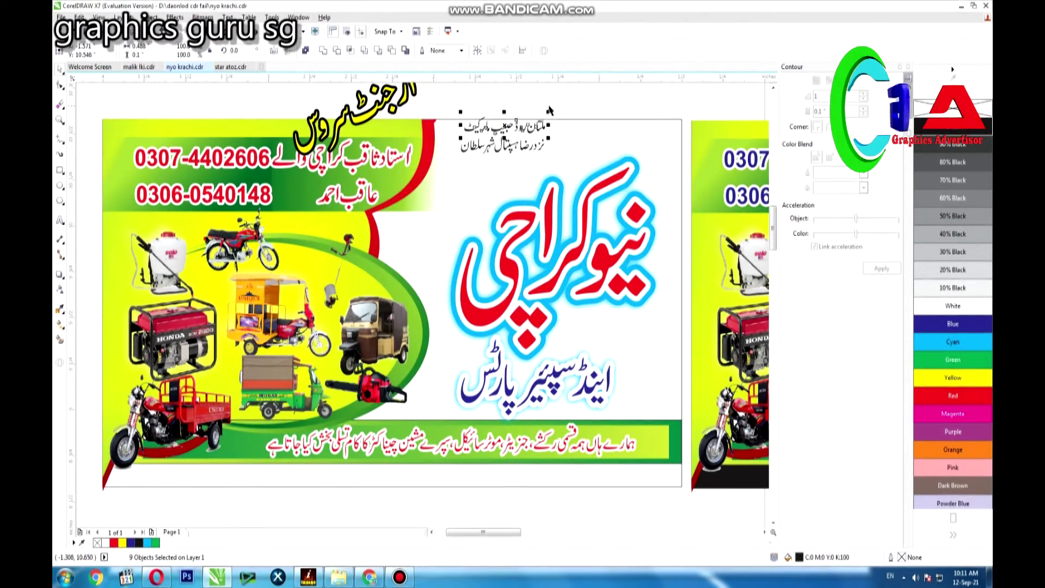
pyautogui.moveTo(506, 133)
pyautogui.mouseDown()
pyautogui.moveTo(482, 168)
pyautogui.moveTo(508, 172)
pyautogui.mouseUp()
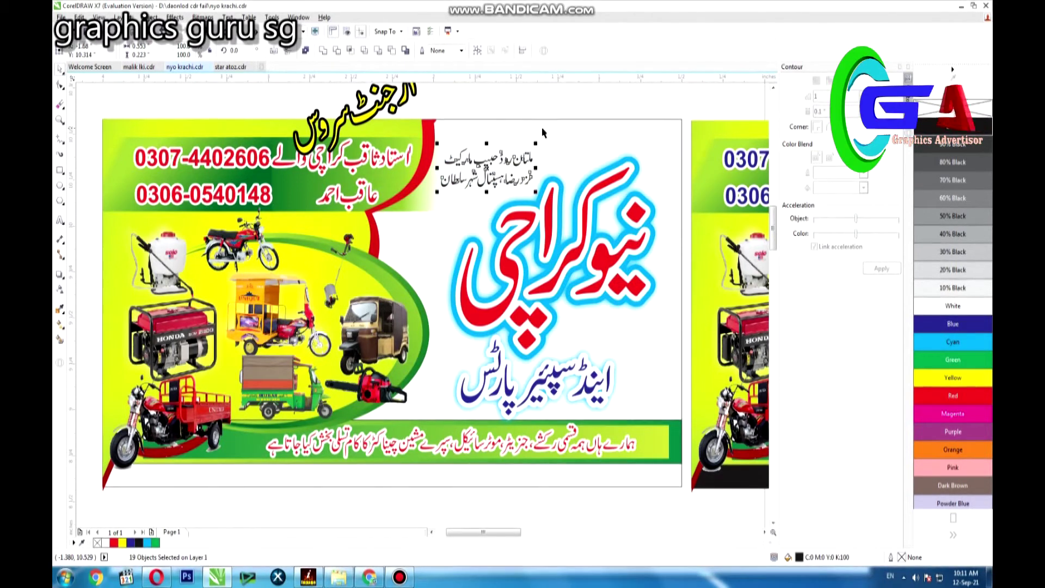
# Step: Place the urgent-service heading beside the title, smaller, blue with a white outline, and stretched
pyautogui.click(405, 100)
pyautogui.moveTo(405, 101); pyautogui.dragTo(489, 207)
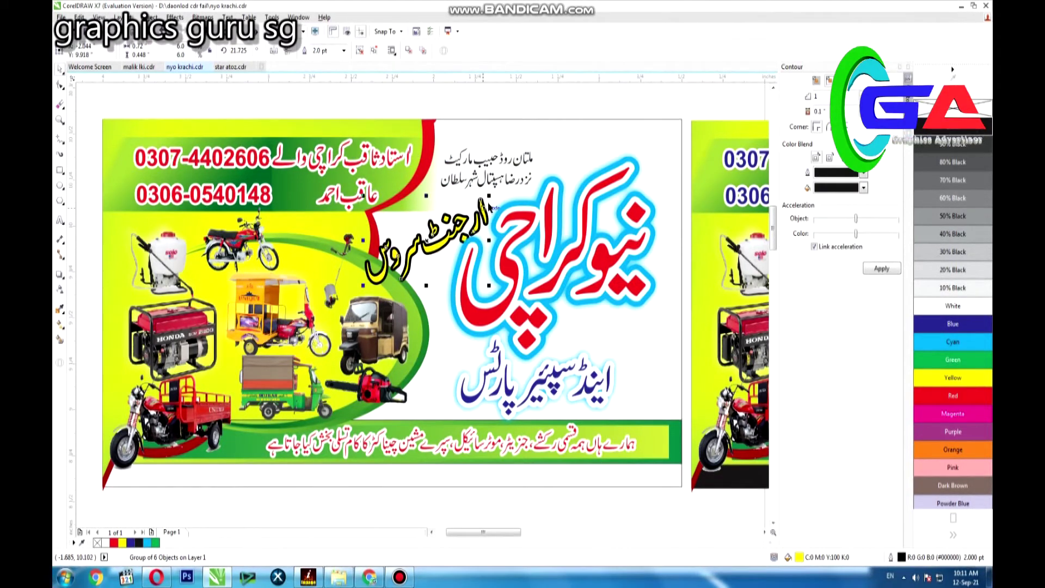
pyautogui.moveTo(364, 283); pyautogui.dragTo(386, 256)
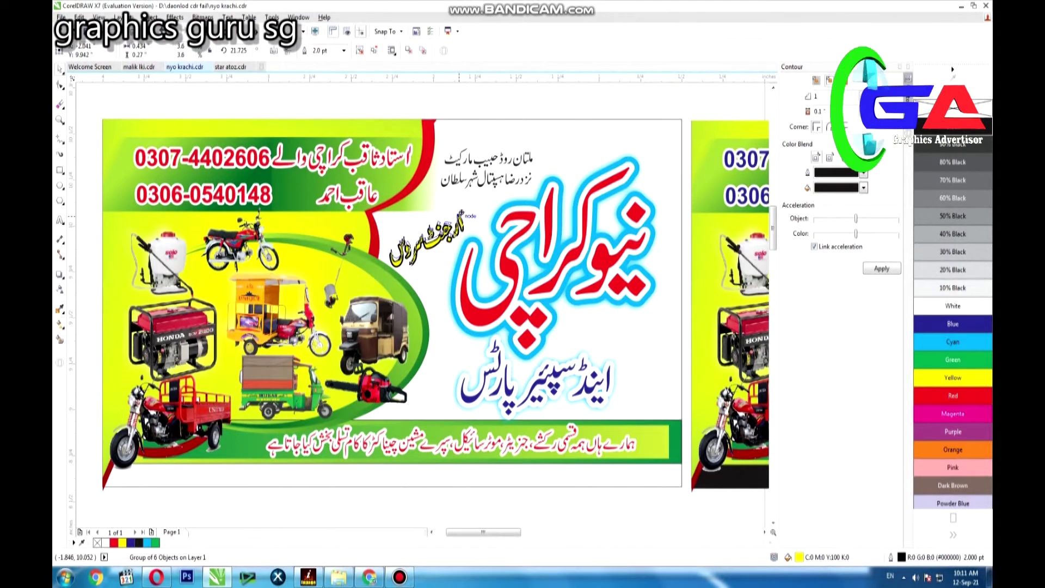
pyautogui.click(938, 322)
pyautogui.rightClick(938, 307)
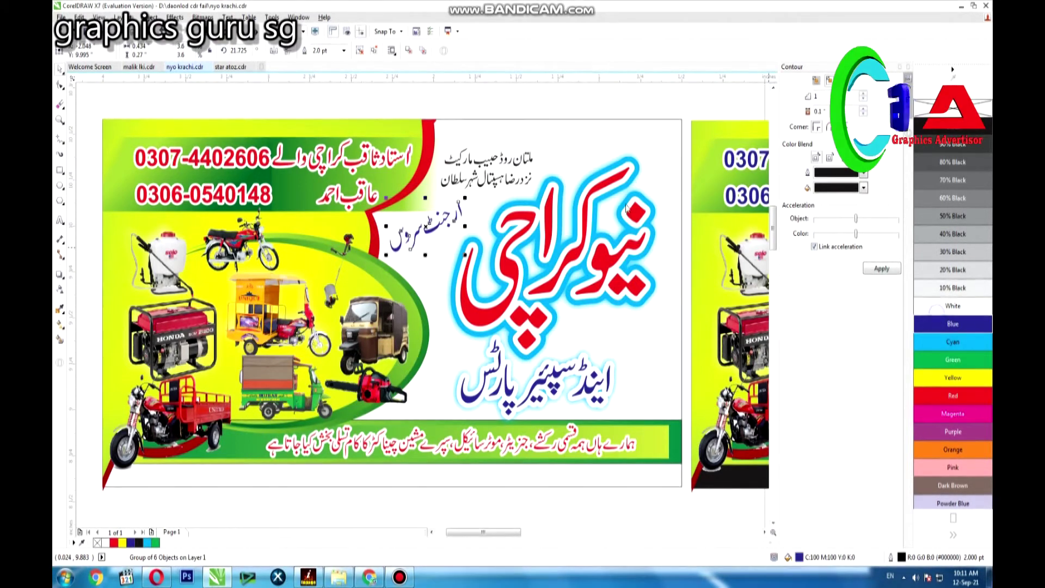
pyautogui.moveTo(465, 226)
pyautogui.mouseDown()
pyautogui.moveTo(471, 215)
pyautogui.moveTo(437, 223)
pyautogui.moveTo(434, 251)
pyautogui.mouseUp()
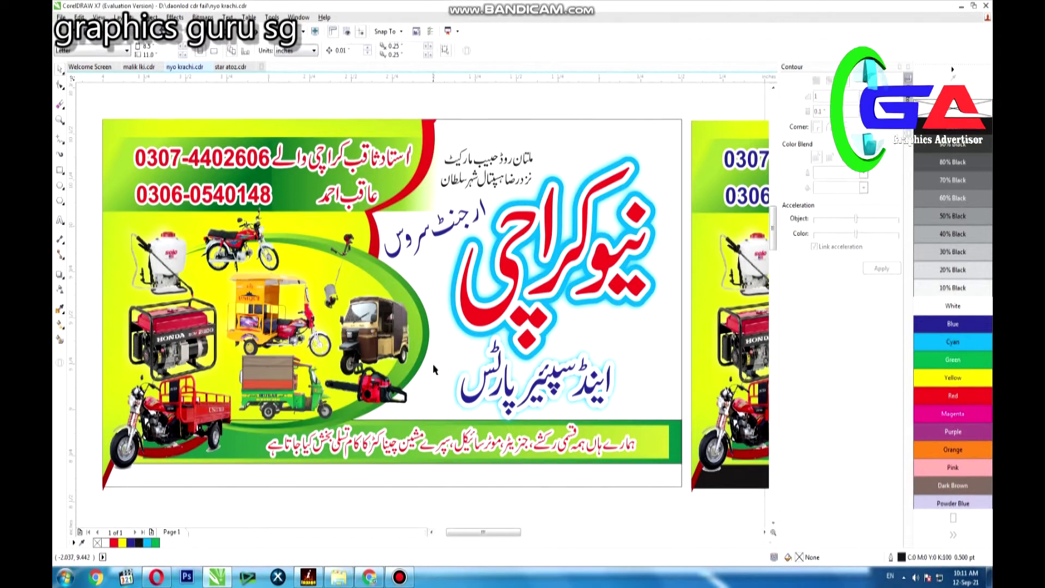
# Step: Rearrange the motorcycle, grass trimmer and yellow rickshaw around the sprayer picture
pyautogui.click(349, 268)
pyautogui.keyDown('ctrl'); pyautogui.click(343, 263); pyautogui.keyUp('ctrl')
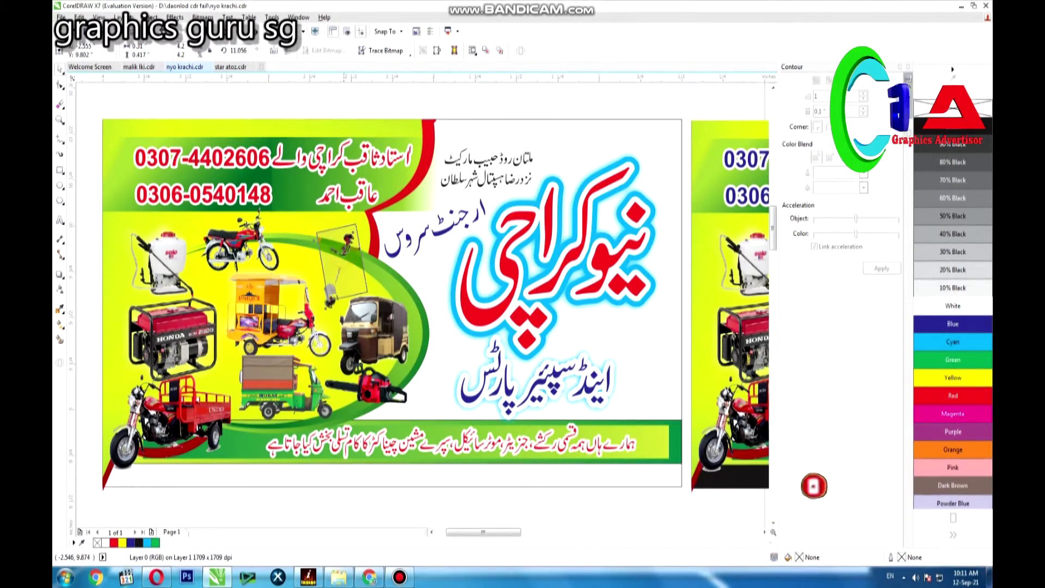
pyautogui.keyDown('ctrl'); pyautogui.click(196, 256); pyautogui.keyUp('ctrl')
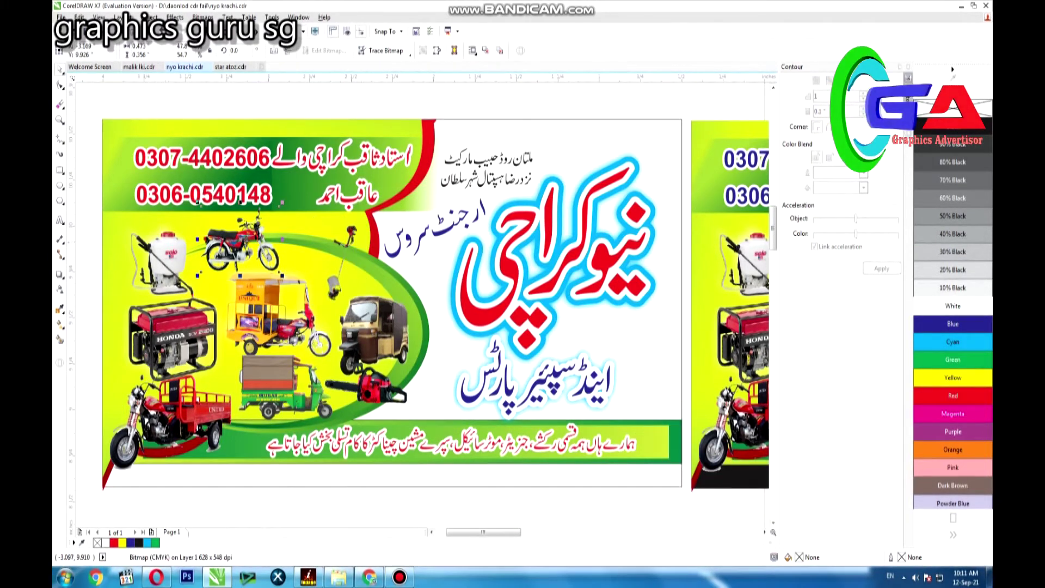
pyautogui.moveTo(239, 244); pyautogui.dragTo(389, 296)
pyautogui.moveTo(334, 277); pyautogui.dragTo(202, 273)
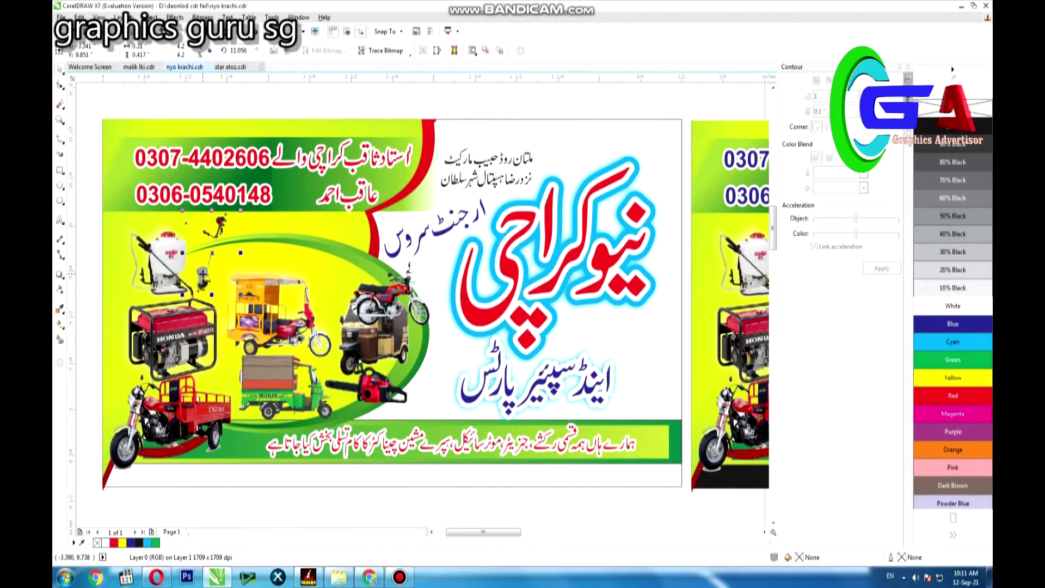
pyautogui.moveTo(408, 267); pyautogui.dragTo(335, 252)
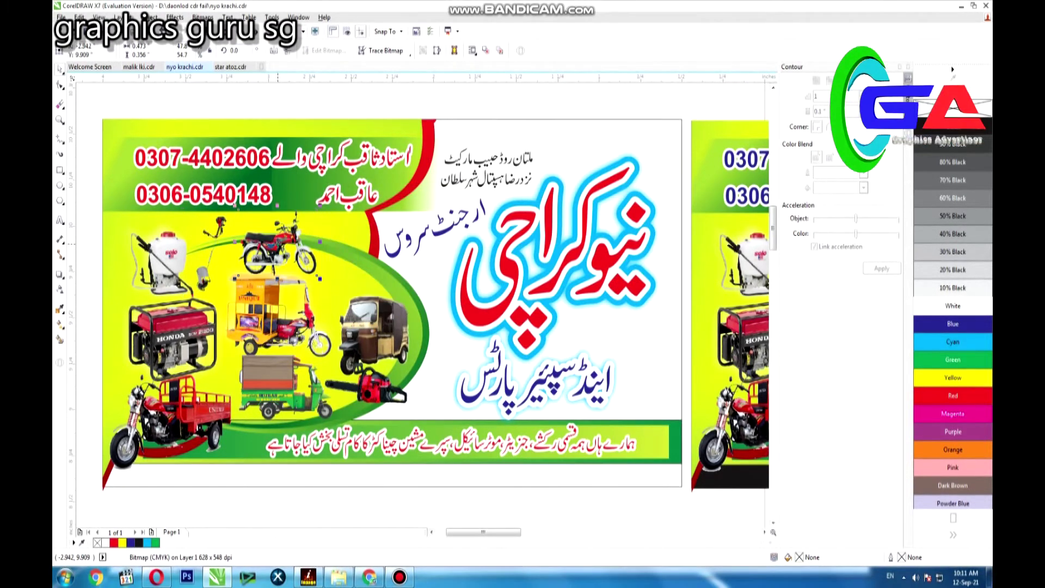
pyautogui.moveTo(267, 285); pyautogui.dragTo(260, 292)
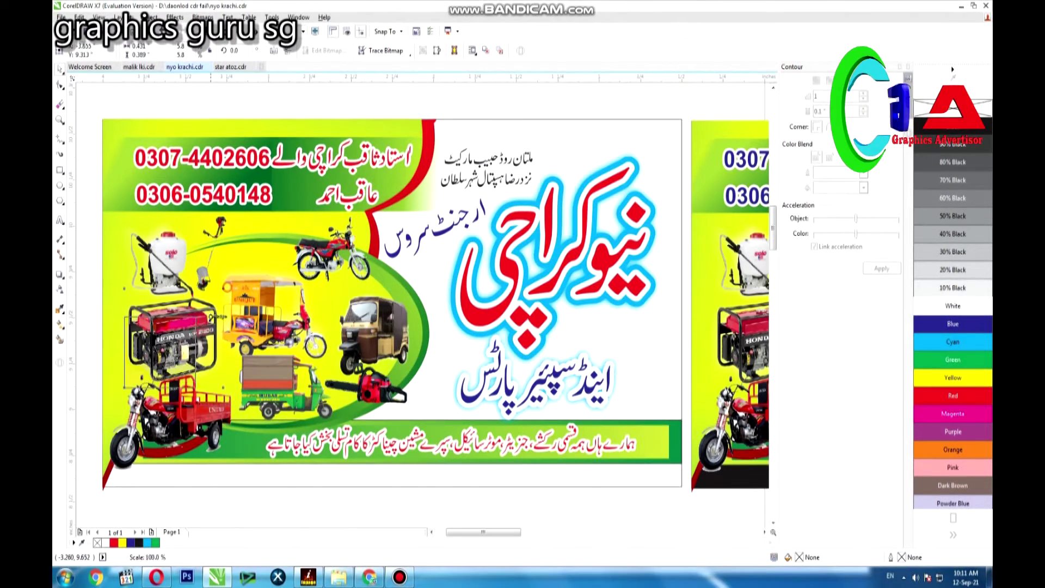
# Step: Move the generator up to the top and shift the rickshaws into the freed space
pyautogui.moveTo(211, 316); pyautogui.dragTo(212, 318)
pyautogui.moveTo(158, 353); pyautogui.dragTo(262, 242)
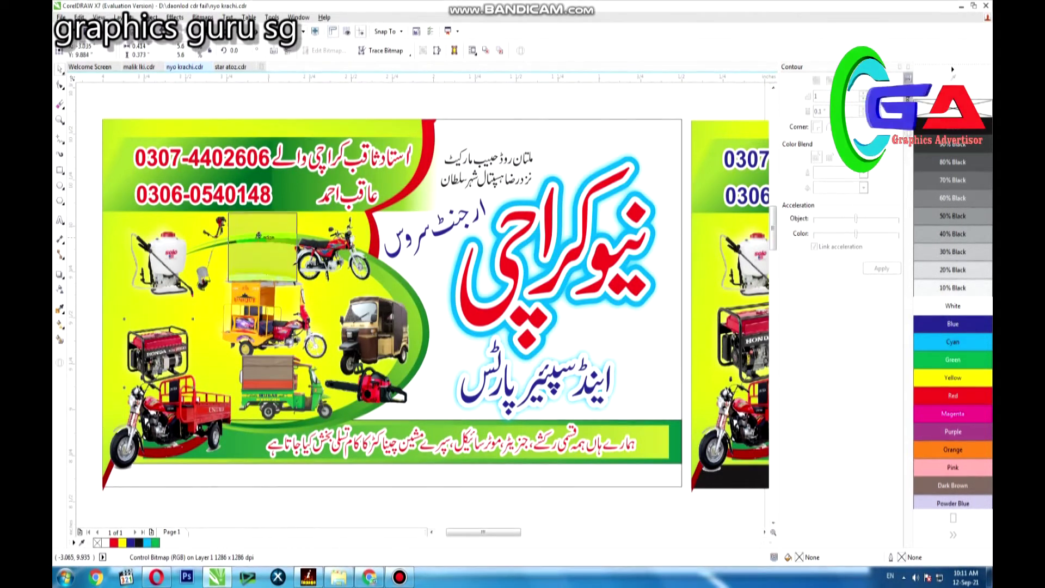
pyautogui.moveTo(256, 294)
pyautogui.mouseDown()
pyautogui.moveTo(195, 316)
pyautogui.moveTo(162, 311)
pyautogui.mouseUp()
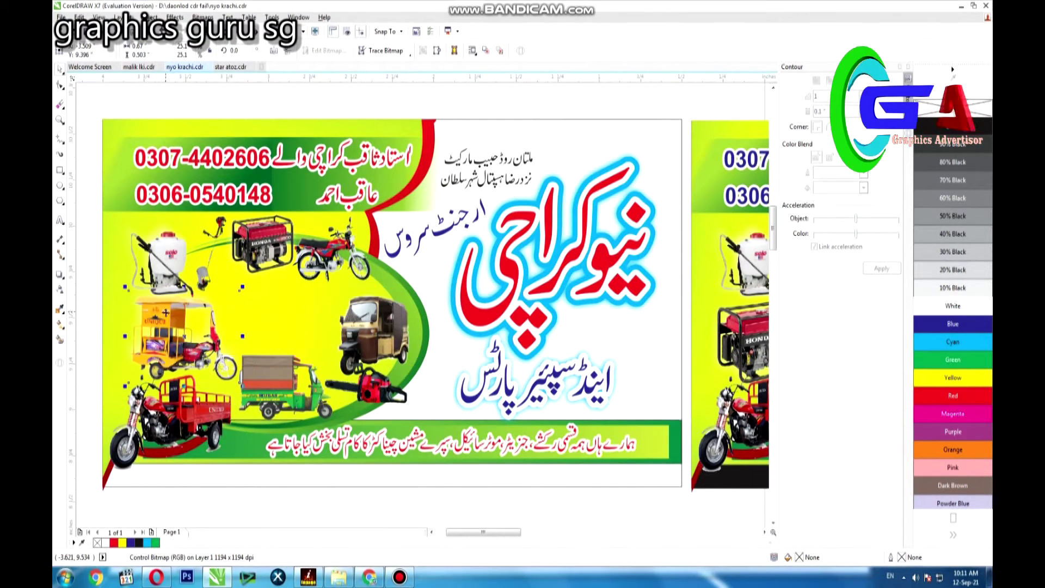
pyautogui.moveTo(284, 370); pyautogui.dragTo(281, 372)
pyautogui.moveTo(336, 293); pyautogui.dragTo(226, 275)
# Step: Place the motorcycle and a scaled-down chainsaw near the curve
pyautogui.click(365, 349)
pyautogui.moveTo(407, 399)
pyautogui.mouseDown()
pyautogui.moveTo(391, 353)
pyautogui.moveTo(426, 380)
pyautogui.mouseUp()
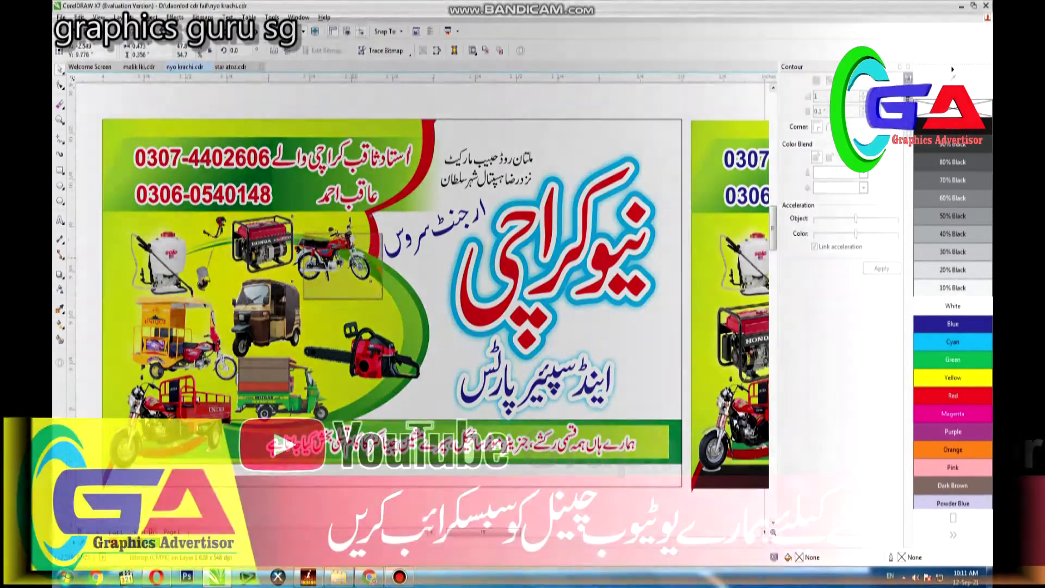
pyautogui.moveTo(333, 250); pyautogui.dragTo(357, 298)
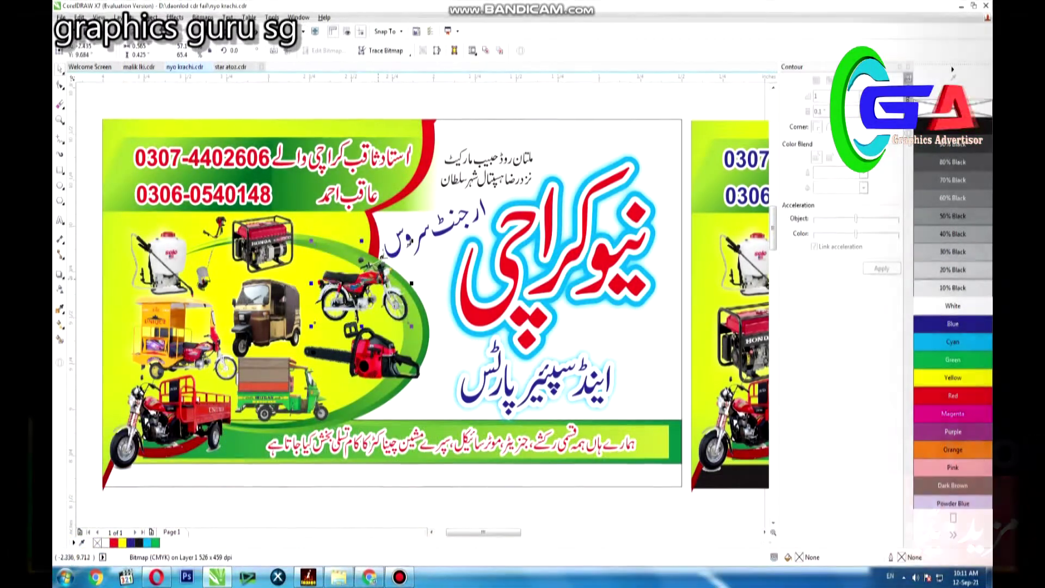
pyautogui.moveTo(392, 255); pyautogui.dragTo(379, 249)
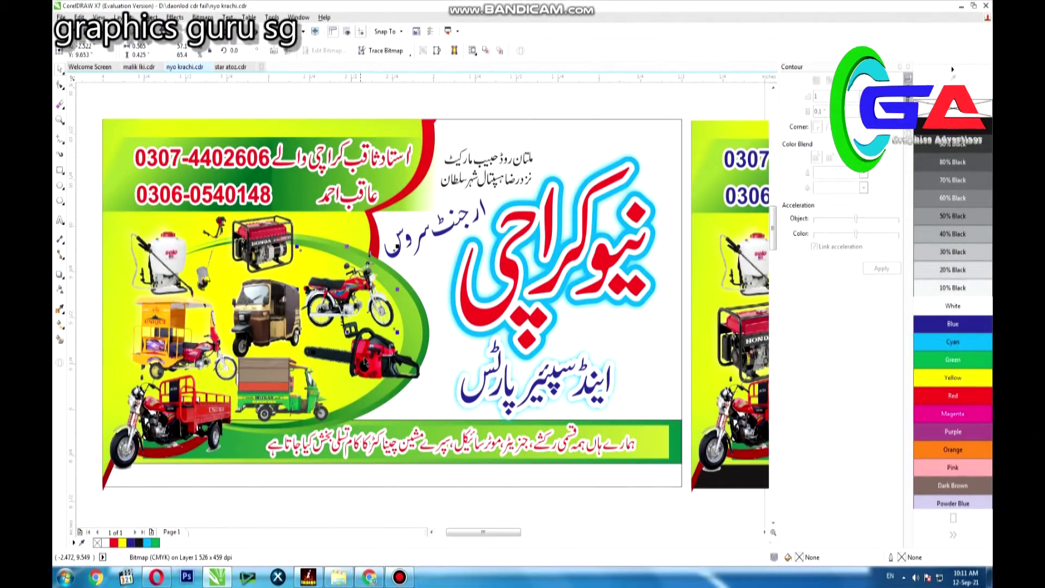
pyautogui.moveTo(363, 363); pyautogui.dragTo(358, 370)
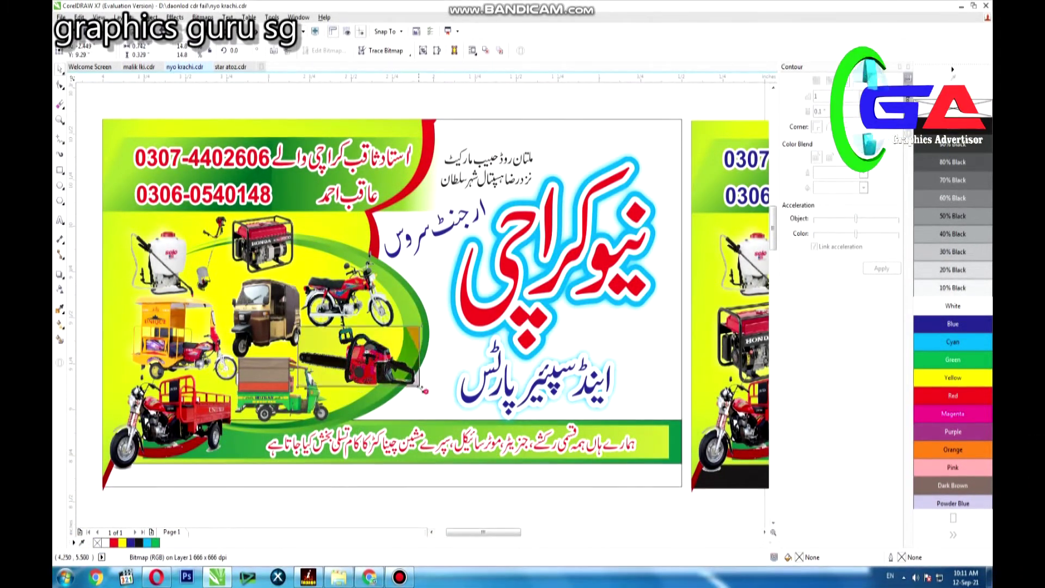
pyautogui.moveTo(424, 390); pyautogui.dragTo(407, 382)
pyautogui.moveTo(348, 353); pyautogui.dragTo(341, 357)
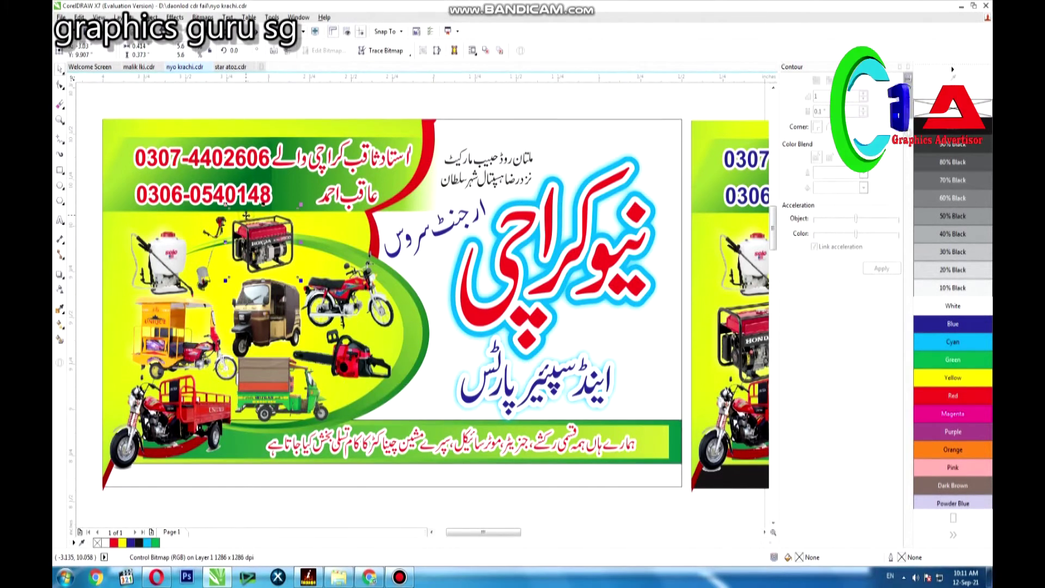
# Step: Enlarge the sprayer picture and fine-tune the generator's position
pyautogui.moveTo(246, 215)
pyautogui.mouseDown()
pyautogui.moveTo(262, 225)
pyautogui.moveTo(315, 199)
pyautogui.mouseUp()
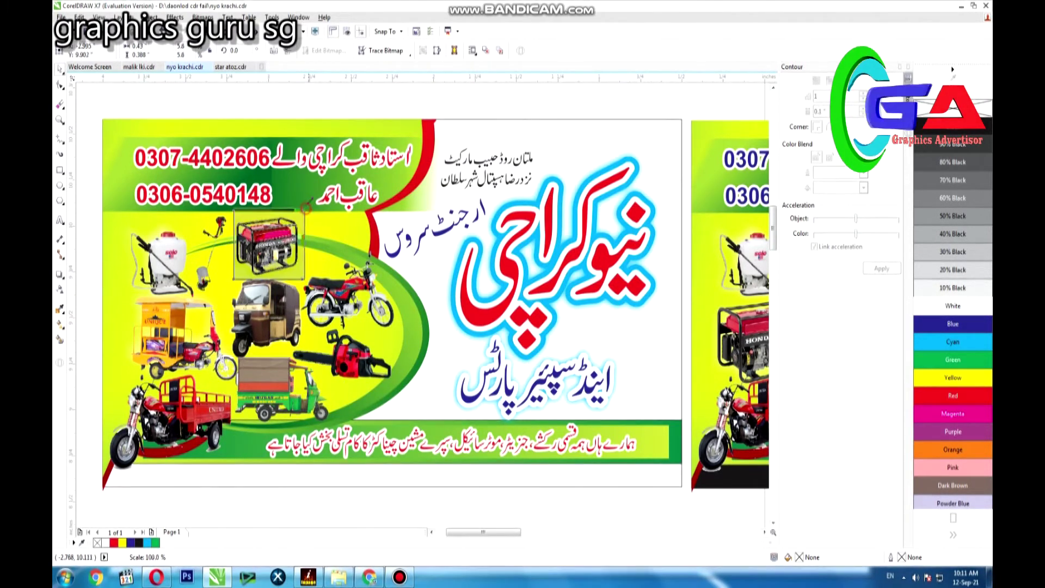
pyautogui.click(206, 233)
pyautogui.moveTo(199, 226); pyautogui.dragTo(211, 214)
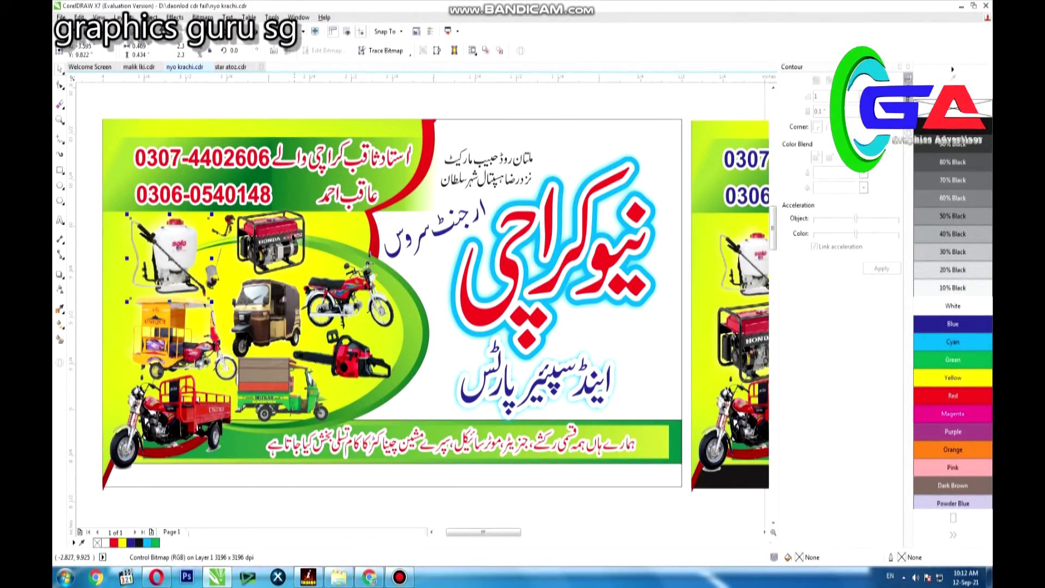
pyautogui.moveTo(272, 244)
pyautogui.mouseDown()
pyautogui.moveTo(285, 244)
pyautogui.moveTo(255, 202)
pyautogui.mouseUp()
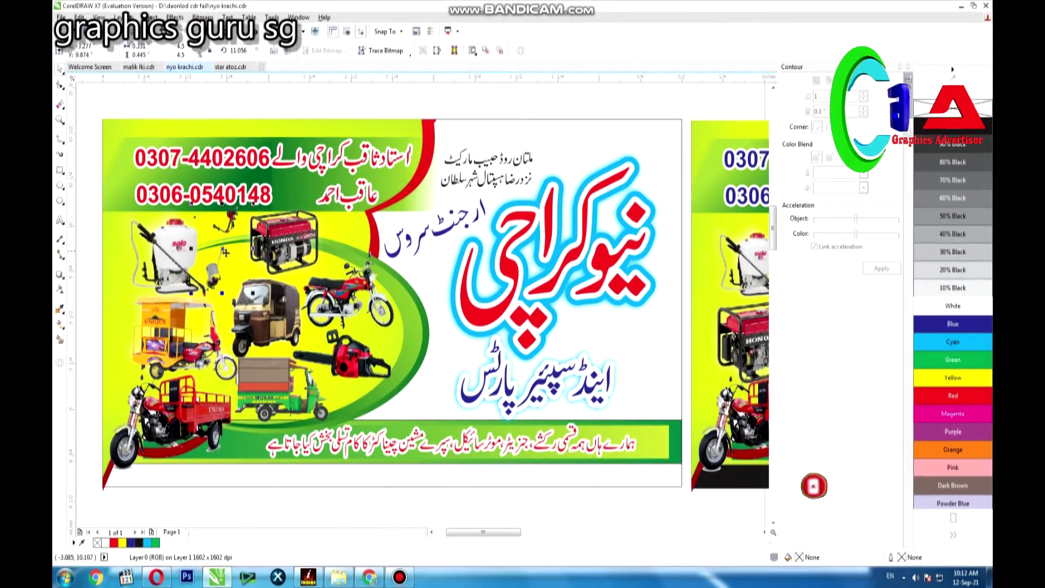
# Step: Reshape the red curve's nodes, including its top, with the Shape tool
pyautogui.click(414, 243)
pyautogui.click(283, 169)
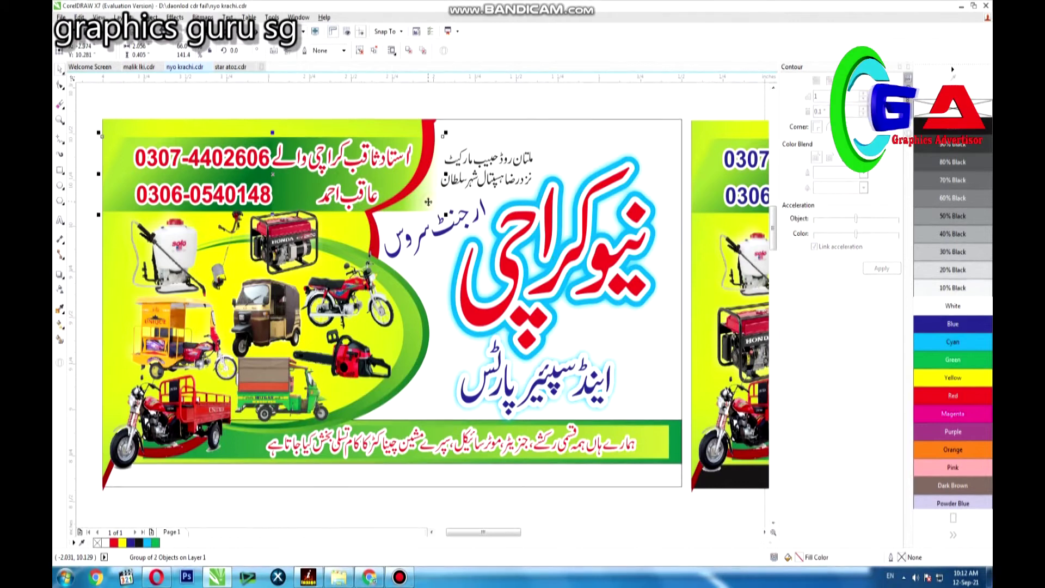
pyautogui.click(60, 85)
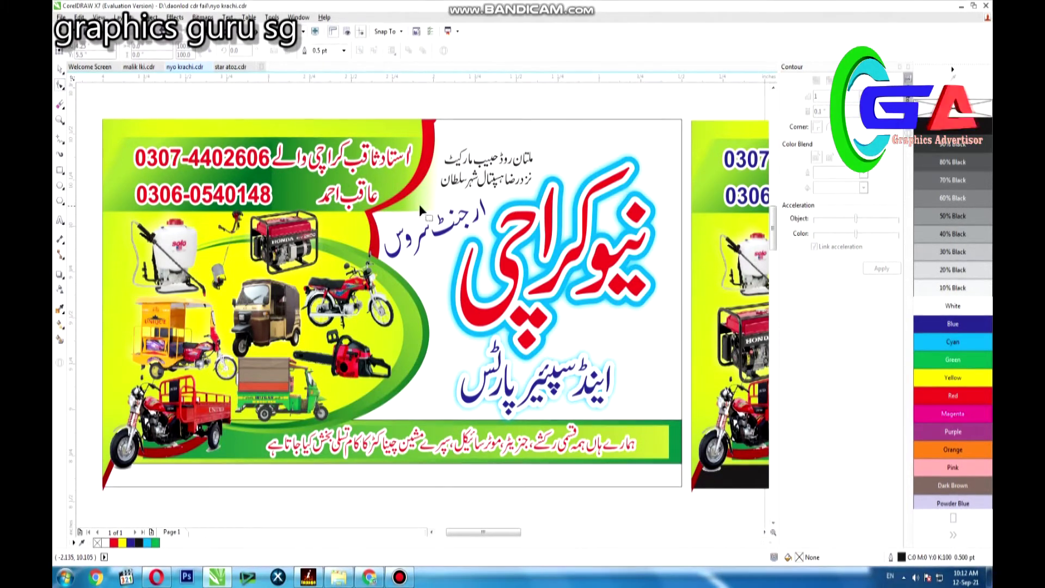
pyautogui.click(60, 70)
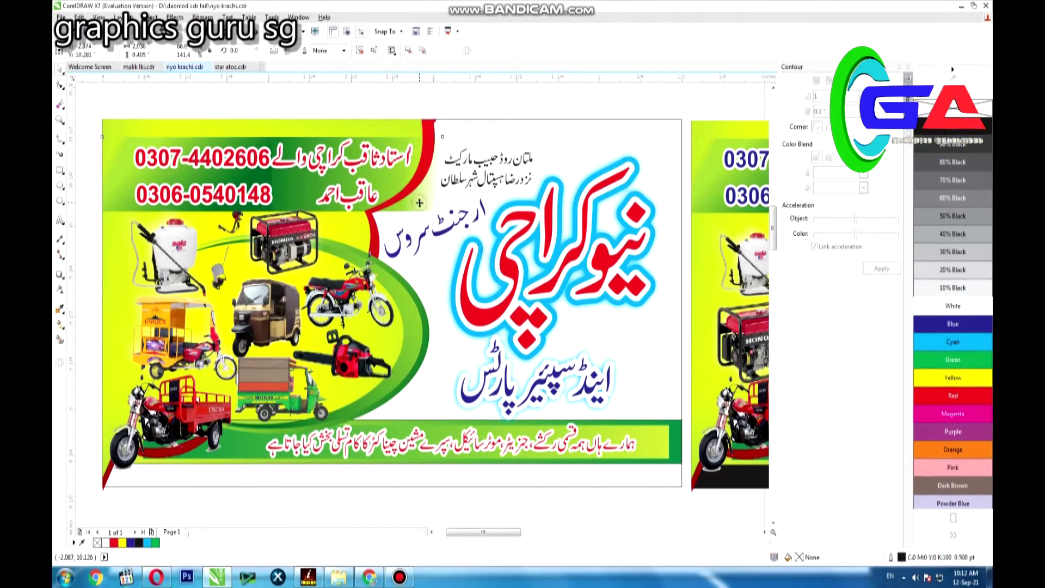
pyautogui.press('Tab')
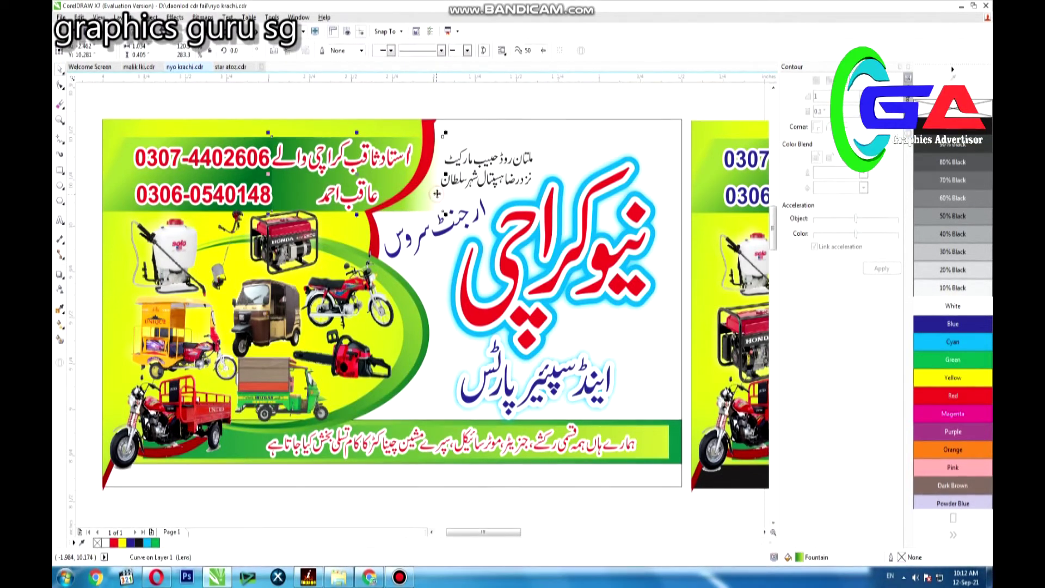
pyautogui.click(60, 85)
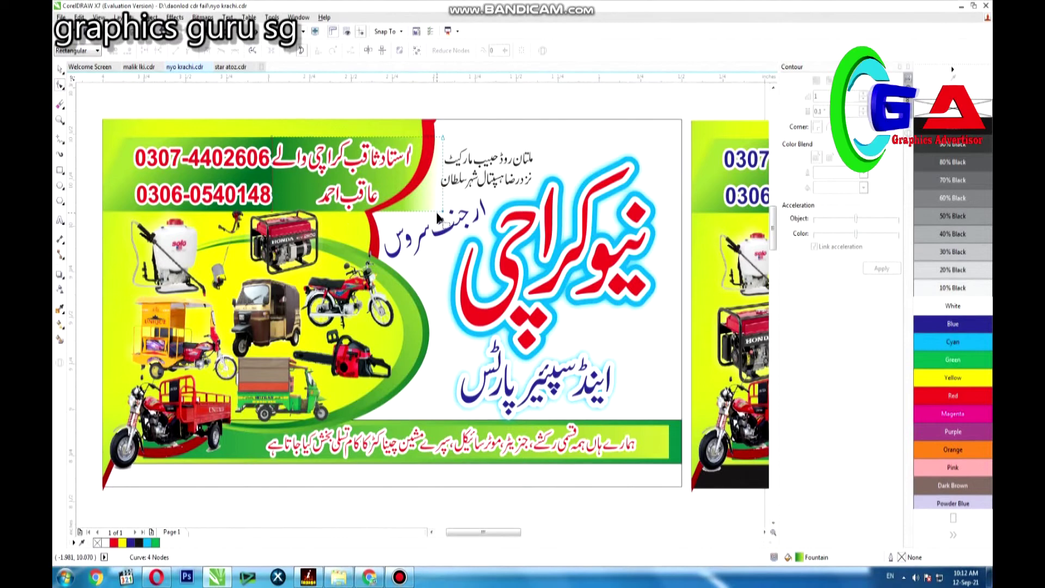
pyautogui.moveTo(442, 216); pyautogui.dragTo(377, 216)
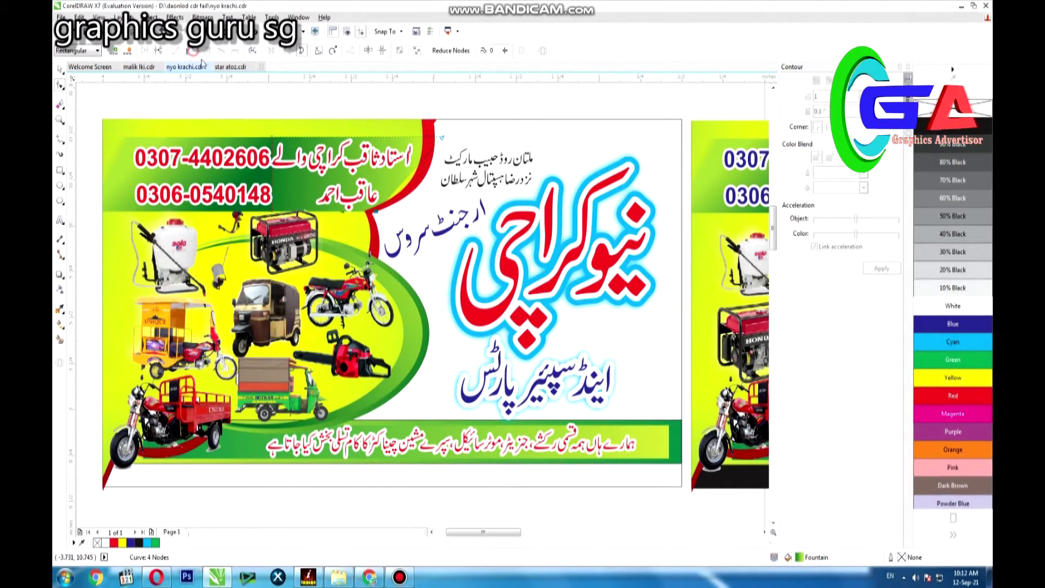
pyautogui.click(403, 185)
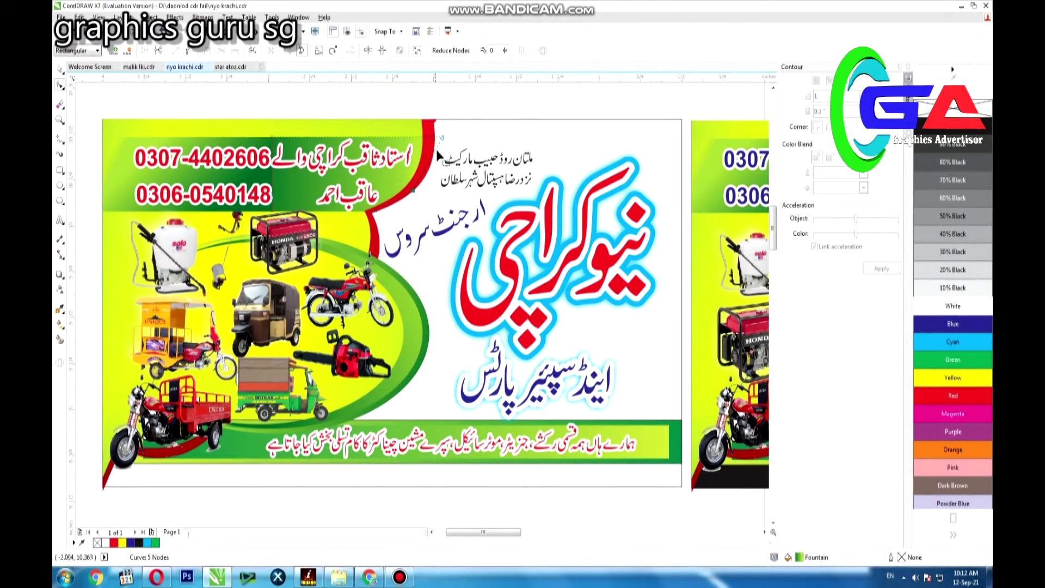
pyautogui.moveTo(432, 140); pyautogui.dragTo(430, 138)
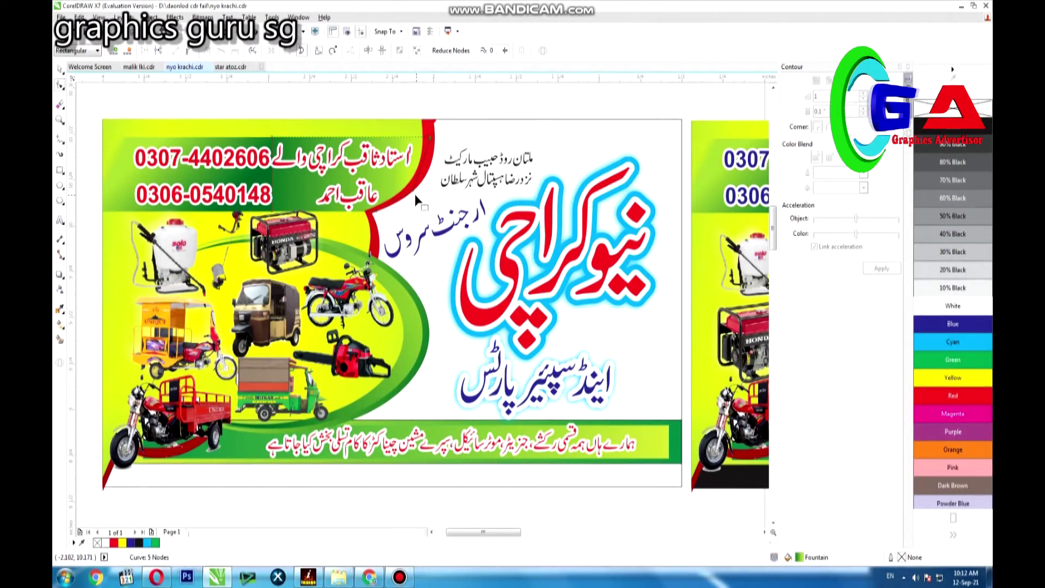
# Step: Enlarge the Urdu address text to about 111%
pyautogui.click(60, 70)
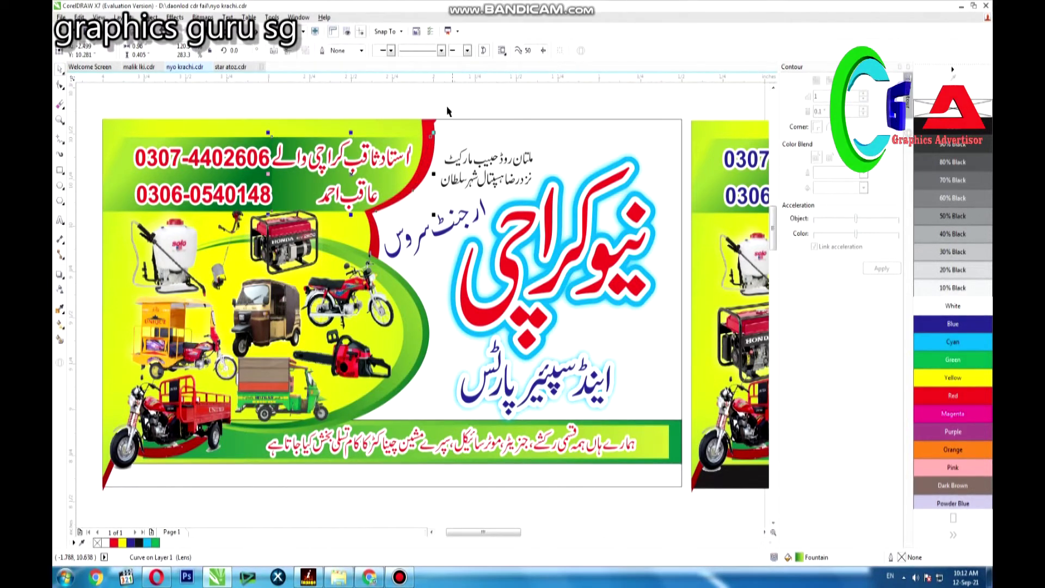
pyautogui.click(487, 163)
pyautogui.moveTo(439, 149); pyautogui.dragTo(427, 138)
pyautogui.click(507, 297)
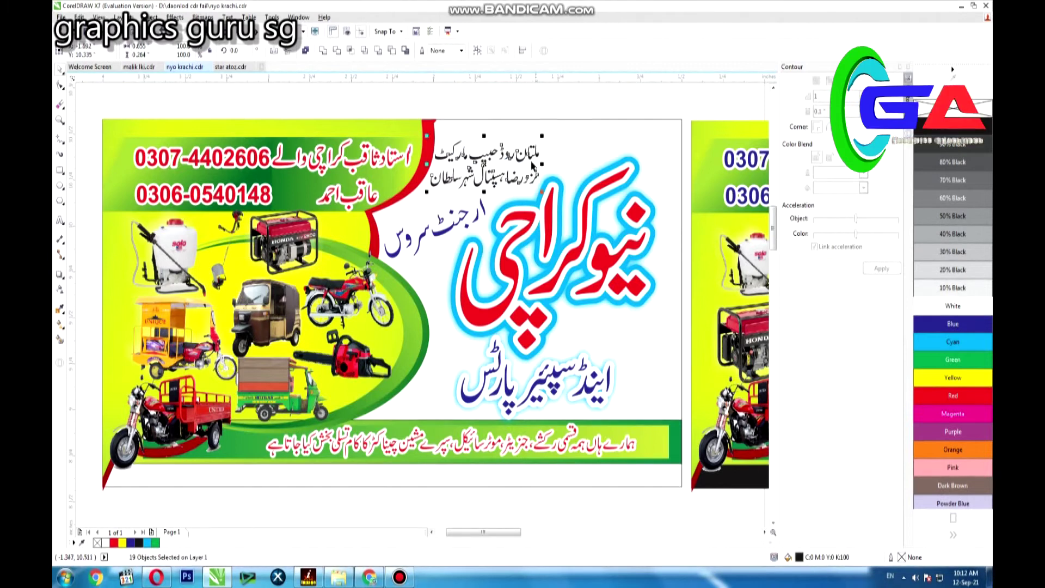
# Step: Shrink the blue ارجنٹ سروس text slightly and fill the green background blue
pyautogui.click(441, 233)
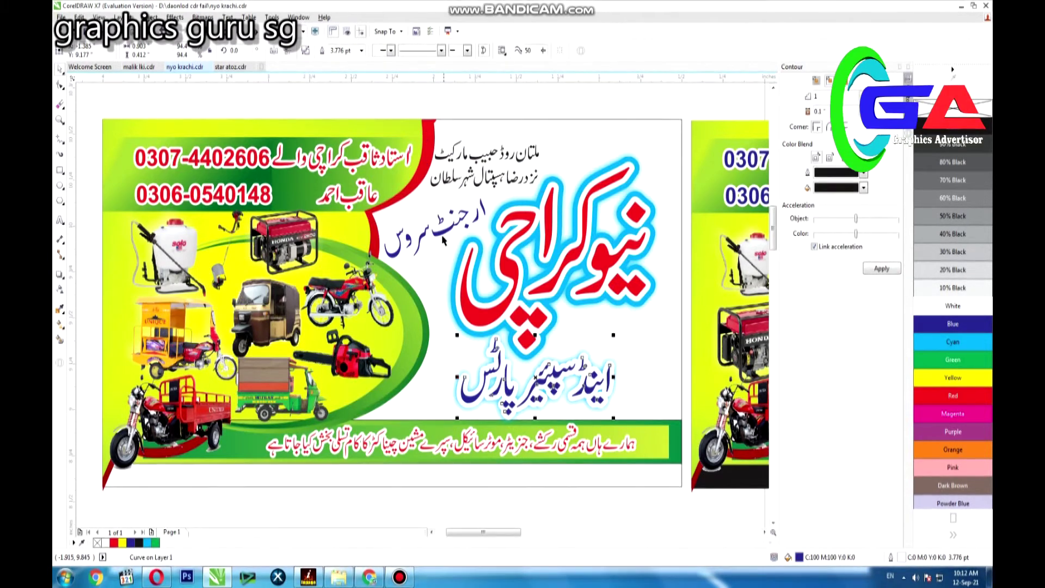
pyautogui.moveTo(489, 194); pyautogui.dragTo(484, 198)
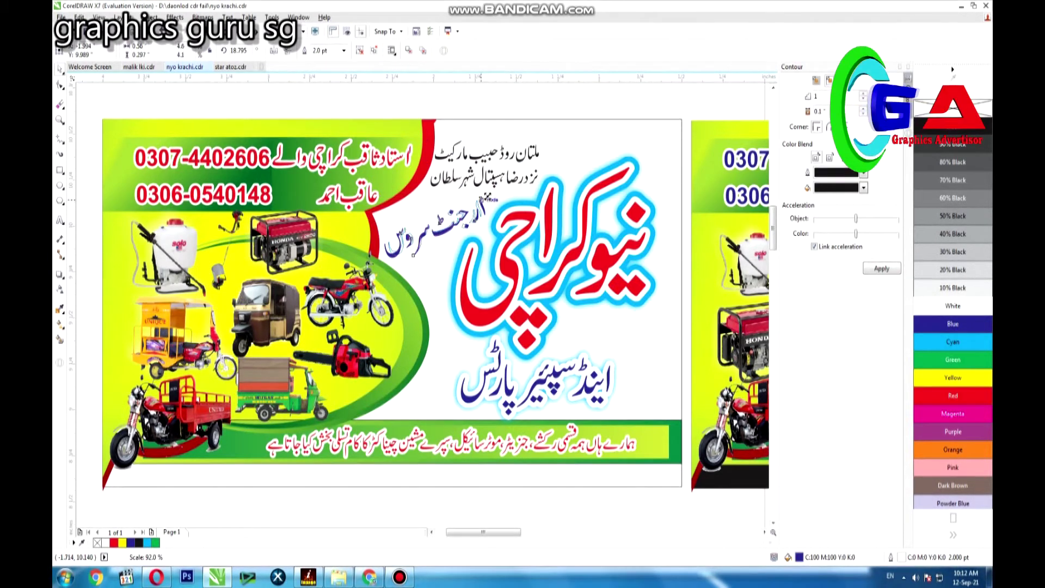
pyautogui.click(112, 265)
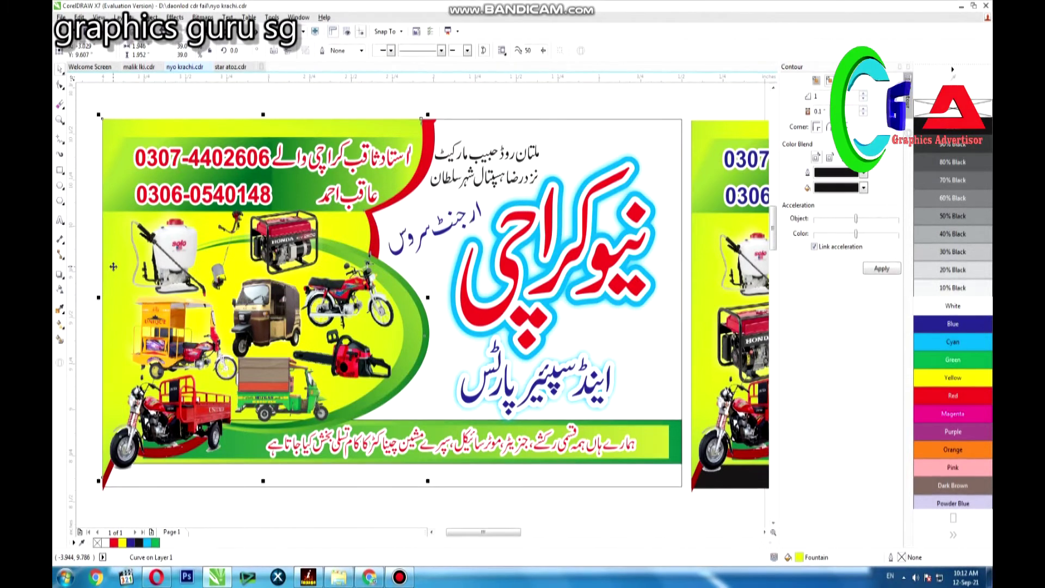
pyautogui.click(974, 326)
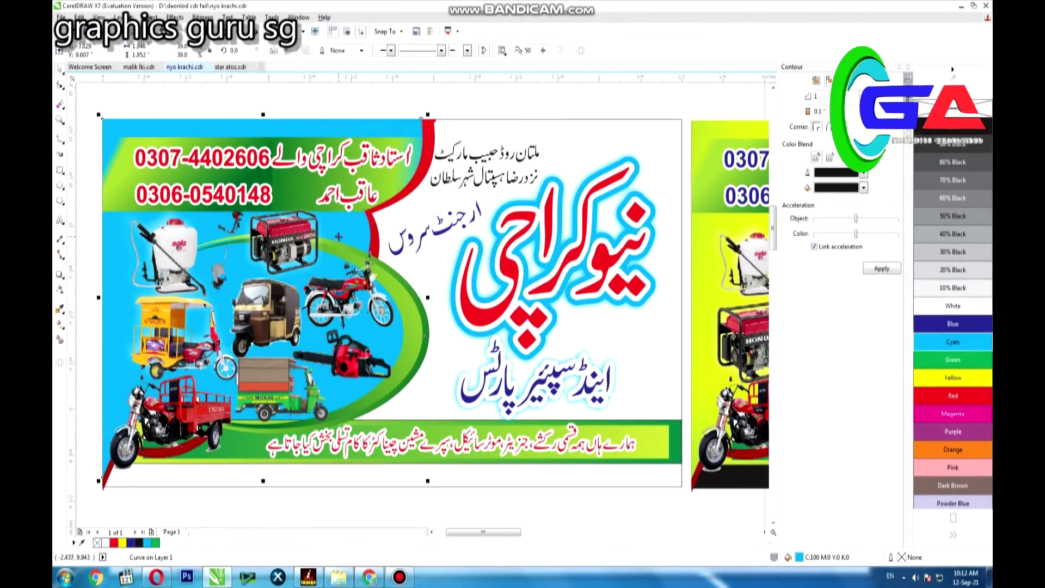
# Step: Apply a yellow-to-white fountain fill across the left background from its top-left
pyautogui.click(61, 325)
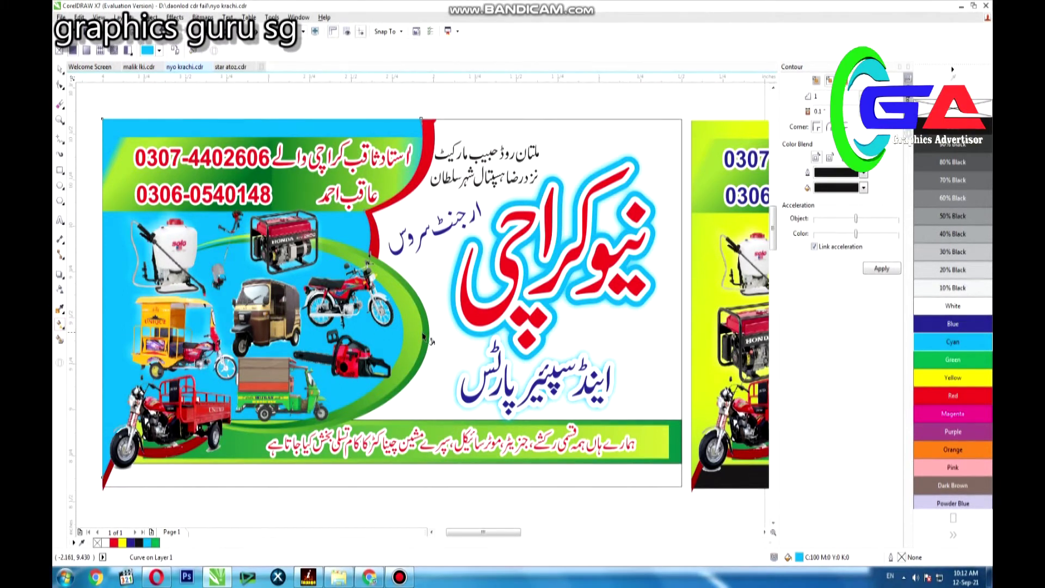
pyautogui.moveTo(129, 321); pyautogui.dragTo(384, 339)
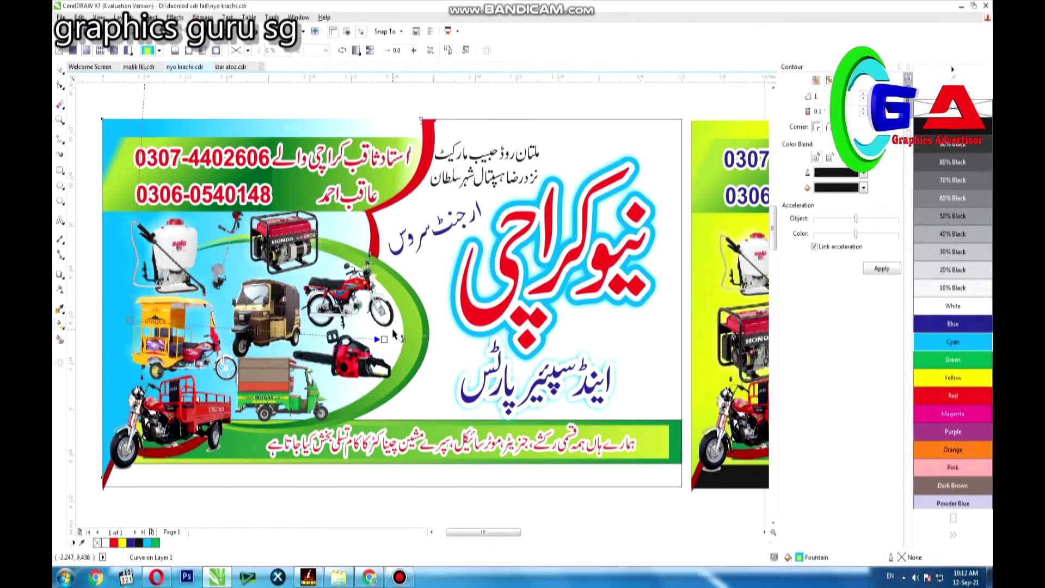
pyautogui.click(130, 319)
pyautogui.moveTo(101, 219); pyautogui.dragTo(102, 211)
pyautogui.click(940, 376)
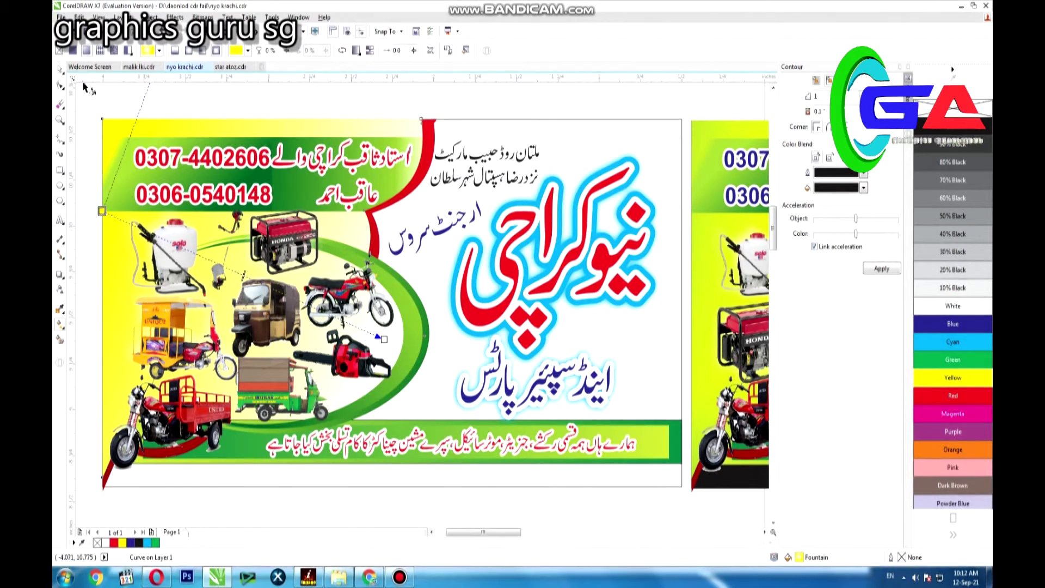
# Step: Switch the background gradient to elliptical and widen it so the background lightens
pyautogui.click(60, 69)
pyautogui.click(148, 138)
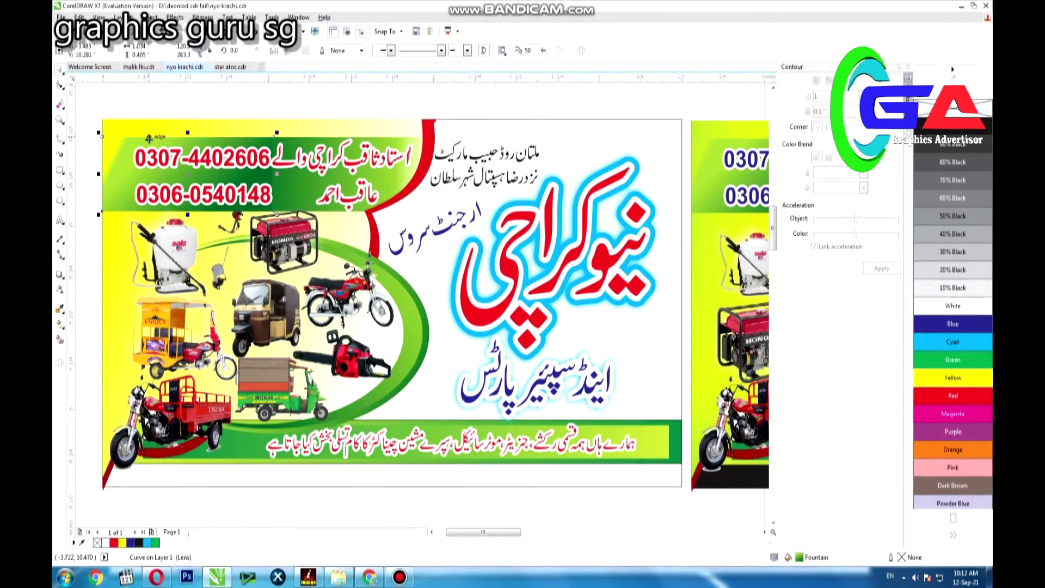
pyautogui.click(412, 336)
pyautogui.click(385, 337)
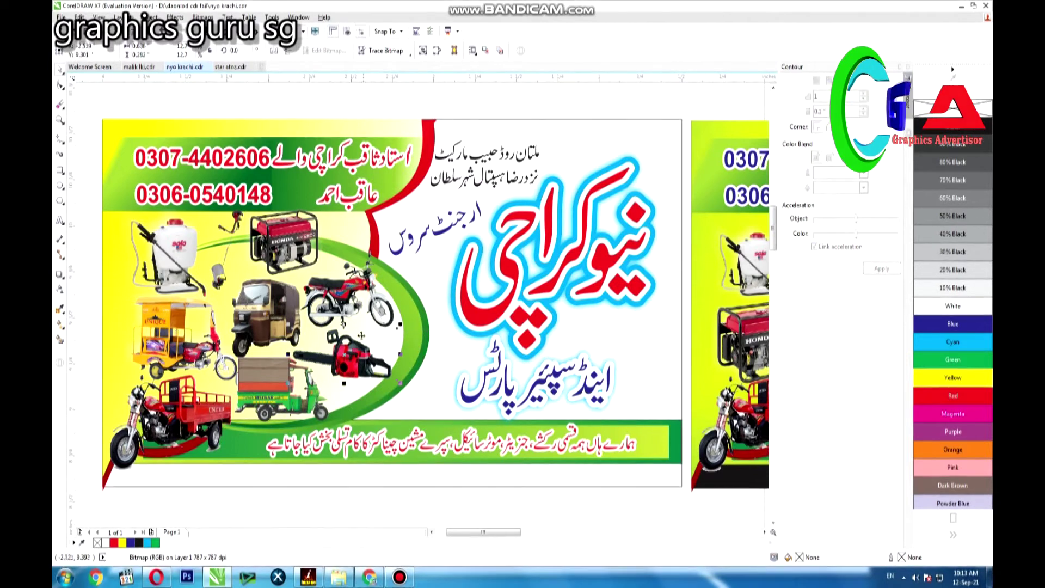
pyautogui.click(146, 286)
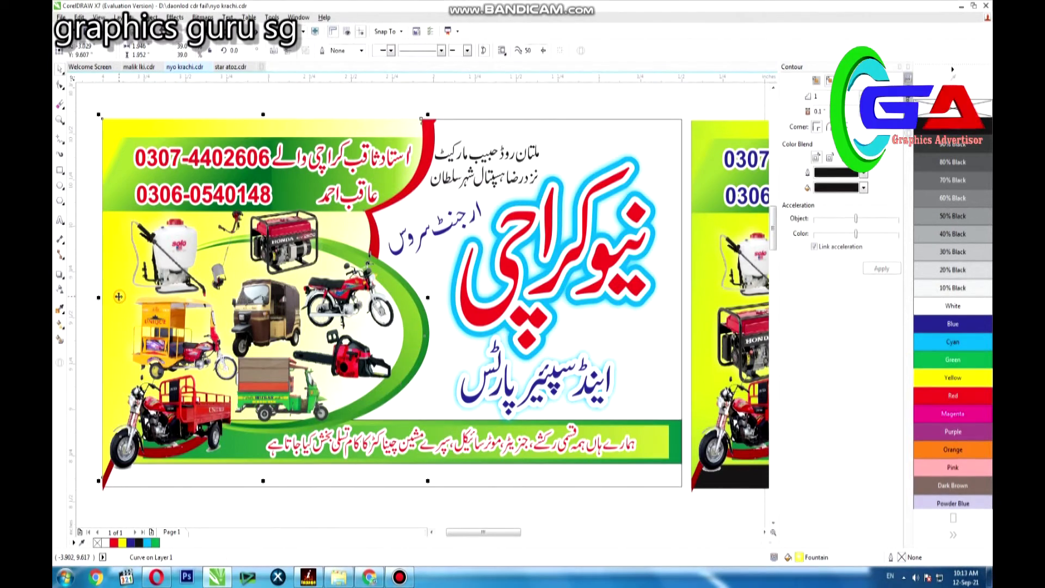
pyautogui.click(61, 323)
pyautogui.click(189, 50)
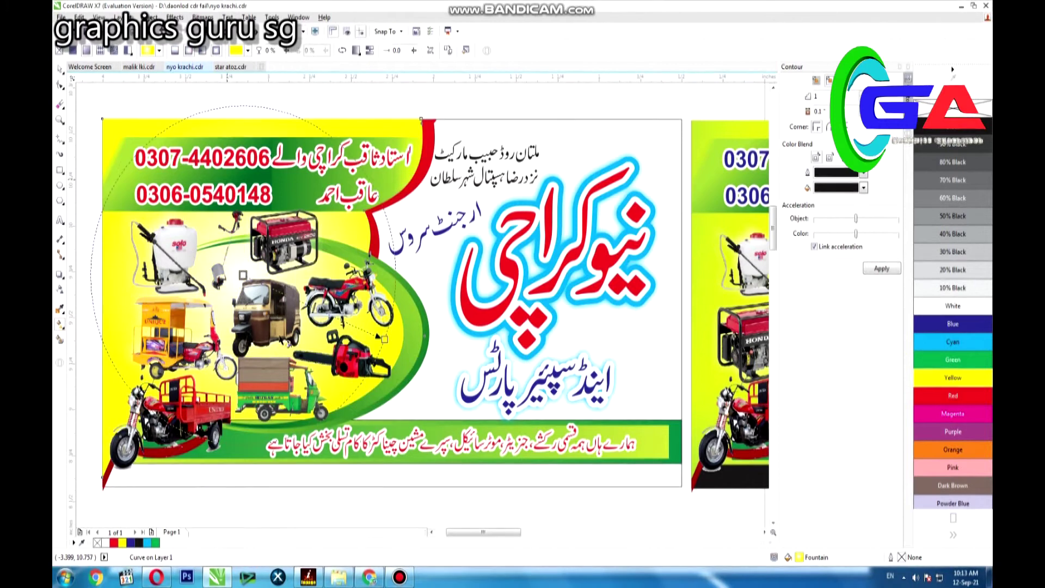
pyautogui.moveTo(384, 340); pyautogui.dragTo(519, 402)
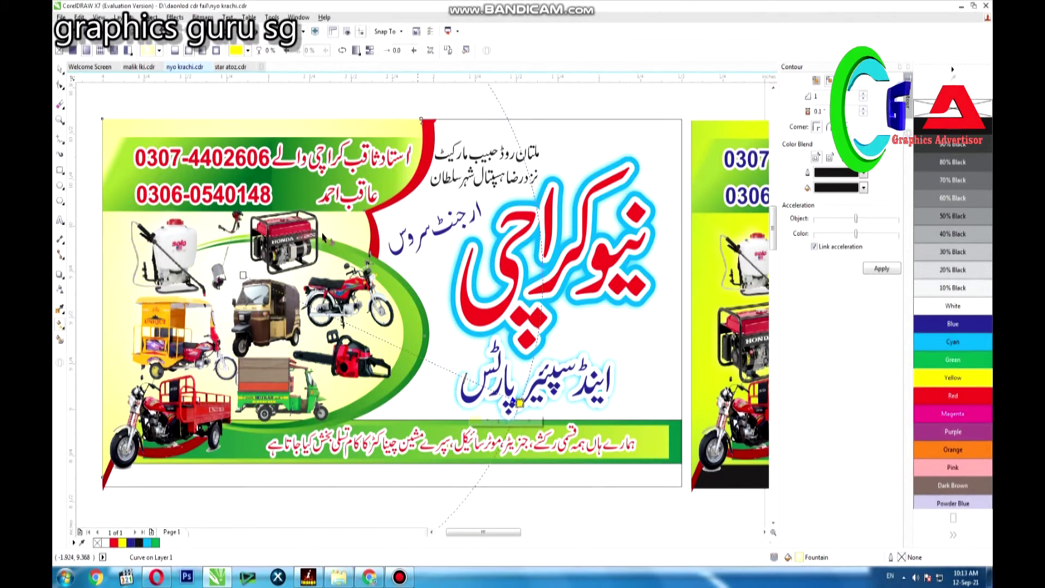
pyautogui.press('space')
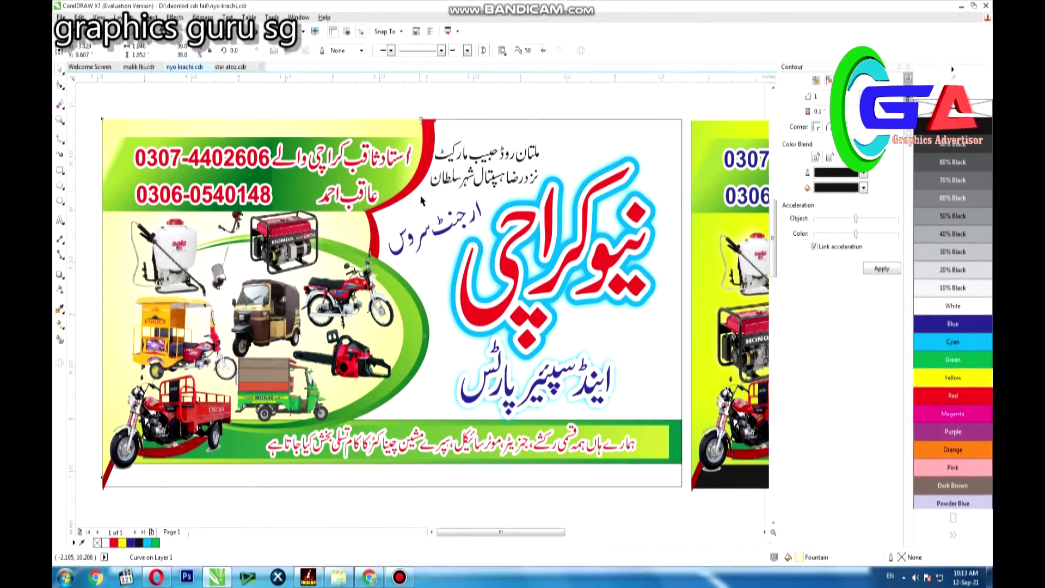
# Step: Make the bottom strip's inner panel white and its green border cyan
pyautogui.scroll(-2, 410, 190)
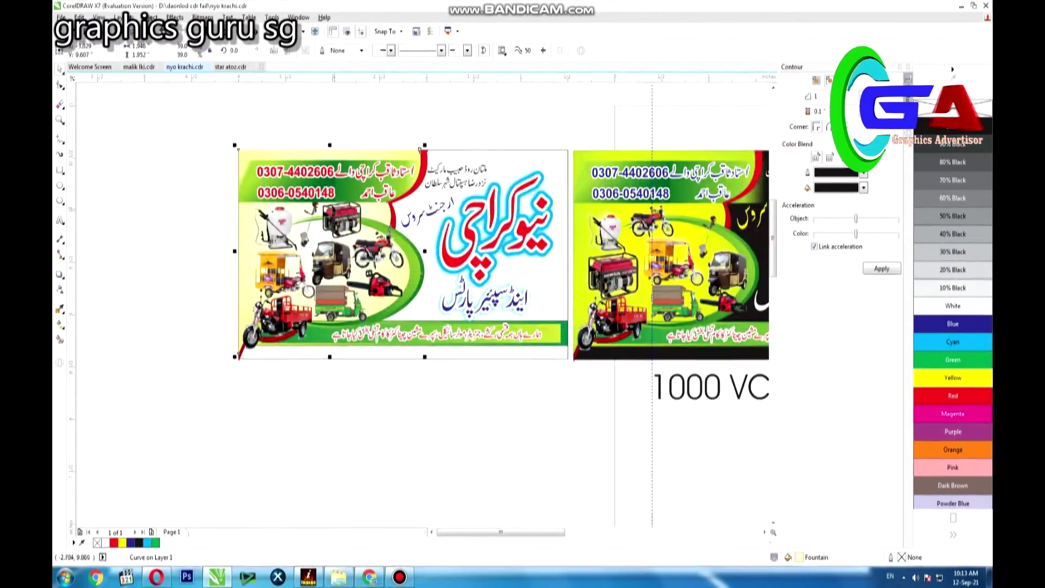
pyautogui.click(566, 400)
pyautogui.click(548, 340)
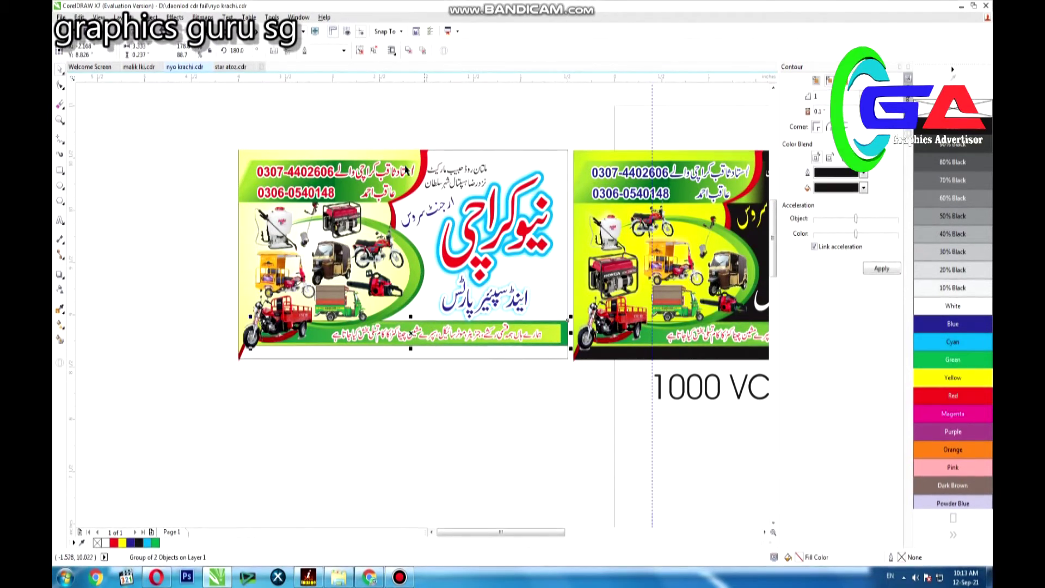
pyautogui.keyDown('ctrl'); pyautogui.click(547, 334); pyautogui.keyUp('ctrl')
pyautogui.click(959, 307)
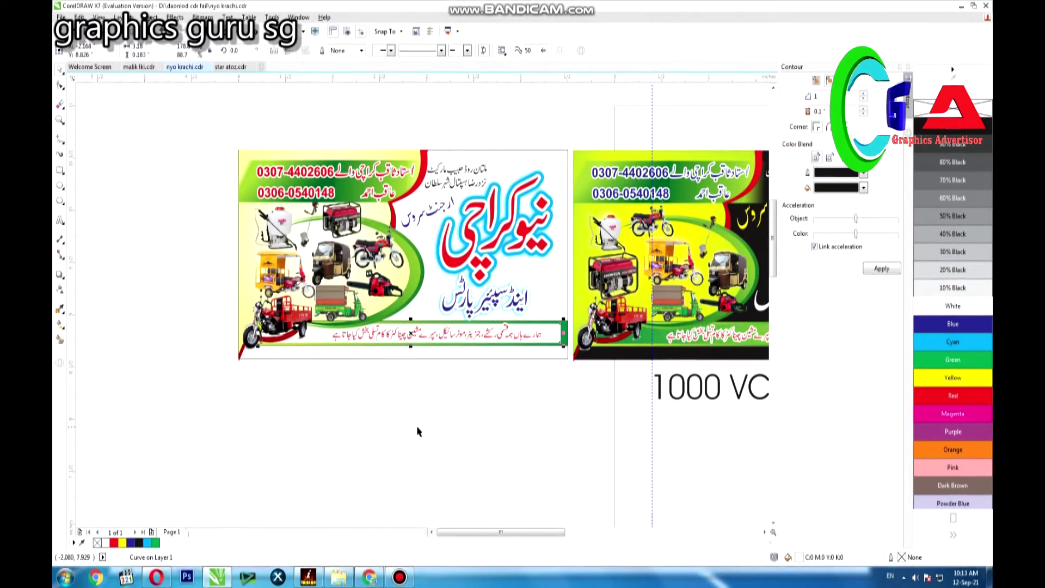
pyautogui.click(396, 437)
pyautogui.keyDown('ctrl'); pyautogui.click(546, 342); pyautogui.keyUp('ctrl')
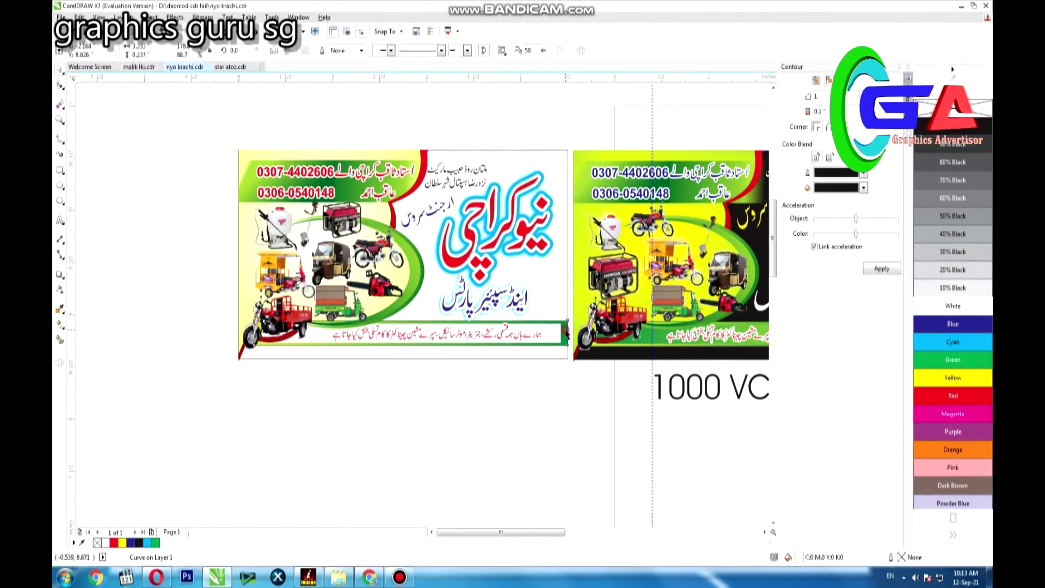
pyautogui.click(952, 342)
pyautogui.click(435, 454)
# Step: Select the bottom text group and background, then marquee-select the whole left card
pyautogui.click(536, 330)
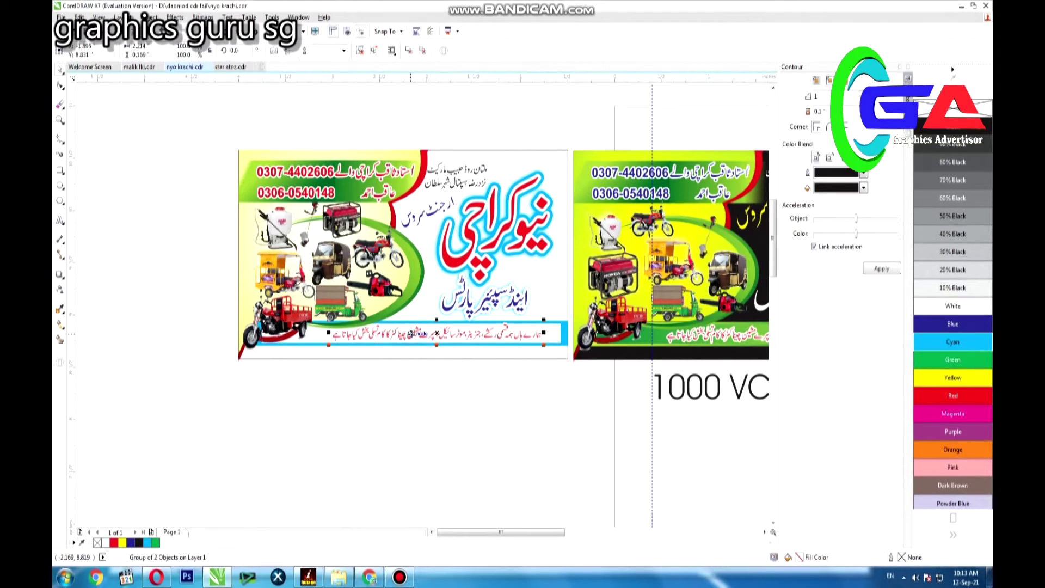
pyautogui.click(455, 328)
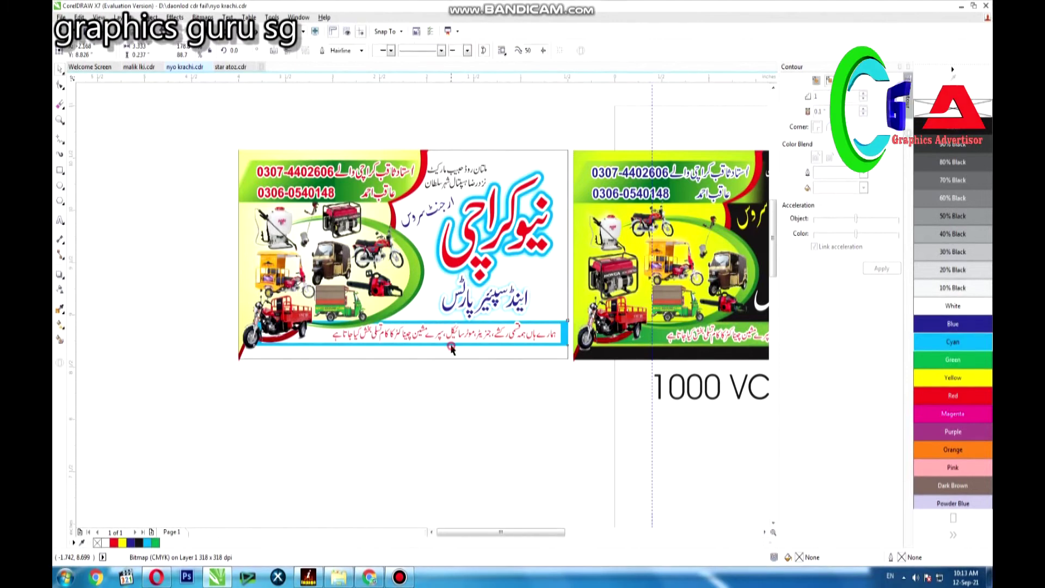
pyautogui.click(146, 193)
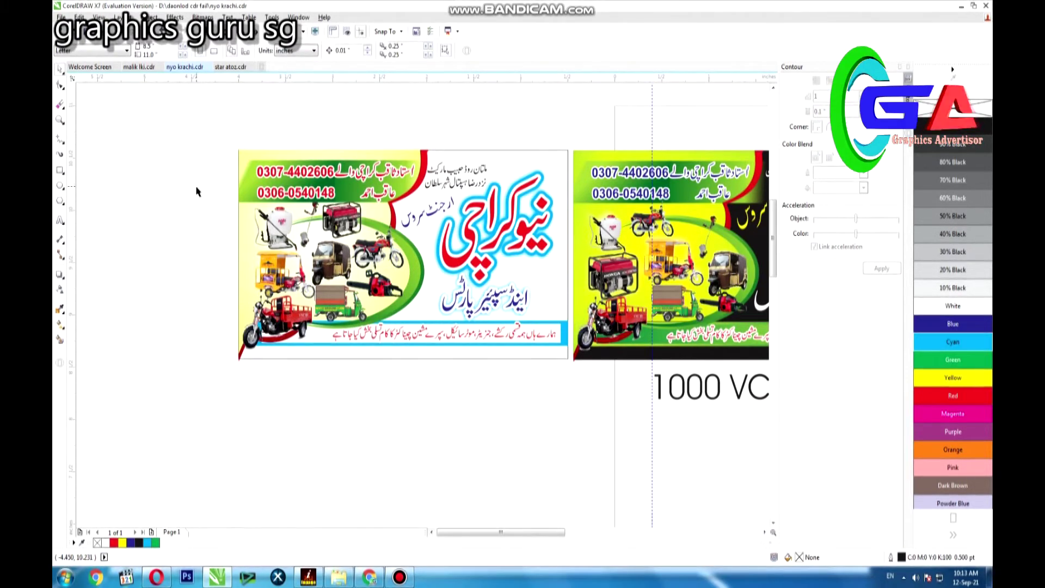
pyautogui.moveTo(546, 362); pyautogui.dragTo(575, 423)
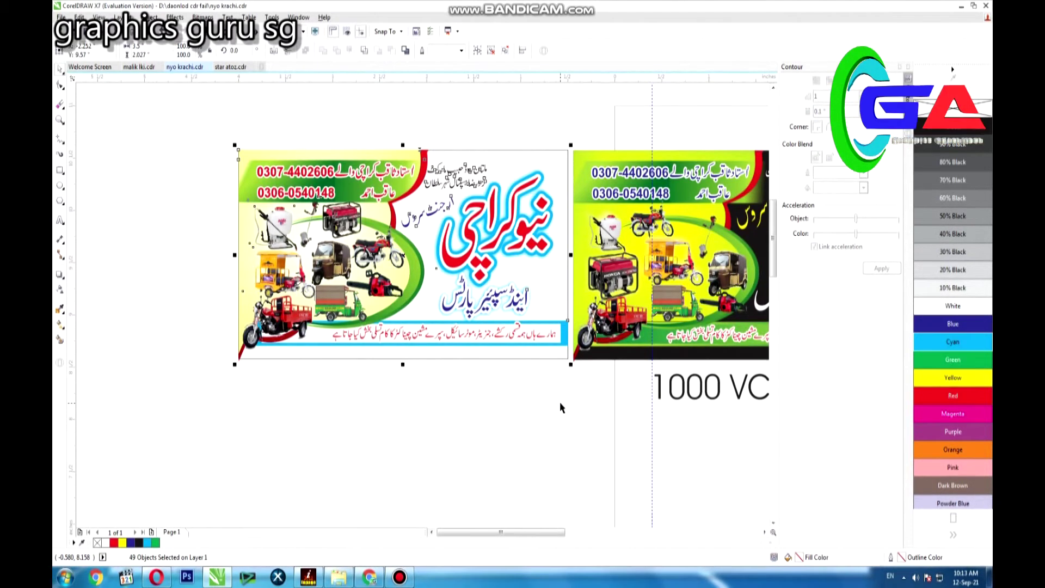
# Step: Export the selected card as a JPEG file in RGB colour mode
pyautogui.hotkey('ctrl', 'e')
pyautogui.write('fdg')
pyautogui.click(899, 507)
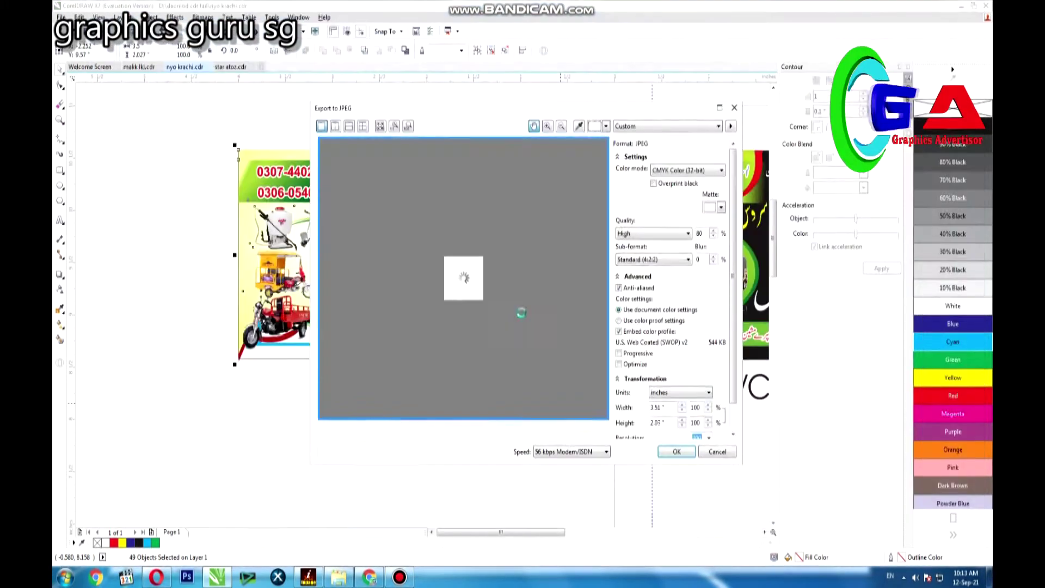
pyautogui.click(686, 170)
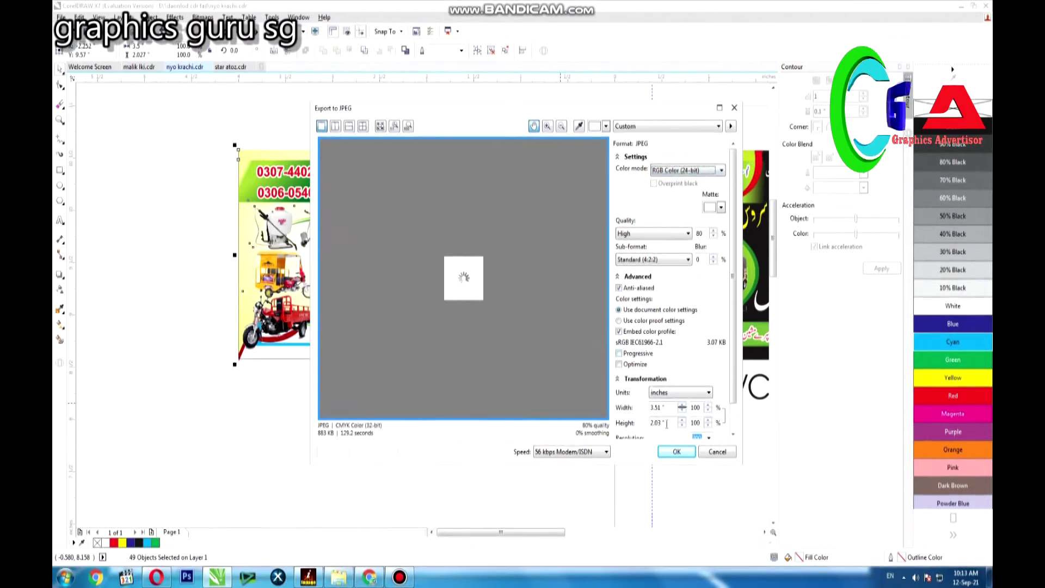
pyautogui.click(675, 451)
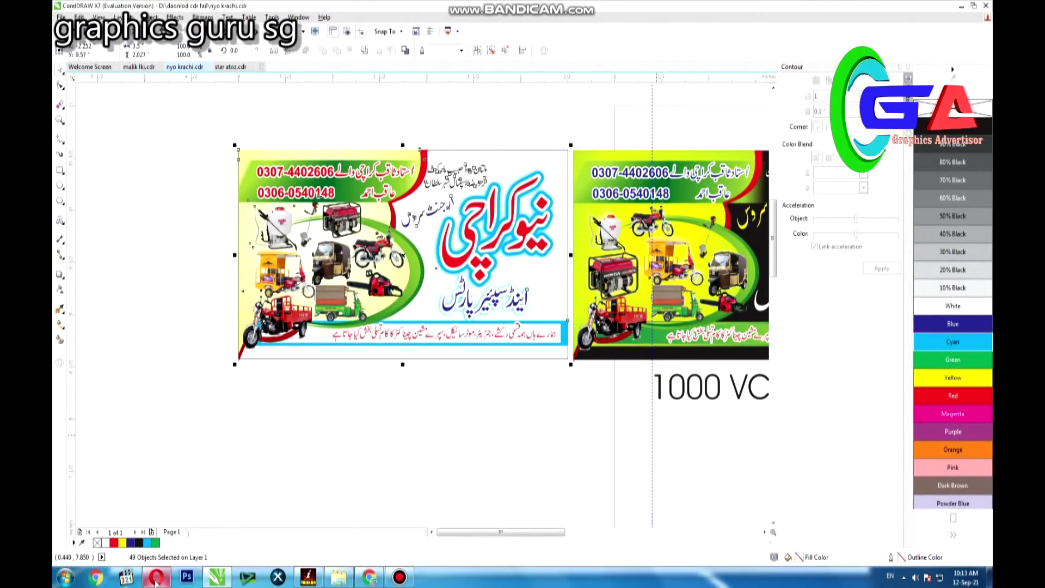
# Step: Give the D-shaped panel an 8 pt rounded outline behind the fill, and fill it white
pyautogui.click(477, 306)
pyautogui.click(490, 292)
pyautogui.click(531, 353)
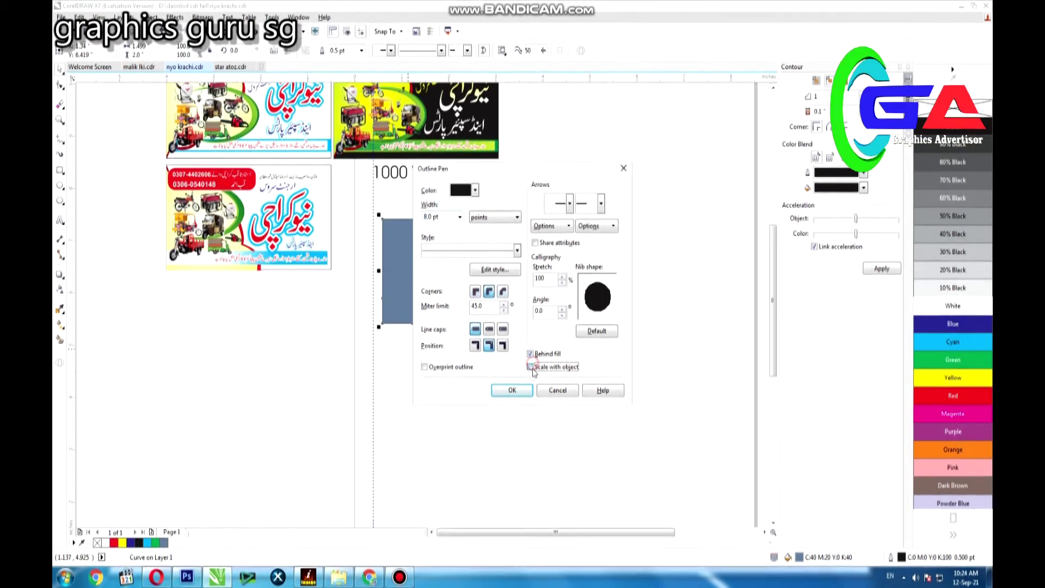
pyautogui.click(512, 391)
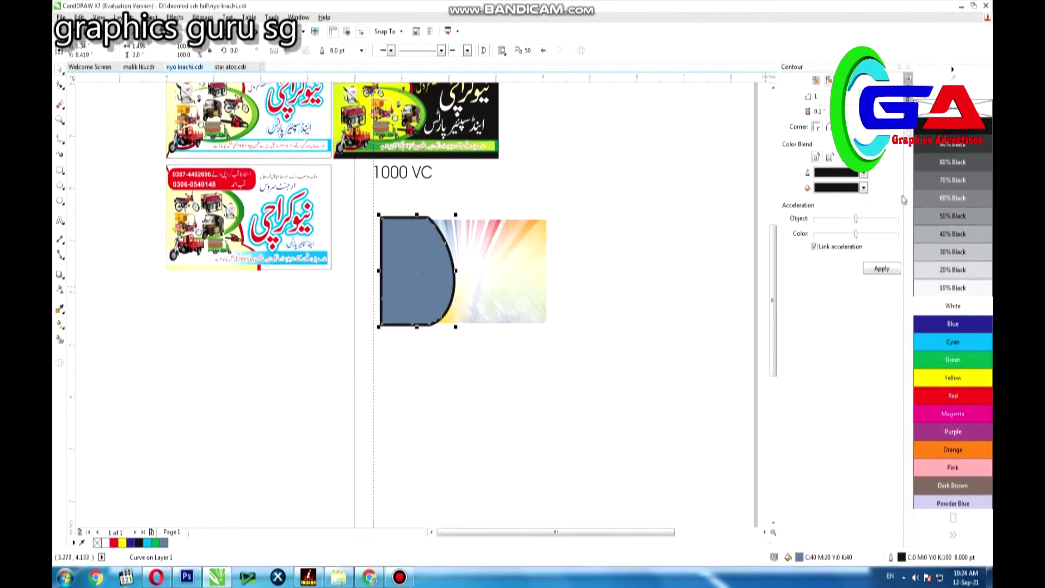
pyautogui.click(934, 307)
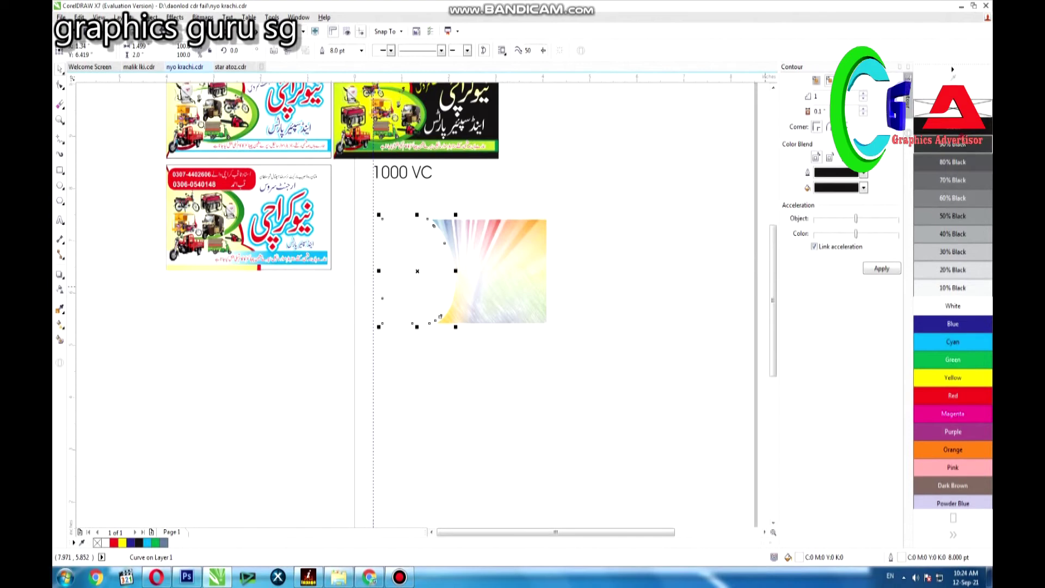
# Step: Fill the D panel cyan, try a bitmap conversion with Gaussian blur, then undo it
pyautogui.click(963, 341)
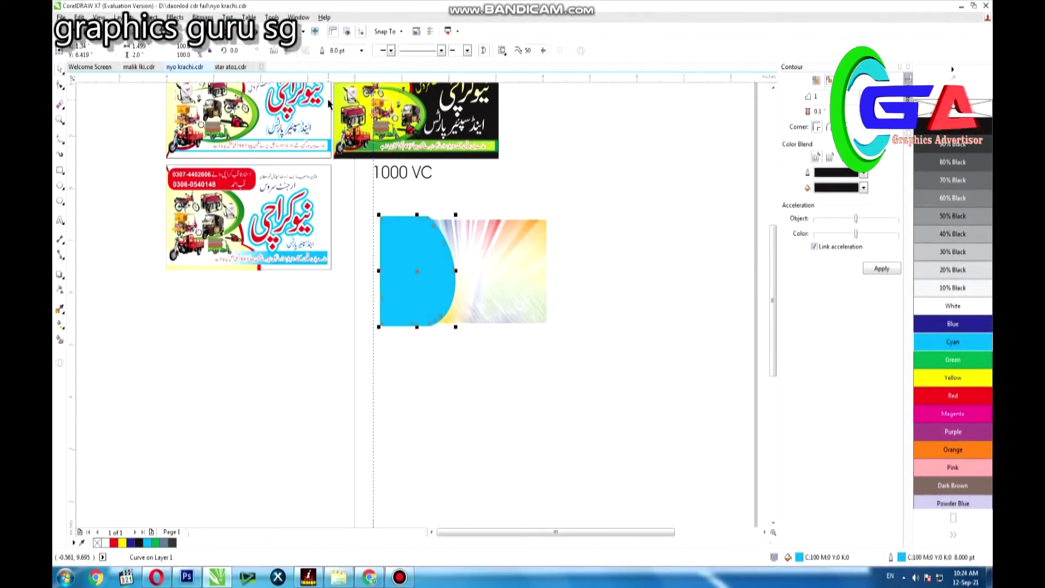
pyautogui.click(202, 17)
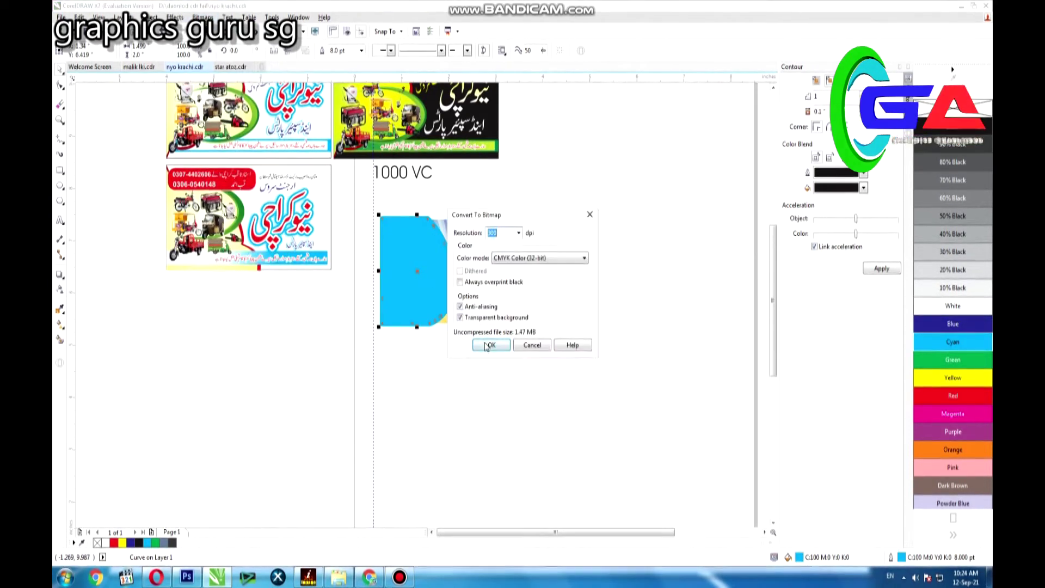
pyautogui.click(488, 345)
pyautogui.click(203, 16)
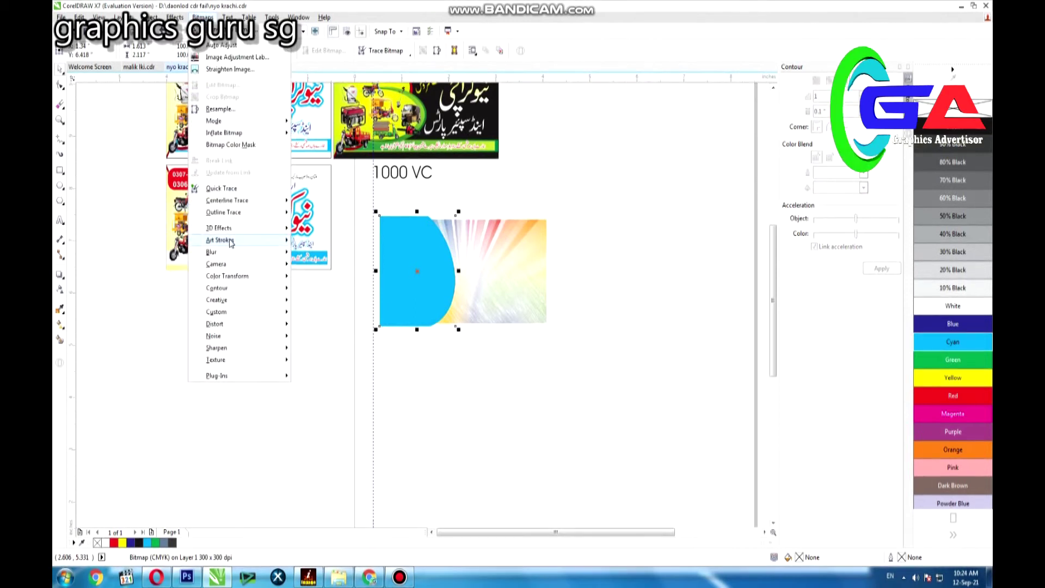
pyautogui.click(326, 287)
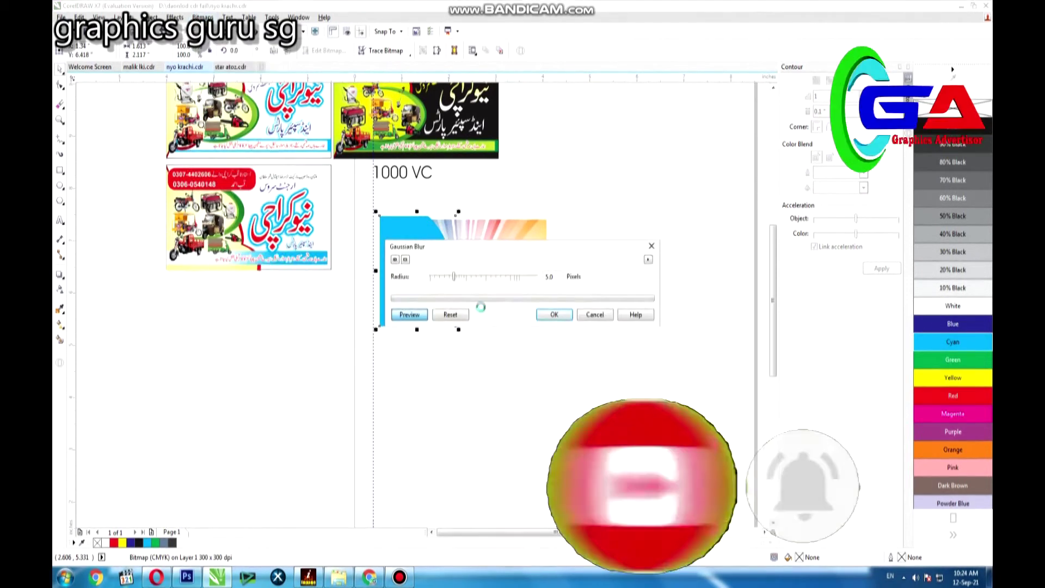
pyautogui.click(549, 315)
pyautogui.hotkey('ctrl', 'z')
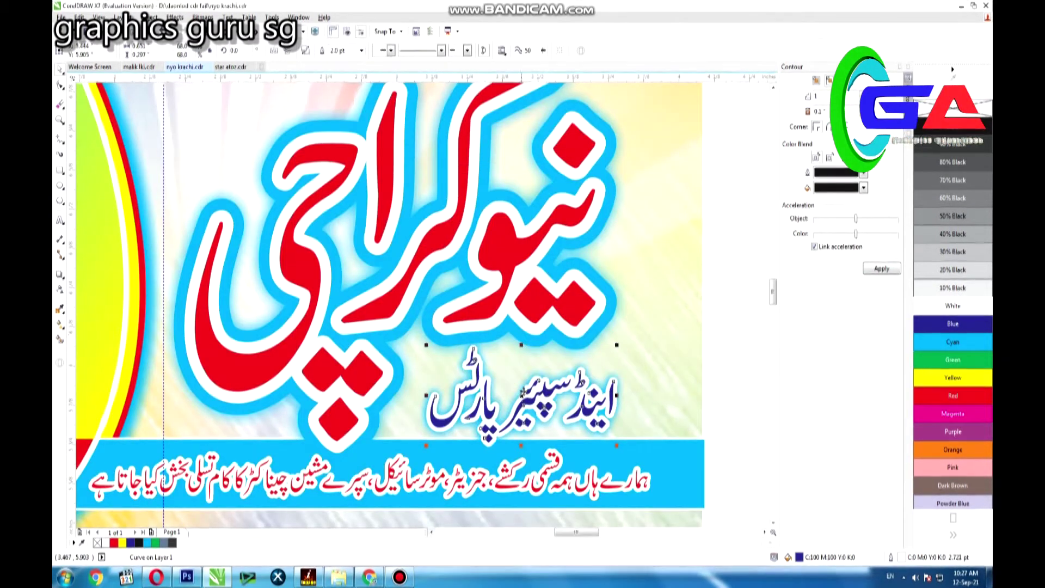
# Step: Move the two phone-number lines from another card onto the new card's top
pyautogui.click(718, 325)
pyautogui.scroll(-3, 711, 324)
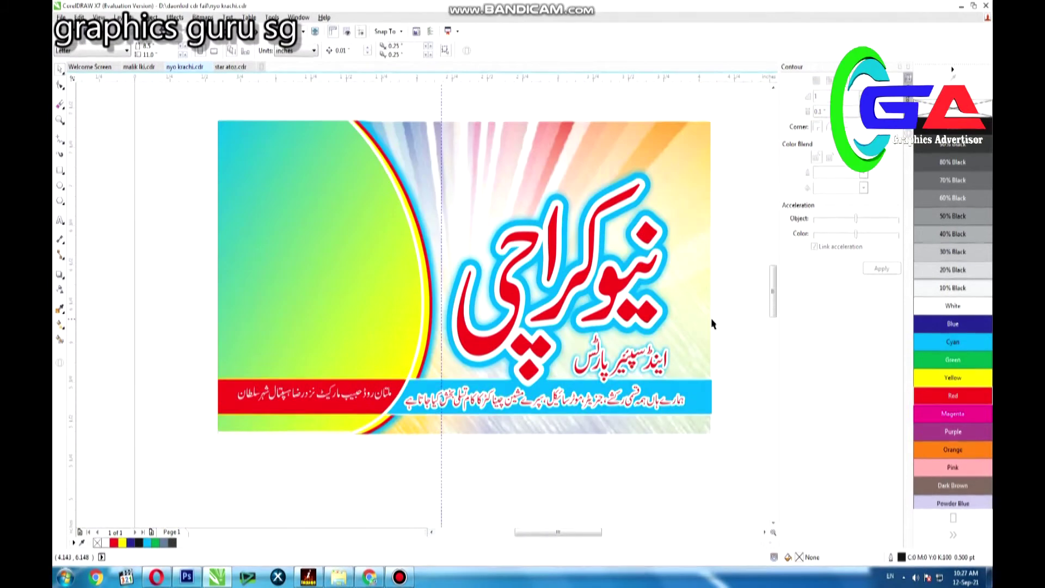
pyautogui.scroll(-2, 707, 322)
pyautogui.click(597, 324)
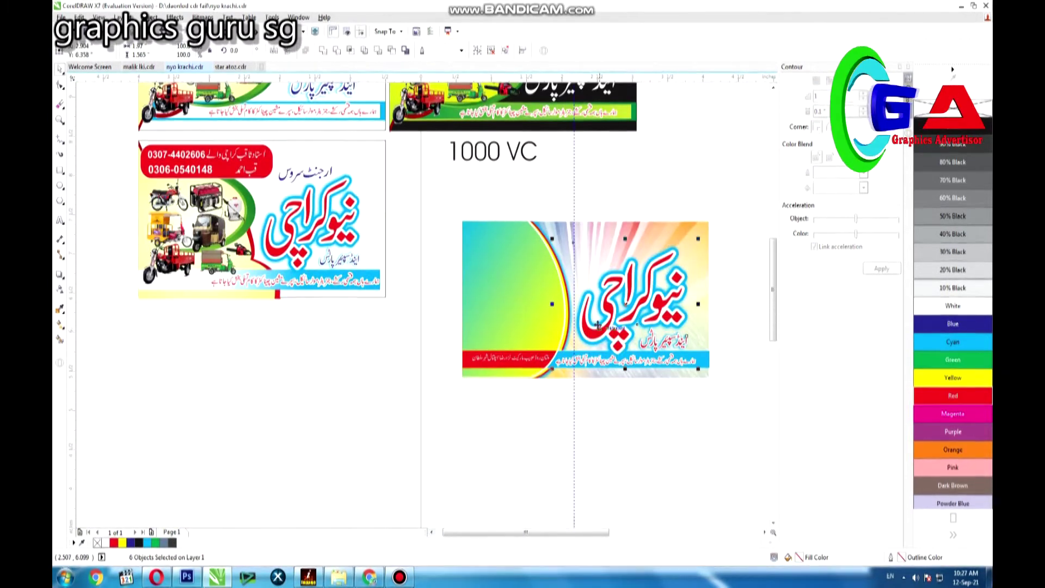
pyautogui.press('F5')
pyautogui.press('F4')
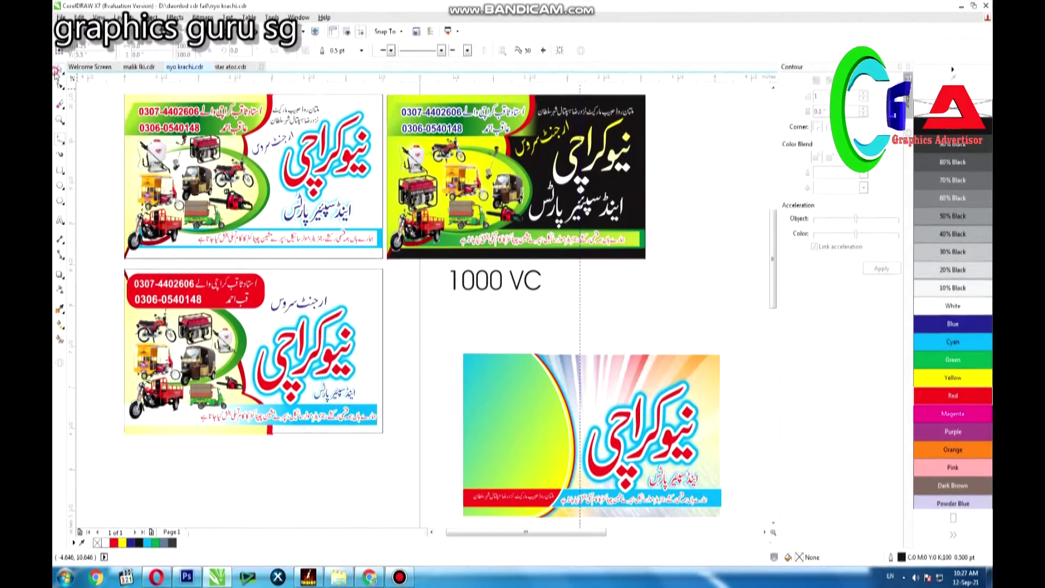
pyautogui.click(56, 71)
pyautogui.moveTo(663, 367); pyautogui.dragTo(665, 370)
pyautogui.scroll(3, 628, 380)
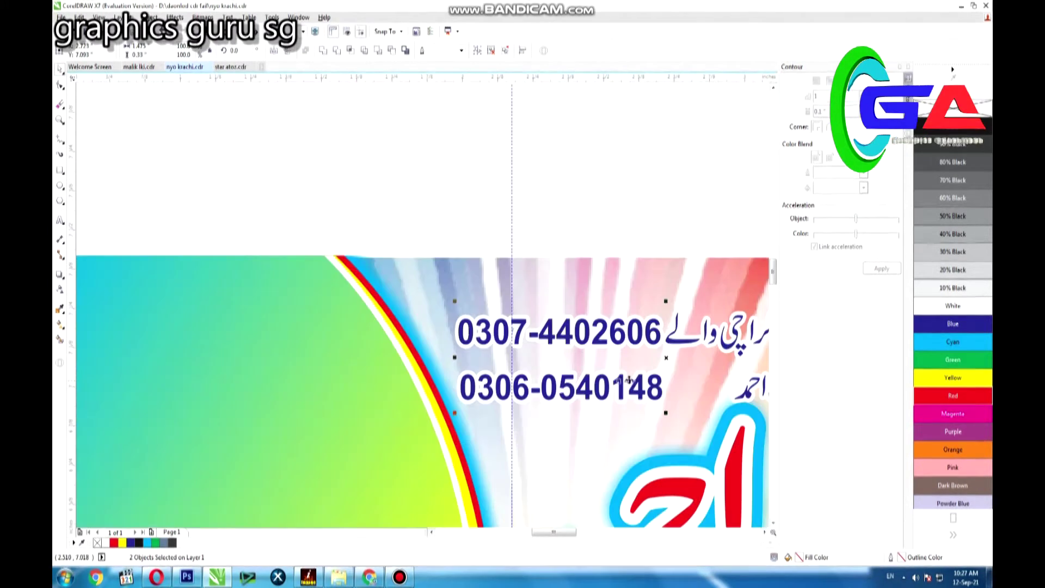
pyautogui.scroll(-2, 629, 379)
pyautogui.scroll(-1, 629, 379)
pyautogui.hscroll(3, 750, 472)
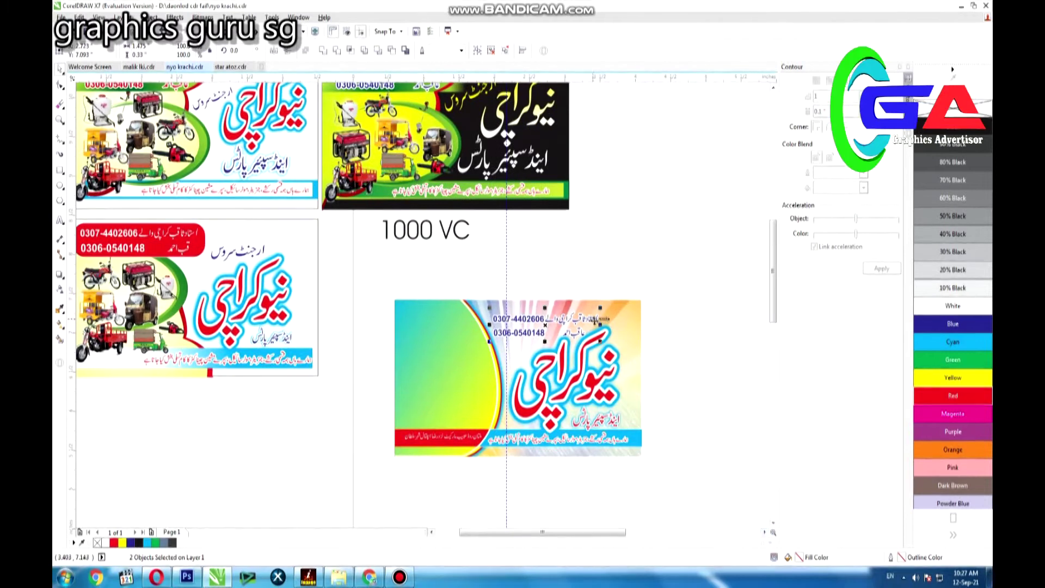
pyautogui.moveTo(594, 319); pyautogui.dragTo(599, 316)
# Step: Shift the phone-number lines slightly left and enlarge them around their centre
pyautogui.click(615, 388)
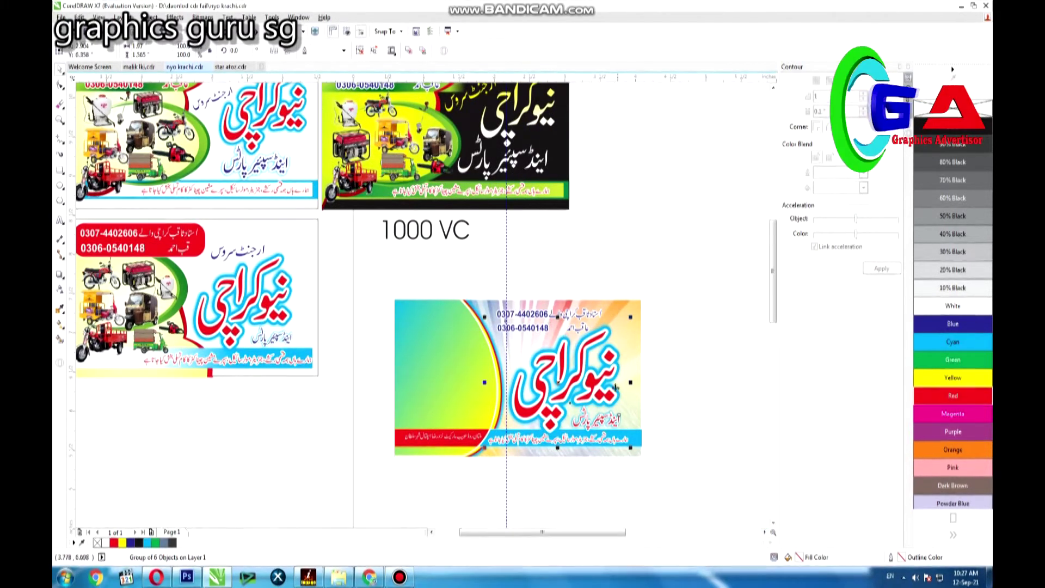
pyautogui.moveTo(490, 294); pyautogui.dragTo(604, 337)
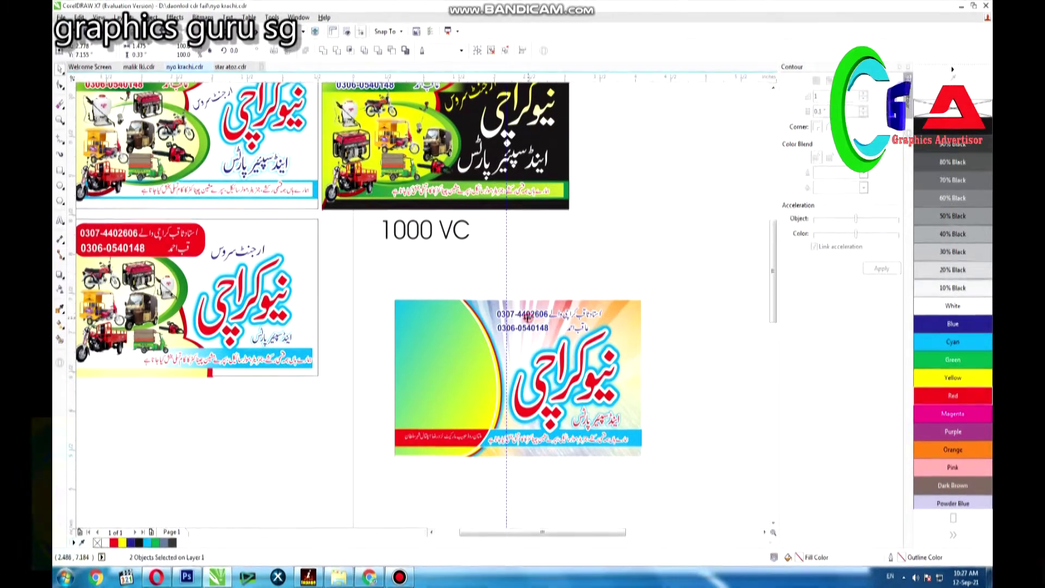
pyautogui.moveTo(527, 318); pyautogui.dragTo(516, 318)
pyautogui.moveTo(452, 284); pyautogui.dragTo(639, 413)
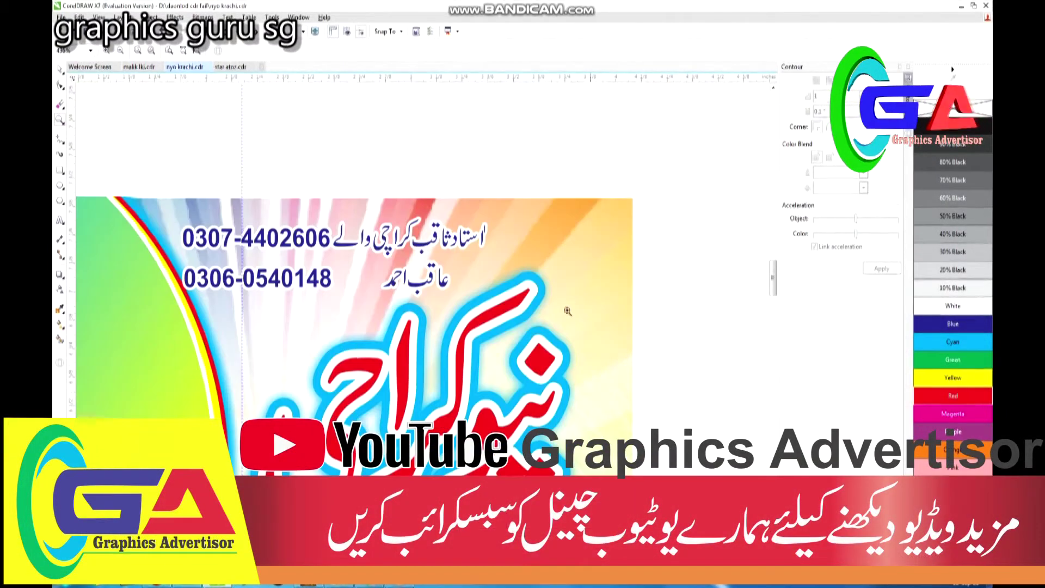
pyautogui.click(281, 267)
pyautogui.moveTo(180, 298); pyautogui.dragTo(147, 308)
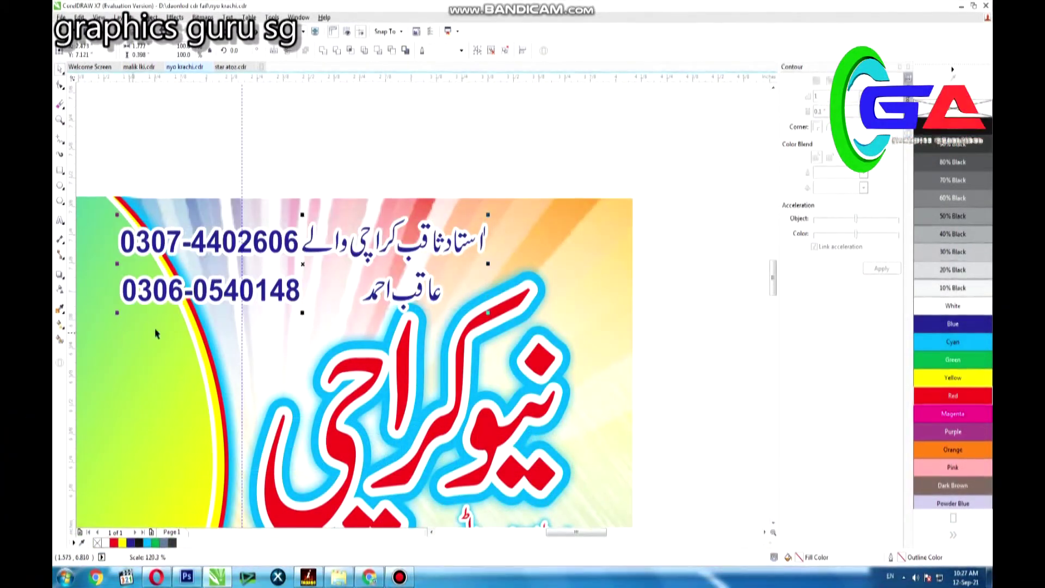
pyautogui.click(425, 277)
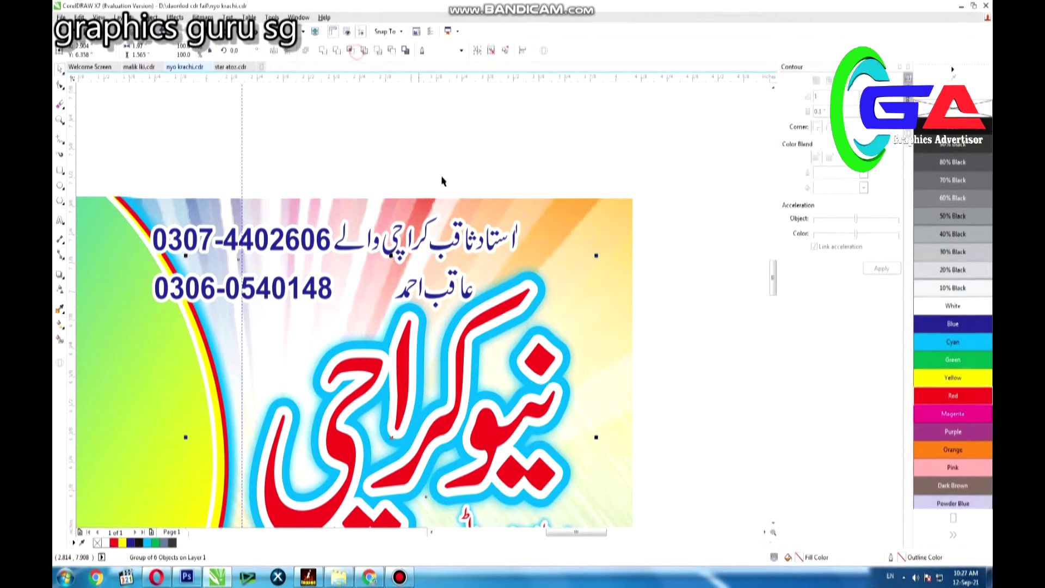
pyautogui.click(525, 181)
# Step: Select the Urdu caption and marquee the stray mark's nodes with the Shape tool
pyautogui.scroll(1, 521, 231)
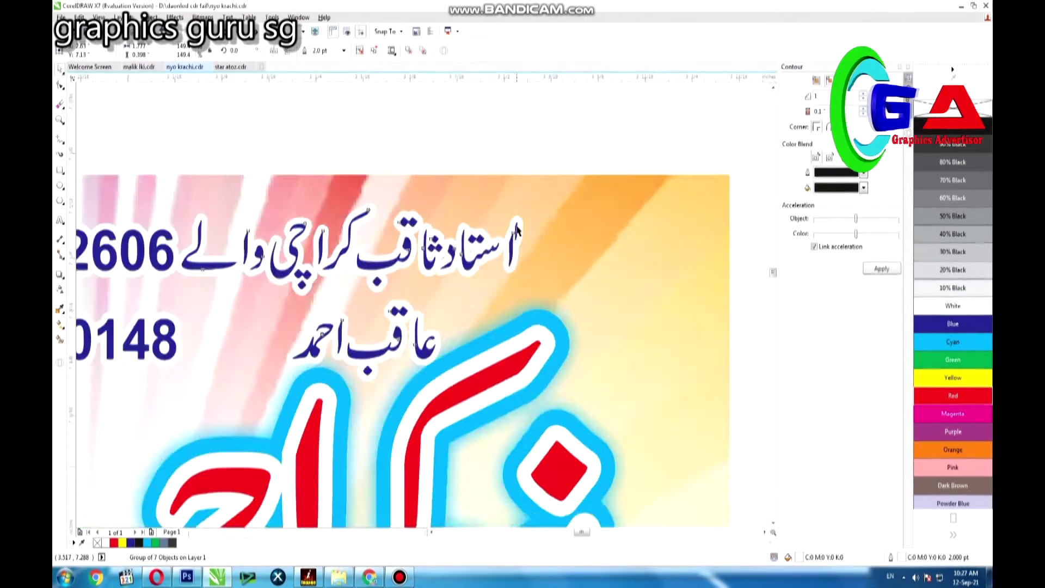
pyautogui.scroll(1, 490, 227)
pyautogui.moveTo(536, 180); pyautogui.dragTo(82, 523)
pyautogui.hotkey('ctrl', 'l')
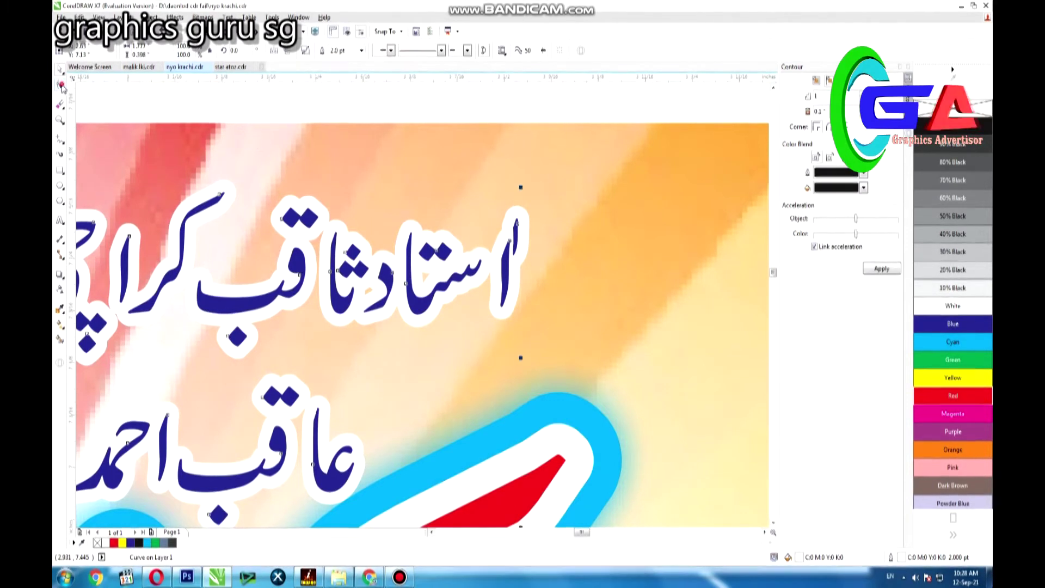
pyautogui.press('F10')
pyautogui.moveTo(537, 198); pyautogui.dragTo(517, 262)
pyautogui.click(518, 223)
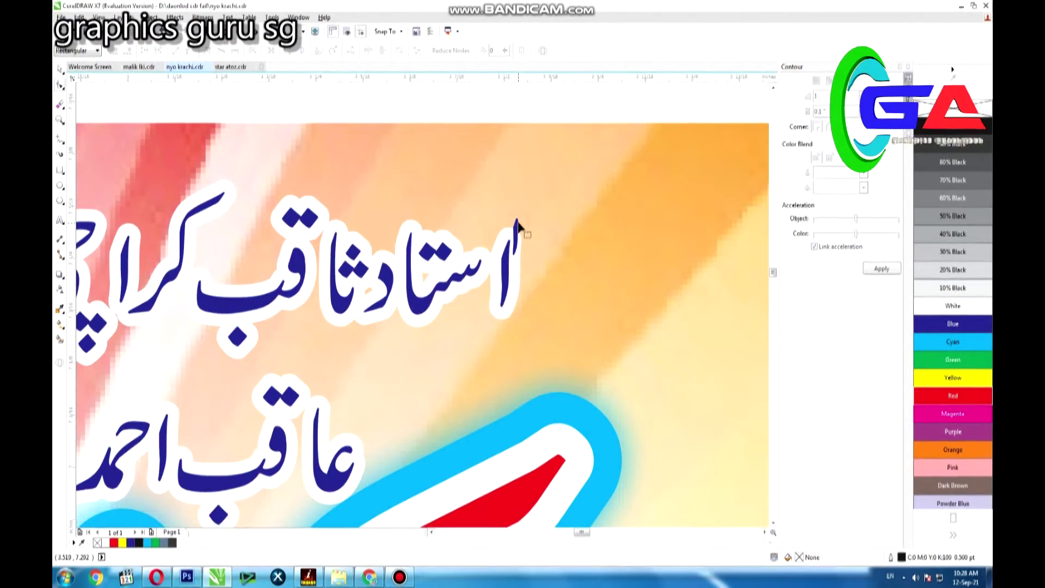
pyautogui.press('space')
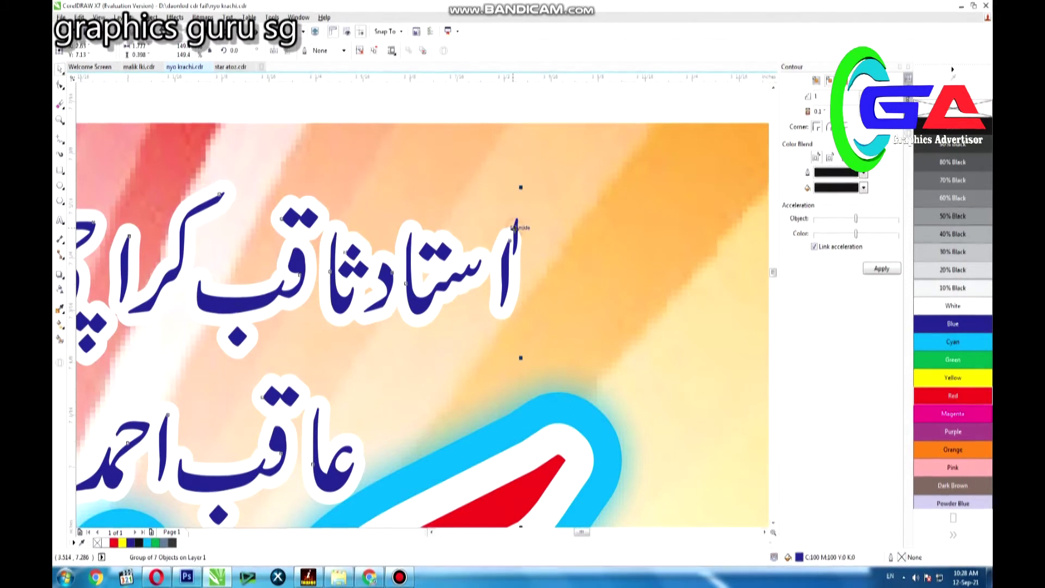
# Step: Select the thin stray Urdu stroke and inspect its nodes with the Shape tool
pyautogui.click(517, 233)
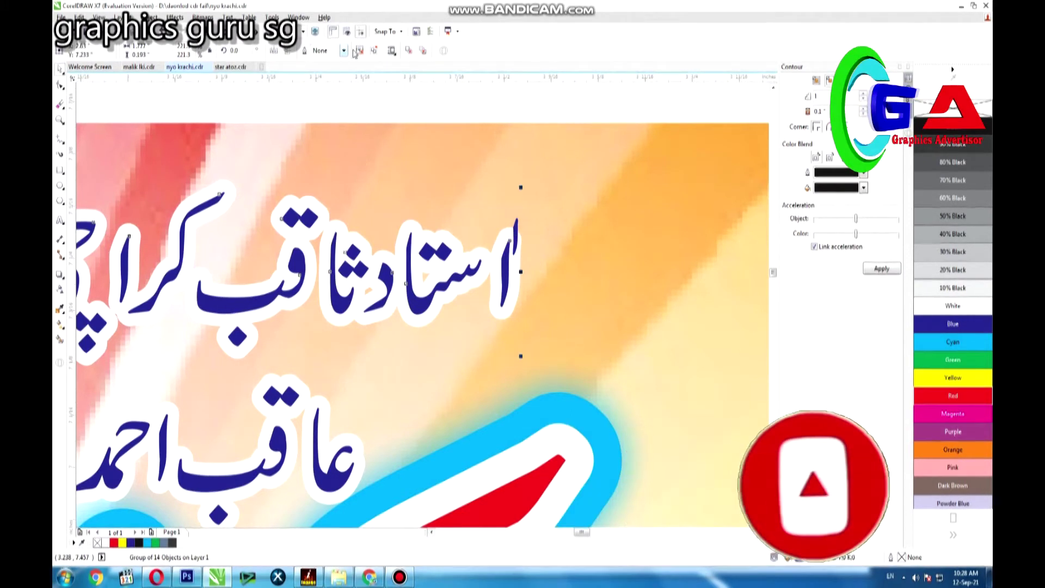
pyautogui.click(61, 87)
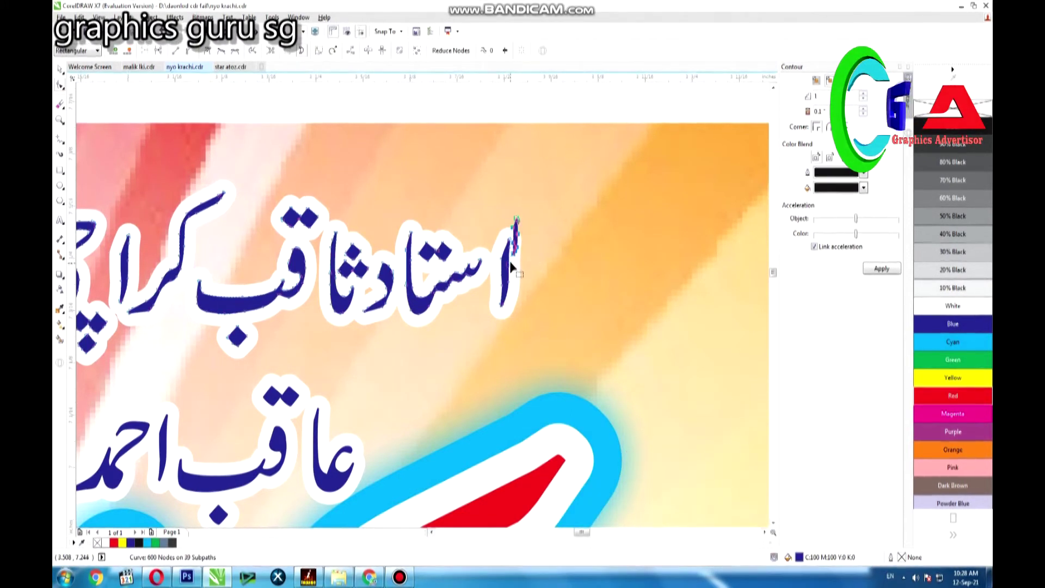
pyautogui.scroll(-3, 464, 279)
pyautogui.scroll(3, 390, 279)
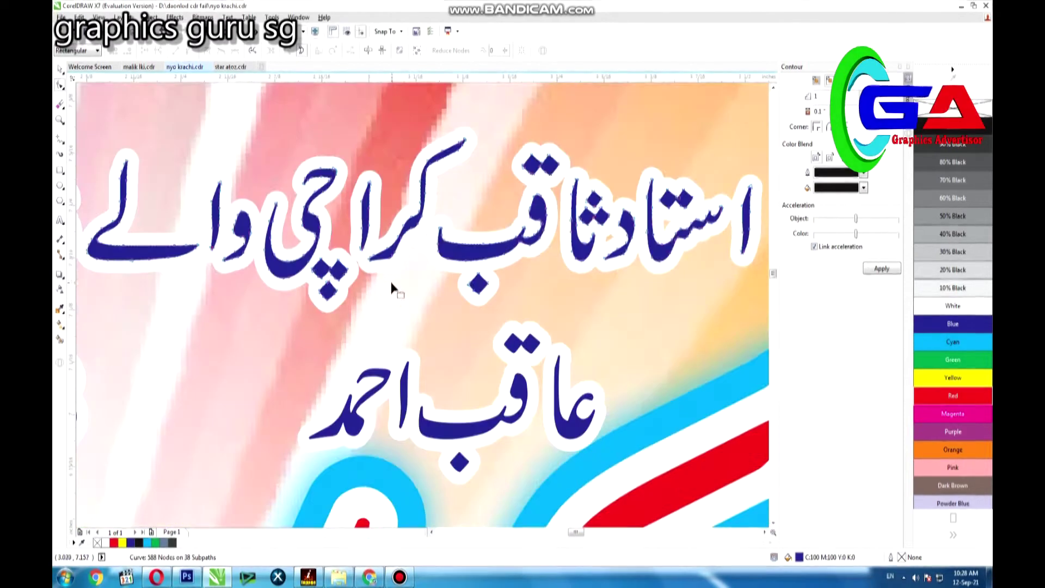
pyautogui.scroll(-4, 389, 279)
pyautogui.scroll(2, 578, 125)
pyautogui.press('space')
# Step: Draw a dark blue rounded-corner rectangle across the card's top-left
pyautogui.hotkey('ctrl', 'z')
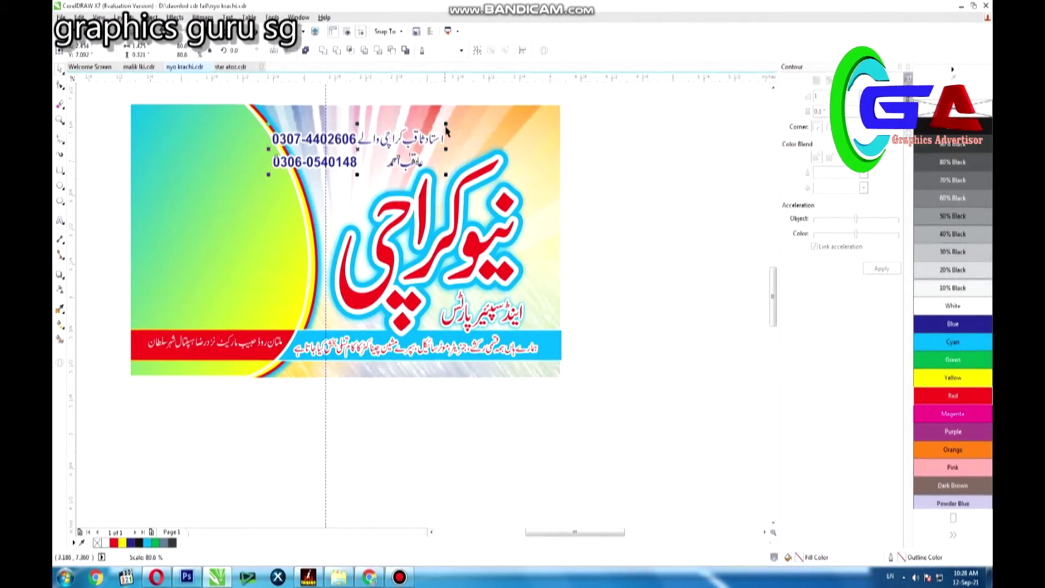
pyautogui.moveTo(131, 117); pyautogui.dragTo(407, 174)
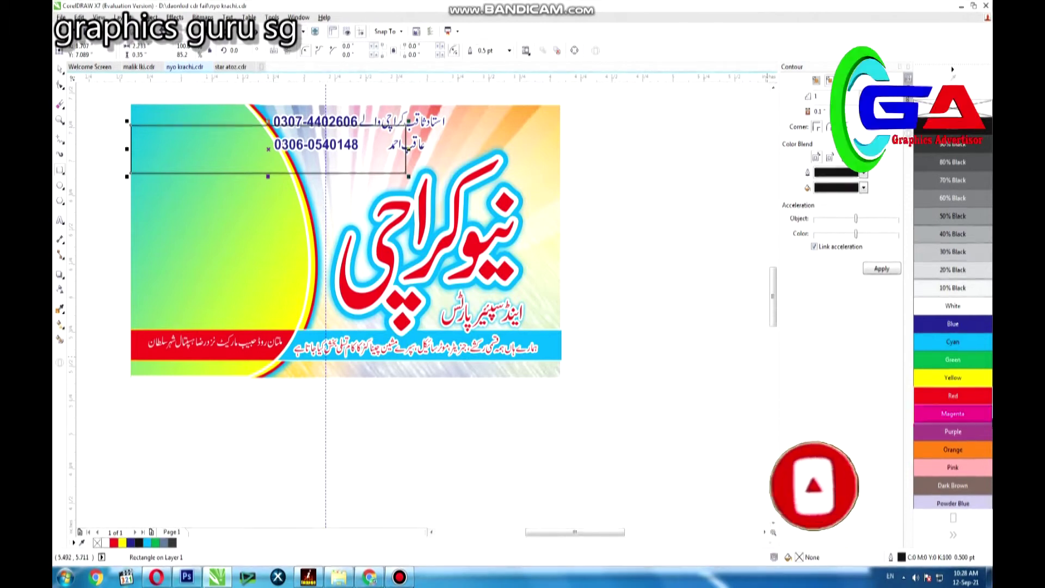
pyautogui.click(937, 323)
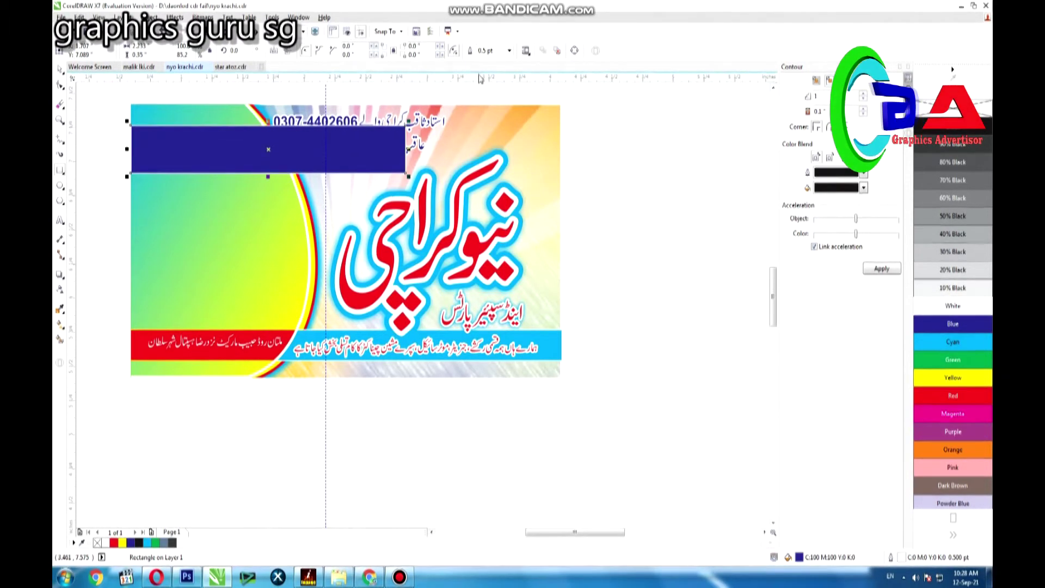
pyautogui.click(442, 46)
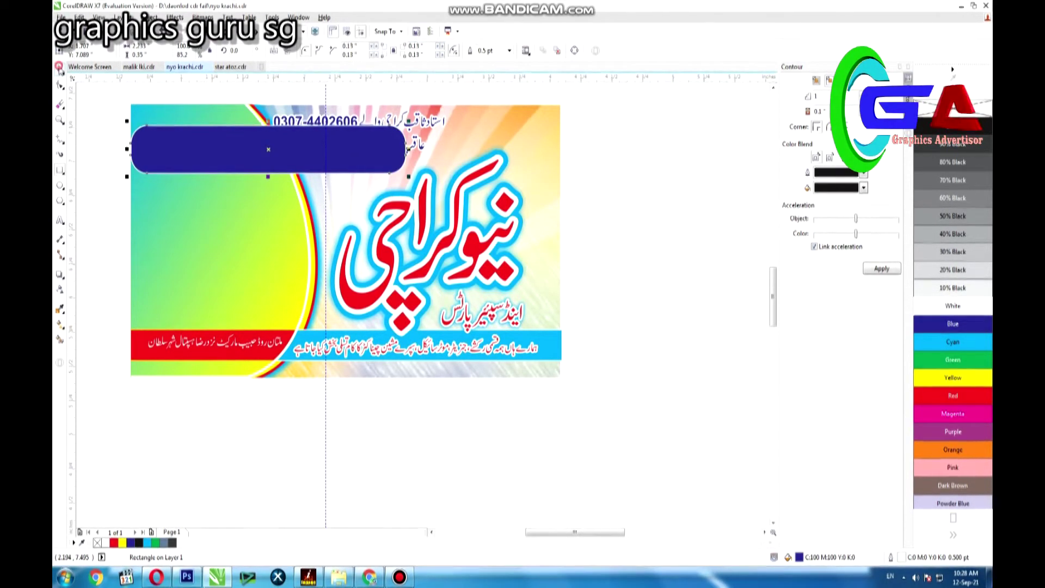
pyautogui.moveTo(408, 148)
pyautogui.mouseDown()
pyautogui.moveTo(394, 148)
pyautogui.moveTo(391, 130)
pyautogui.mouseUp()
# Step: Move the blue bar below the phone numbers, stretch it wider, and shift the objects left
pyautogui.click(413, 144)
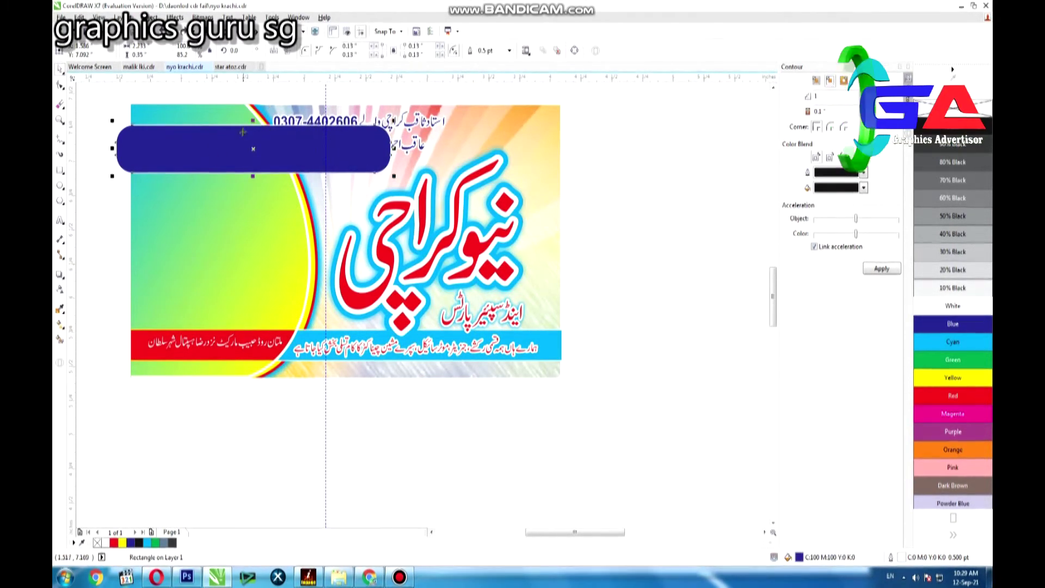
pyautogui.moveTo(223, 165); pyautogui.dragTo(224, 172)
pyautogui.moveTo(393, 153); pyautogui.dragTo(470, 152)
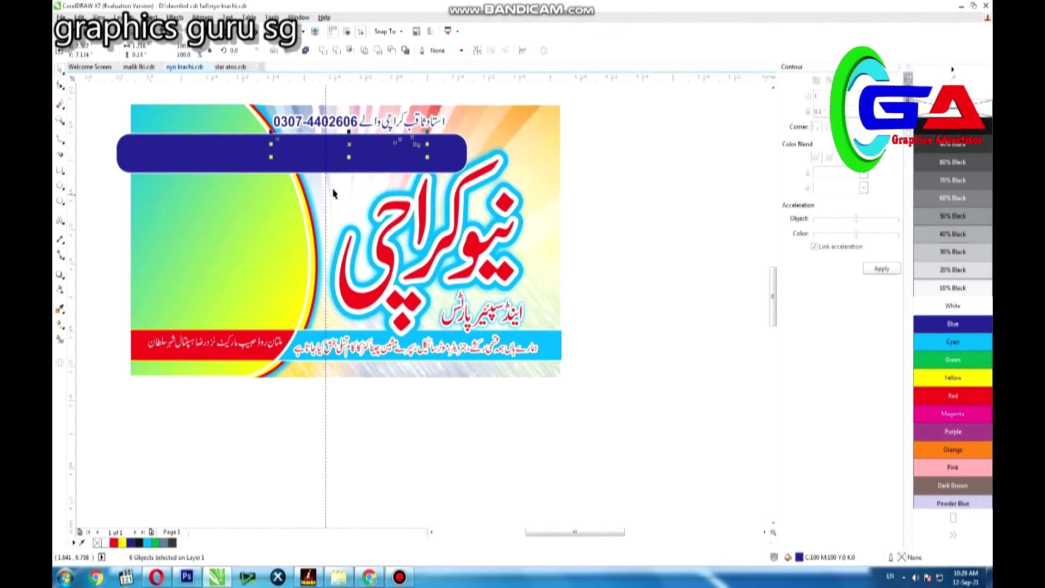
pyautogui.moveTo(434, 378)
pyautogui.mouseDown()
pyautogui.moveTo(281, 381)
pyautogui.moveTo(292, 381)
pyautogui.mouseUp()
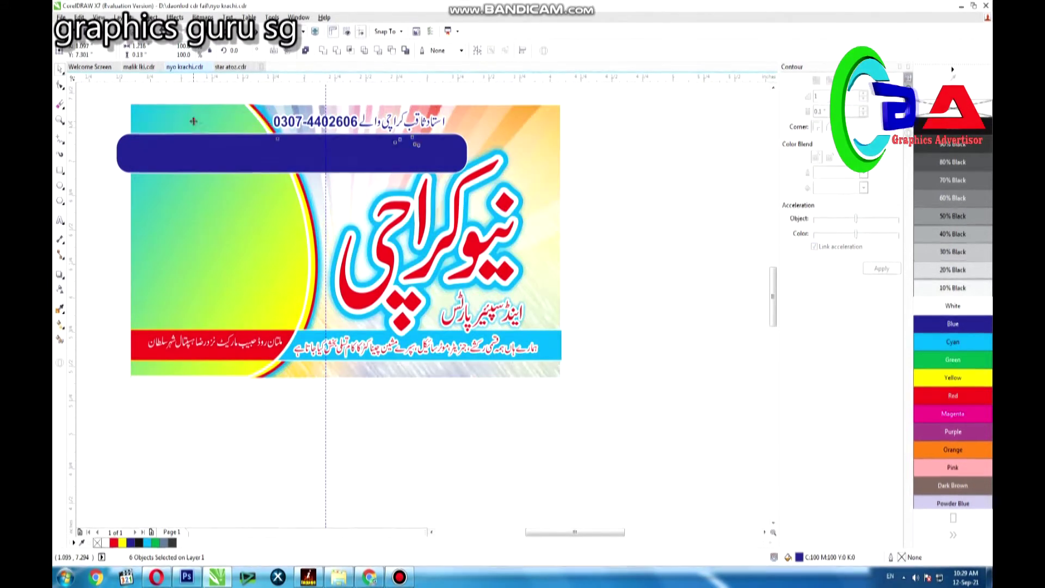
pyautogui.click(174, 119)
pyautogui.click(445, 123)
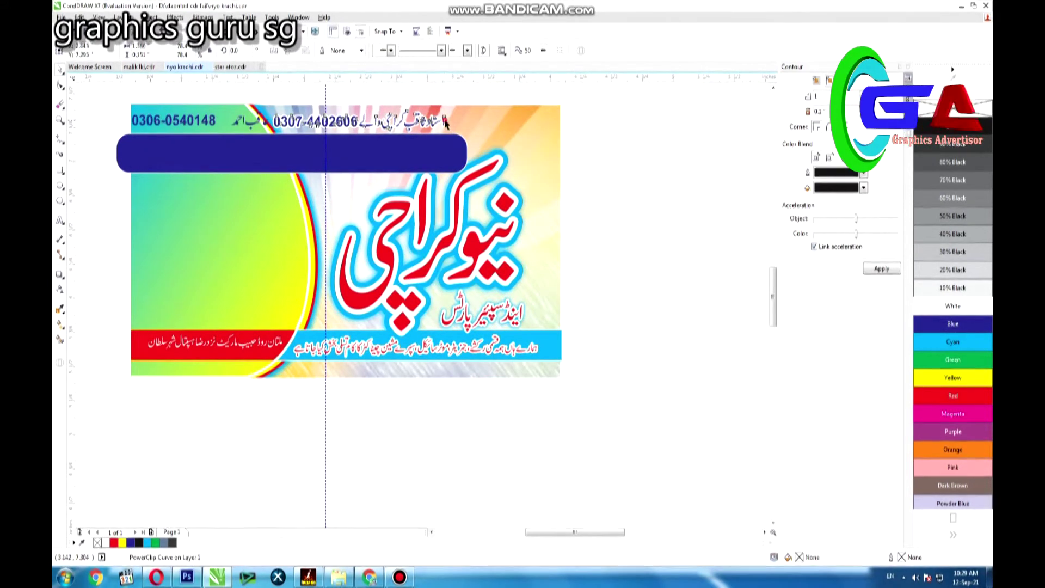
pyautogui.click(381, 140)
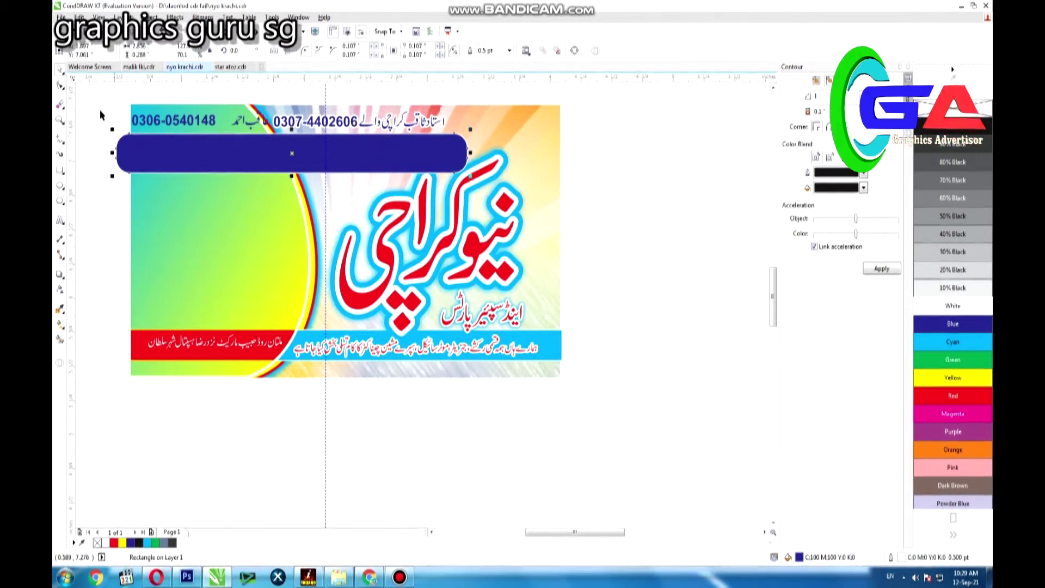
pyautogui.click(329, 124)
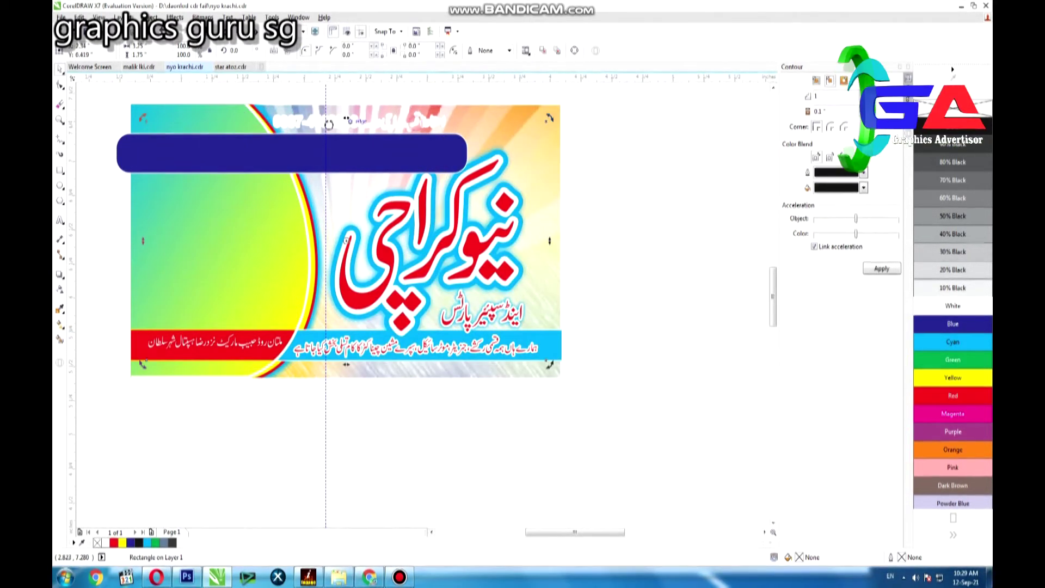
pyautogui.click(91, 123)
# Step: Reposition the phone number and stretch the contact text line to fit the blue bar
pyautogui.moveTo(88, 113); pyautogui.dragTo(456, 178)
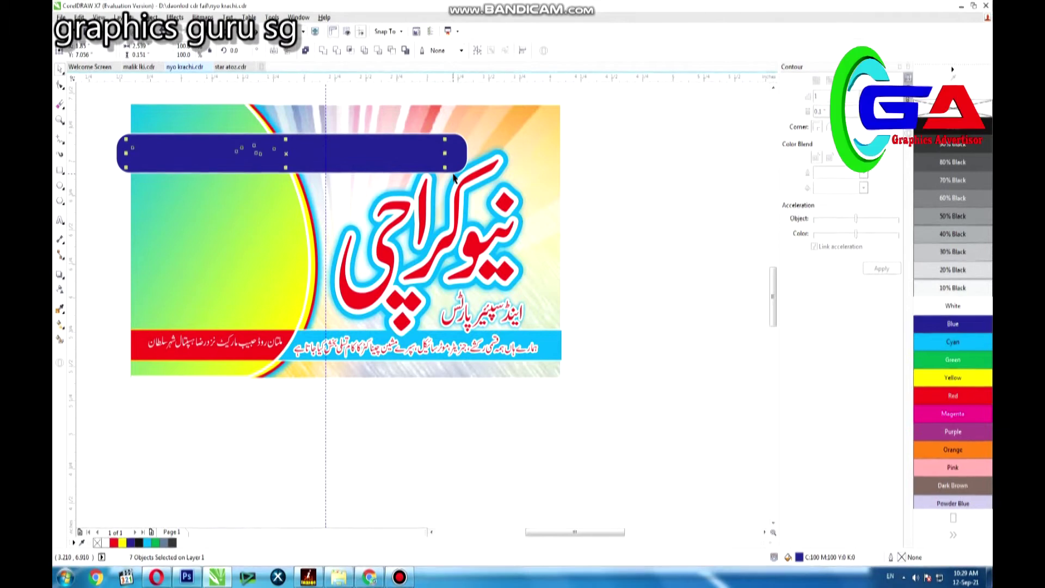
pyautogui.hotkey('shift', 'F2')
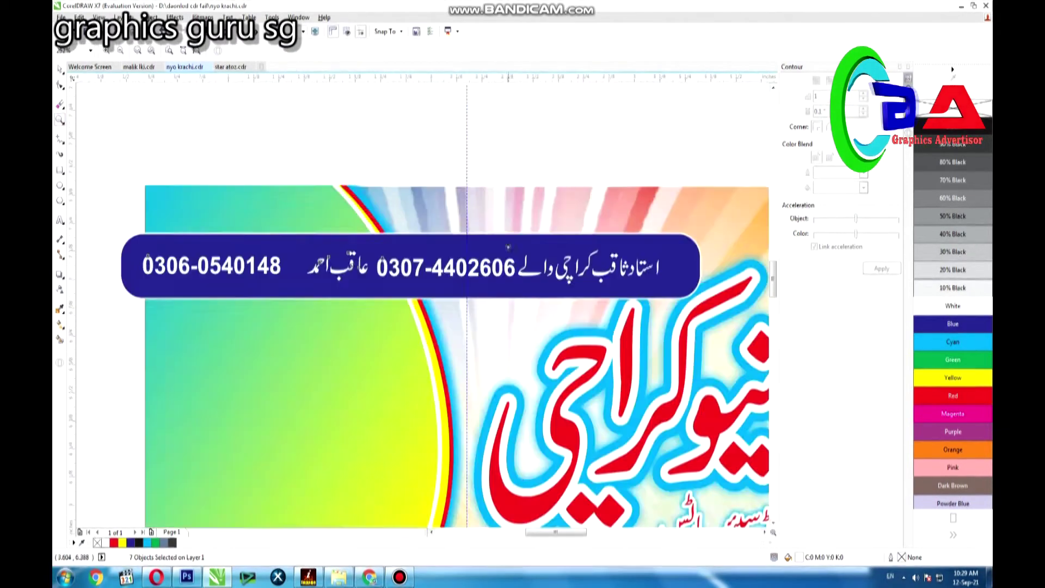
pyautogui.press('Escape')
pyautogui.click(170, 265)
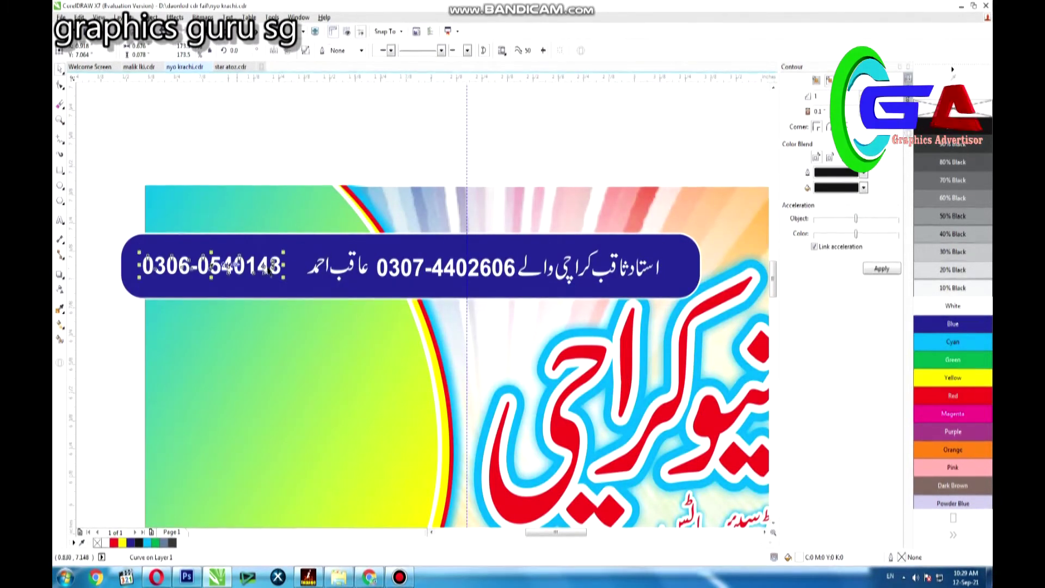
pyautogui.moveTo(258, 269); pyautogui.dragTo(278, 268)
pyautogui.click(217, 179)
pyautogui.click(447, 266)
pyautogui.moveTo(683, 268); pyautogui.dragTo(704, 268)
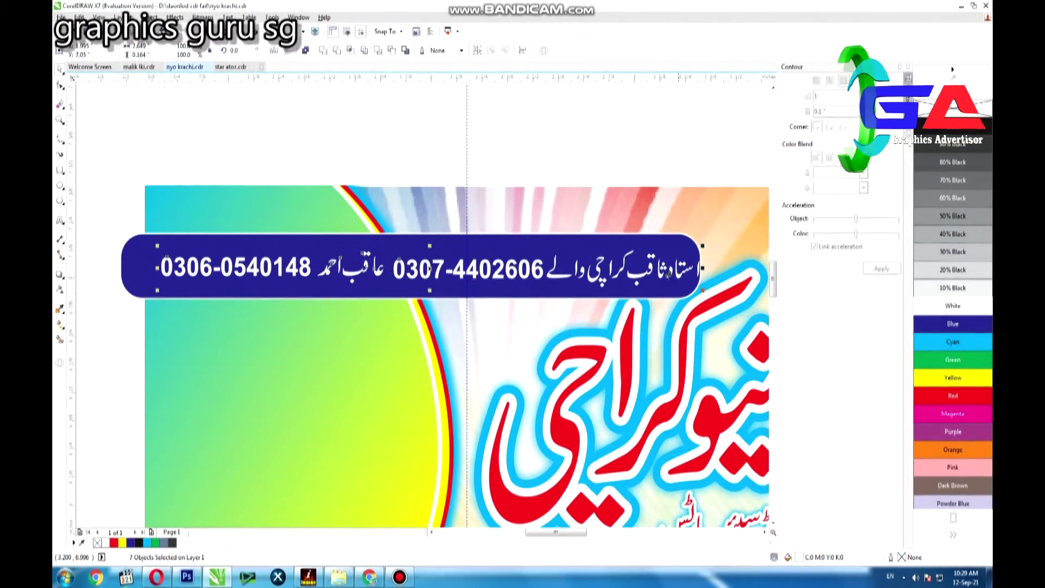
pyautogui.moveTo(159, 268); pyautogui.dragTo(127, 267)
pyautogui.click(296, 178)
pyautogui.moveTo(218, 267); pyautogui.dragTo(226, 266)
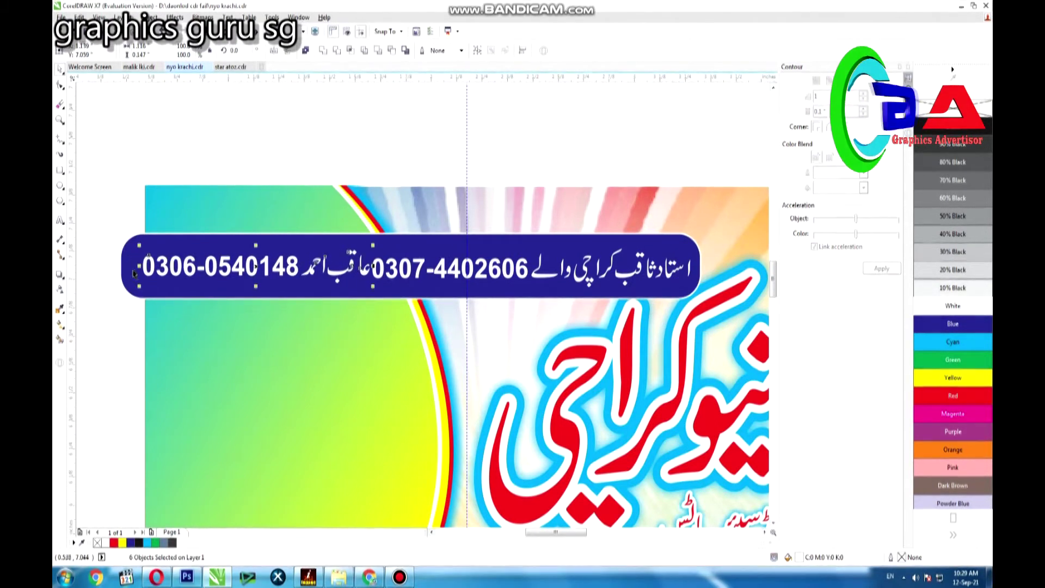
# Step: Convert the bar to curves, straighten its rounded left end, and move bar and text up
pyautogui.click(124, 257)
pyautogui.hotkey('ctrl', 'q')
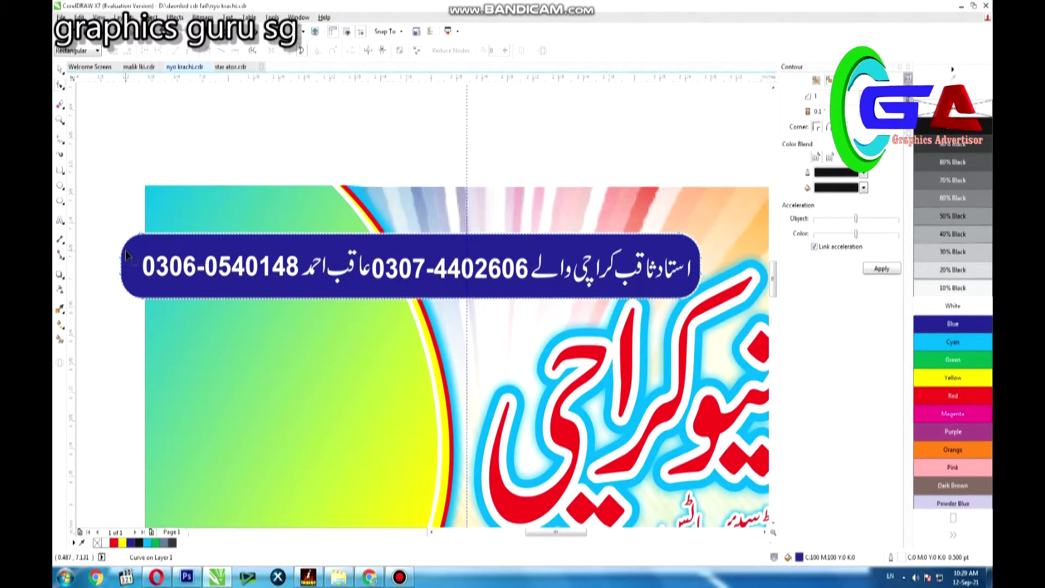
pyautogui.moveTo(139, 239)
pyautogui.mouseDown()
pyautogui.moveTo(118, 302)
pyautogui.moveTo(145, 299)
pyautogui.mouseUp()
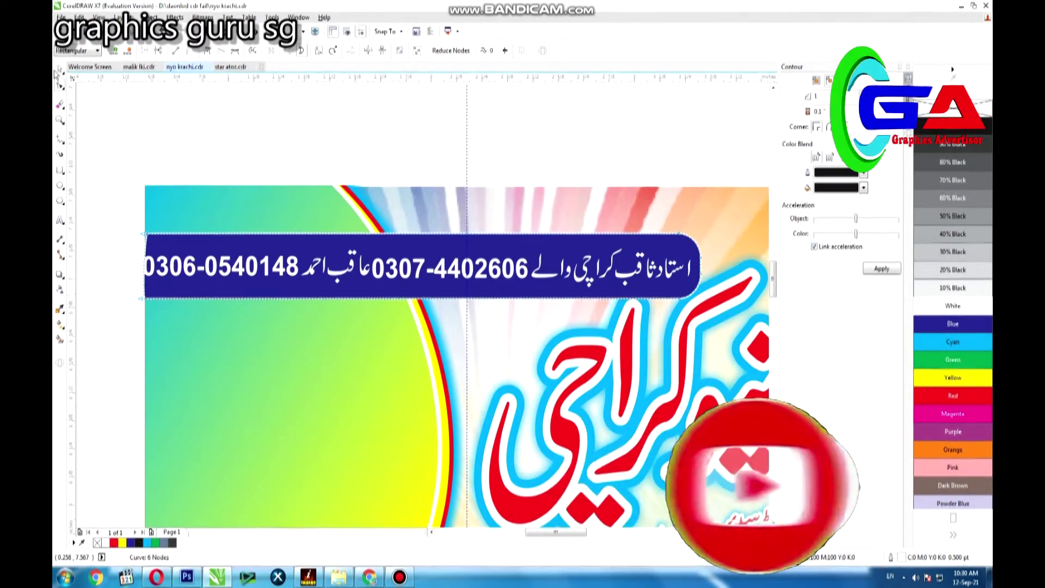
pyautogui.click(294, 272)
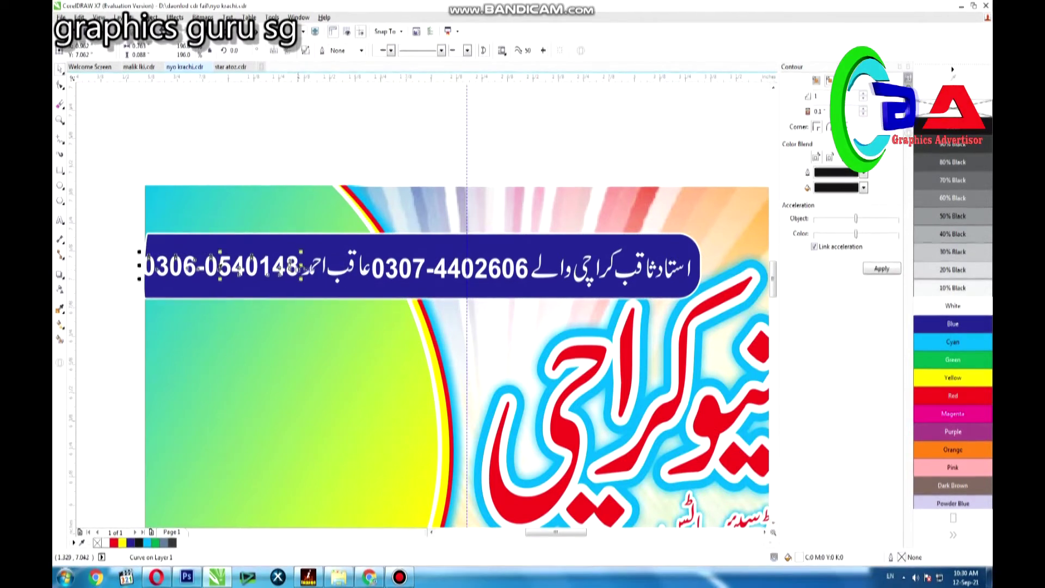
pyautogui.moveTo(106, 207); pyautogui.dragTo(697, 284)
pyautogui.moveTo(110, 205); pyautogui.dragTo(704, 300)
pyautogui.moveTo(670, 270); pyautogui.dragTo(661, 253)
pyautogui.press('Escape')
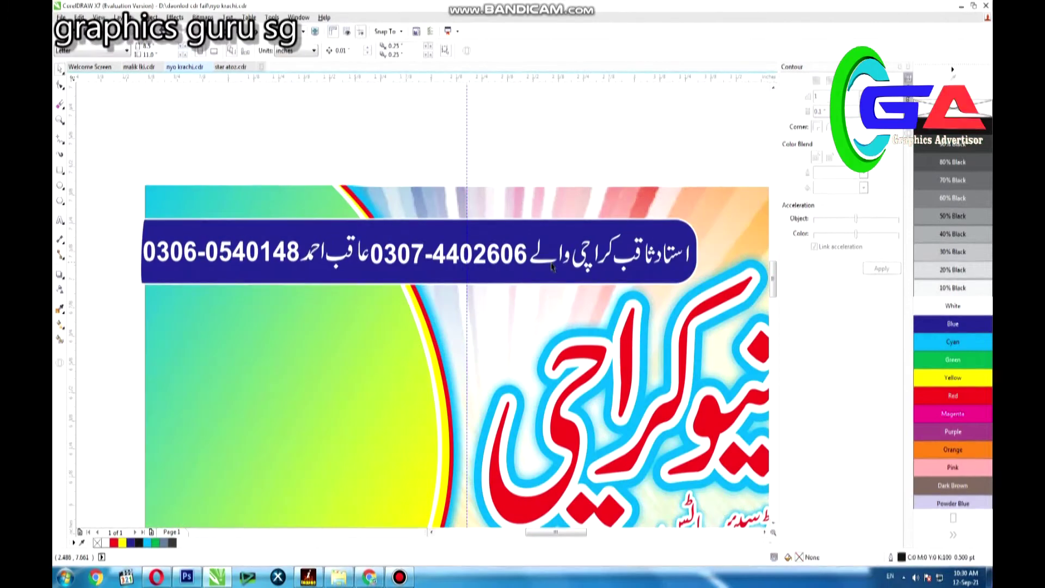
pyautogui.moveTo(536, 261); pyautogui.dragTo(538, 261)
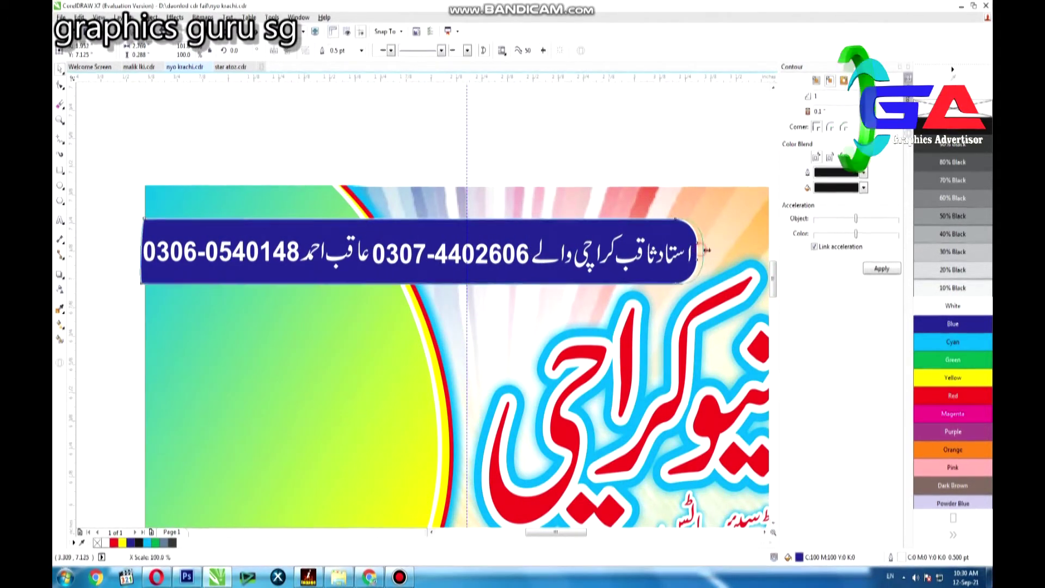
pyautogui.moveTo(702, 144); pyautogui.dragTo(700, 304)
pyautogui.keyDown('shift'); pyautogui.click(698, 277); pyautogui.keyUp('shift')
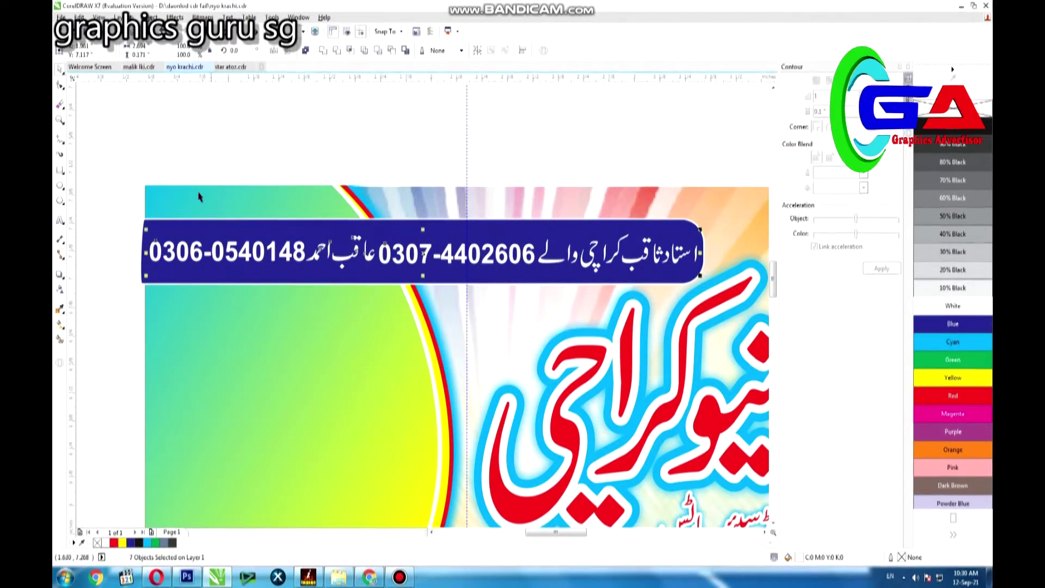
# Step: PowerClip the bar and text inside the card's frame, then shorten and adjust the banner inside
pyautogui.click(175, 17)
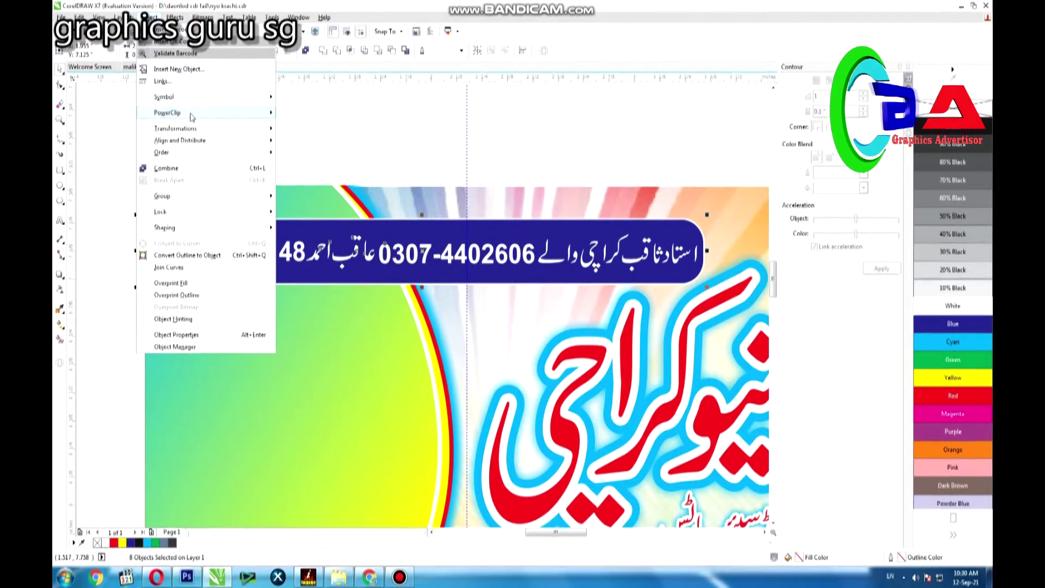
pyautogui.click(326, 115)
pyautogui.click(430, 192)
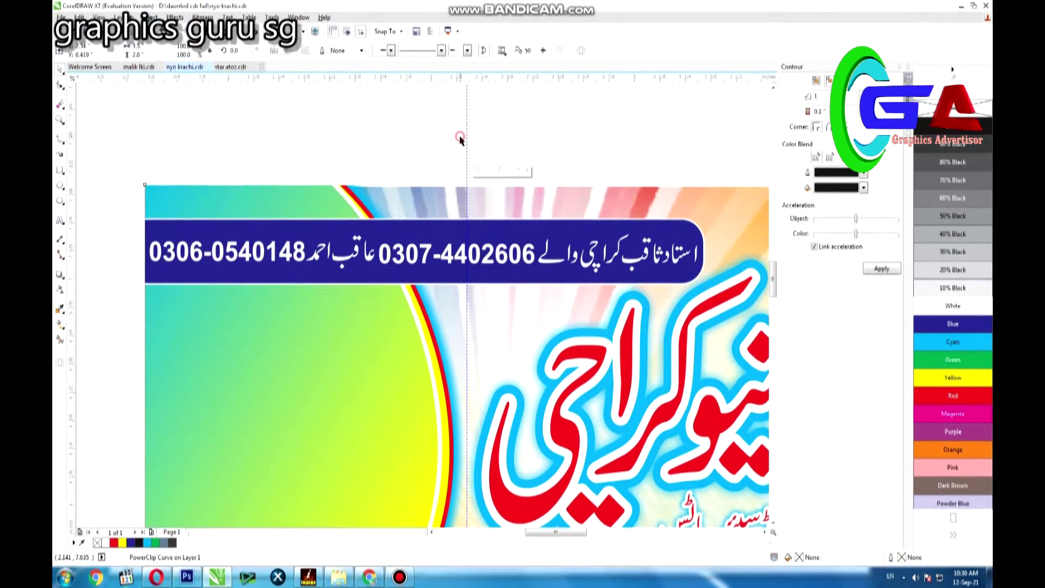
pyautogui.click(475, 172)
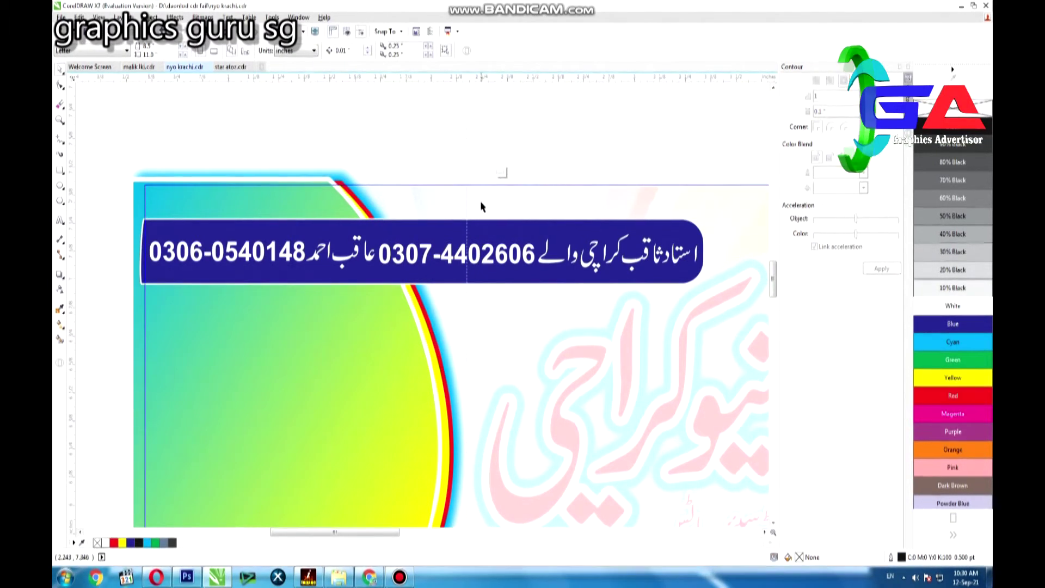
pyautogui.click(479, 234)
pyautogui.moveTo(422, 213); pyautogui.dragTo(422, 217)
pyautogui.moveTo(93, 186); pyautogui.dragTo(765, 331)
pyautogui.press('Up')
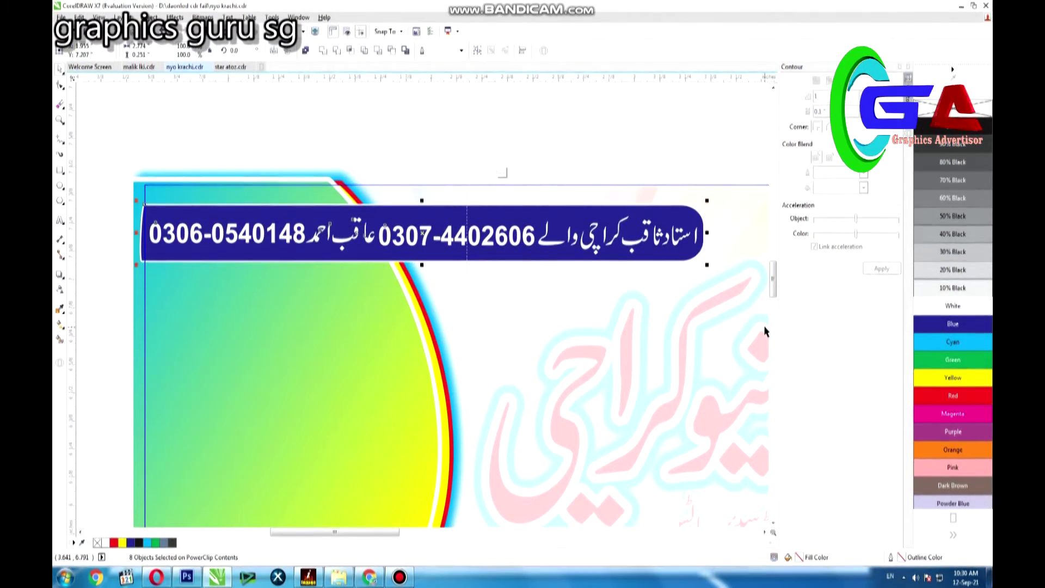
pyautogui.click(513, 162)
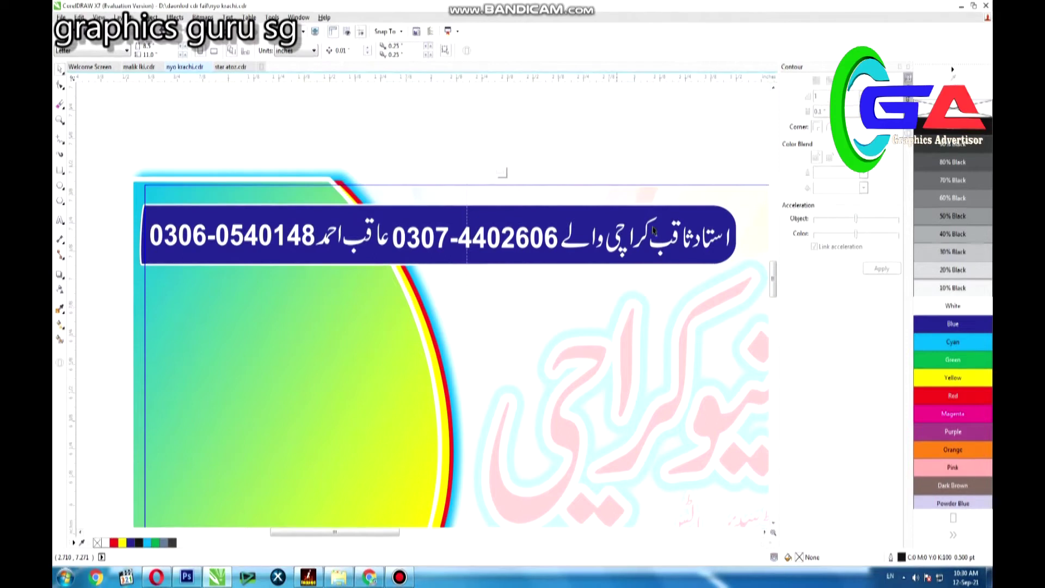
pyautogui.keyDown('shift'); pyautogui.click(149, 211); pyautogui.keyUp('shift')
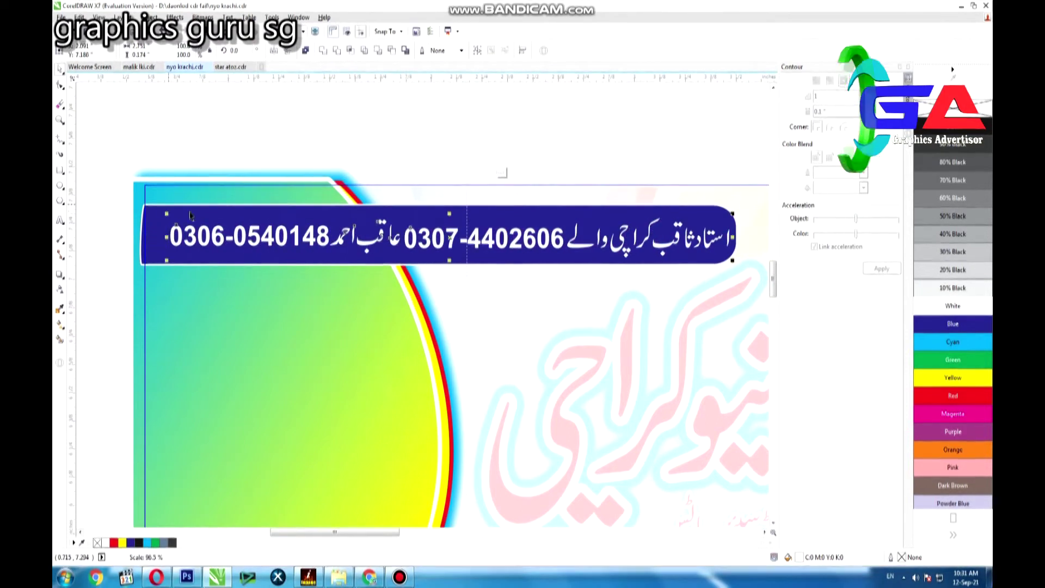
pyautogui.moveTo(438, 190); pyautogui.dragTo(478, 242)
pyautogui.click(474, 234)
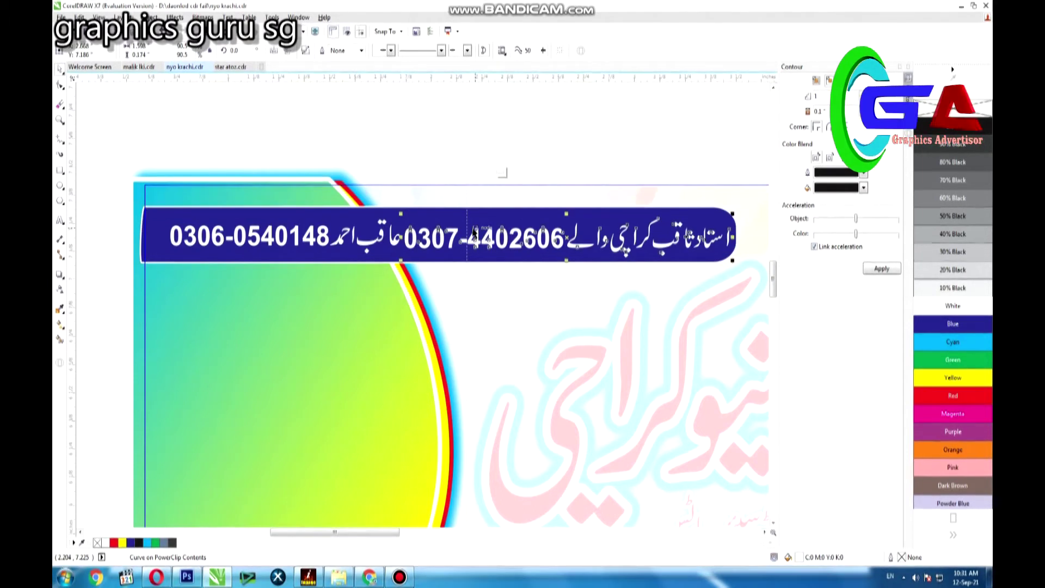
pyautogui.press('F4')
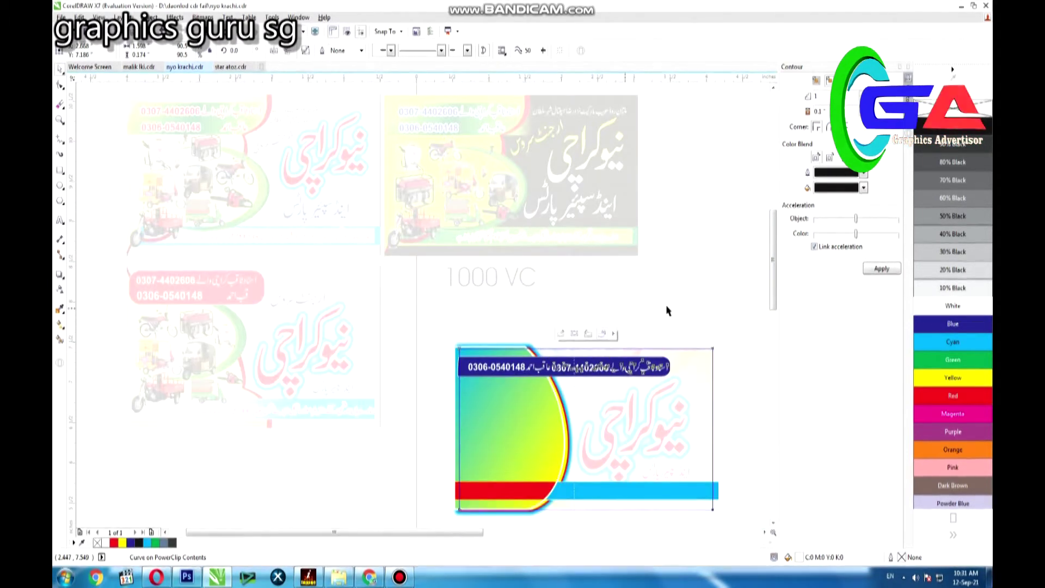
pyautogui.click(680, 304)
# Step: Copy the vehicle and generator photos from the lower-left card into the new card
pyautogui.moveTo(106, 300); pyautogui.dragTo(261, 419)
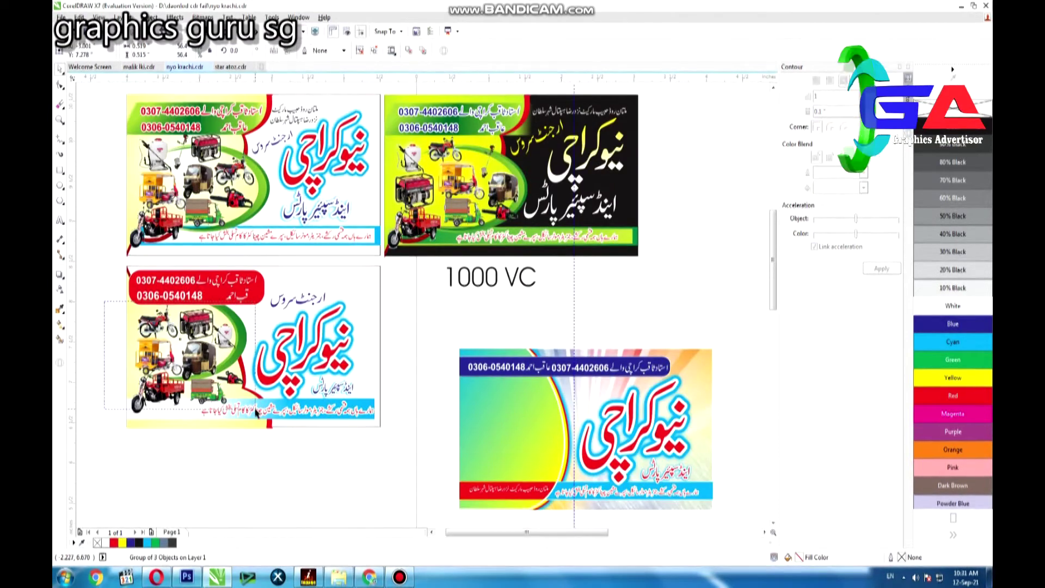
pyautogui.moveTo(190, 359); pyautogui.dragTo(519, 437)
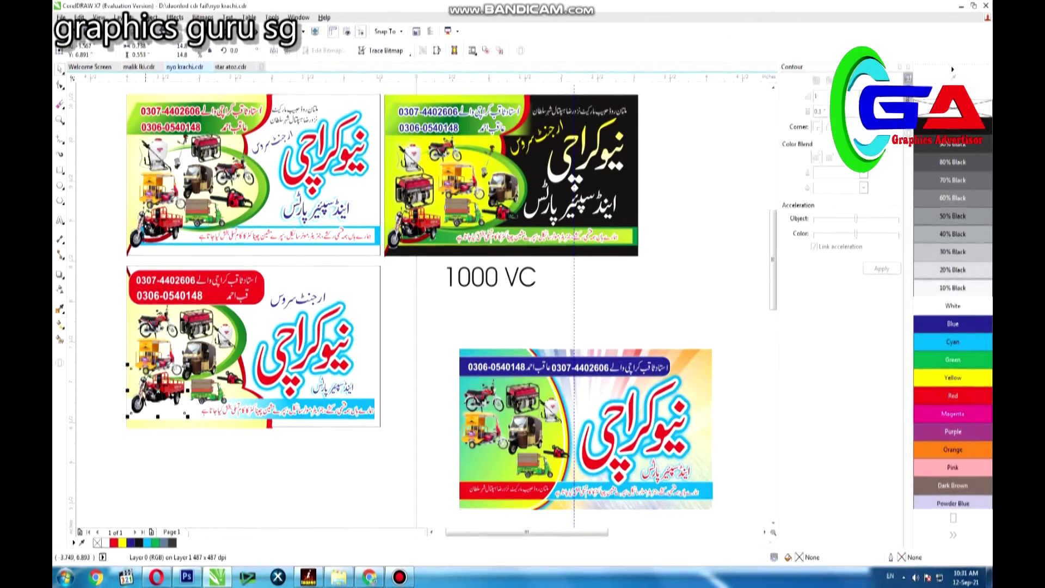
pyautogui.moveTo(191, 359); pyautogui.dragTo(517, 435)
# Step: On the mobile-committee poster, slightly shrink the small line containing 15
pyautogui.hotkey('ctrl', 'Tab')
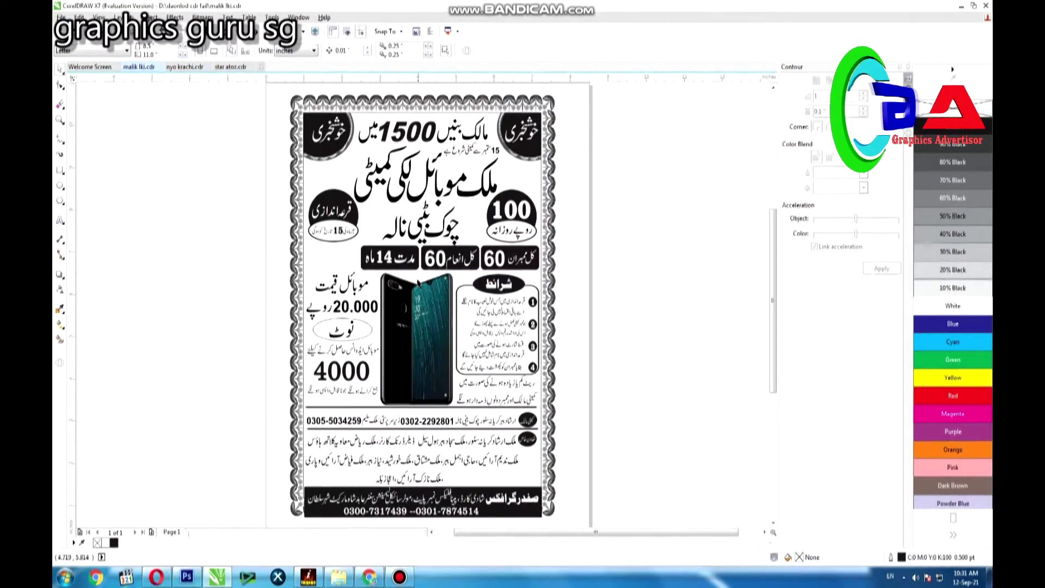
pyautogui.click(412, 133)
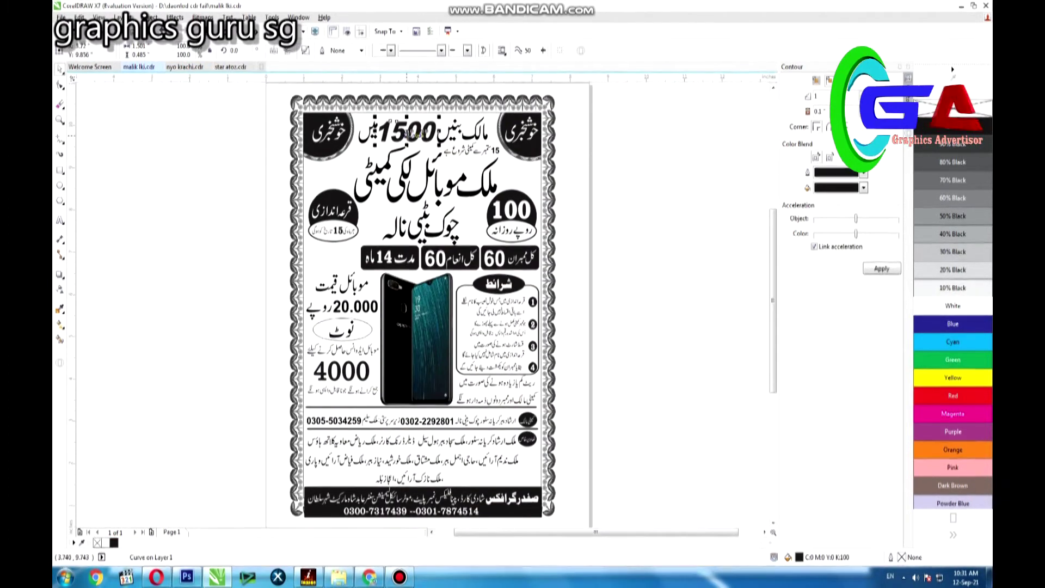
pyautogui.click(481, 154)
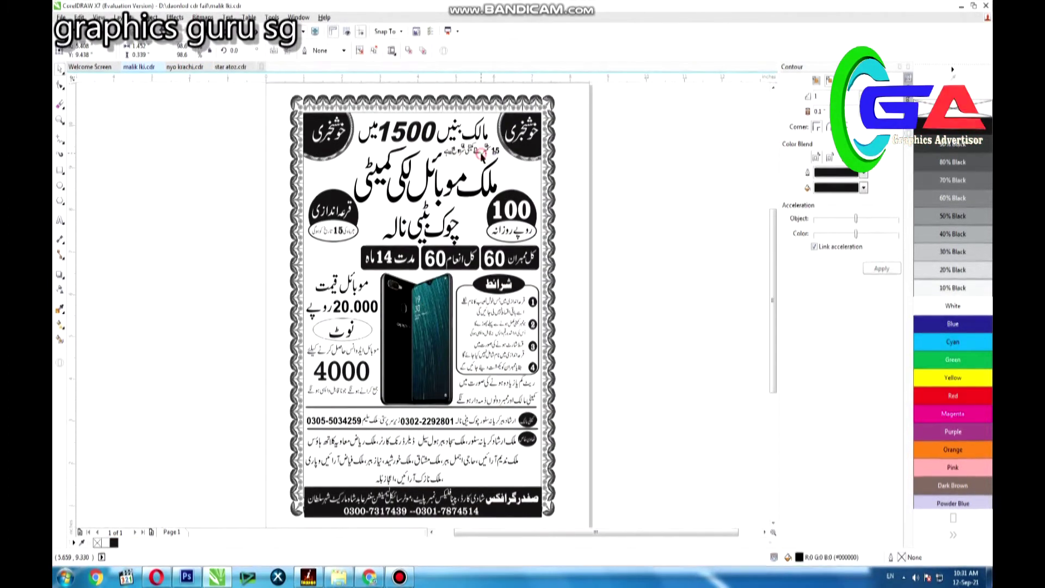
pyautogui.click(481, 150)
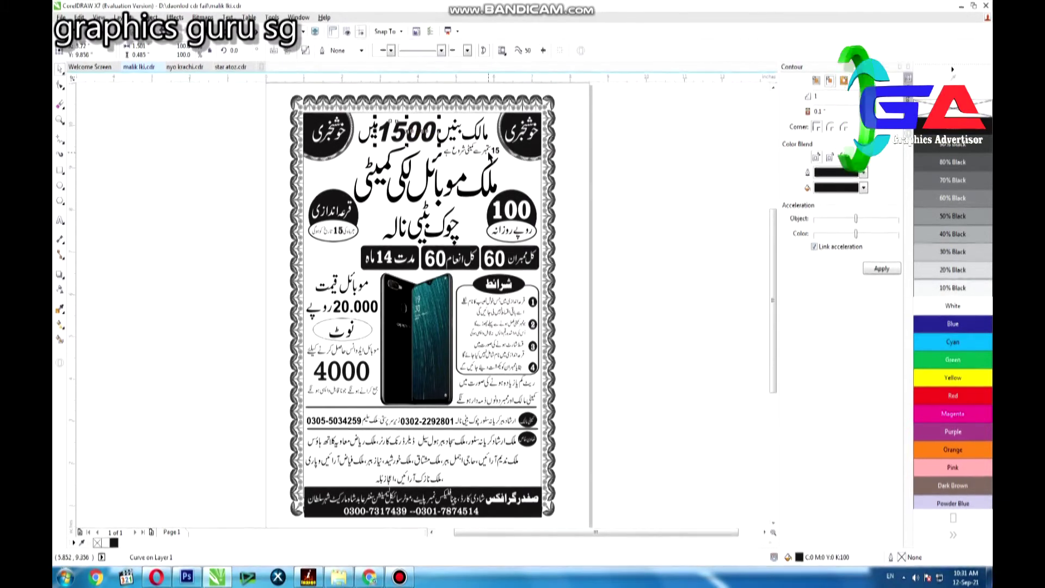
pyautogui.scroll(2, 481, 151)
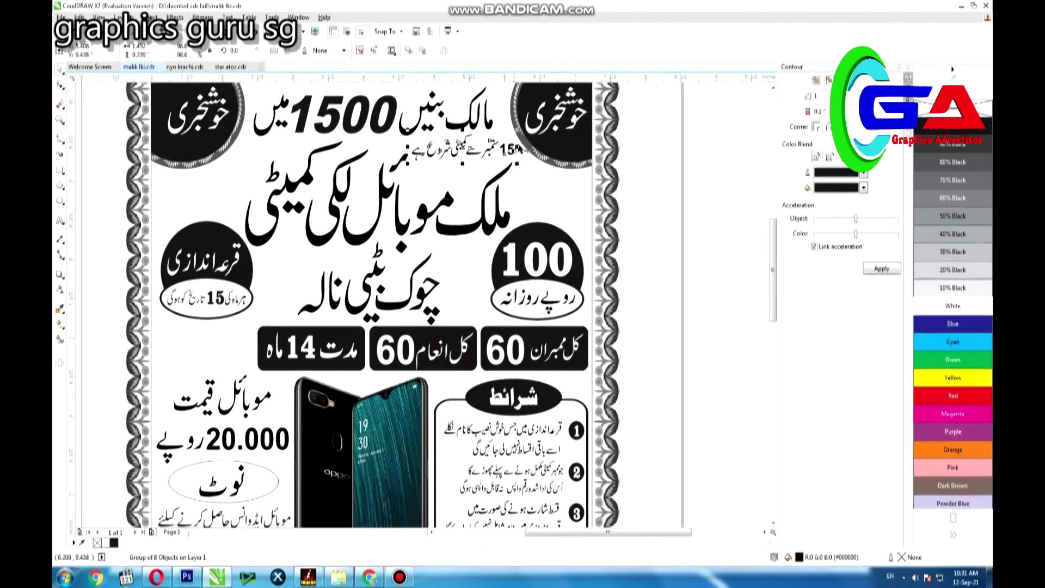
pyautogui.moveTo(518, 163); pyautogui.dragTo(498, 158)
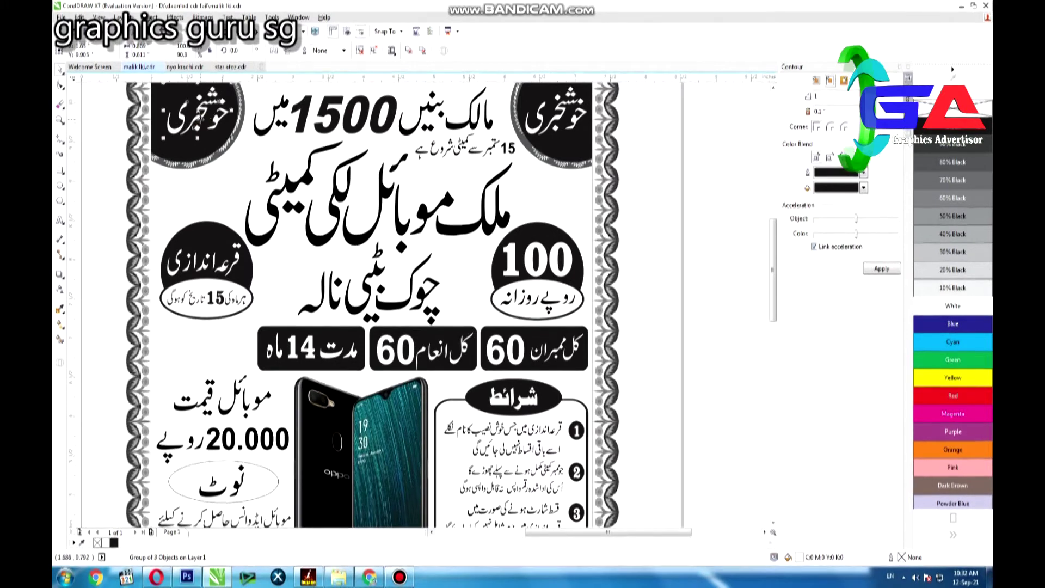
# Step: Replace the headline's 1500 with 1000, scaled into place and converted to curves
pyautogui.click(353, 116)
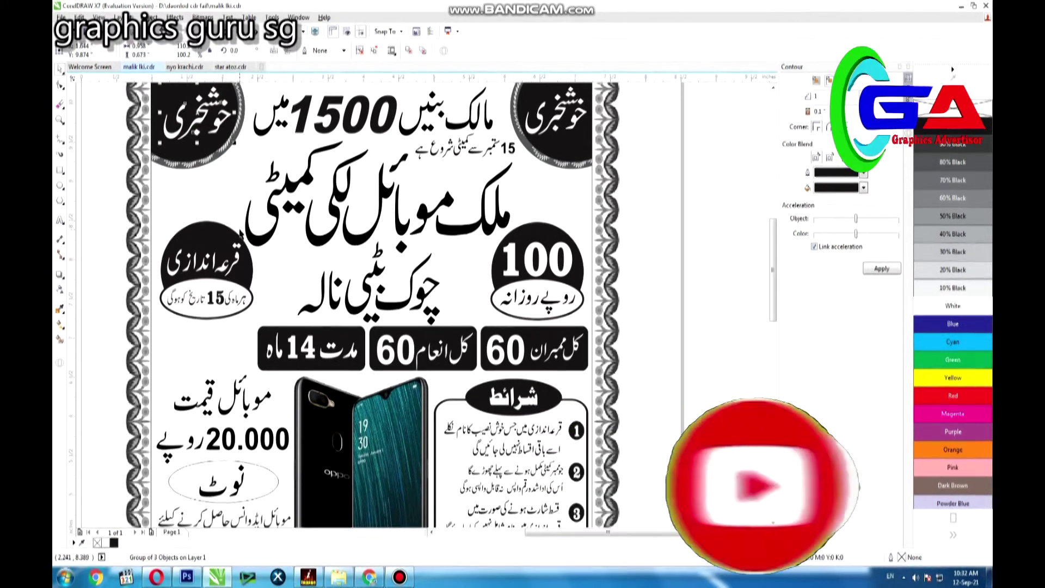
pyautogui.press('Delete')
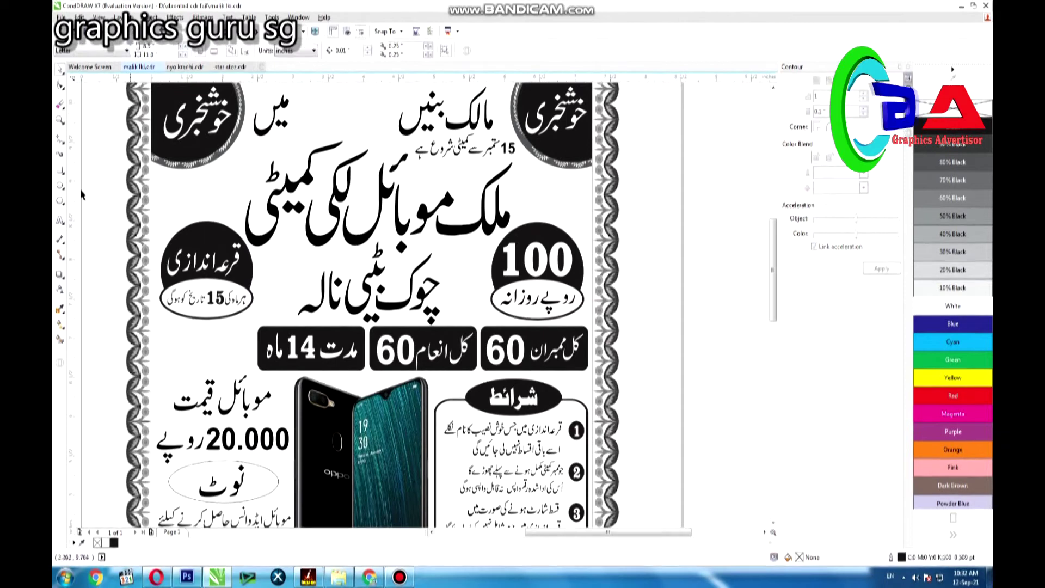
pyautogui.click(60, 220)
pyautogui.click(96, 204)
pyautogui.write('1000')
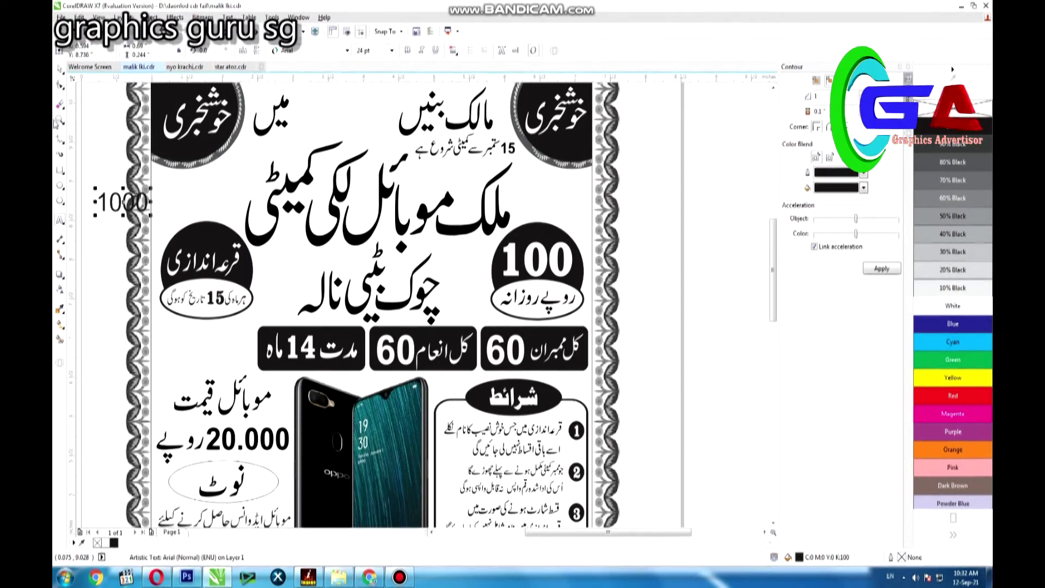
pyautogui.moveTo(122, 192)
pyautogui.mouseDown()
pyautogui.moveTo(313, 115)
pyautogui.moveTo(388, 123)
pyautogui.mouseUp()
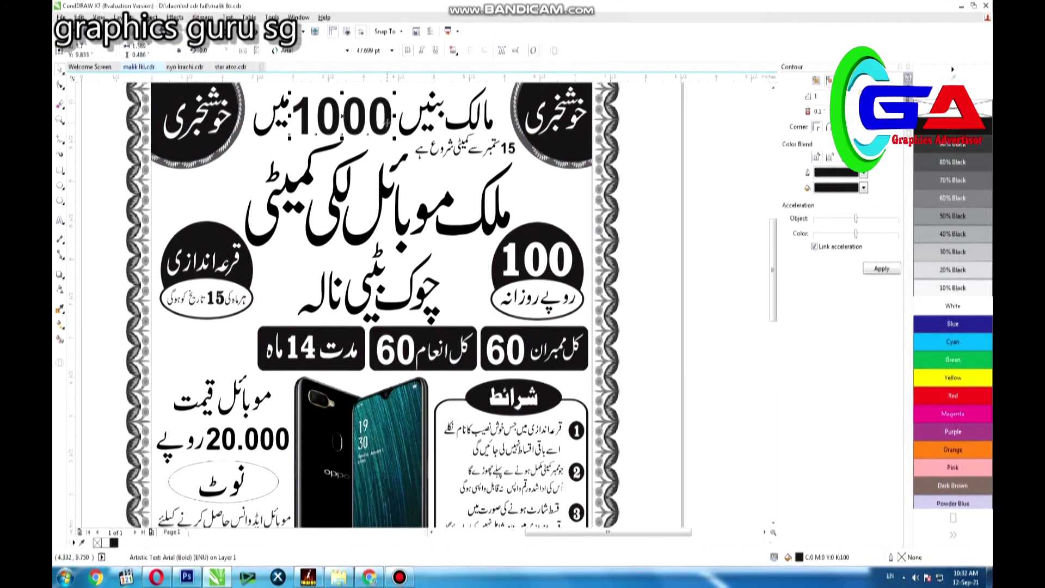
pyautogui.hotkey('ctrl', 'q')
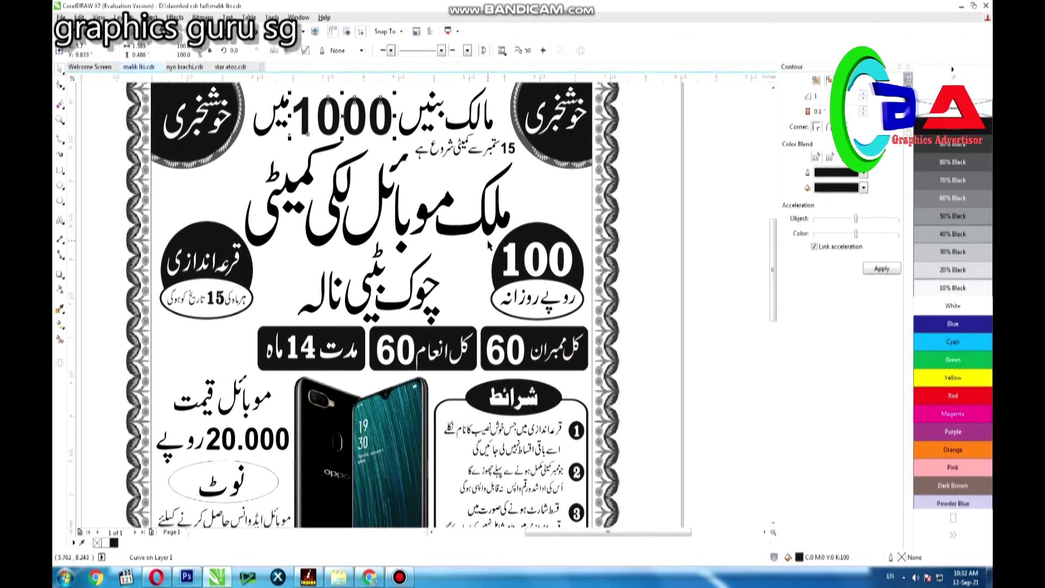
pyautogui.moveTo(664, 218); pyautogui.dragTo(480, 325)
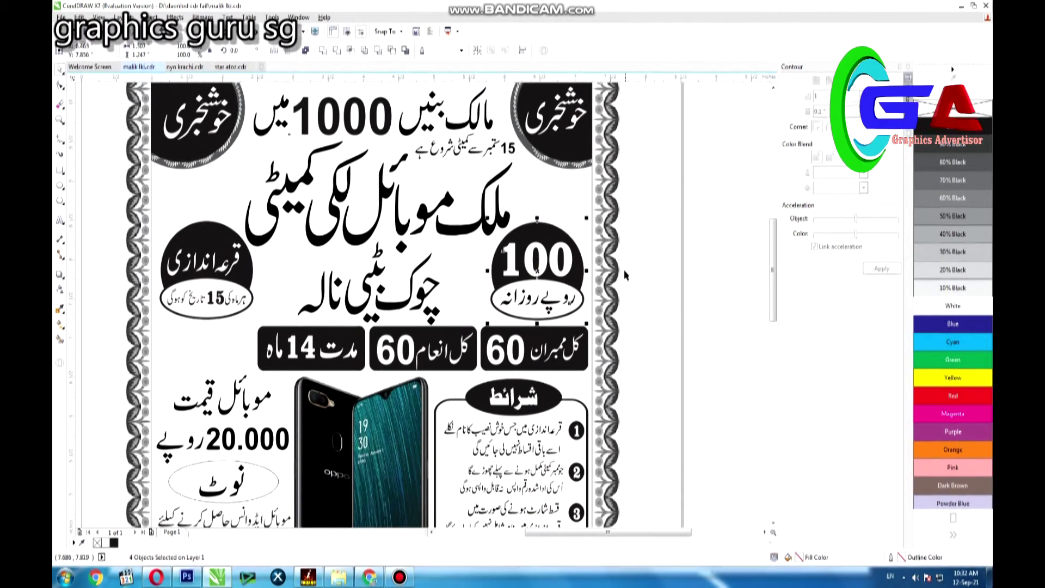
# Step: Delete the 100-per-day circle and replace the 60 in the prize and members boxes with 56
pyautogui.press('Delete')
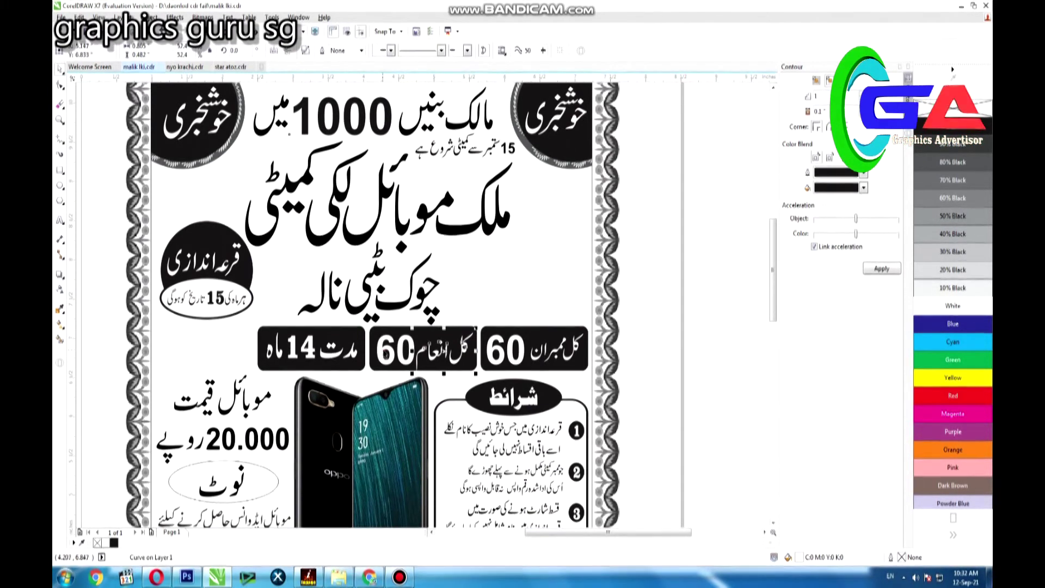
pyautogui.press('Delete')
pyautogui.click(495, 349)
pyautogui.press('Delete')
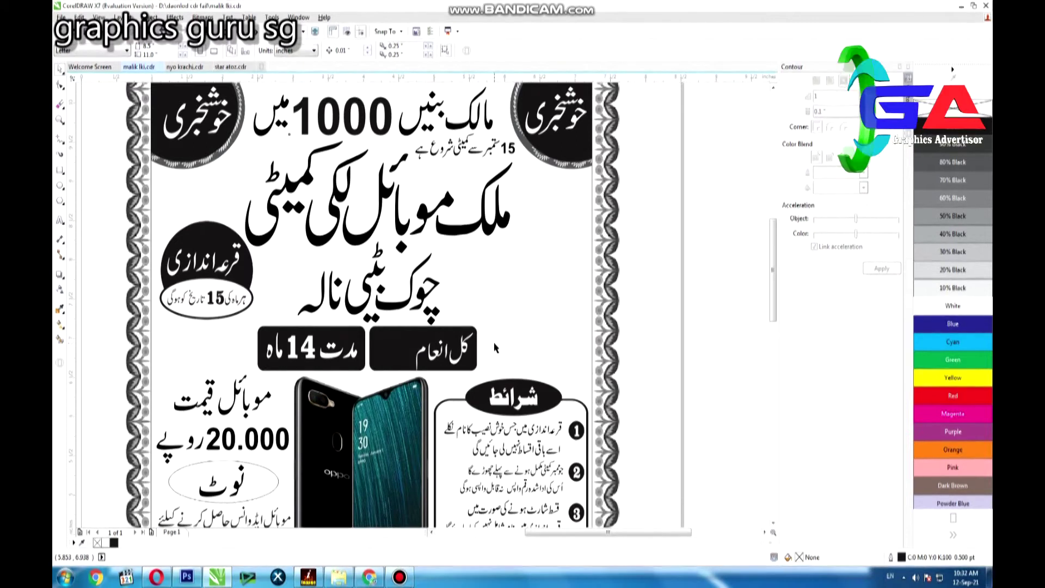
pyautogui.hotkey('ctrl', 'z')
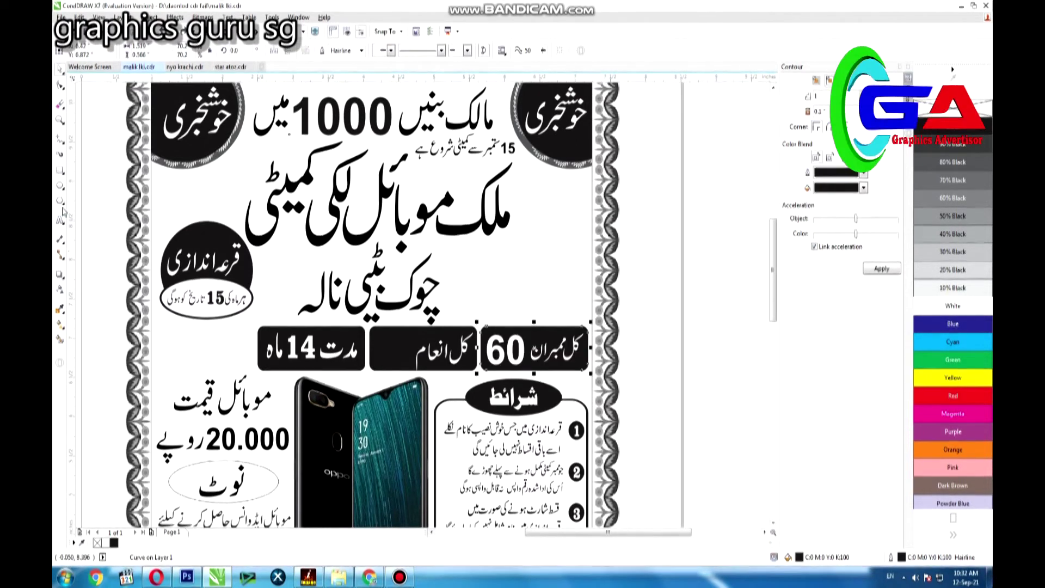
pyautogui.click(59, 221)
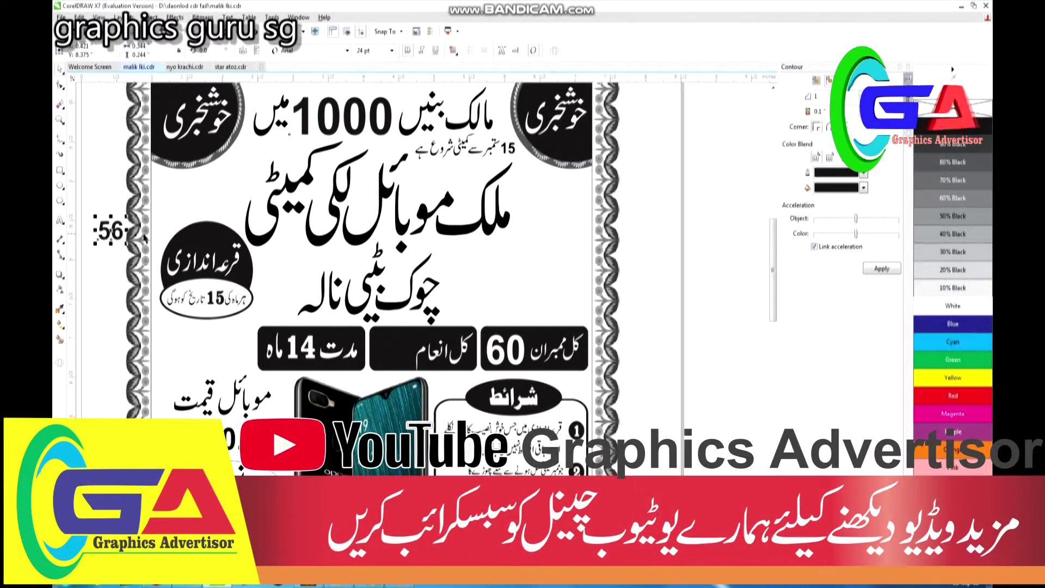
pyautogui.moveTo(108, 231); pyautogui.dragTo(433, 364)
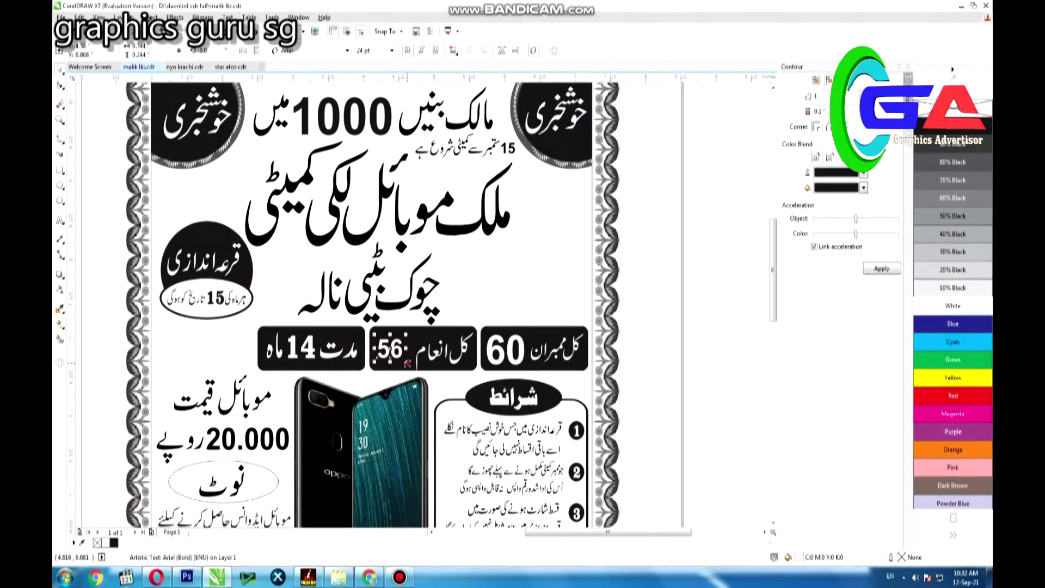
pyautogui.moveTo(395, 349)
pyautogui.mouseDown()
pyautogui.moveTo(542, 354)
pyautogui.moveTo(527, 330)
pyautogui.mouseUp()
pyautogui.click(546, 354)
pyautogui.write('12')
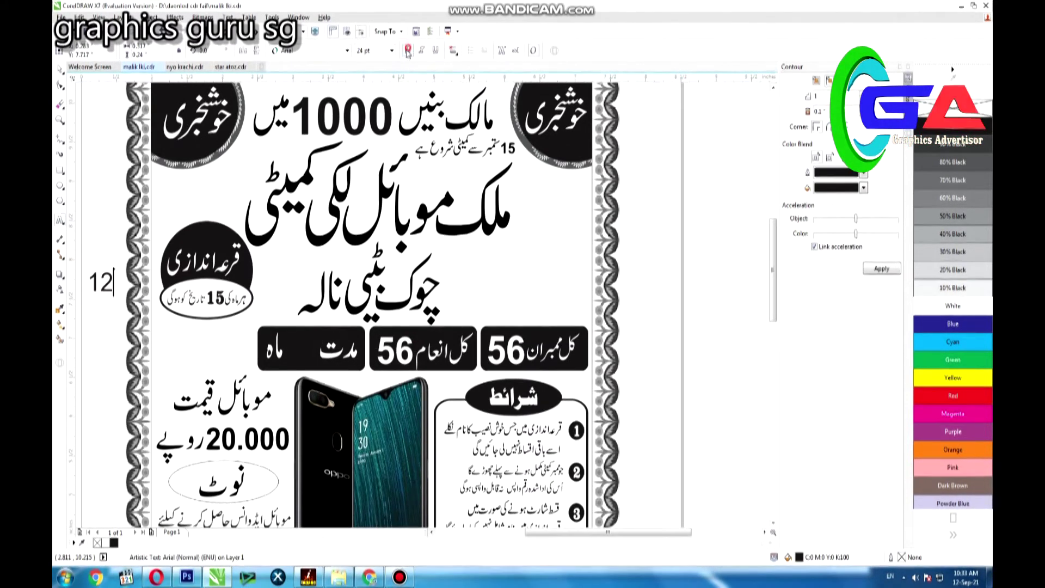
# Step: Place a white 12 in the duration box
pyautogui.moveTo(103, 283); pyautogui.dragTo(306, 351)
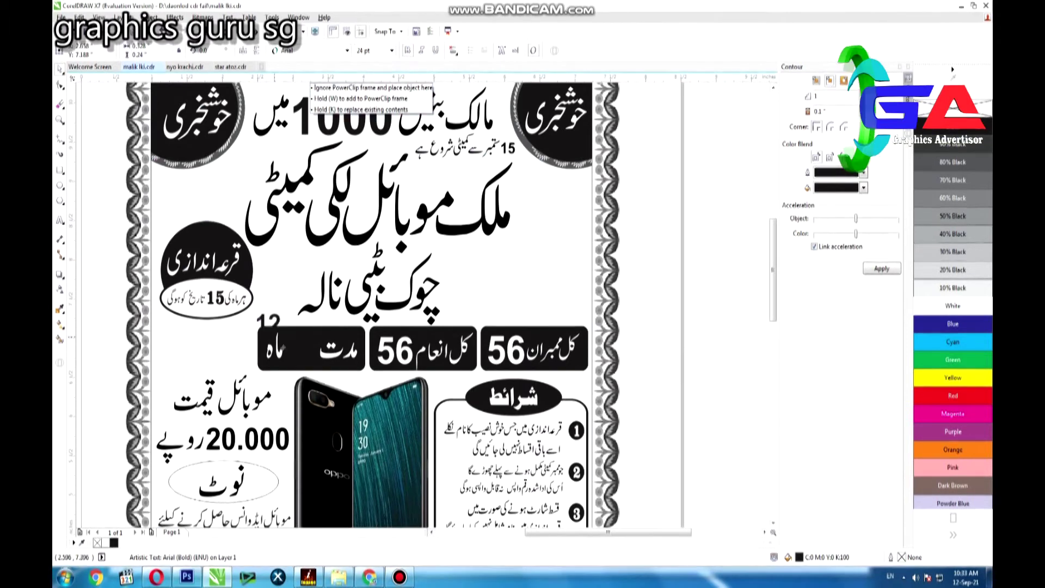
pyautogui.click(953, 305)
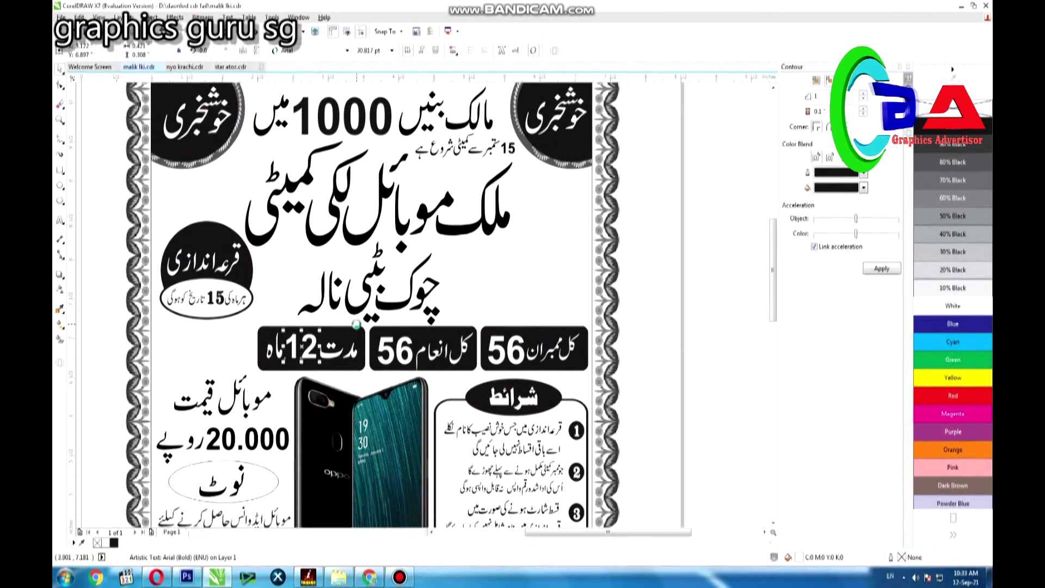
pyautogui.moveTo(251, 320); pyautogui.dragTo(634, 383)
pyautogui.click(230, 316)
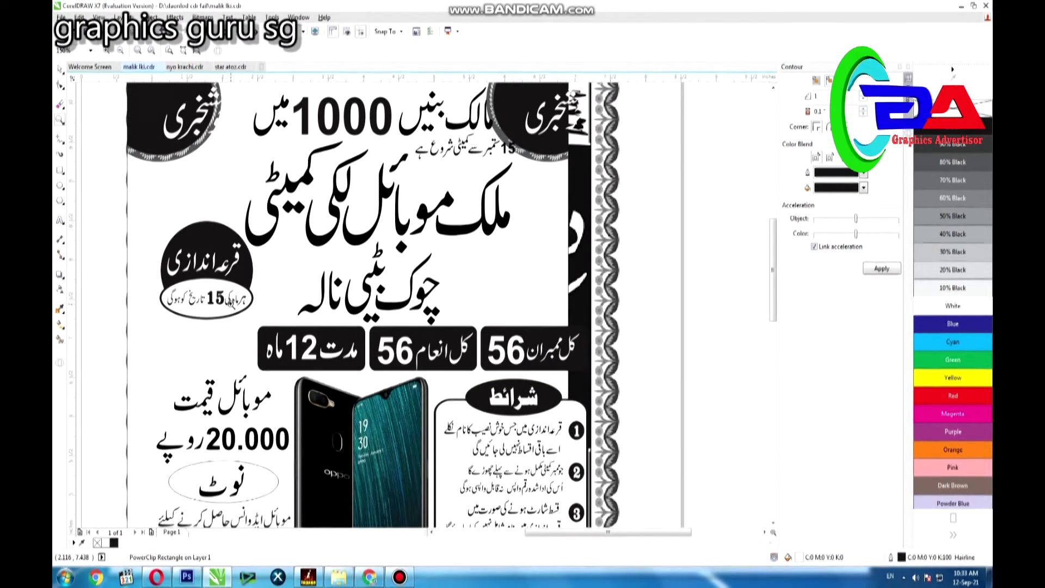
# Step: Undo the accidental PowerClip, then move the 12 back into the duration box and enlarge it
pyautogui.hotkey('ctrl', 'z')
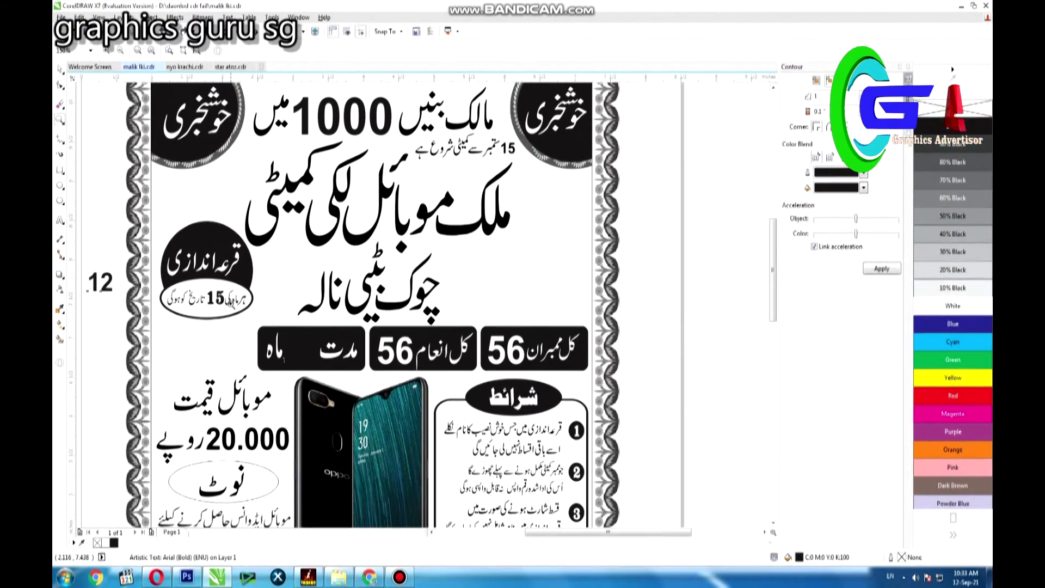
pyautogui.moveTo(100, 281); pyautogui.dragTo(297, 351)
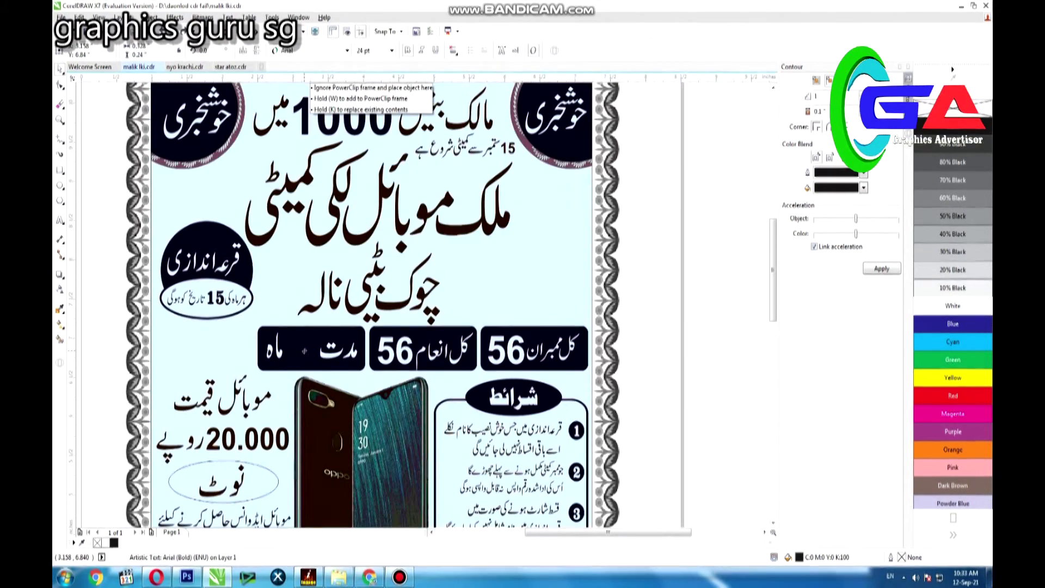
pyautogui.scroll(3, 296, 357)
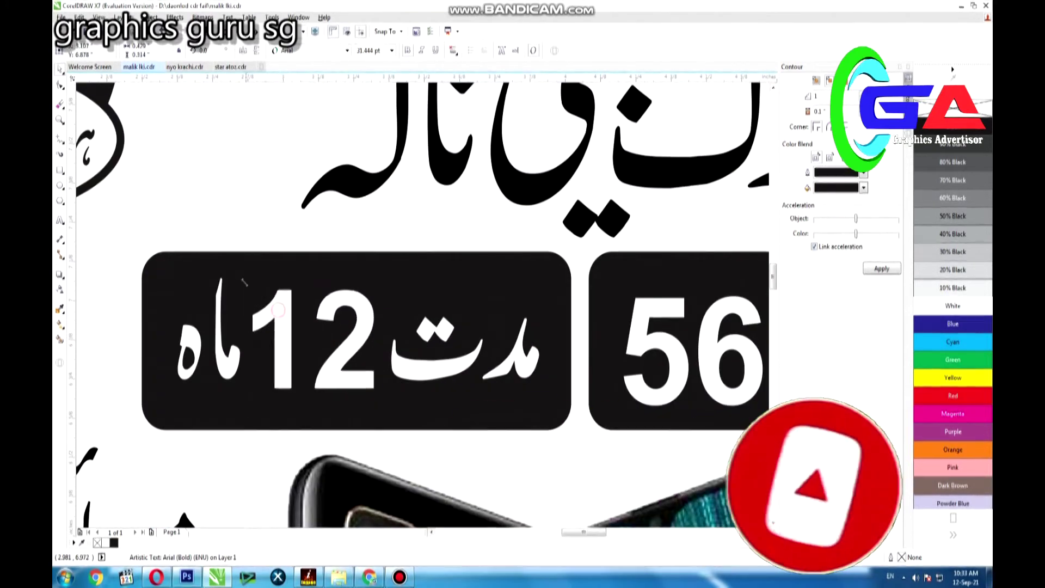
pyautogui.moveTo(279, 321); pyautogui.dragTo(237, 276)
pyautogui.scroll(-2, 308, 325)
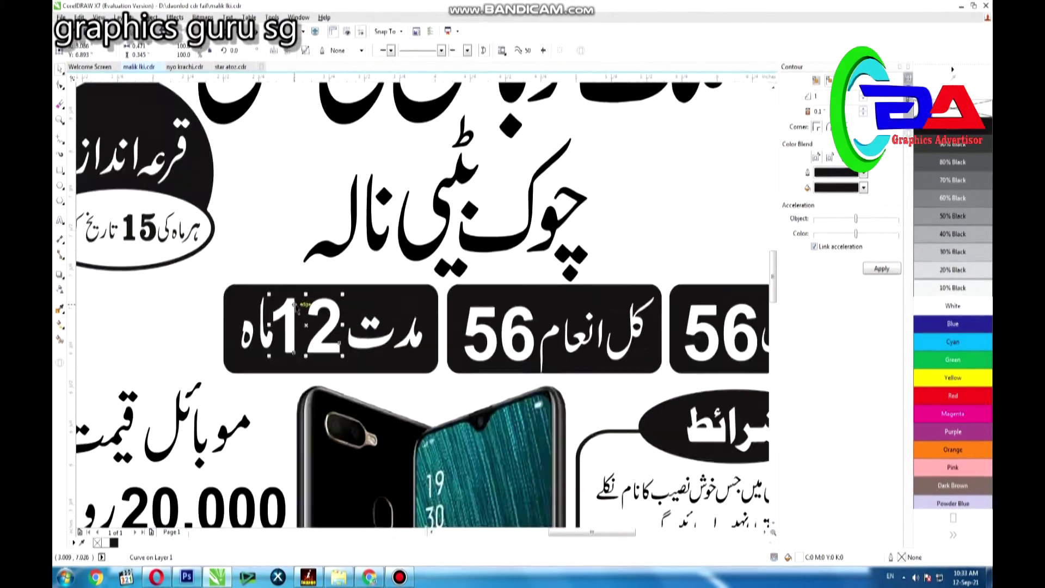
pyautogui.scroll(-2, 309, 324)
# Step: Scale the چوک ٹی نالہ text group down and shift it to the right
pyautogui.click(415, 262)
pyautogui.moveTo(670, 191); pyautogui.dragTo(293, 300)
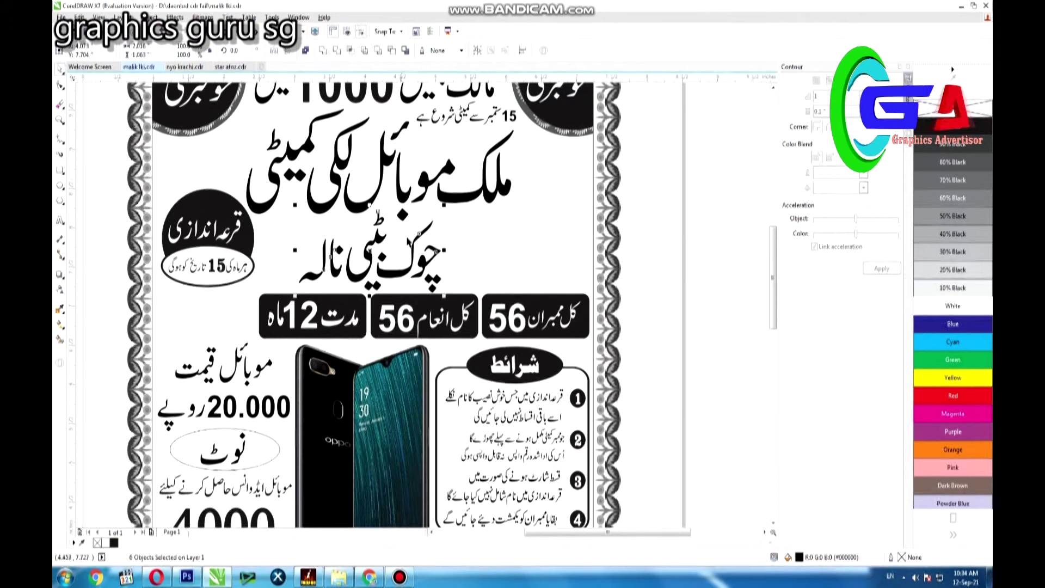
pyautogui.moveTo(445, 250); pyautogui.dragTo(536, 259)
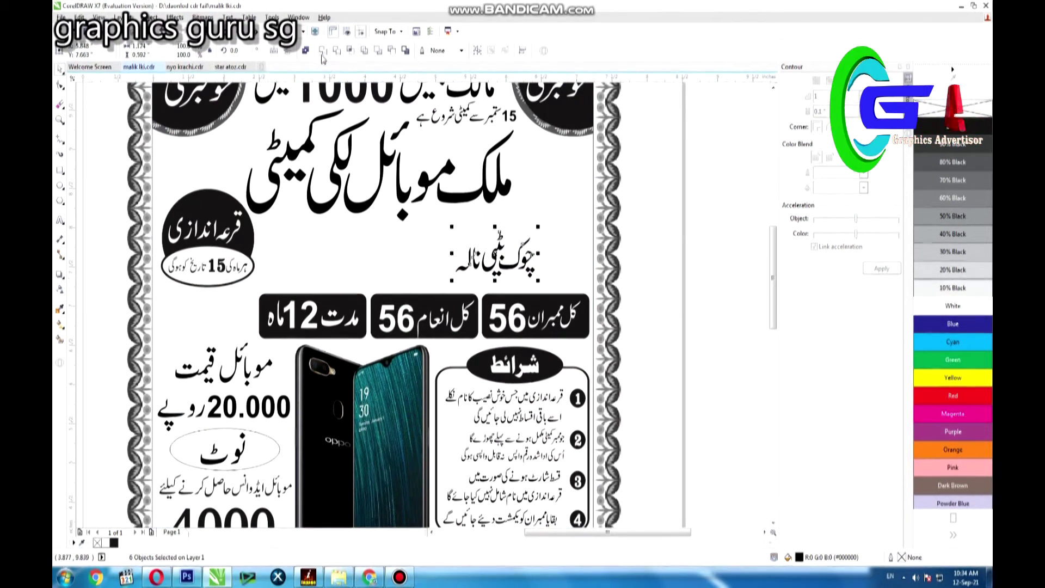
pyautogui.click(627, 295)
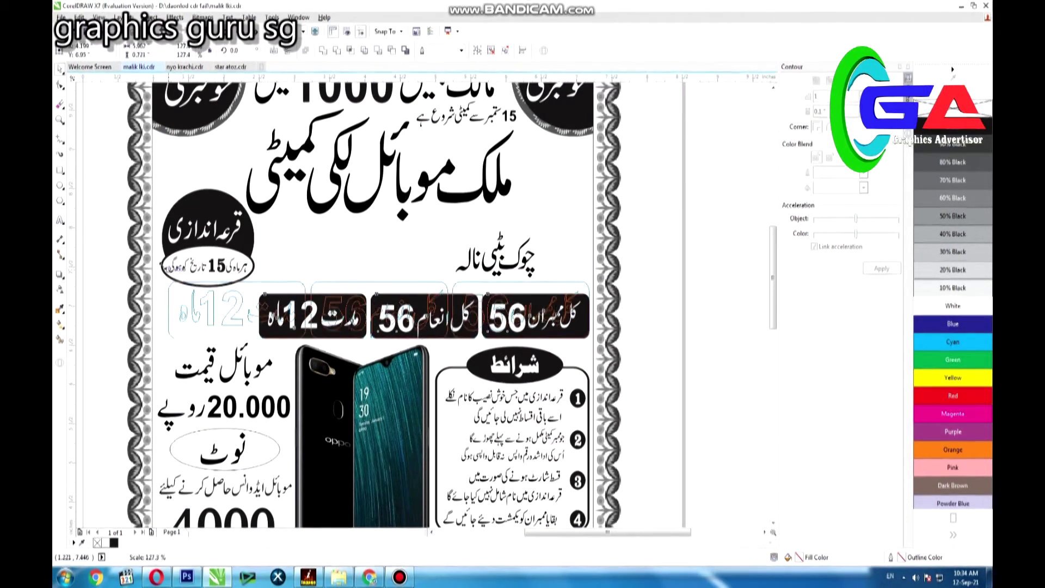
# Step: Stretch the three black boxes leftward and match the members and prize box heights
pyautogui.moveTo(255, 289); pyautogui.dragTo(158, 277)
pyautogui.click(516, 284)
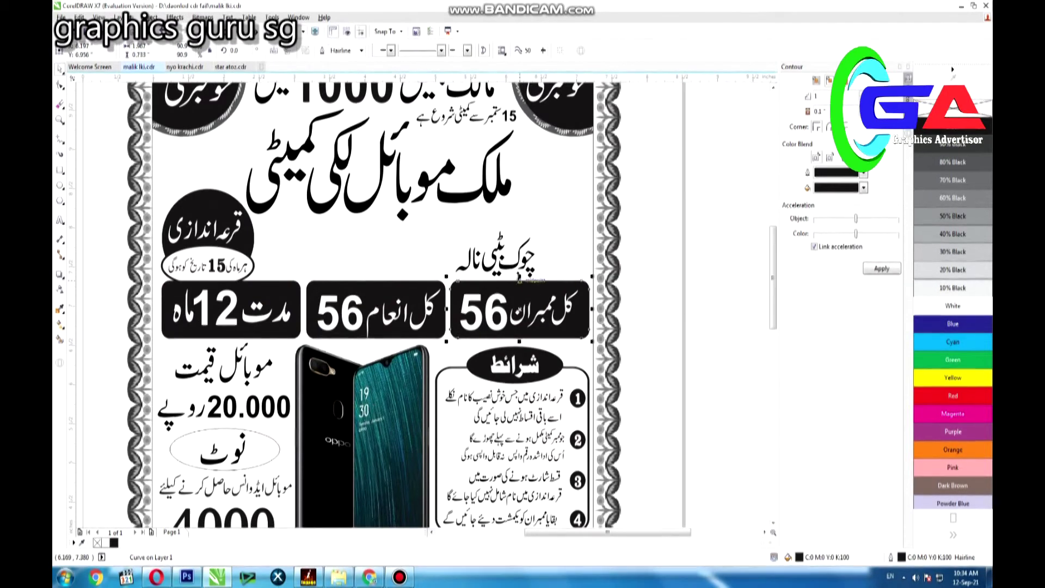
pyautogui.moveTo(518, 278); pyautogui.dragTo(514, 286)
pyautogui.click(389, 288)
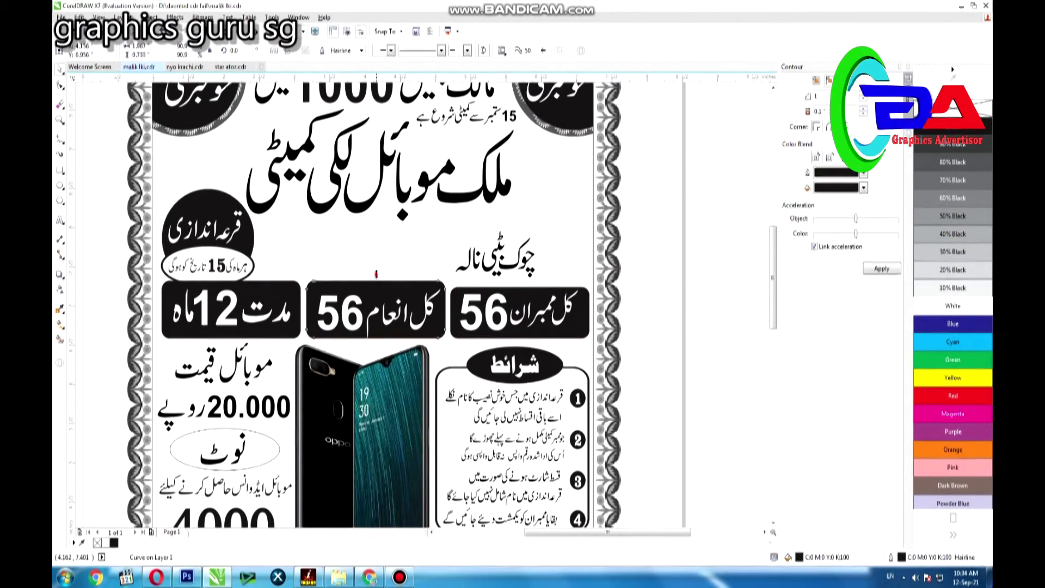
pyautogui.moveTo(380, 283); pyautogui.dragTo(380, 288)
pyautogui.click(231, 309)
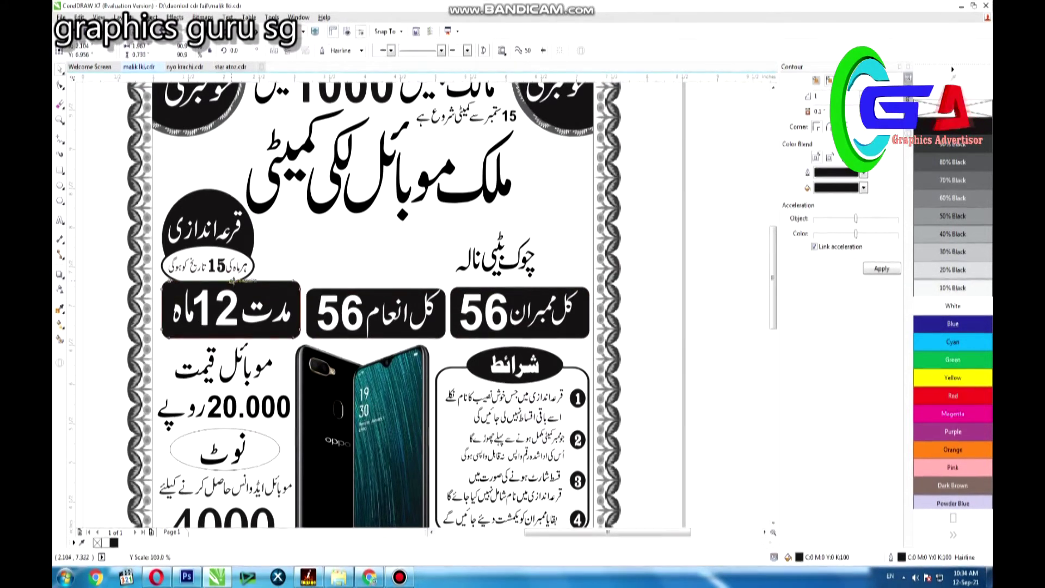
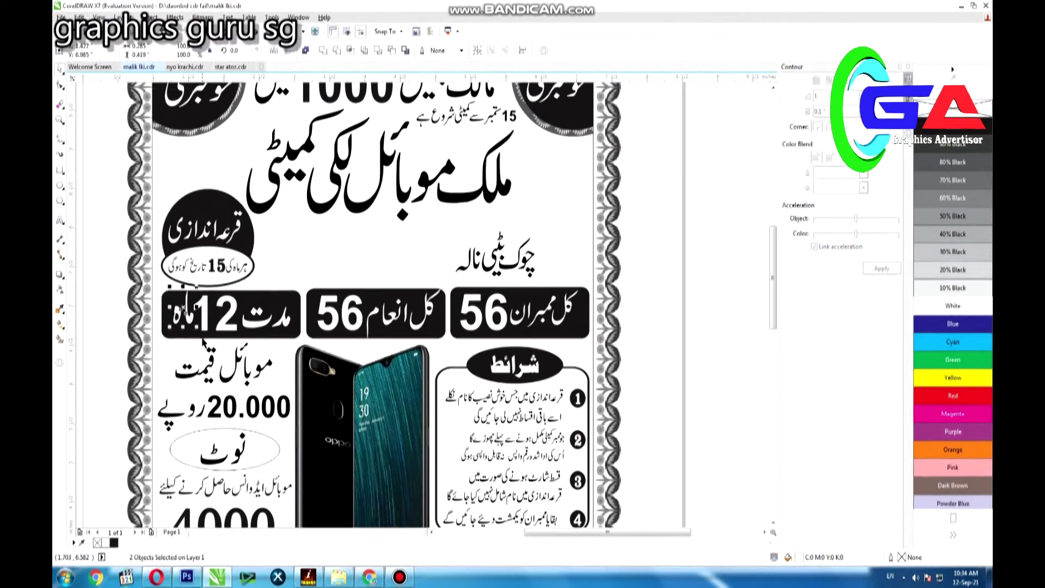
# Step: Delete the black lucky-draw circle together with its text
pyautogui.click(340, 313)
pyautogui.moveTo(150, 182); pyautogui.dragTo(262, 297)
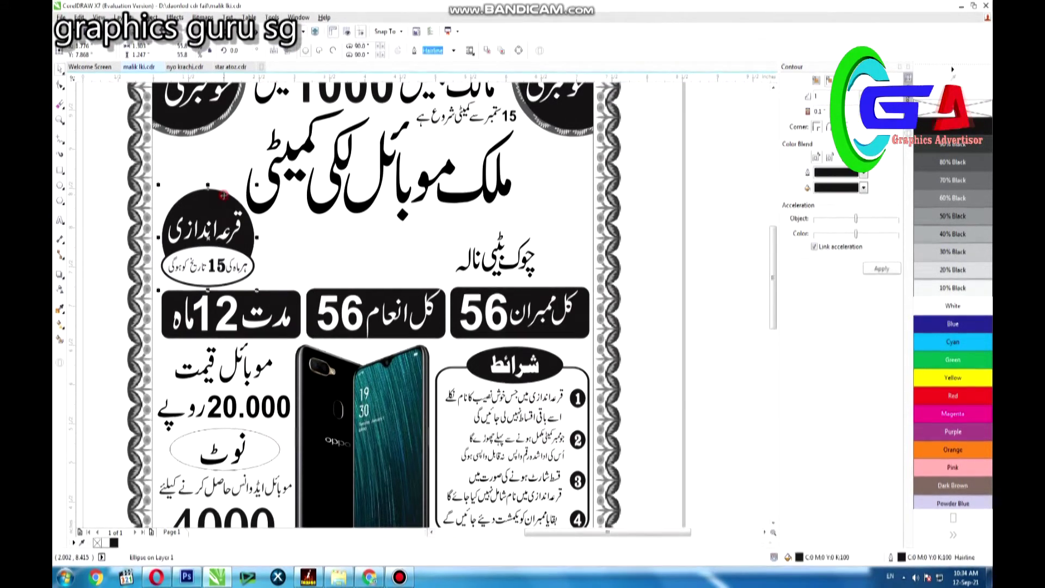
pyautogui.press('Delete')
# Step: Move the قرعہ اندازی heading to the top of the oval and shrink the date line to fit beneath it
pyautogui.moveTo(91, 173); pyautogui.dragTo(272, 273)
pyautogui.moveTo(183, 237); pyautogui.dragTo(210, 251)
pyautogui.scroll(3, 210, 253)
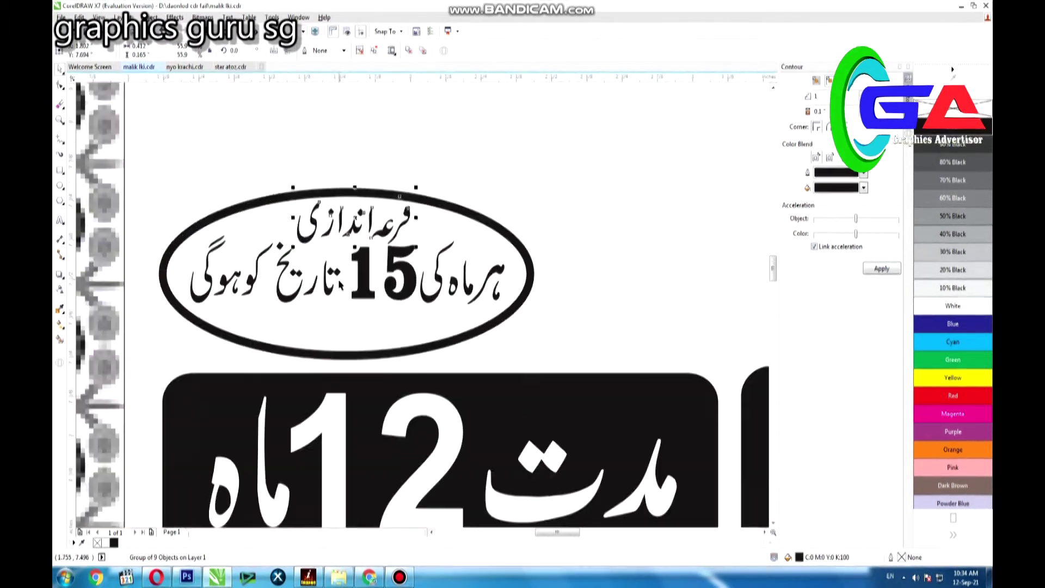
pyautogui.click(461, 305)
pyautogui.moveTo(462, 305); pyautogui.dragTo(430, 305)
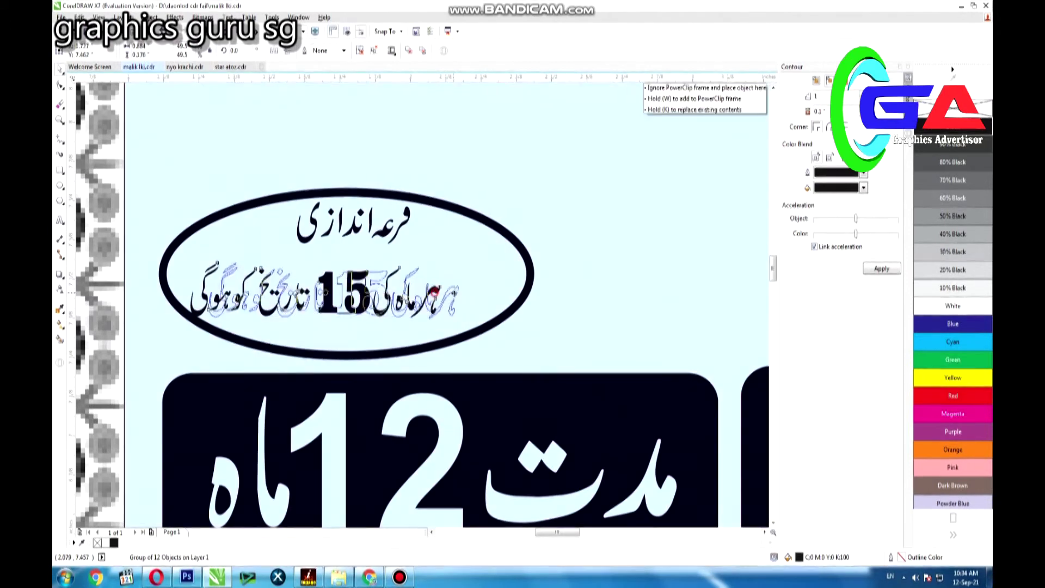
pyautogui.moveTo(360, 225)
pyautogui.mouseDown()
pyautogui.moveTo(390, 240)
pyautogui.moveTo(415, 231)
pyautogui.mouseUp()
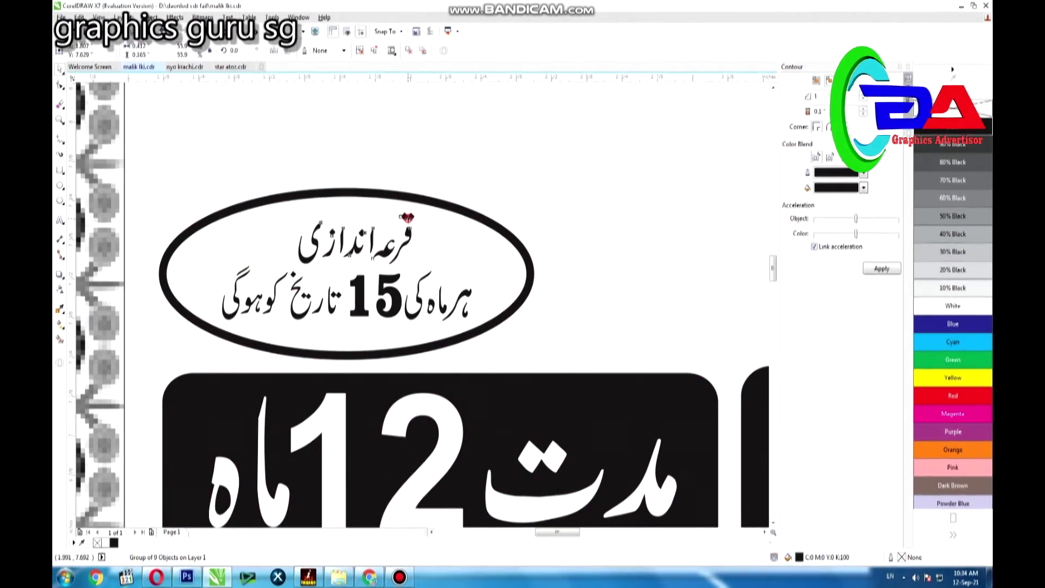
pyautogui.click(381, 275)
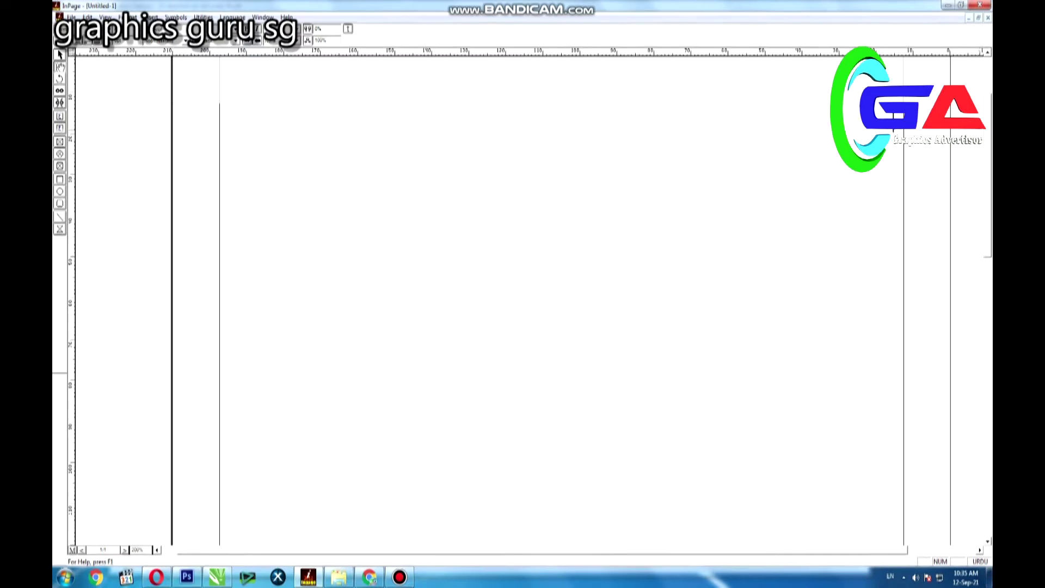
# Step: Type the Urdu draw-timing line ending with ہوگی on the blank InPage page
pyautogui.write('گ')
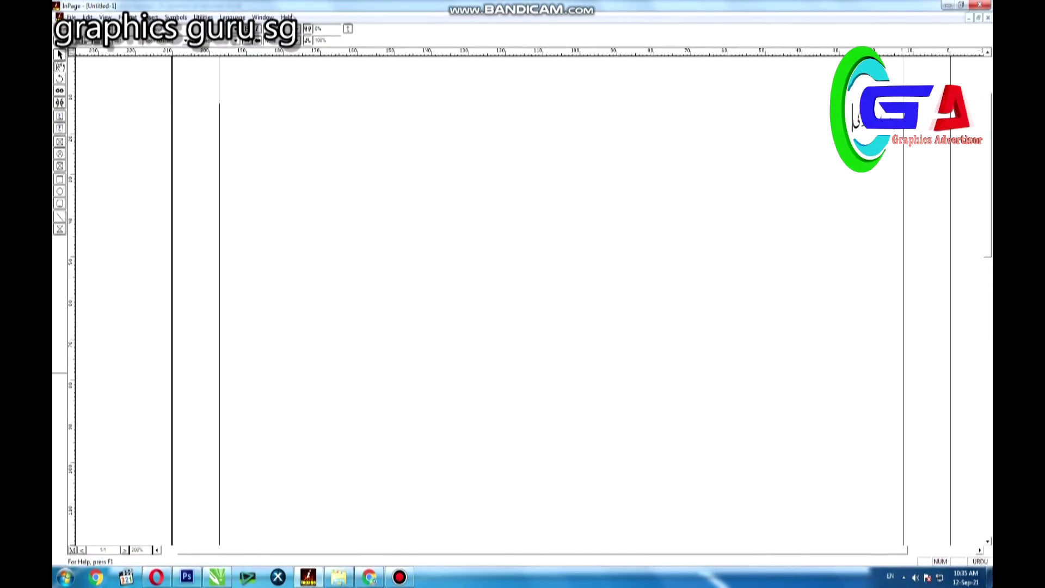
# Step: Paste the new Urdu line from InPage into CorelDRAW, shrink it and zoom in beside the flyer
pyautogui.click(529, 239)
pyautogui.click(211, 578)
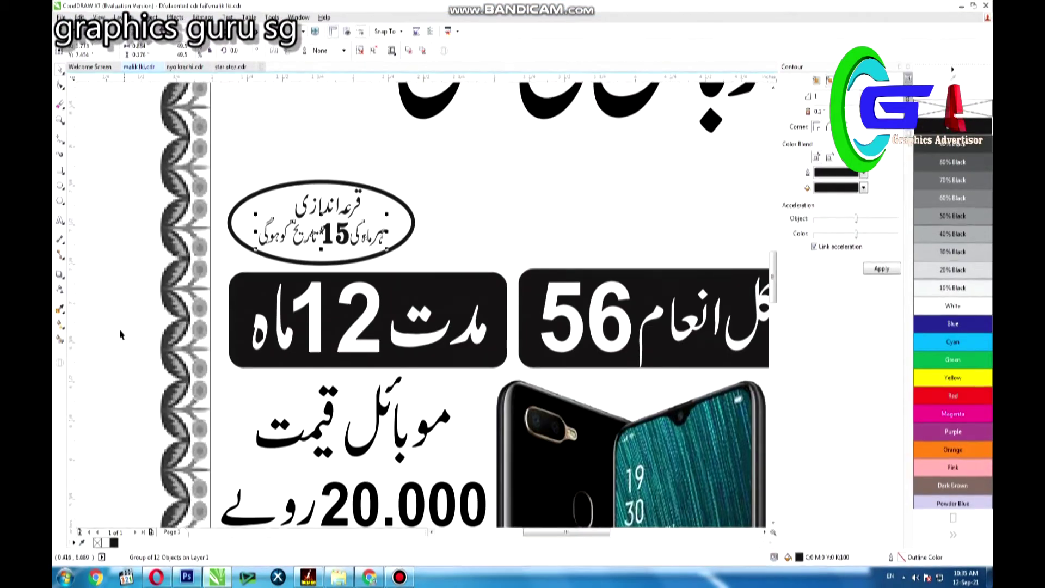
pyautogui.hotkey('ctrl', 'v')
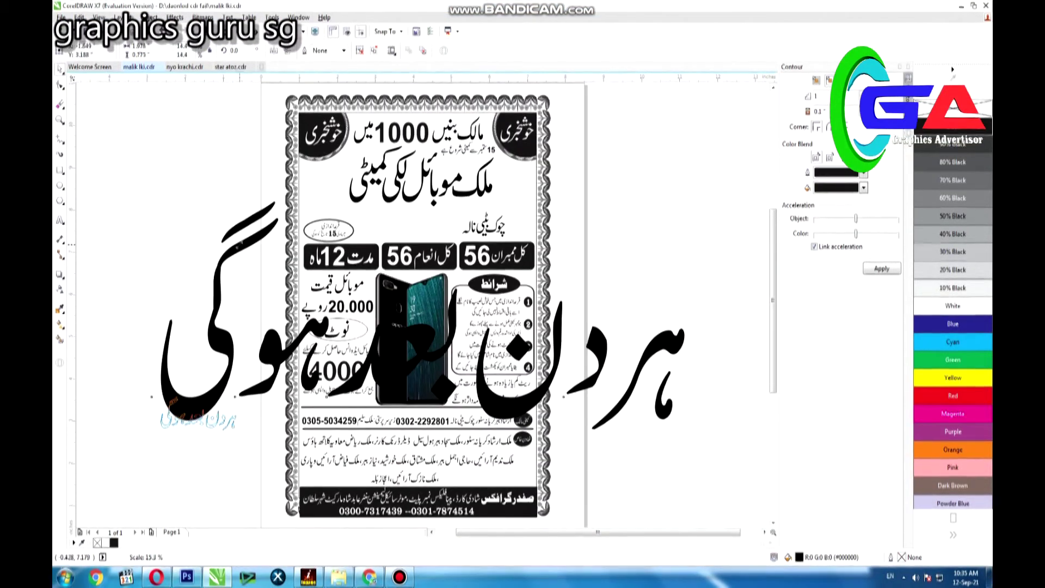
pyautogui.moveTo(687, 201); pyautogui.dragTo(305, 348)
pyautogui.moveTo(251, 370); pyautogui.dragTo(250, 221)
pyautogui.press('z')
pyautogui.click(181, 215)
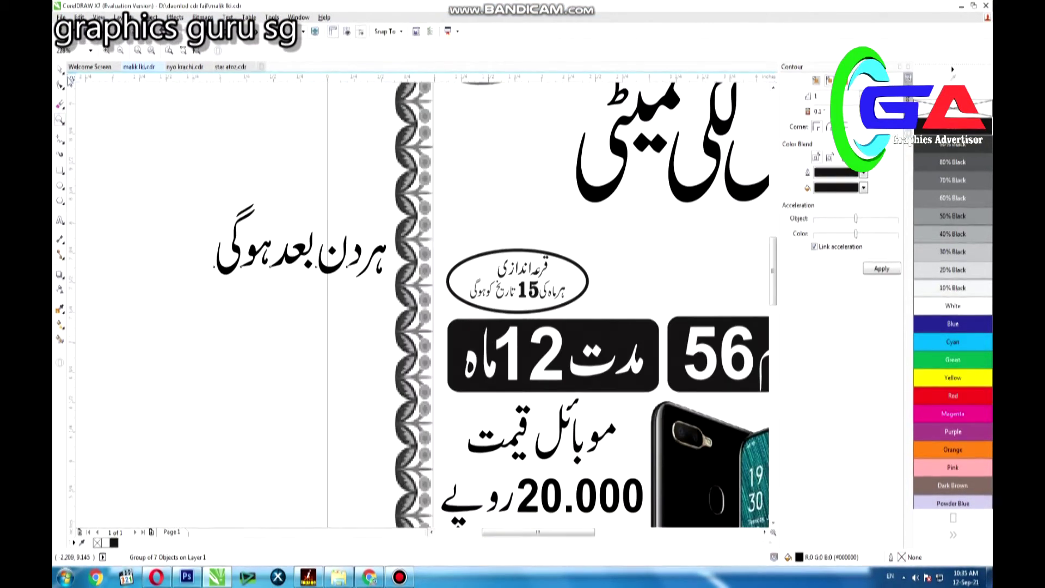
pyautogui.press('space')
# Step: Insert the old line's bold 15 after ہر, group the new line and fit it in the oval
pyautogui.moveTo(528, 291)
pyautogui.mouseDown()
pyautogui.moveTo(224, 351)
pyautogui.moveTo(201, 377)
pyautogui.mouseUp()
pyautogui.click(299, 276)
pyautogui.moveTo(299, 276); pyautogui.dragTo(238, 277)
pyautogui.click(218, 359)
pyautogui.moveTo(301, 264); pyautogui.dragTo(311, 272)
pyautogui.click(328, 340)
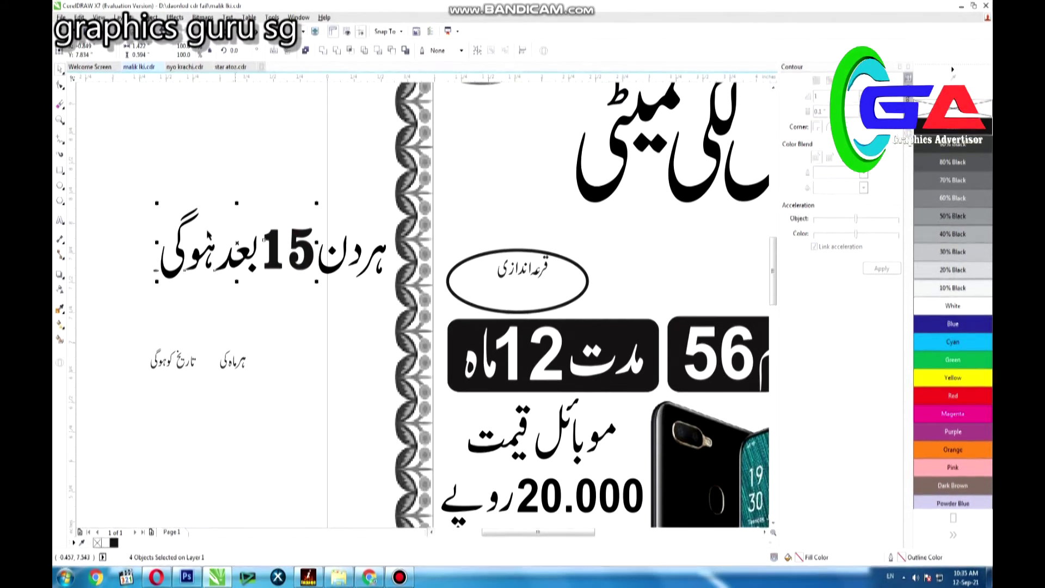
pyautogui.moveTo(284, 251); pyautogui.dragTo(292, 180)
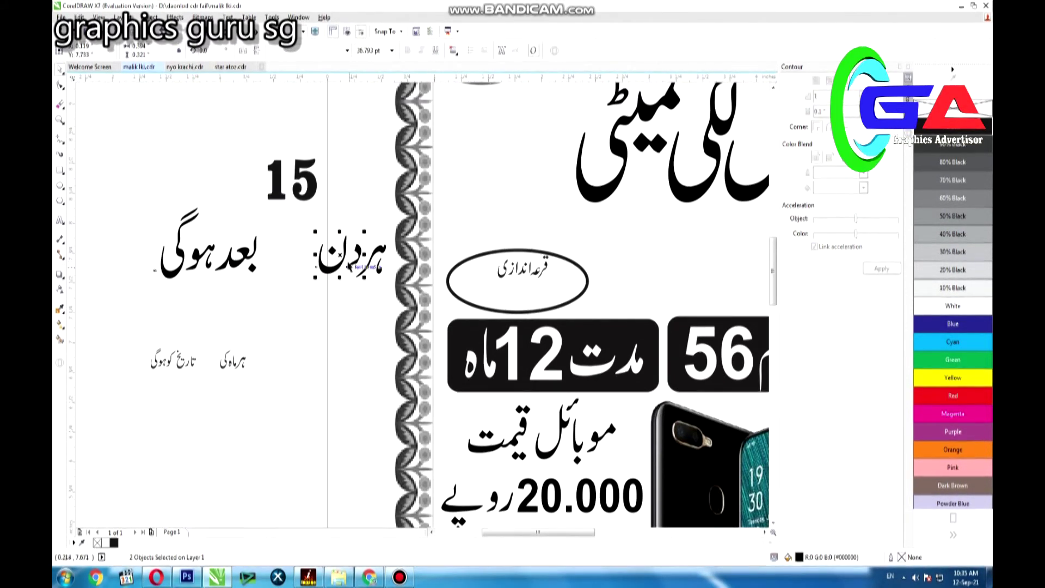
pyautogui.moveTo(335, 255); pyautogui.dragTo(280, 256)
pyautogui.moveTo(292, 179); pyautogui.dragTo(333, 250)
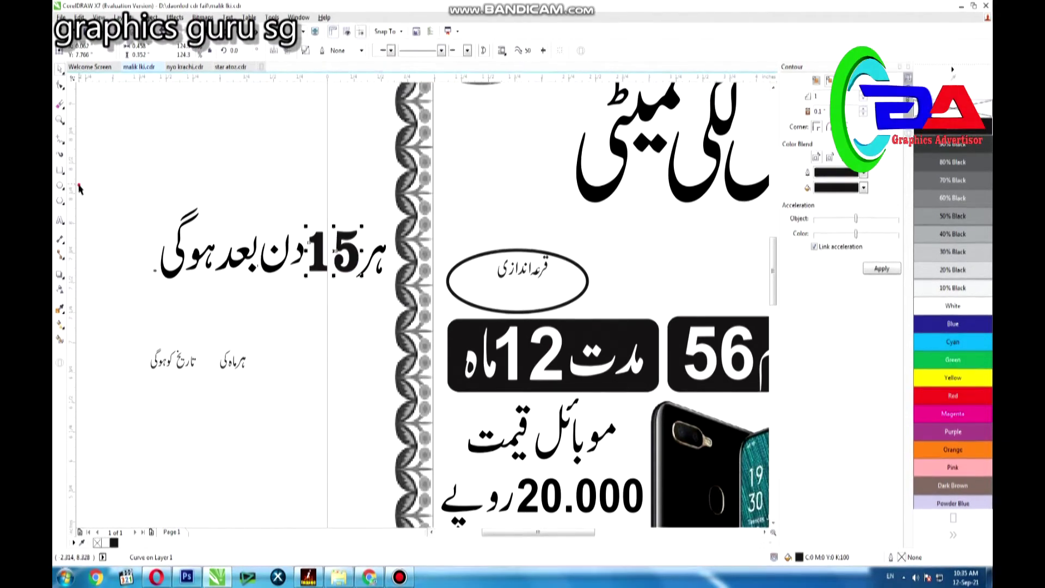
pyautogui.moveTo(79, 188); pyautogui.dragTo(381, 321)
pyautogui.hotkey('ctrl', 'g')
pyautogui.moveTo(389, 203)
pyautogui.mouseDown()
pyautogui.moveTo(267, 245)
pyautogui.moveTo(539, 288)
pyautogui.mouseUp()
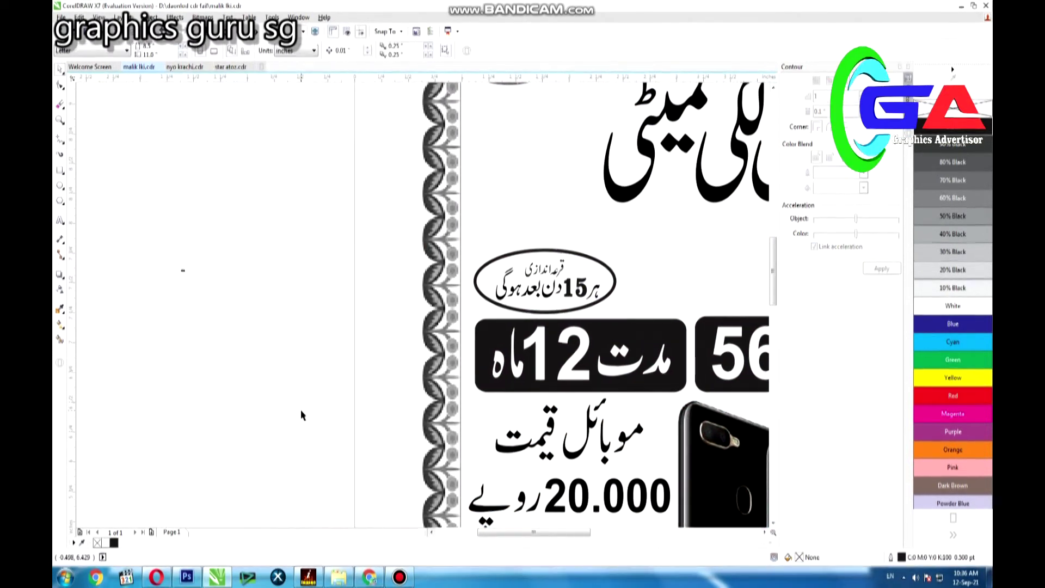
# Step: Move the location text and the oval off the flyer, and slightly enlarge the main title
pyautogui.hotkey('shift', 'F4')
pyautogui.moveTo(487, 226); pyautogui.dragTo(195, 184)
pyautogui.click(424, 179)
pyautogui.moveTo(499, 210); pyautogui.dragTo(531, 236)
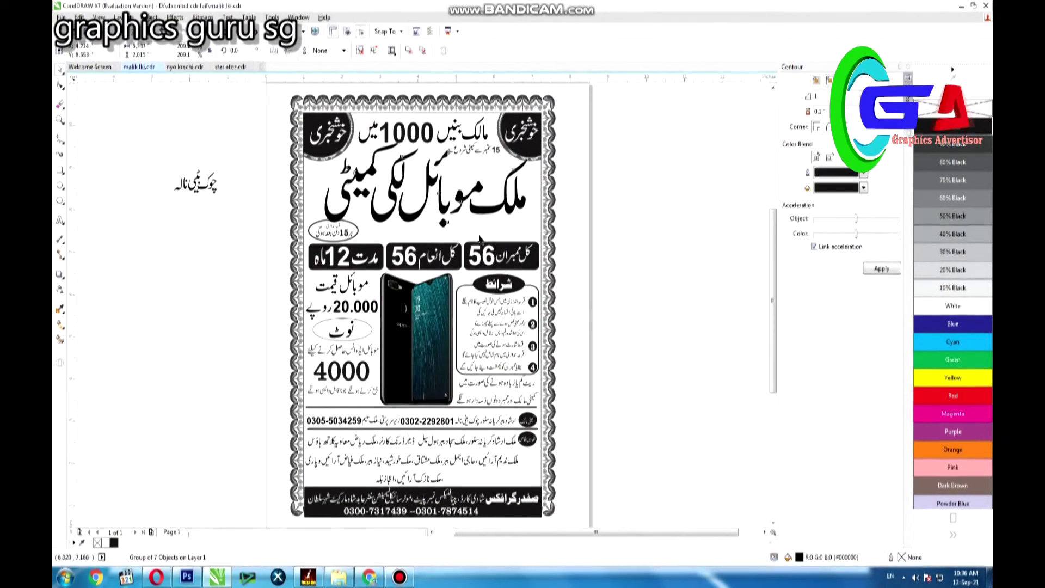
pyautogui.moveTo(333, 231); pyautogui.dragTo(204, 258)
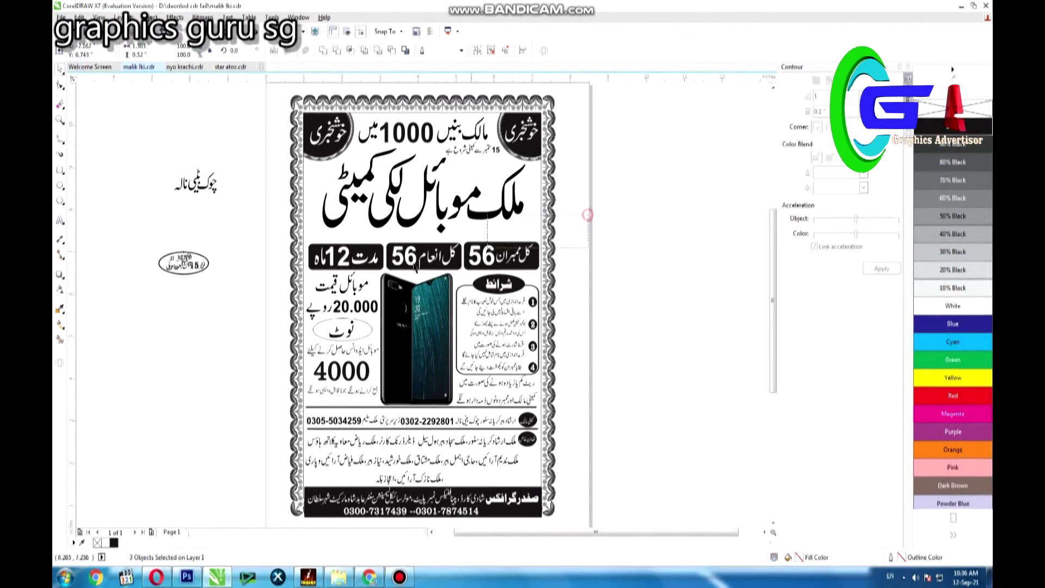
# Step: Shrink the 12/56/56 box row and add a black box at its left end
pyautogui.moveTo(311, 240); pyautogui.dragTo(360, 246)
pyautogui.click(536, 263)
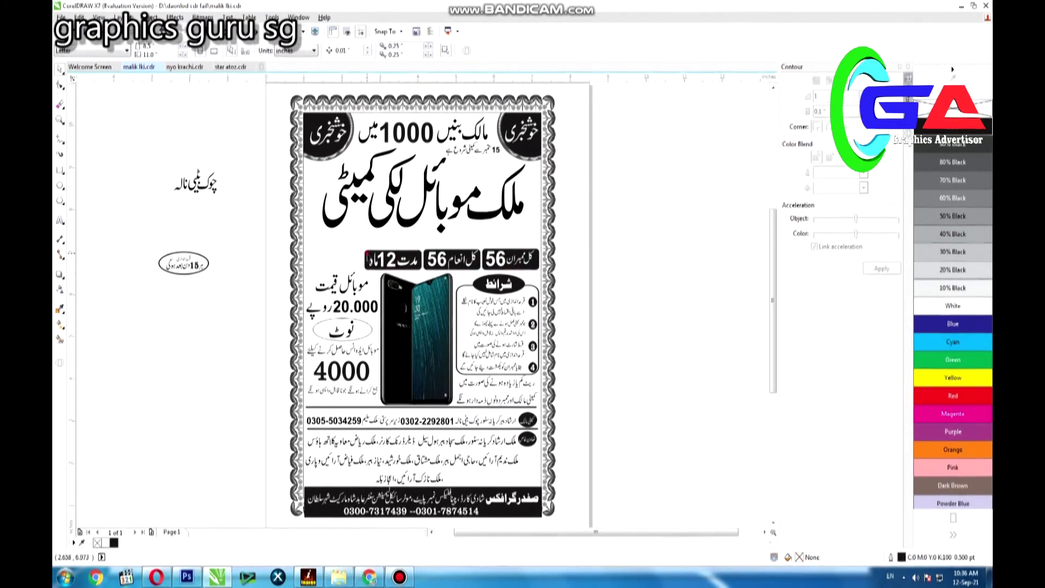
pyautogui.doubleClick(367, 253)
pyautogui.hotkey('ctrl', 'z')
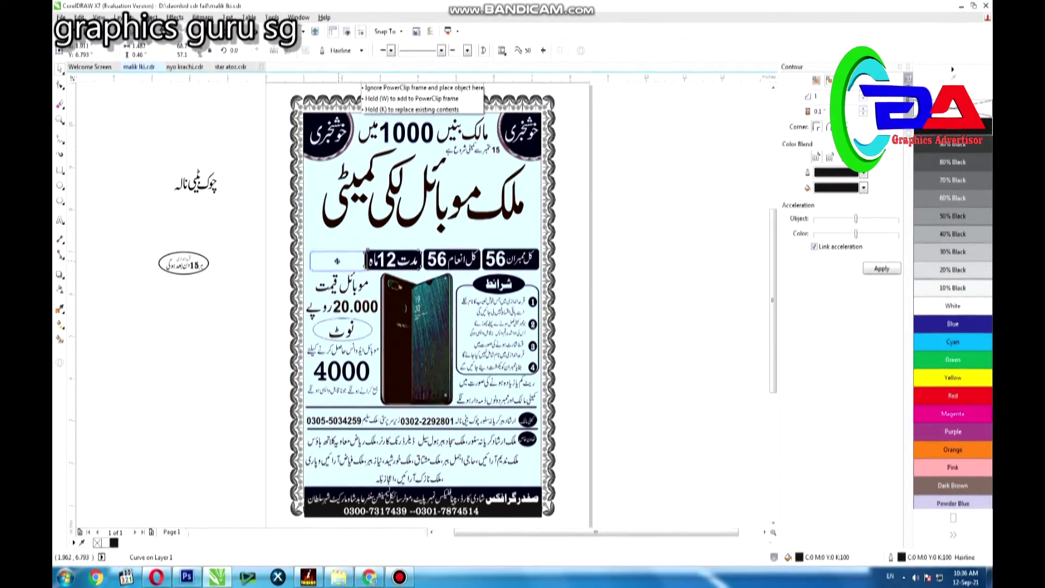
pyautogui.click(119, 214)
pyautogui.click(530, 267)
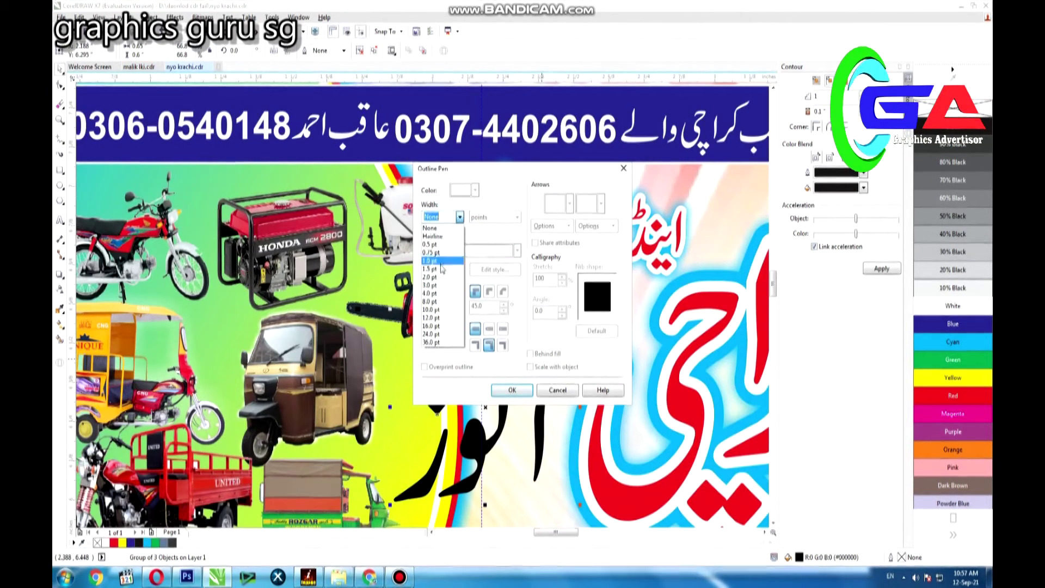
# Step: Give the آٹوز word a 3.0 pt outline and cyan fill, then convert it to a bitmap
pyautogui.click(429, 284)
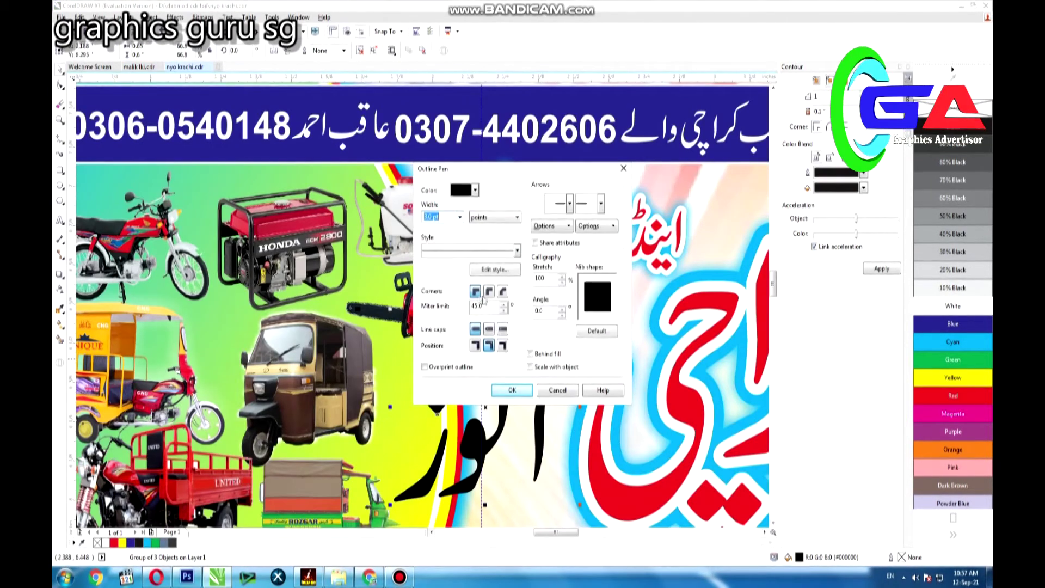
pyautogui.click(512, 389)
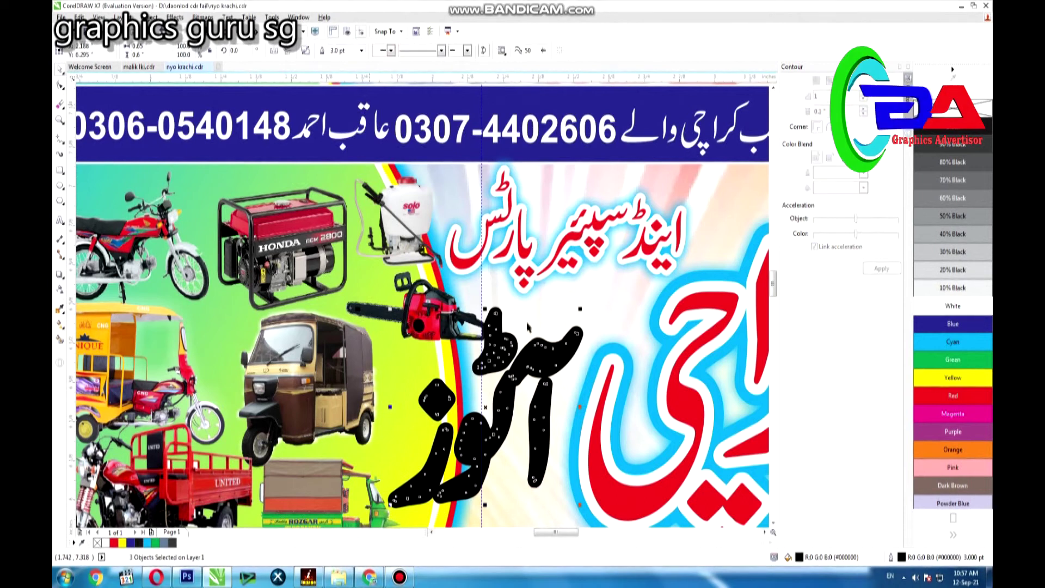
pyautogui.click(931, 339)
pyautogui.click(202, 17)
pyautogui.click(218, 112)
pyautogui.click(517, 343)
# Step: Apply a 5-pixel Gaussian Blur to the cyan glow and make the آٹوز text red
pyautogui.click(152, 17)
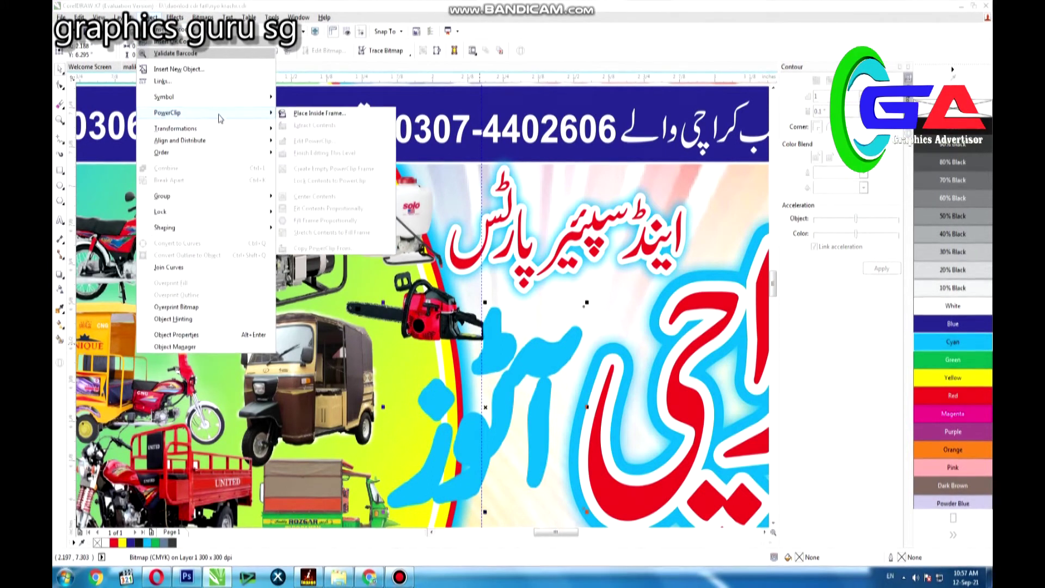
pyautogui.click(335, 267)
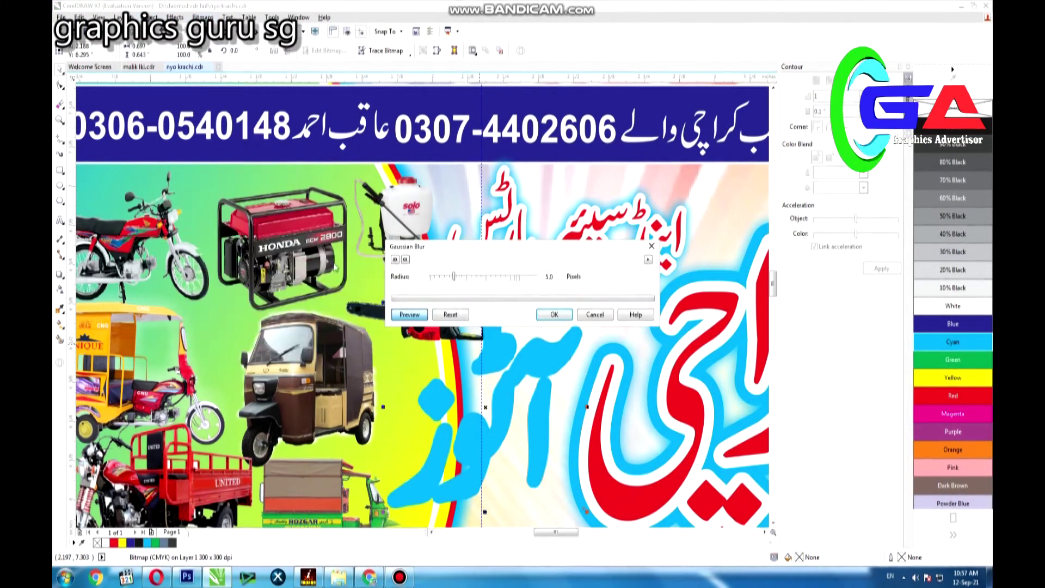
pyautogui.click(553, 315)
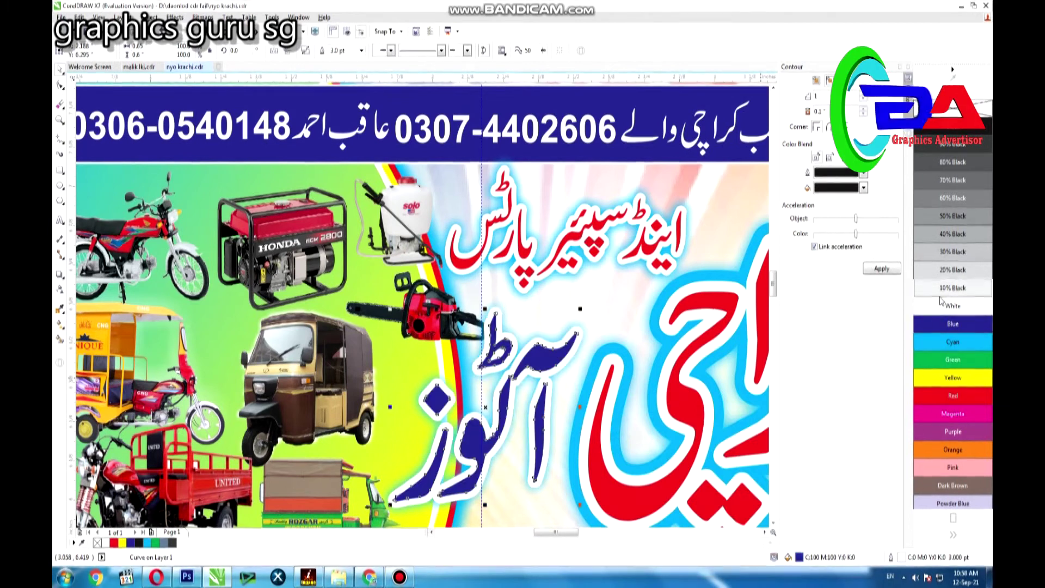
pyautogui.click(953, 395)
pyautogui.scroll(-2, 708, 327)
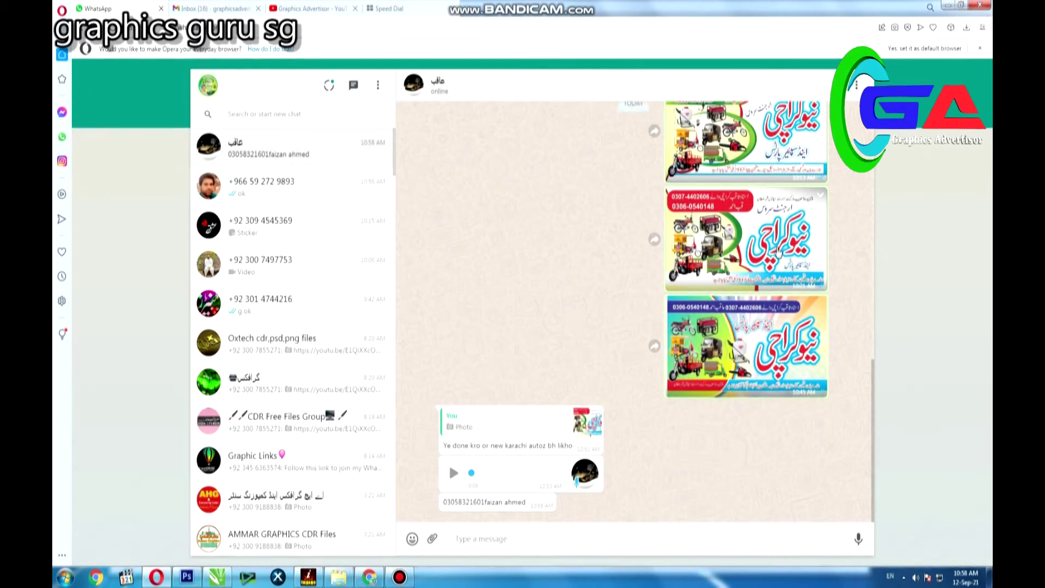
# Step: Copy the client's name-and-number message from the WhatsApp chat and return to CorelDRAW
pyautogui.scroll(2, 495, 516)
pyautogui.scroll(-2, 495, 515)
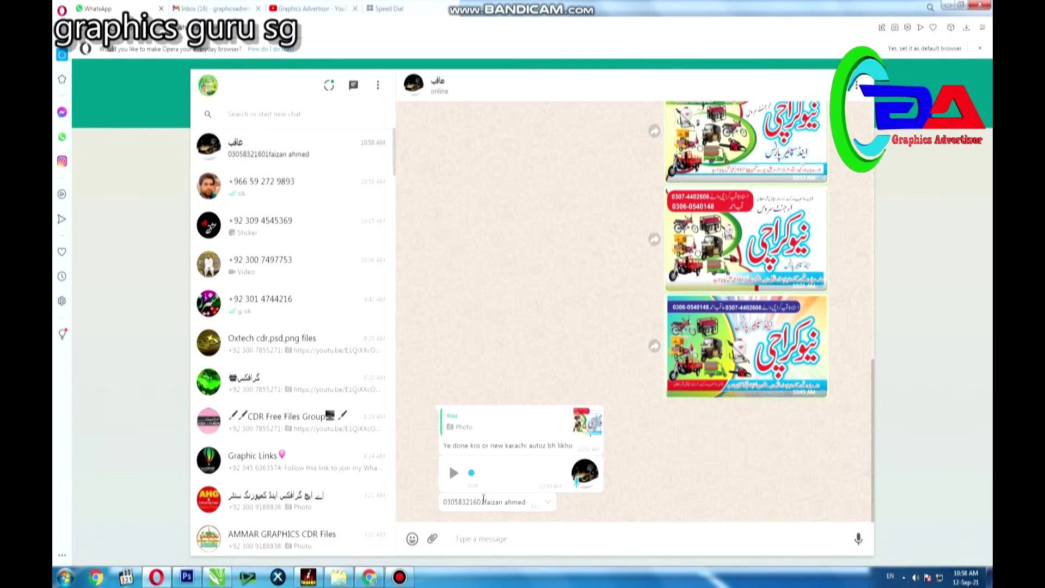
pyautogui.tripleClick(485, 502)
pyautogui.click(490, 479)
pyautogui.hotkey('alt', 'Tab')
# Step: Paste the client's name and number onto the canvas and delete a stray line
pyautogui.rightClick(594, 296)
pyautogui.click(615, 348)
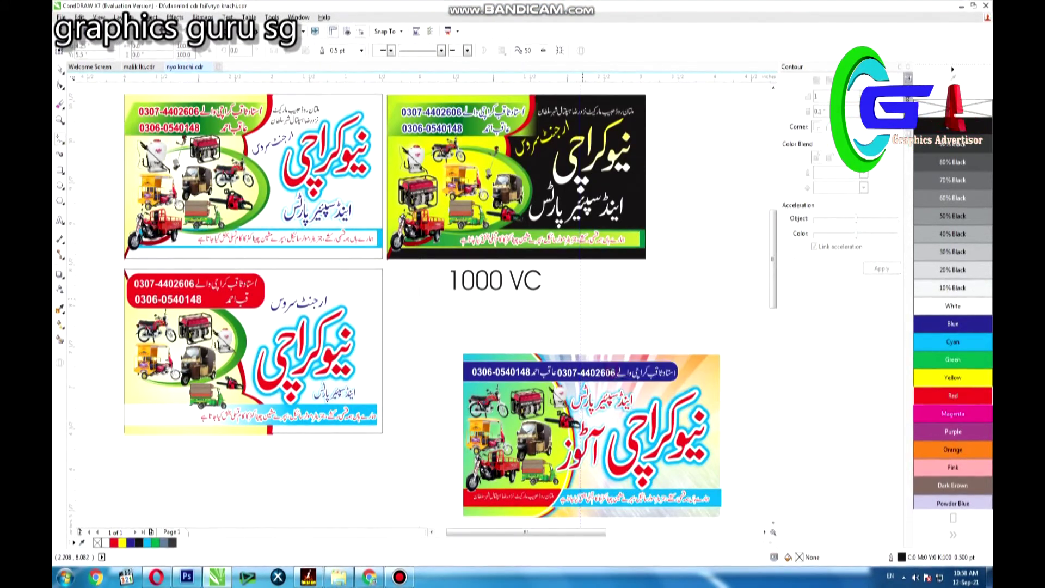
pyautogui.moveTo(329, 512)
pyautogui.mouseDown()
pyautogui.moveTo(419, 508)
pyautogui.moveTo(289, 479)
pyautogui.mouseUp()
pyautogui.press('Delete')
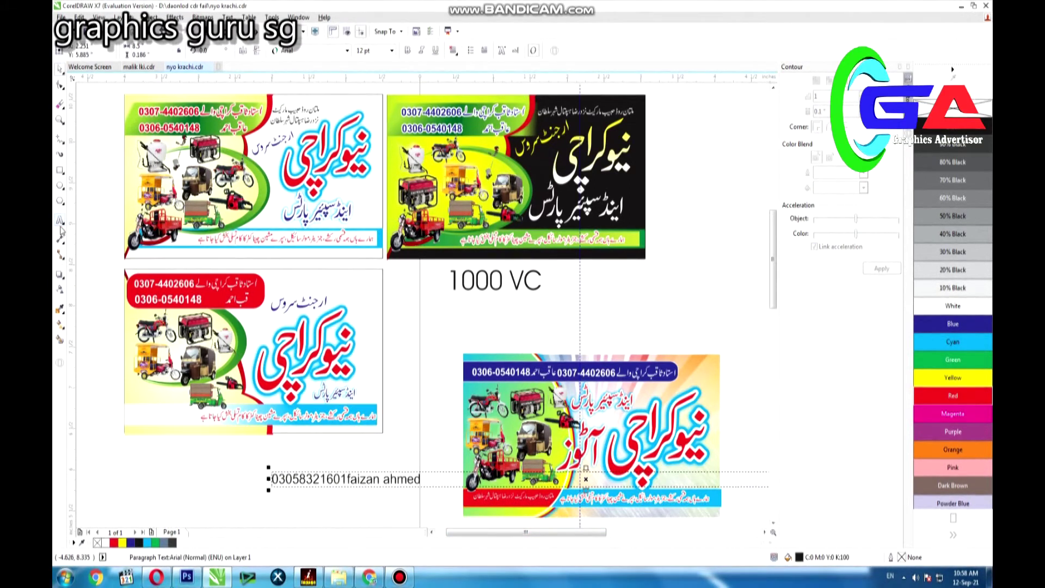
pyautogui.click(60, 219)
pyautogui.moveTo(420, 479); pyautogui.dragTo(211, 475)
pyautogui.click(434, 337)
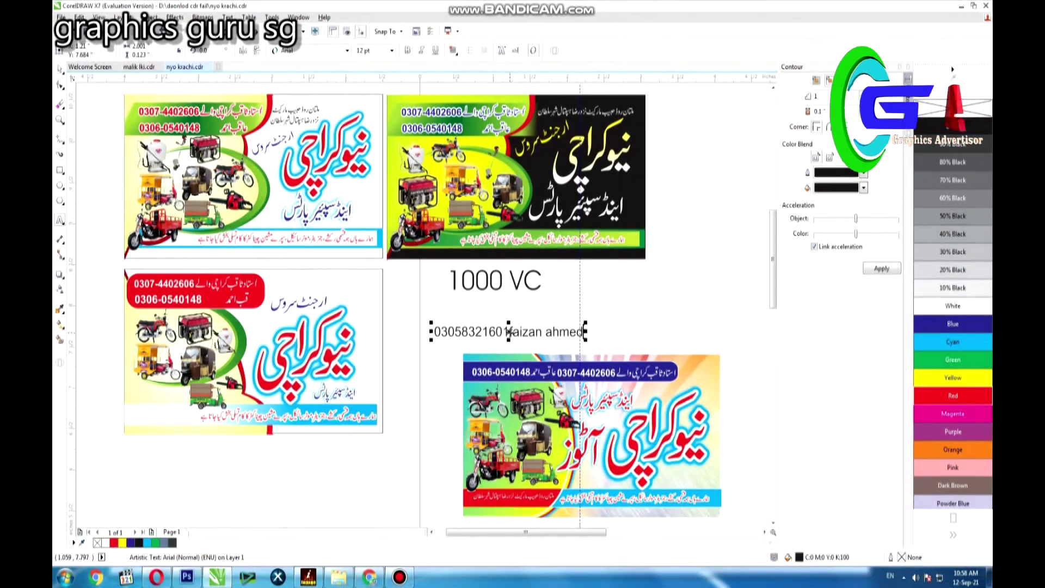
# Step: Keep the name and number on one bold line and place it above the آٹوز banner
pyautogui.moveTo(513, 331); pyautogui.dragTo(564, 331)
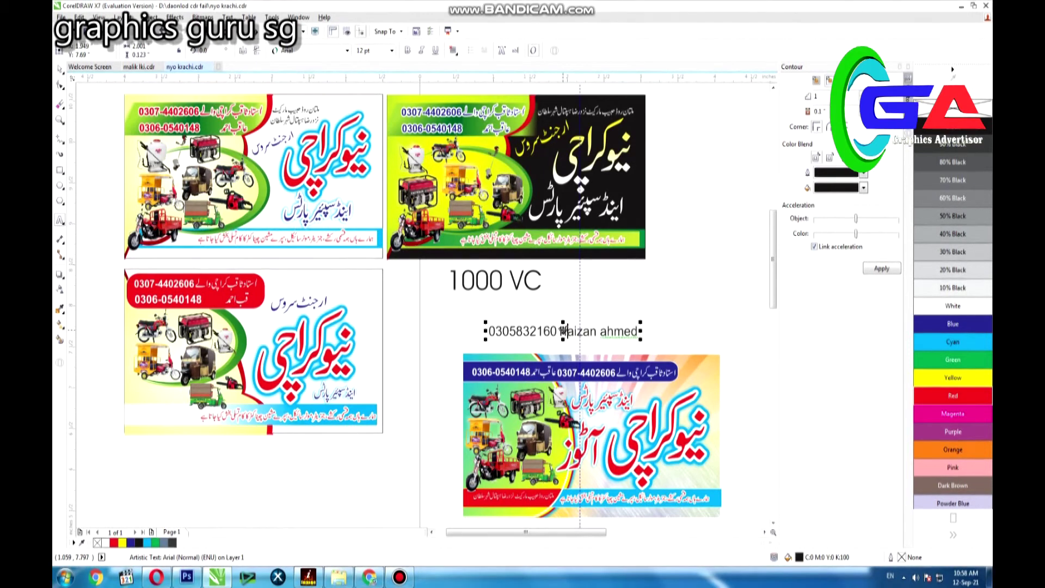
pyautogui.press('Return')
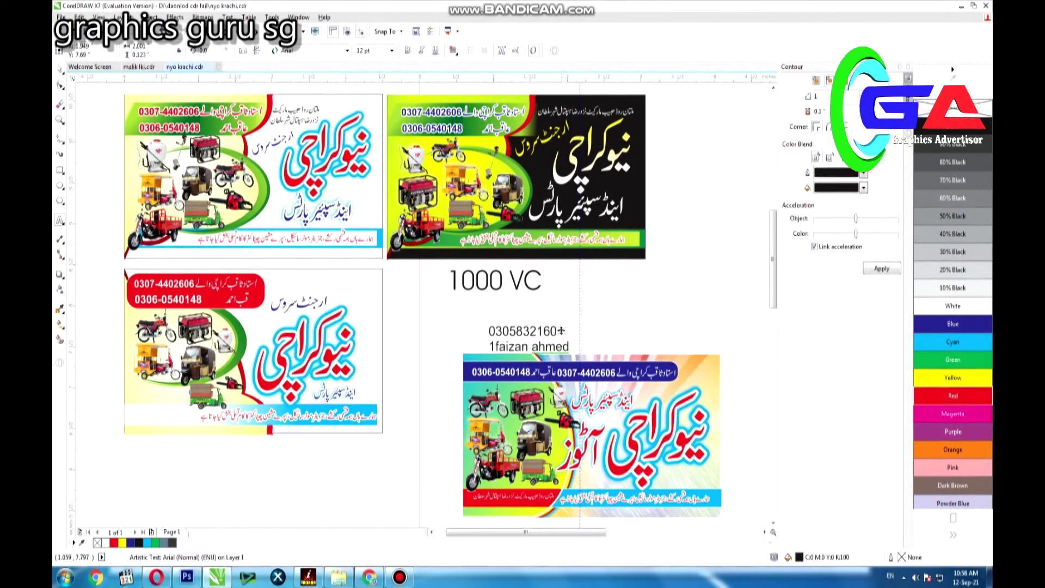
pyautogui.press('Return')
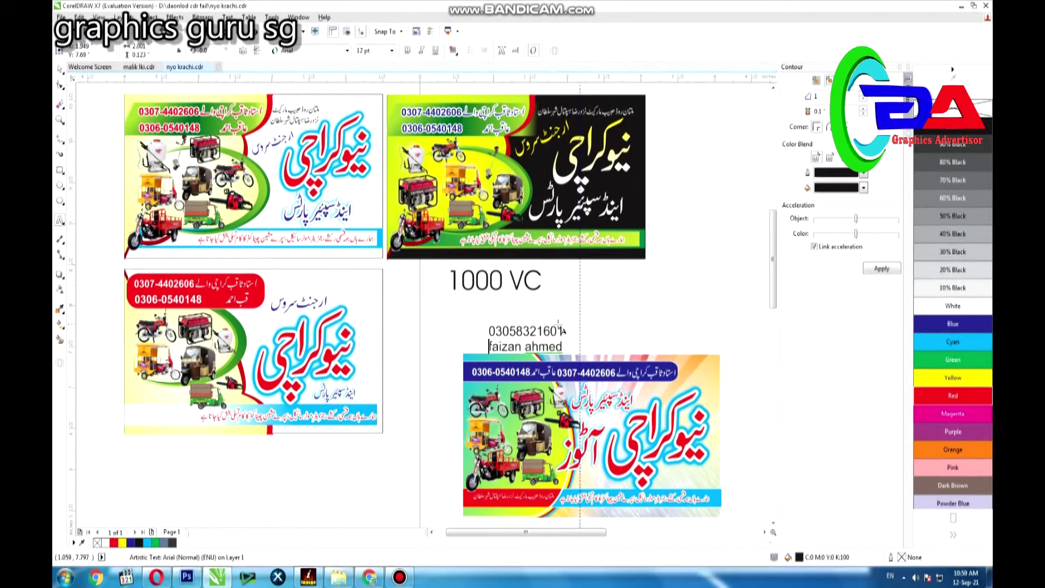
pyautogui.press('BackSpace')
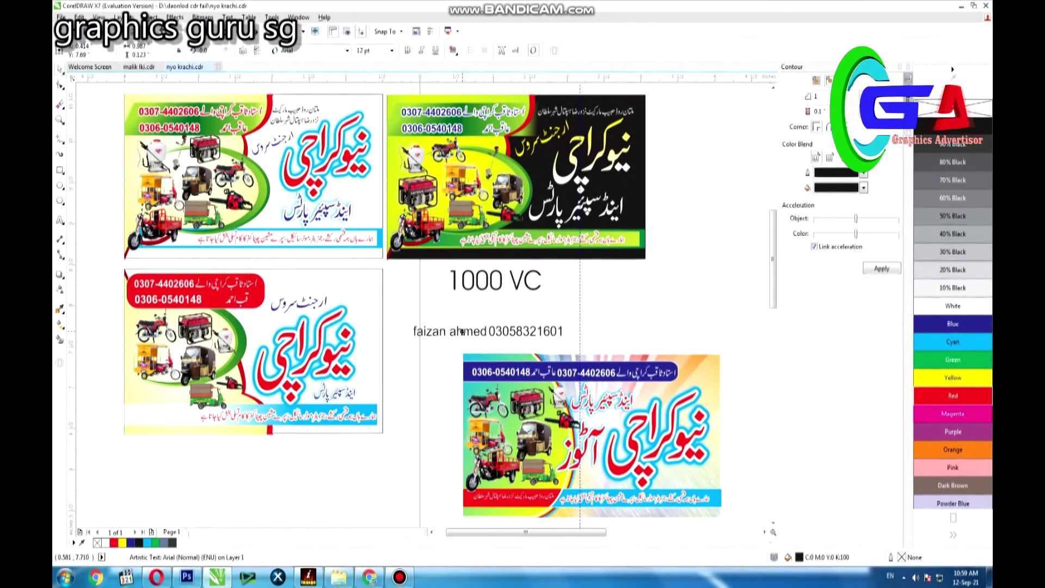
pyautogui.hotkey('ctrl', 'b')
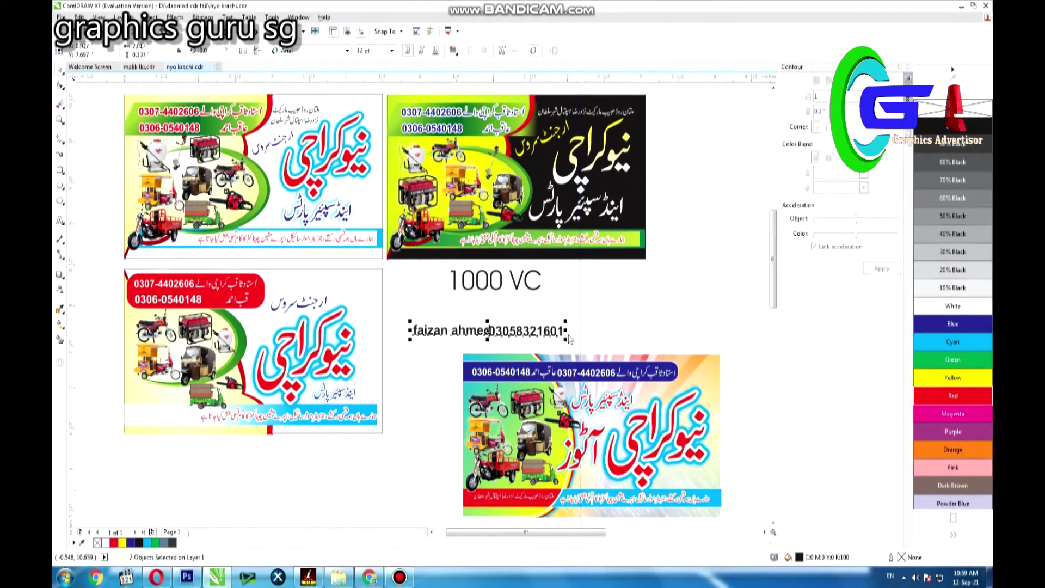
pyautogui.moveTo(621, 335); pyautogui.dragTo(668, 332)
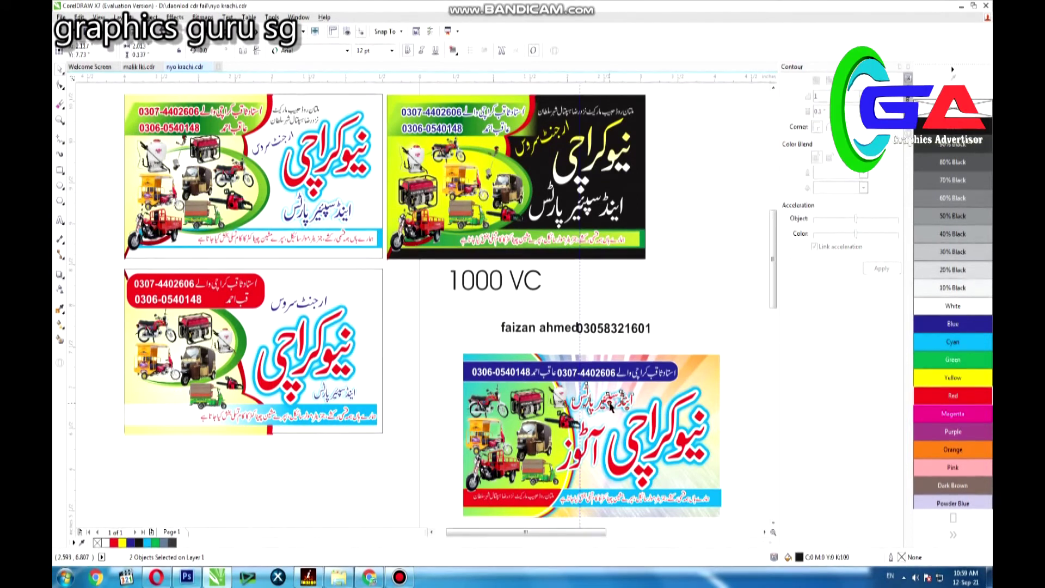
# Step: Shrink the Urdu spare-parts line and reposition it below the banner title
pyautogui.moveTo(599, 402); pyautogui.dragTo(677, 477)
pyautogui.scroll(2, 686, 477)
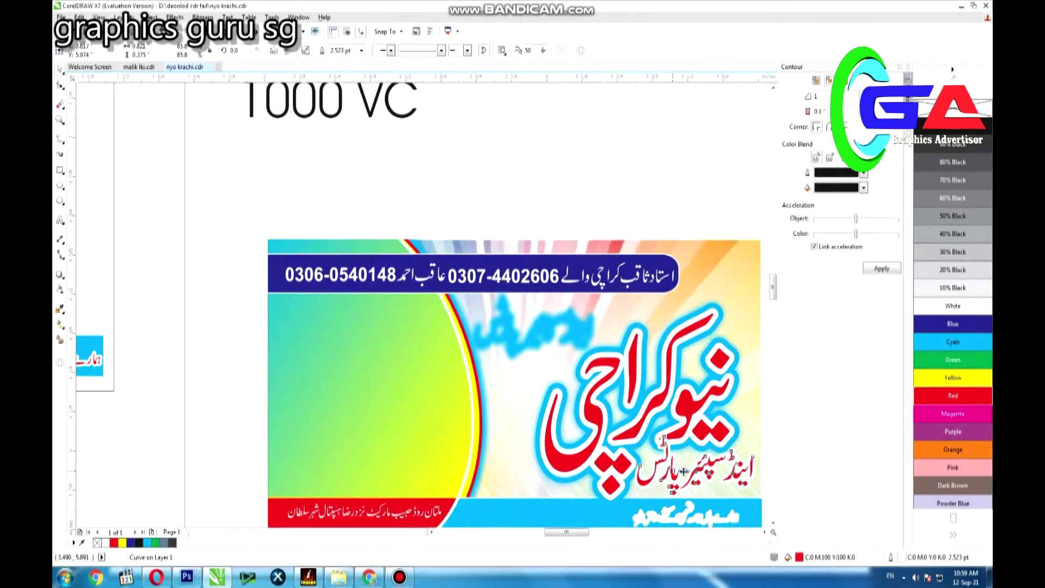
pyautogui.scroll(2, 697, 478)
pyautogui.scroll(-2, 713, 479)
pyautogui.scroll(1, 729, 479)
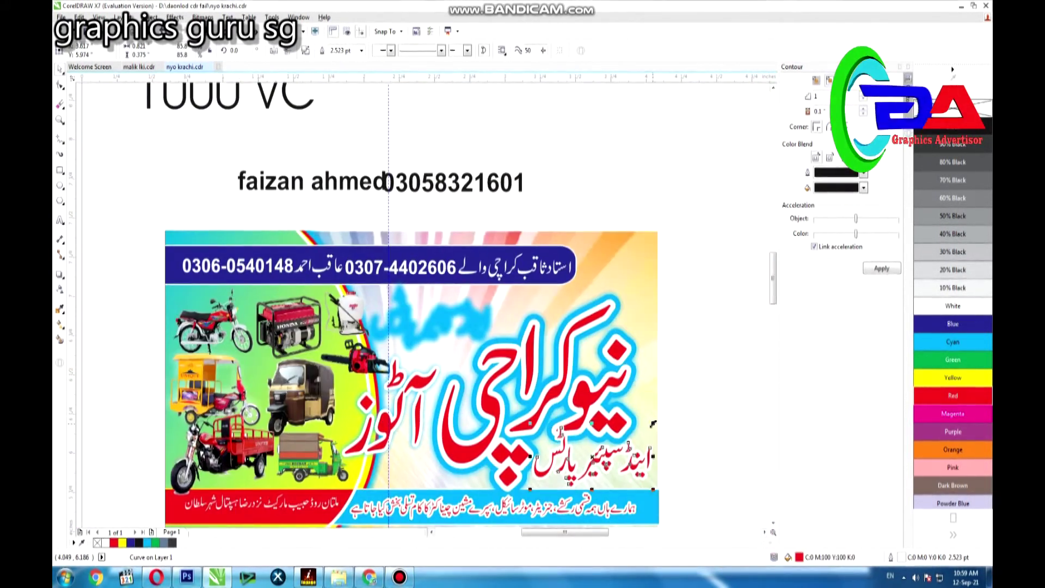
pyautogui.moveTo(653, 423); pyautogui.dragTo(491, 285)
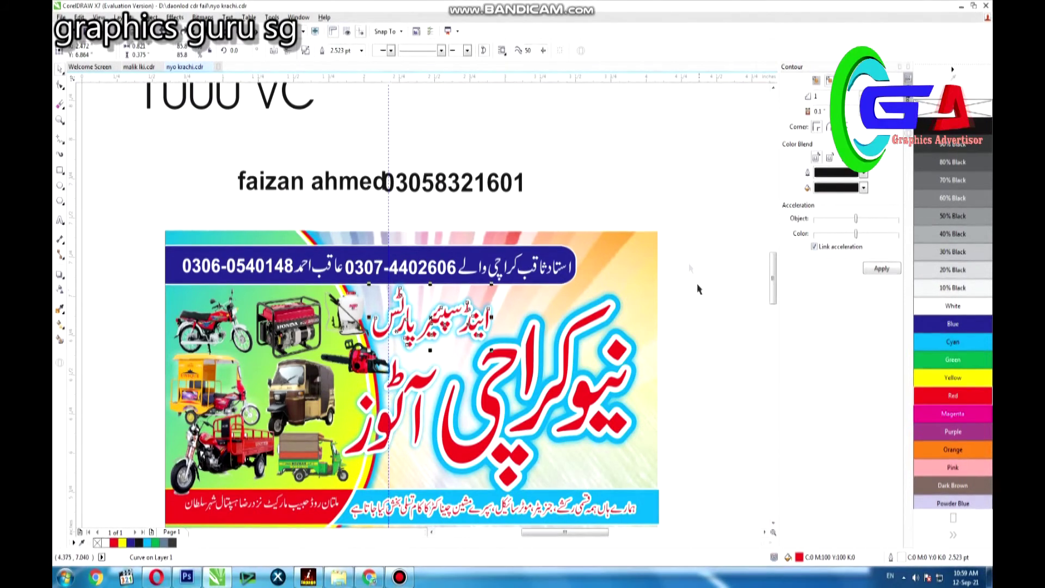
pyautogui.moveTo(637, 436)
pyautogui.mouseDown()
pyautogui.moveTo(584, 475)
pyautogui.moveTo(584, 464)
pyautogui.mouseUp()
pyautogui.moveTo(452, 316); pyautogui.dragTo(617, 472)
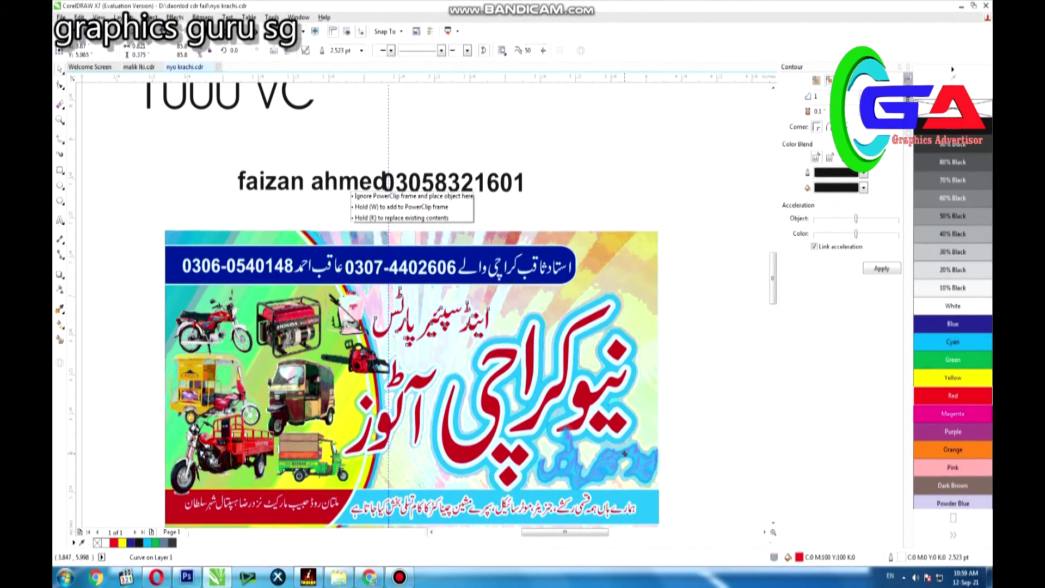
pyautogui.moveTo(527, 501)
pyautogui.mouseDown()
pyautogui.moveTo(566, 479)
pyautogui.moveTo(412, 466)
pyautogui.mouseUp()
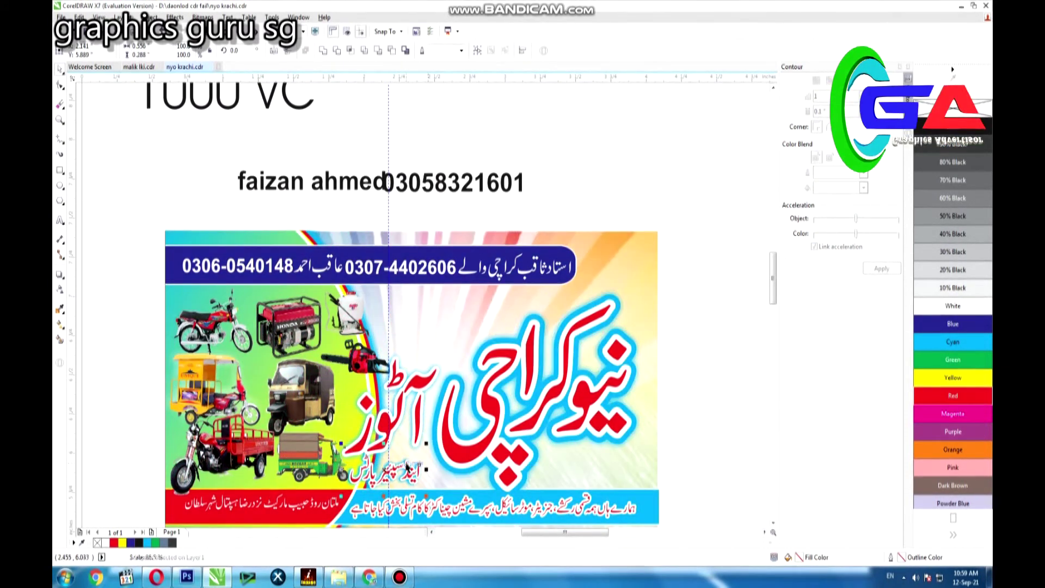
pyautogui.click(417, 459)
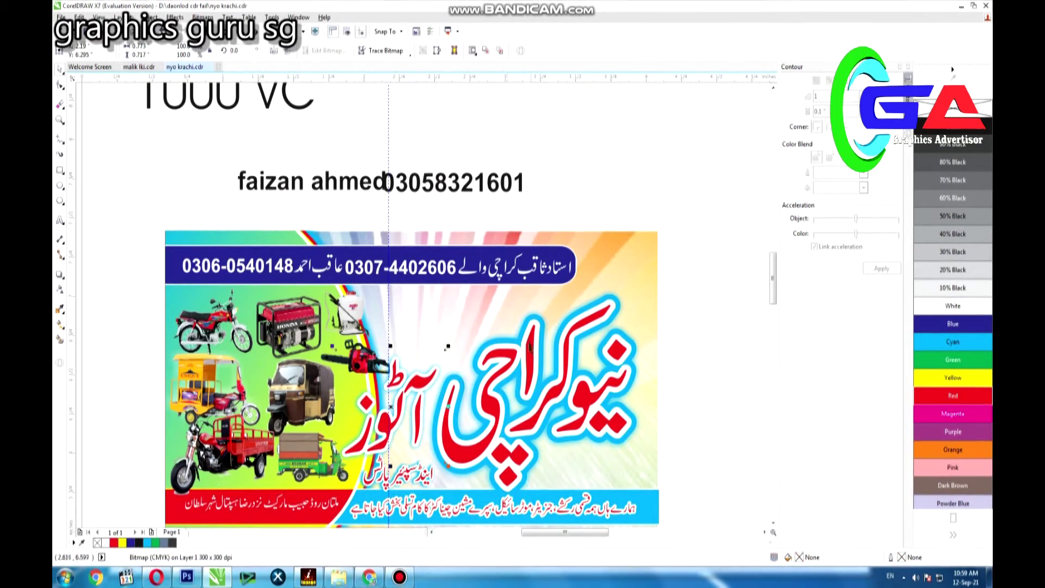
pyautogui.moveTo(341, 497); pyautogui.dragTo(360, 377)
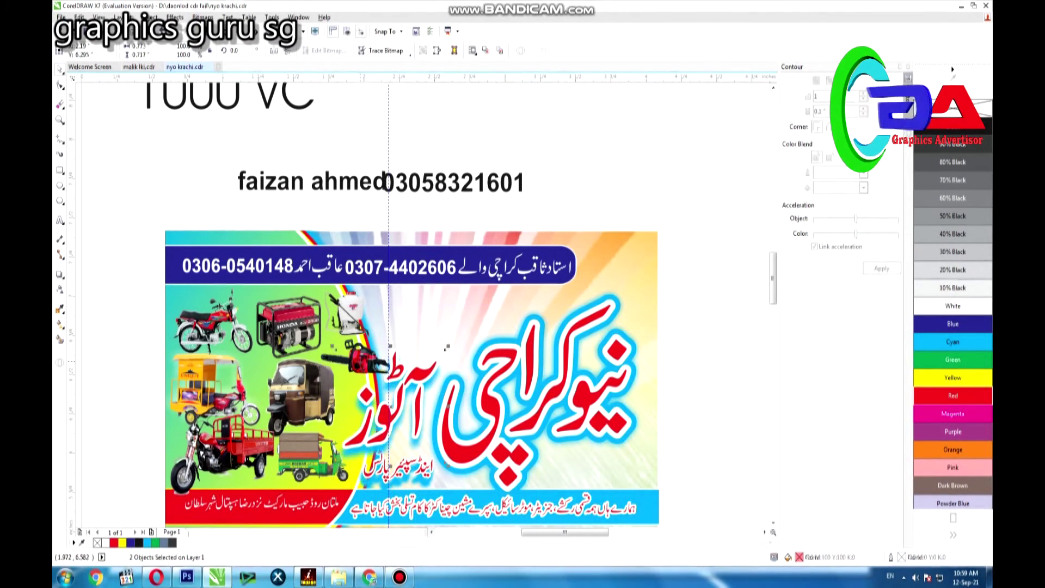
# Step: Shrink the chainsaw picture and nudge the neighbouring vehicle picture up slightly
pyautogui.click(323, 360)
pyautogui.click(384, 359)
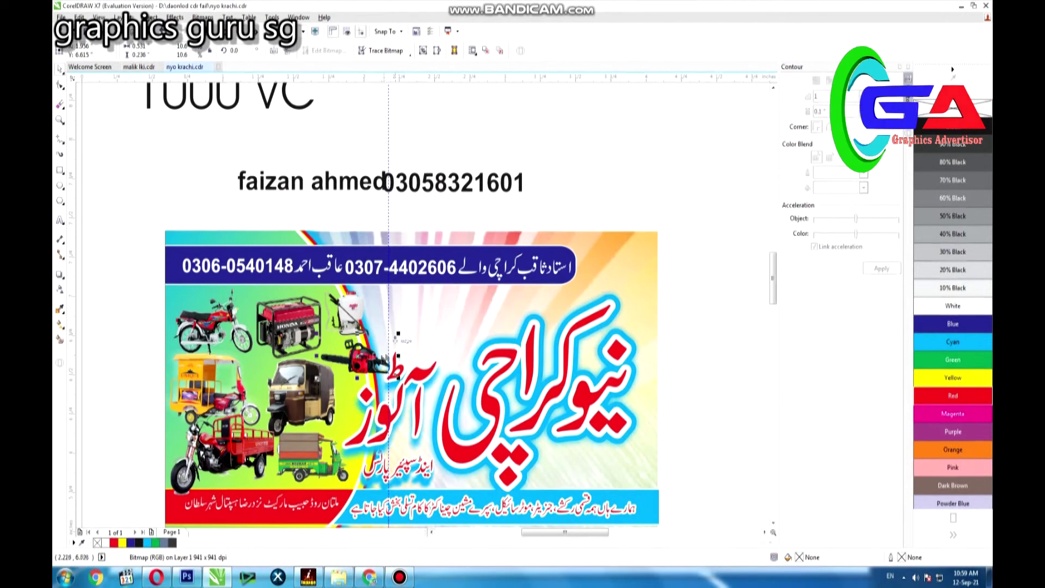
pyautogui.moveTo(398, 336); pyautogui.dragTo(381, 334)
pyautogui.click(393, 449)
pyautogui.press('Up')
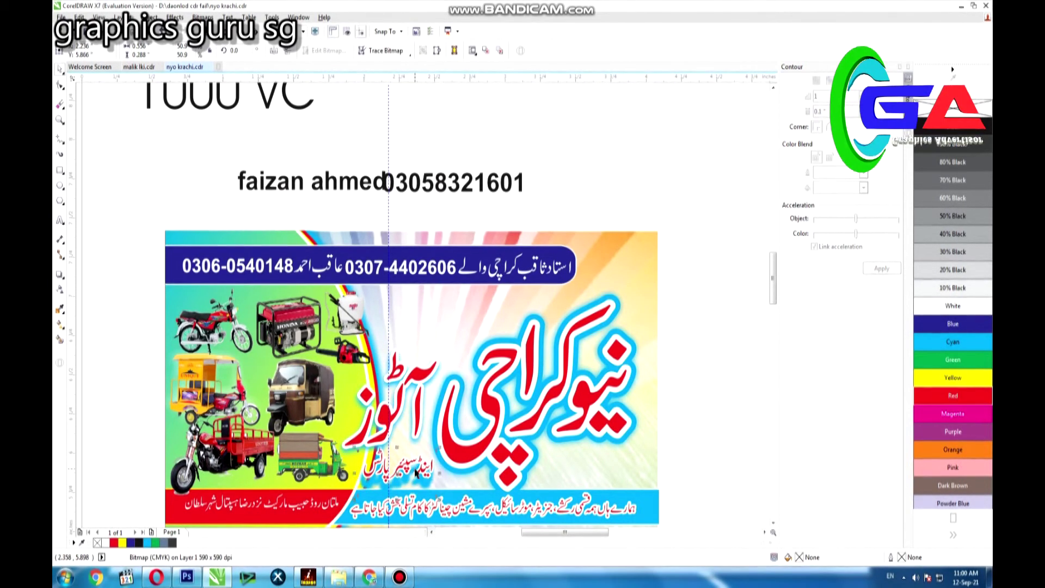
pyautogui.press('Up')
pyautogui.press('Up')
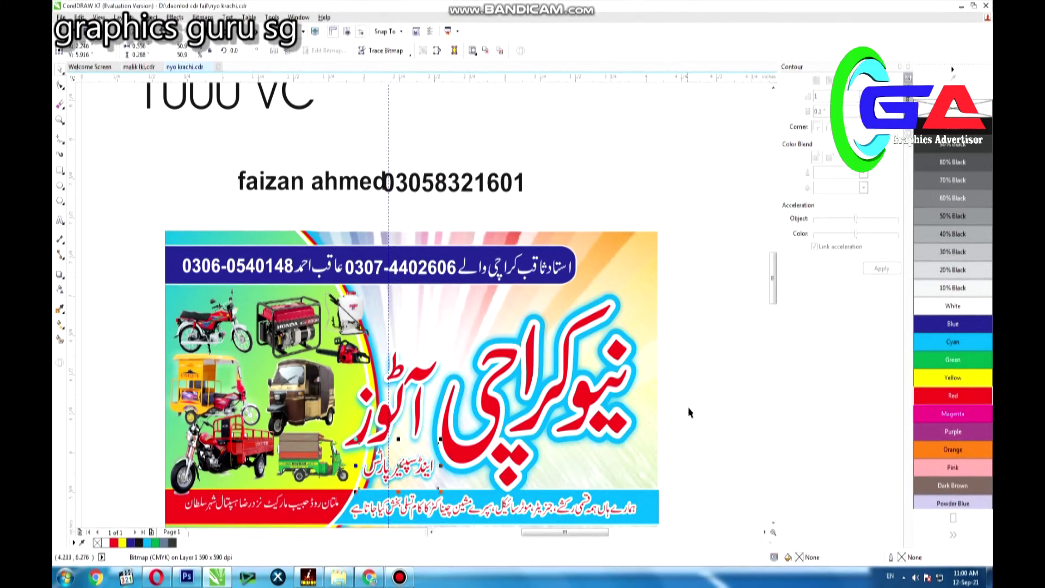
# Step: Place the phone number on the banner with the client's name just above it
pyautogui.press('Escape')
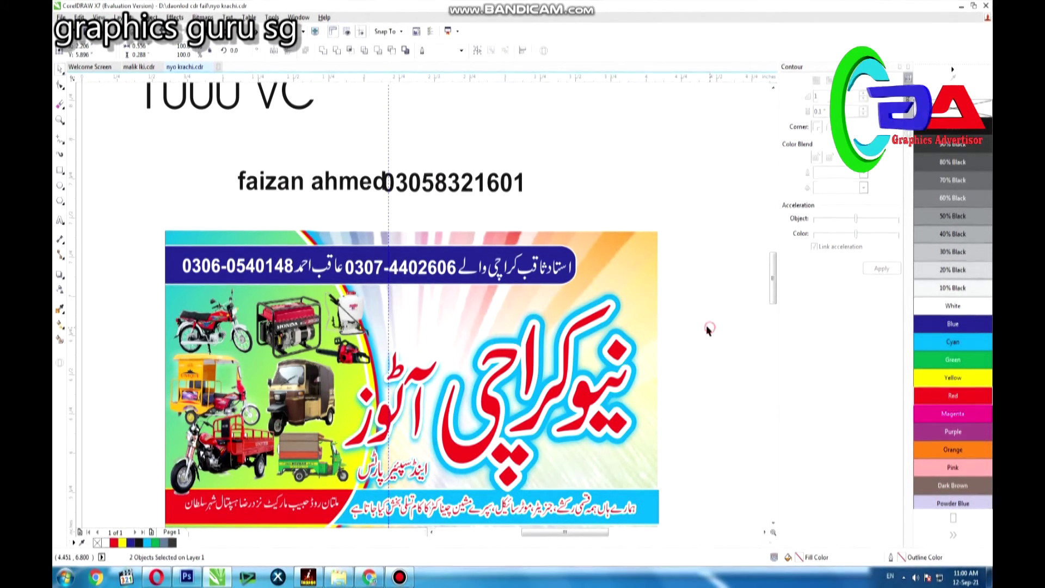
pyautogui.moveTo(420, 184); pyautogui.dragTo(497, 324)
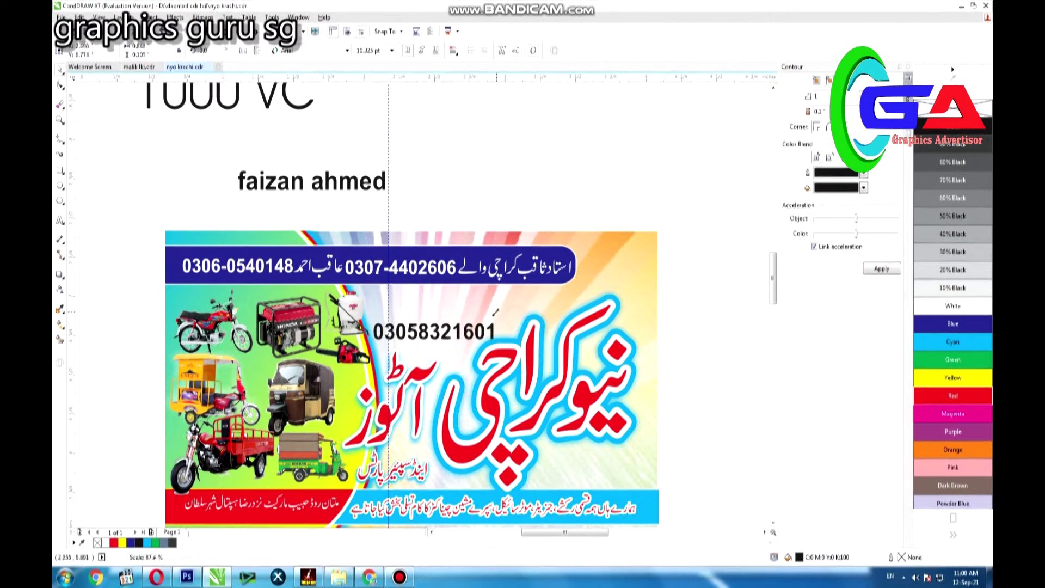
pyautogui.moveTo(362, 170); pyautogui.dragTo(493, 284)
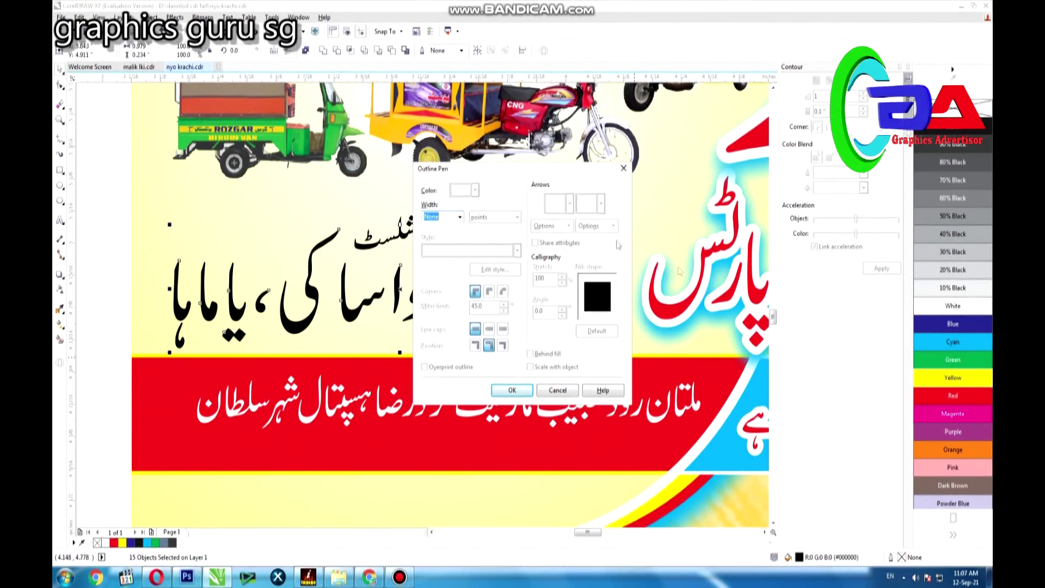
# Step: Give the brand-names line a blue fill and a 2 pt rounded white outline that scales with the text
pyautogui.click(460, 217)
pyautogui.click(441, 275)
pyautogui.click(489, 291)
pyautogui.click(531, 367)
pyautogui.click(511, 389)
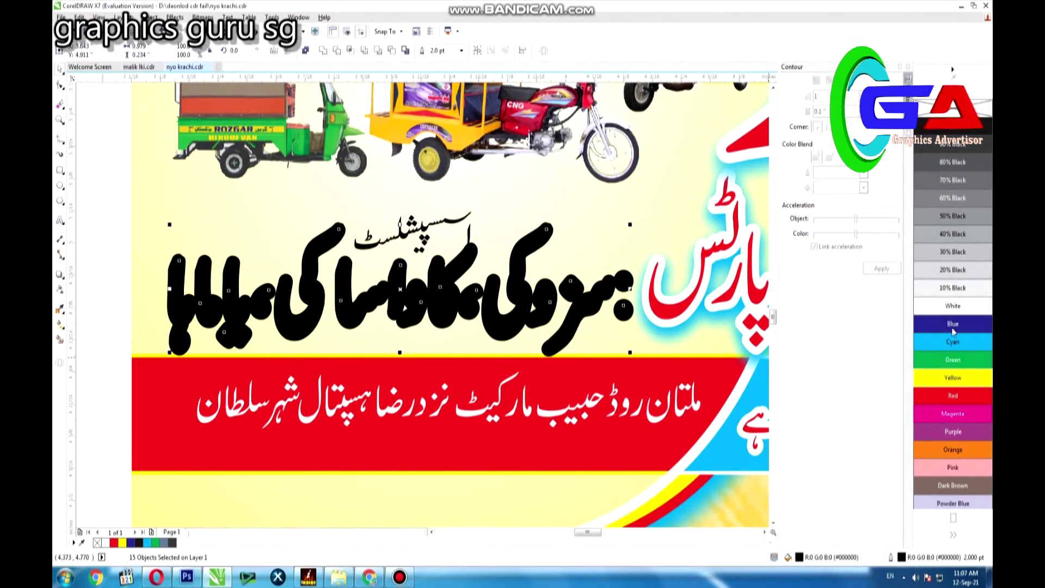
pyautogui.click(945, 321)
pyautogui.rightClick(943, 309)
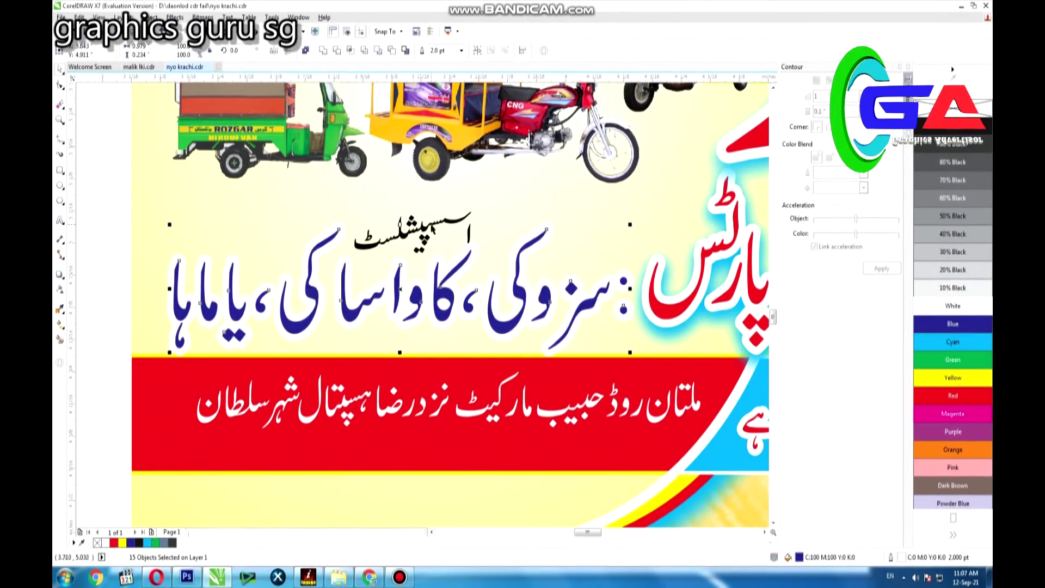
# Step: Reposition the small specialist word and view both banners together on the page
pyautogui.moveTo(413, 232)
pyautogui.mouseDown()
pyautogui.moveTo(621, 216)
pyautogui.moveTo(479, 225)
pyautogui.moveTo(512, 248)
pyautogui.mouseUp()
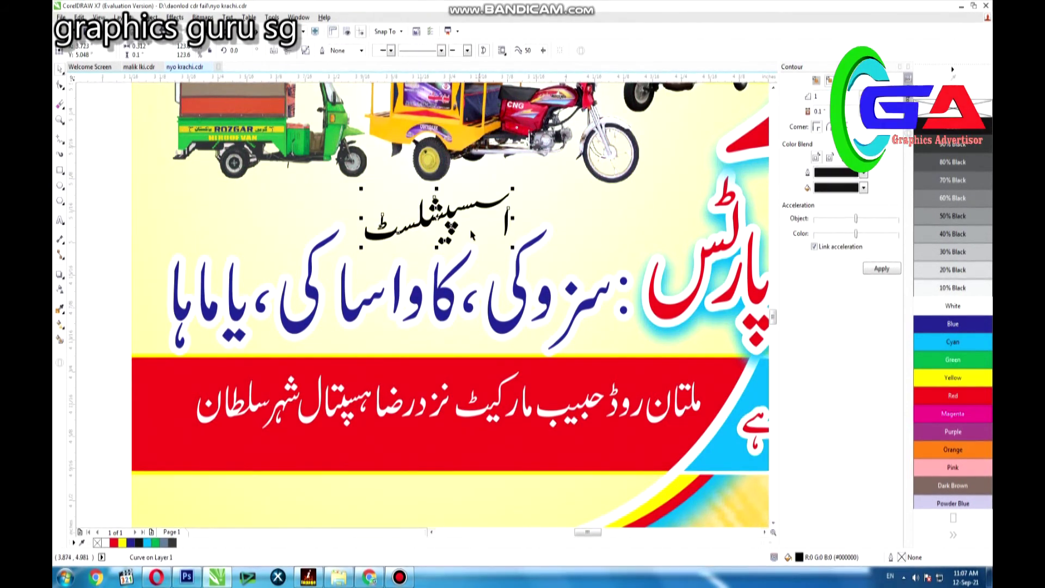
pyautogui.press('Left')
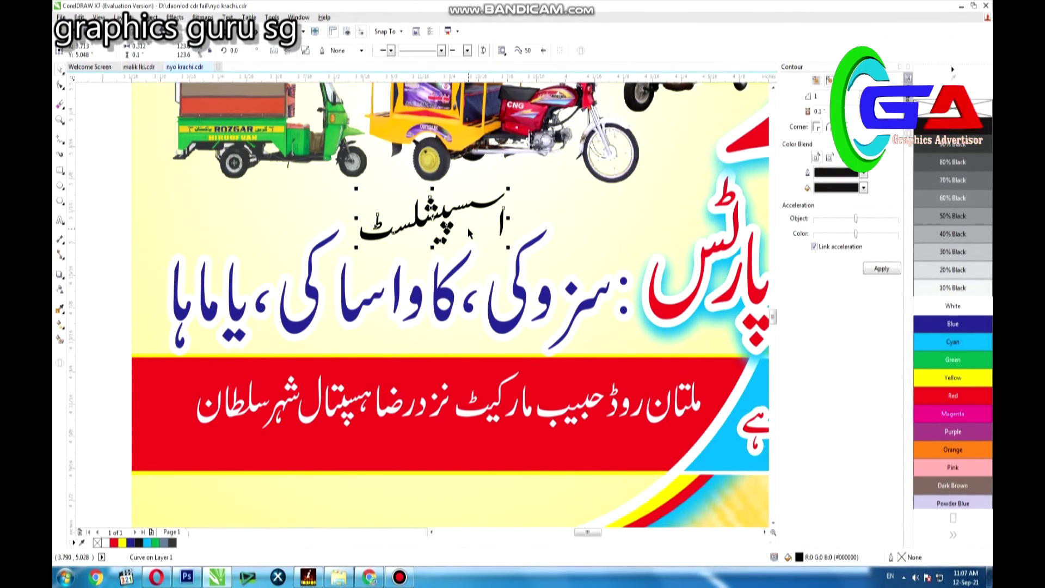
pyautogui.hotkey('shift', 'F4')
pyautogui.scroll(2, 449, 292)
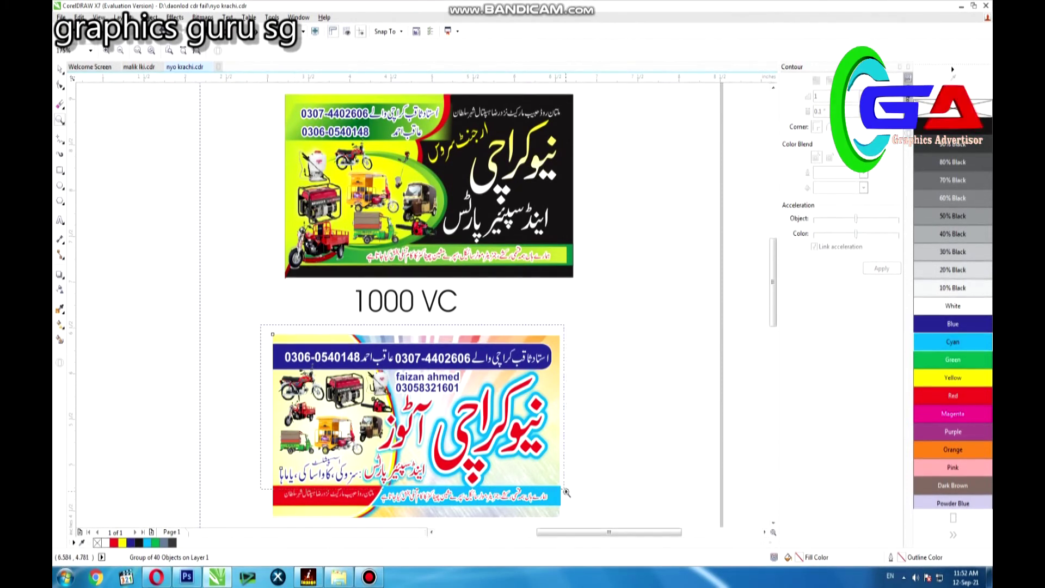
# Step: Zoom to the bottom آٹوز banner and ungroup it into separate objects
pyautogui.scroll(-1, 567, 519)
pyautogui.hotkey('shift', 'F2')
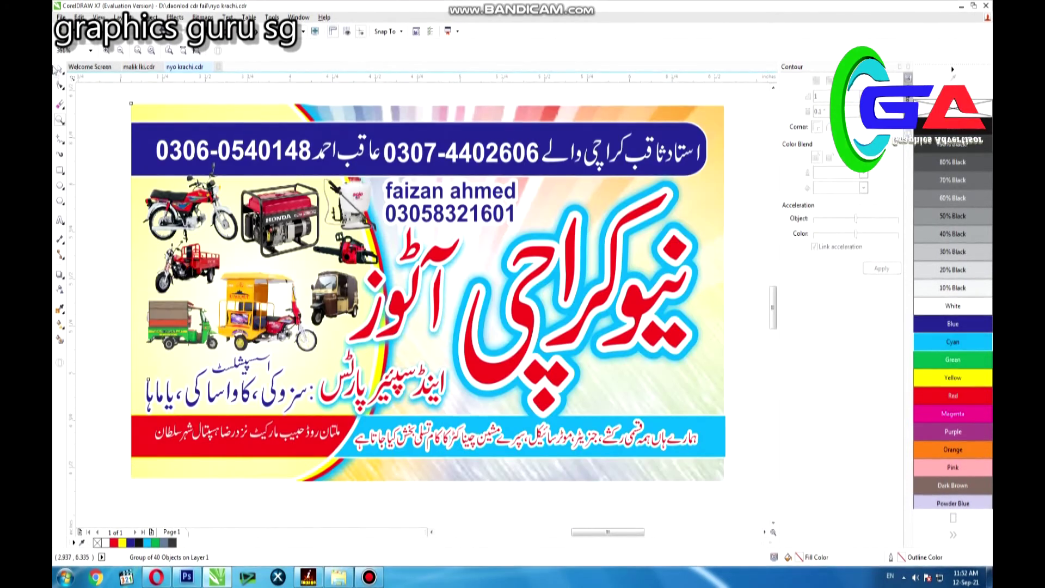
pyautogui.click(60, 69)
pyautogui.click(719, 443)
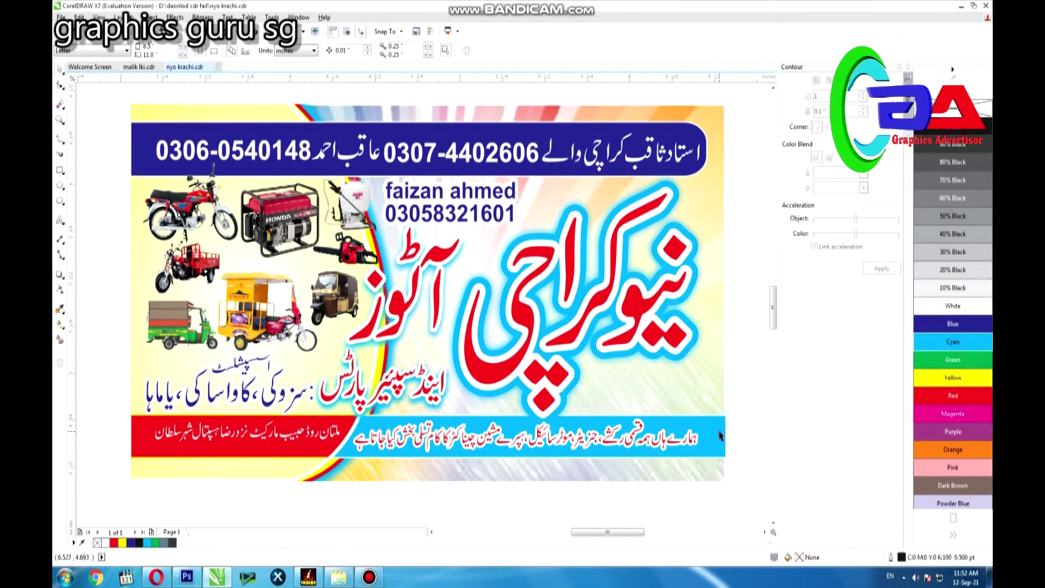
pyautogui.click(514, 460)
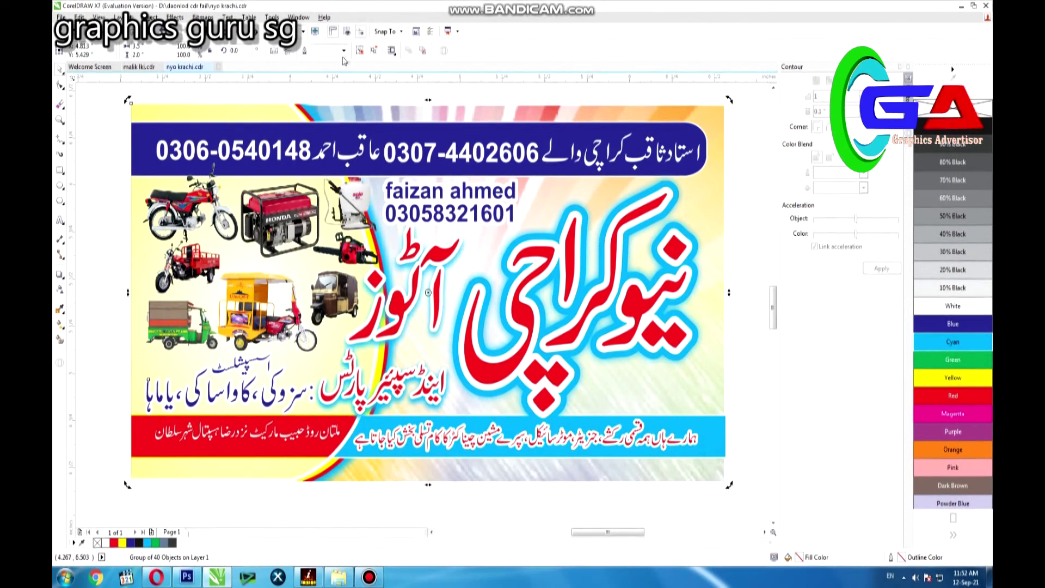
pyautogui.hotkey('ctrl', 'u')
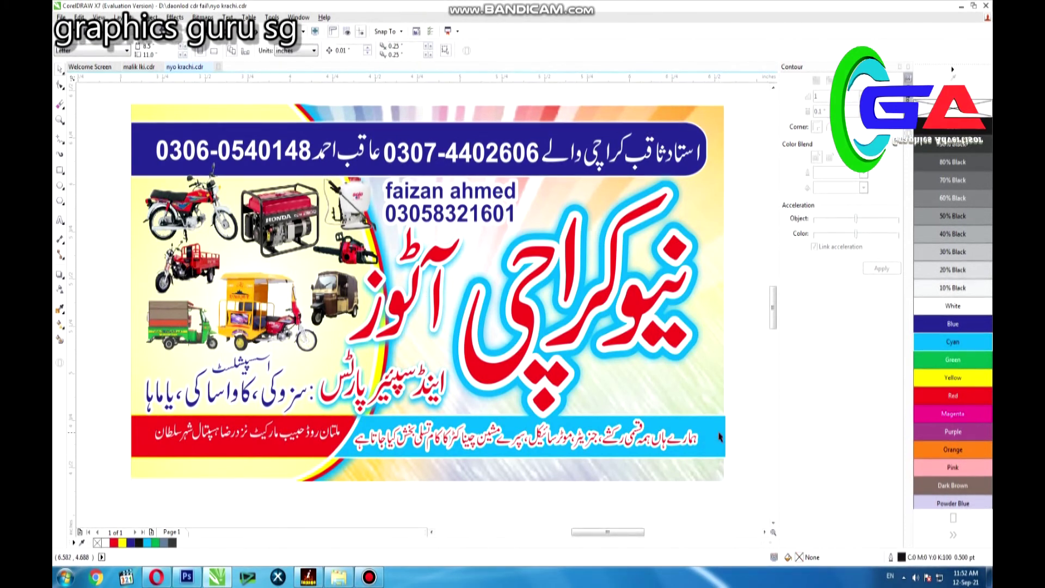
# Step: Inspect the PowerClip contents, finish editing, and select the Urdu text on the blue strip
pyautogui.click(430, 474)
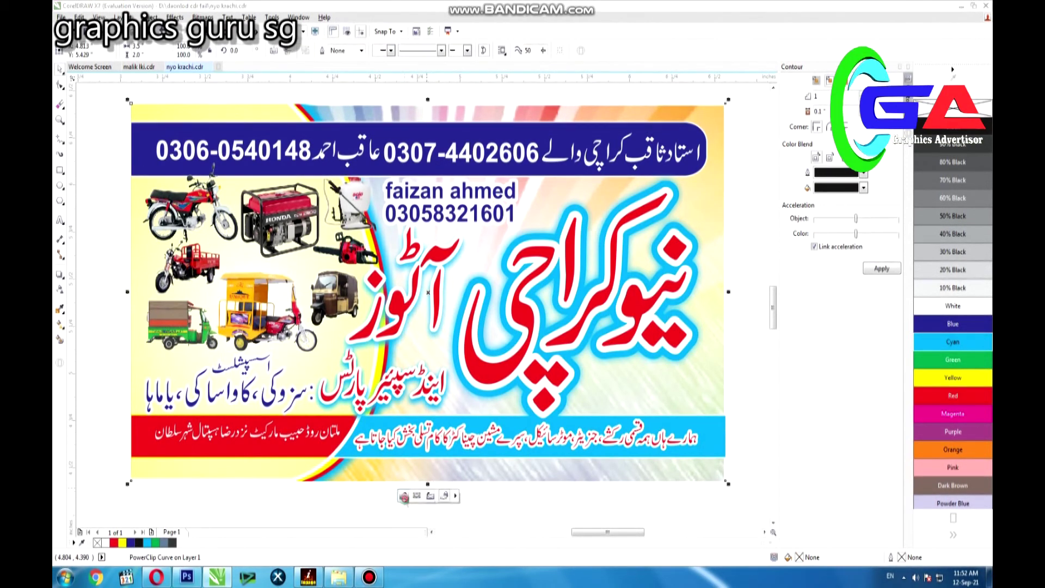
pyautogui.click(403, 495)
pyautogui.click(732, 435)
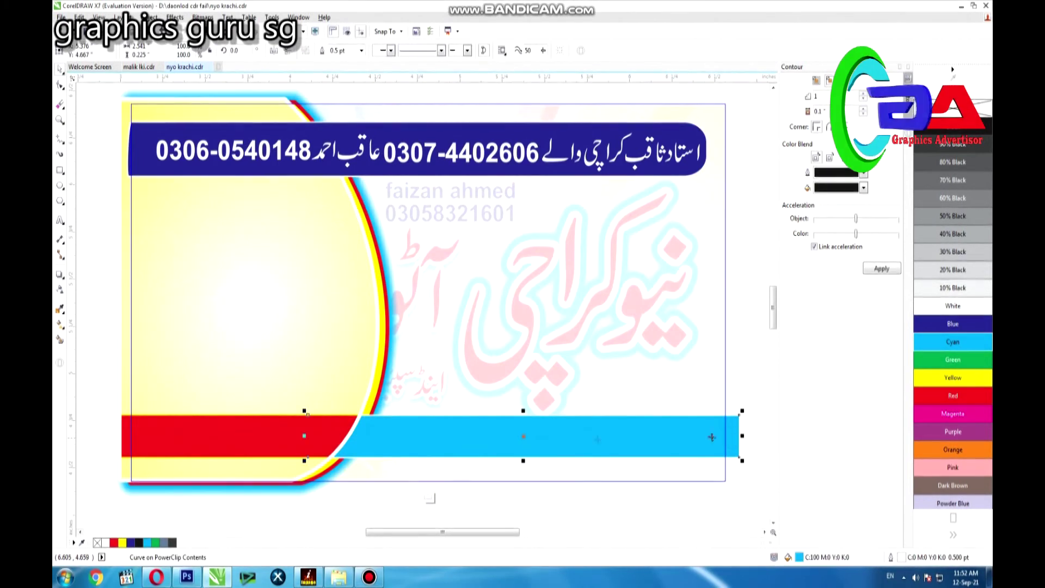
pyautogui.click(430, 497)
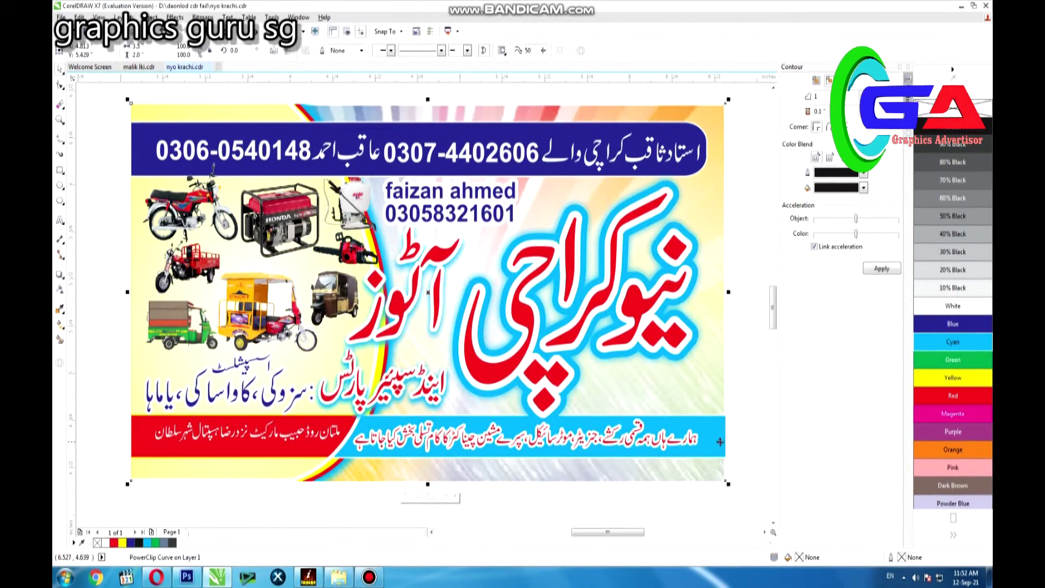
pyautogui.click(555, 441)
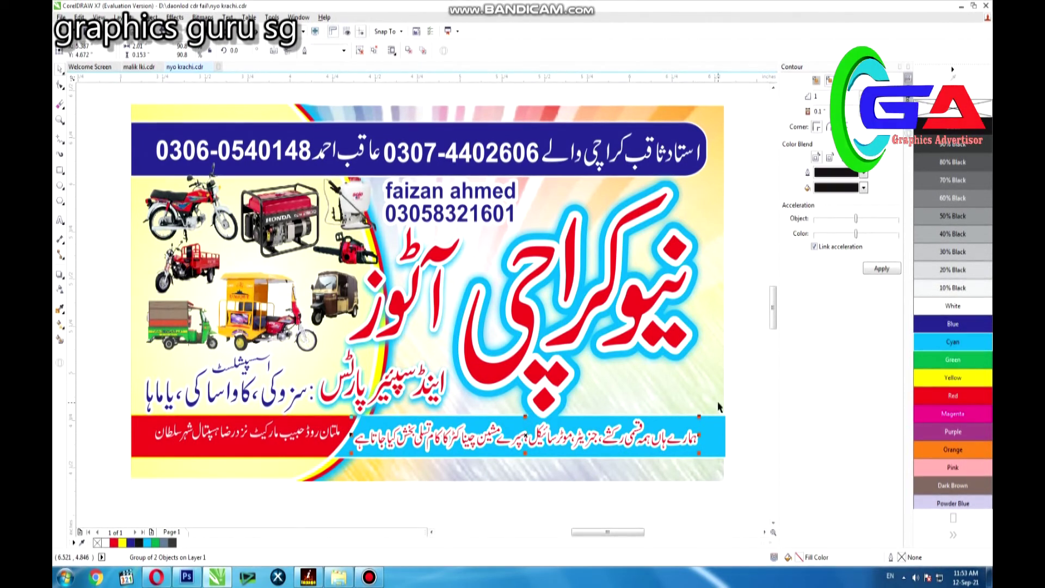
# Step: Zoom into the lower-left text and nudge the small blue specialist word up, resizing it slightly
pyautogui.moveTo(698, 418); pyautogui.dragTo(702, 418)
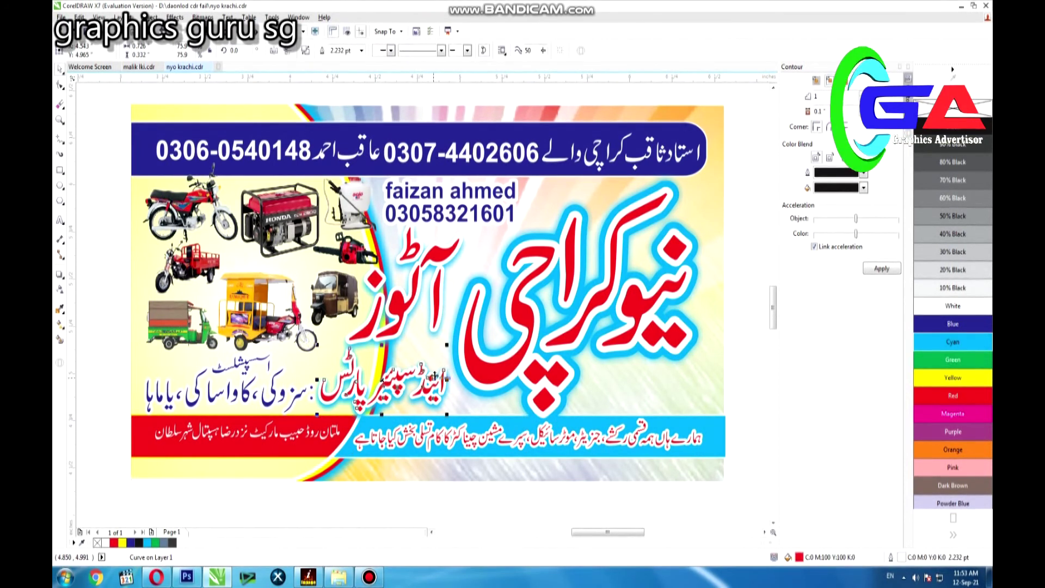
pyautogui.click(435, 375)
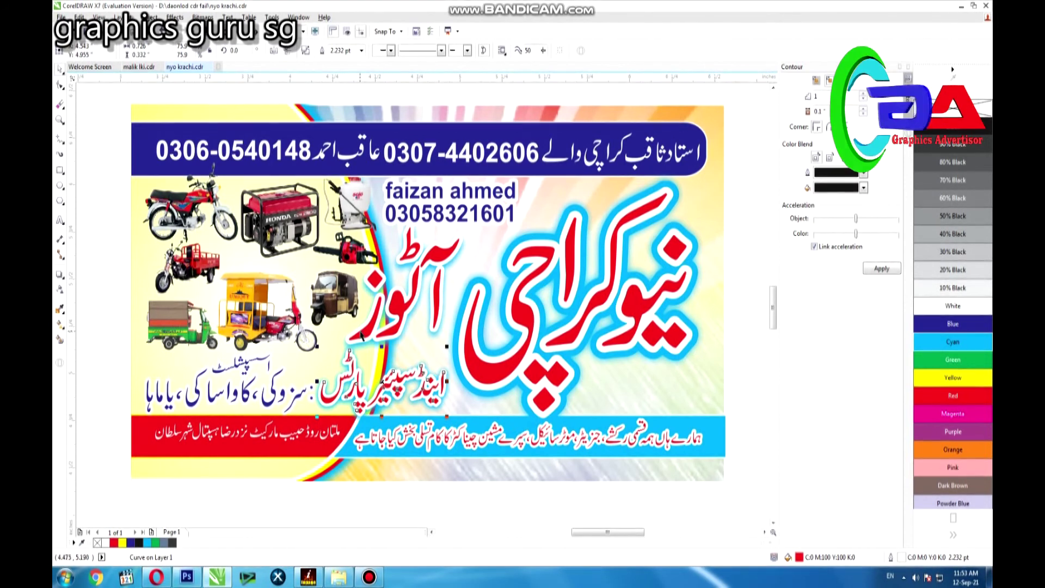
pyautogui.click(248, 380)
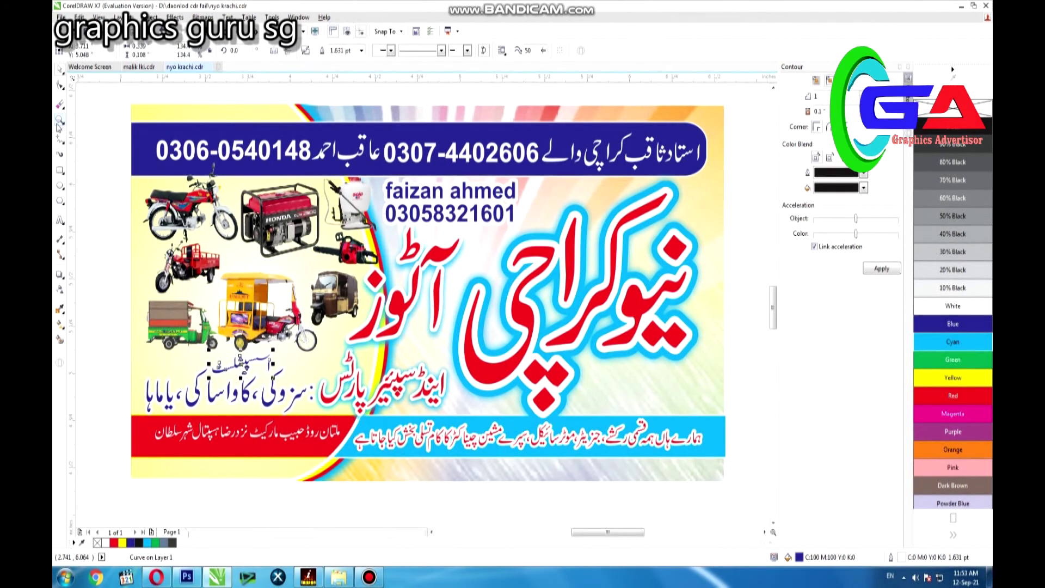
pyautogui.press('z')
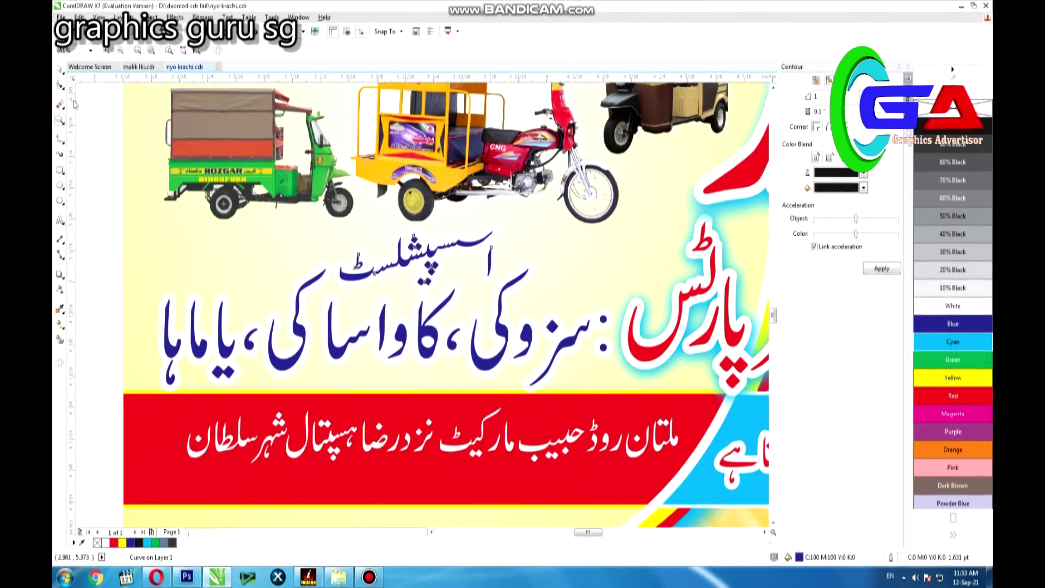
pyautogui.moveTo(131, 302); pyautogui.dragTo(370, 468)
pyautogui.click(60, 70)
pyautogui.moveTo(424, 252); pyautogui.dragTo(423, 244)
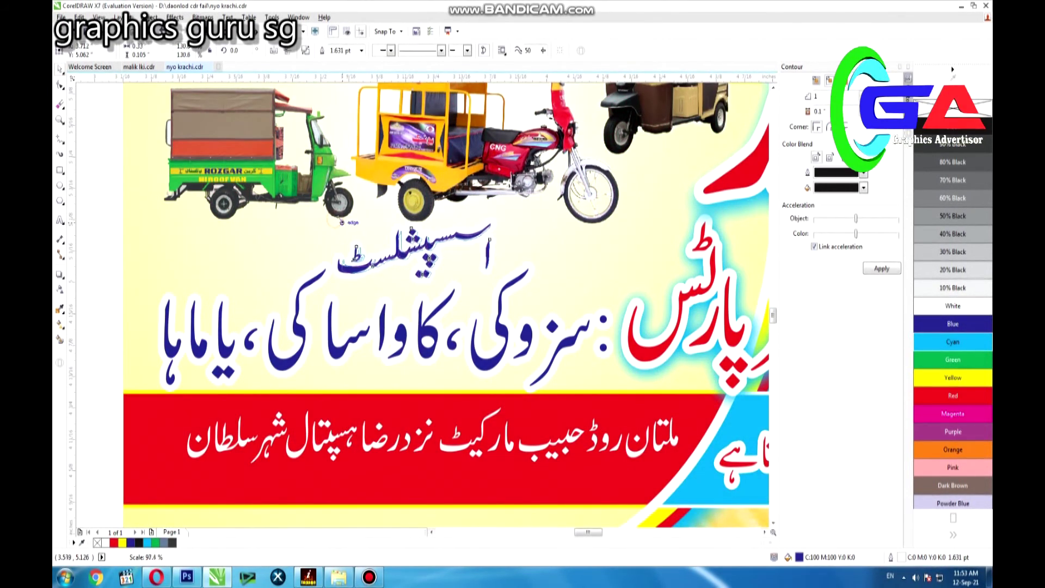
pyautogui.moveTo(342, 222); pyautogui.dragTo(341, 220)
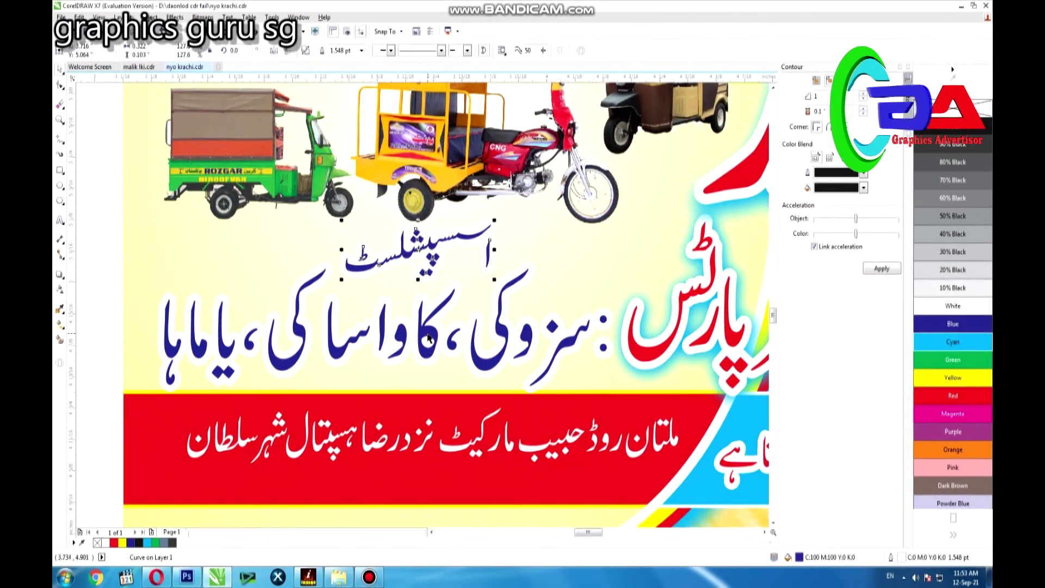
# Step: Marquee-select all pieces of the blue brand-names line and combine them into one curve with Ctrl+L
pyautogui.click(433, 329)
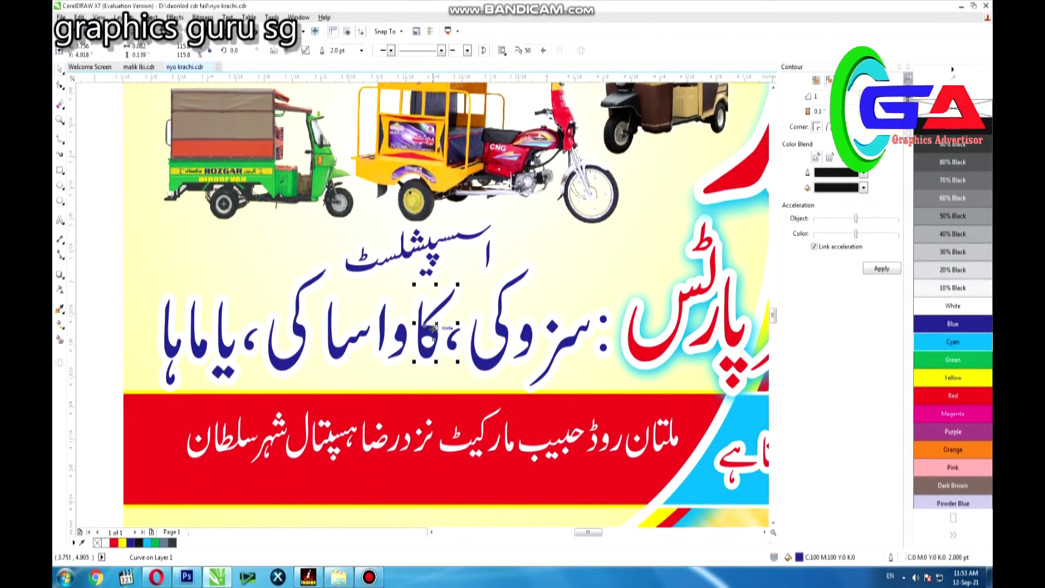
pyautogui.click(603, 347)
pyautogui.moveTo(629, 268); pyautogui.dragTo(594, 265)
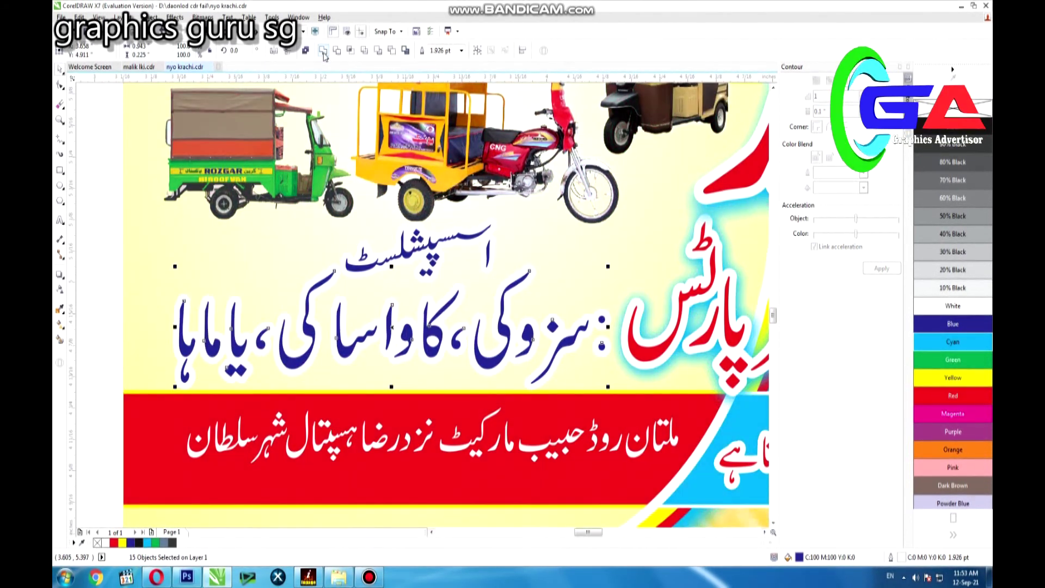
pyautogui.hotkey('ctrl', 'l')
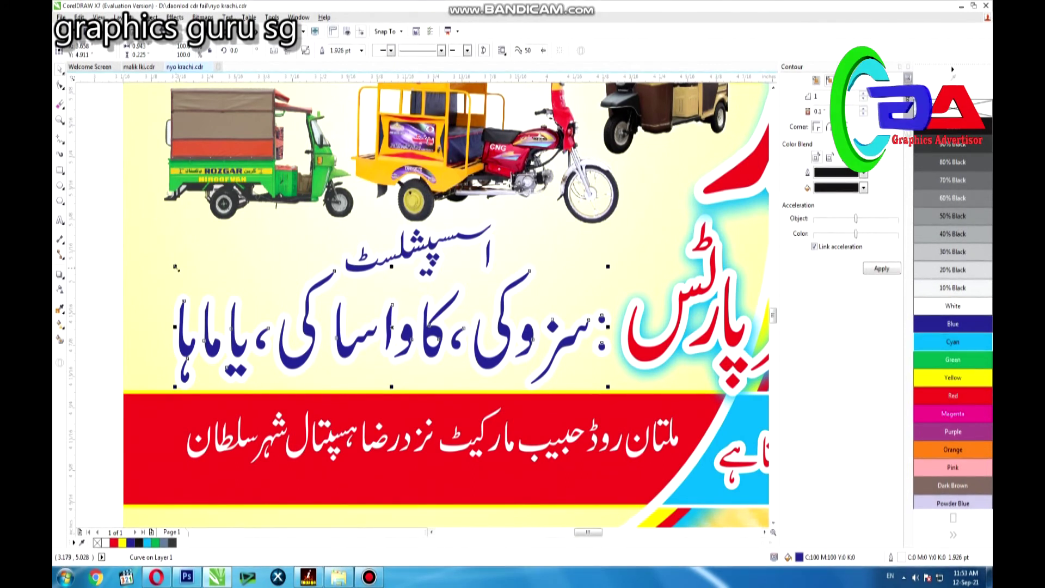
# Step: Scale the combined brand-names line up slightly, its outline becoming about 2.036 pt
pyautogui.moveTo(175, 266); pyautogui.dragTo(158, 261)
pyautogui.moveTo(608, 386); pyautogui.dragTo(610, 388)
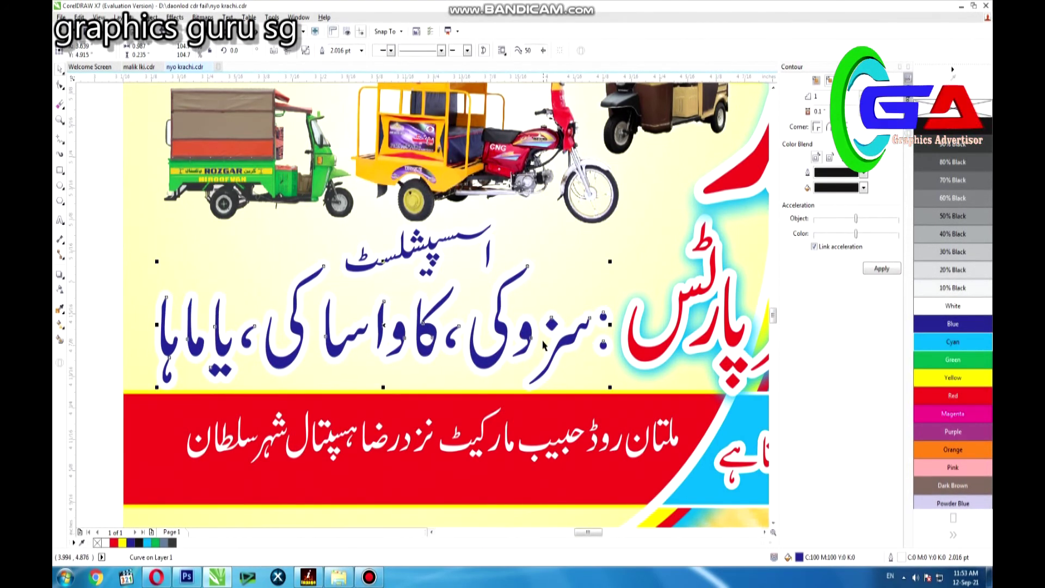
pyautogui.moveTo(542, 340); pyautogui.dragTo(547, 329)
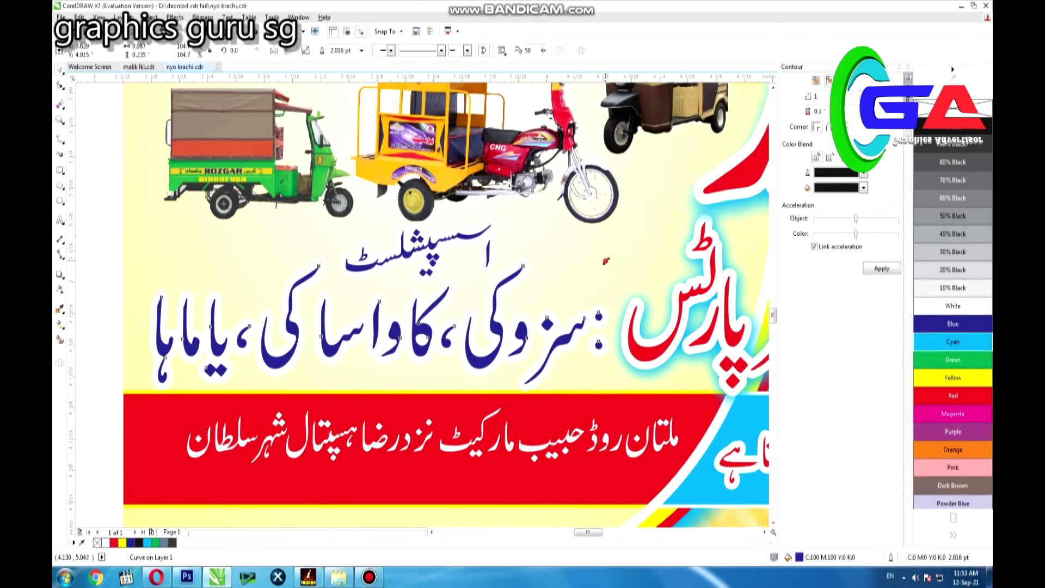
pyautogui.moveTo(606, 260); pyautogui.dragTo(609, 261)
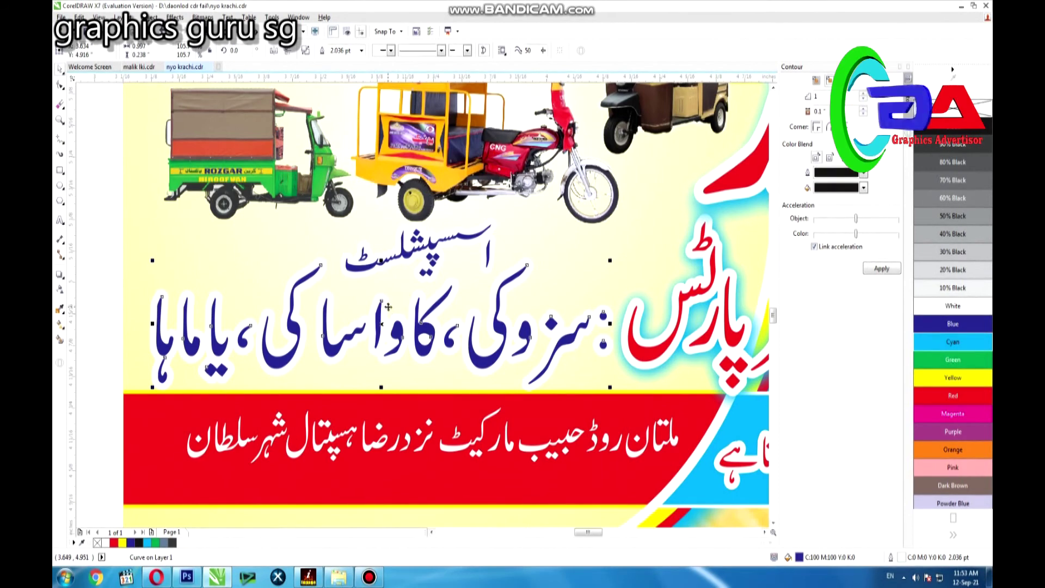
pyautogui.click(576, 442)
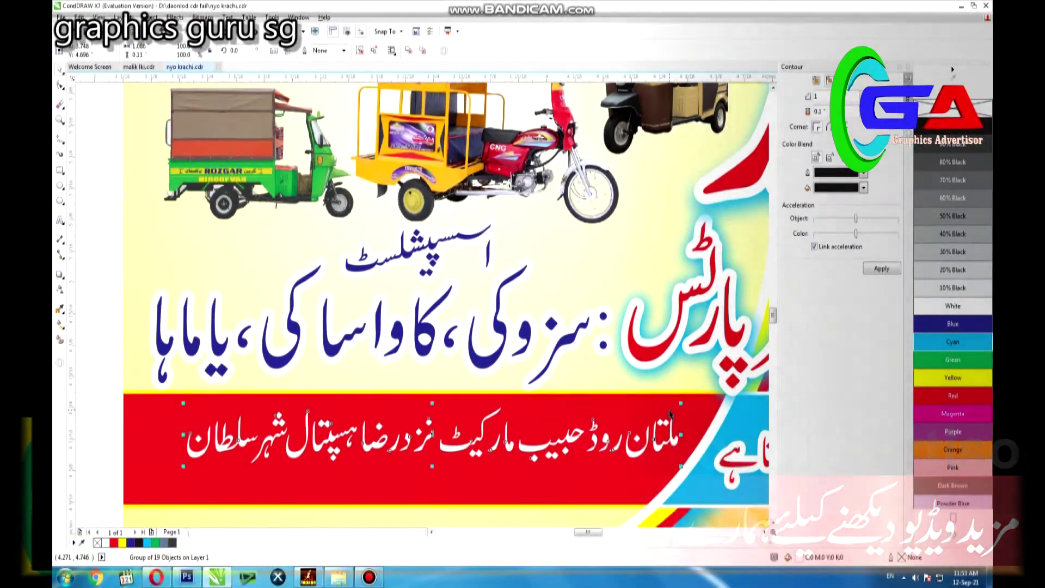
# Step: Show both banners and place a 24 pt text insertion point beside the black banner
pyautogui.press('F4')
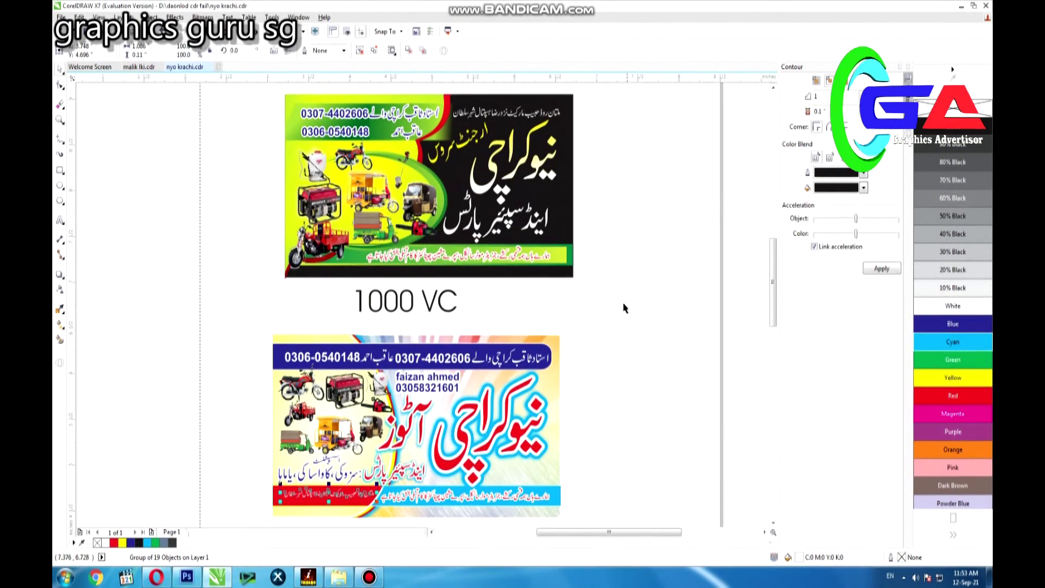
pyautogui.press('z')
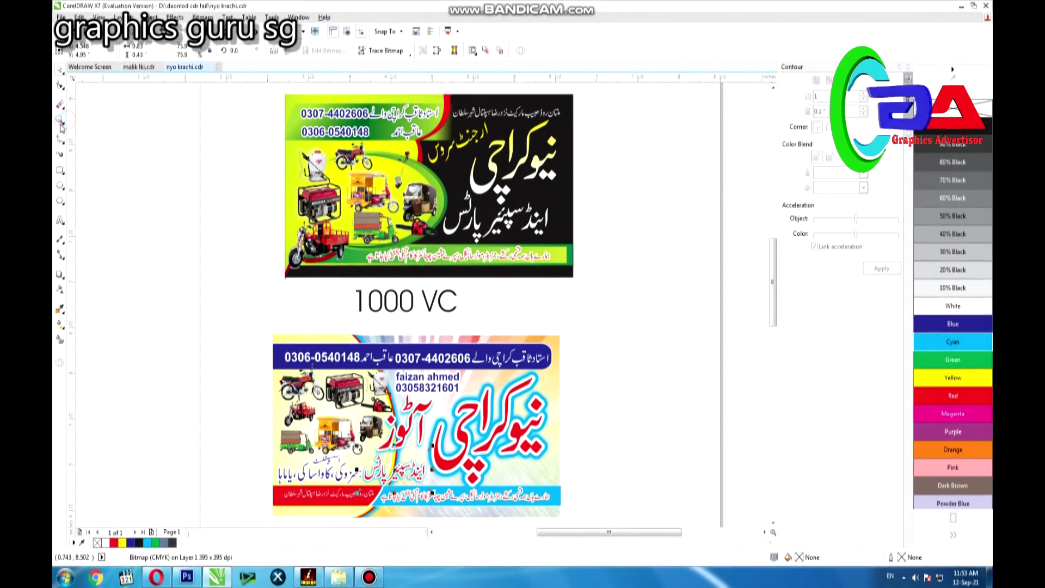
pyautogui.moveTo(327, 335); pyautogui.dragTo(483, 425)
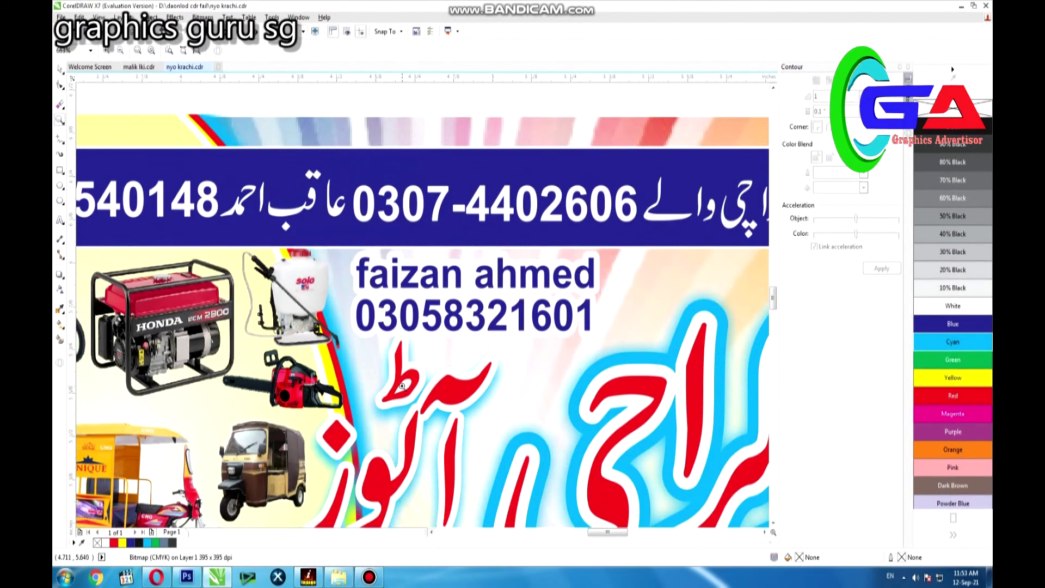
pyautogui.click(401, 385)
pyautogui.press('F3')
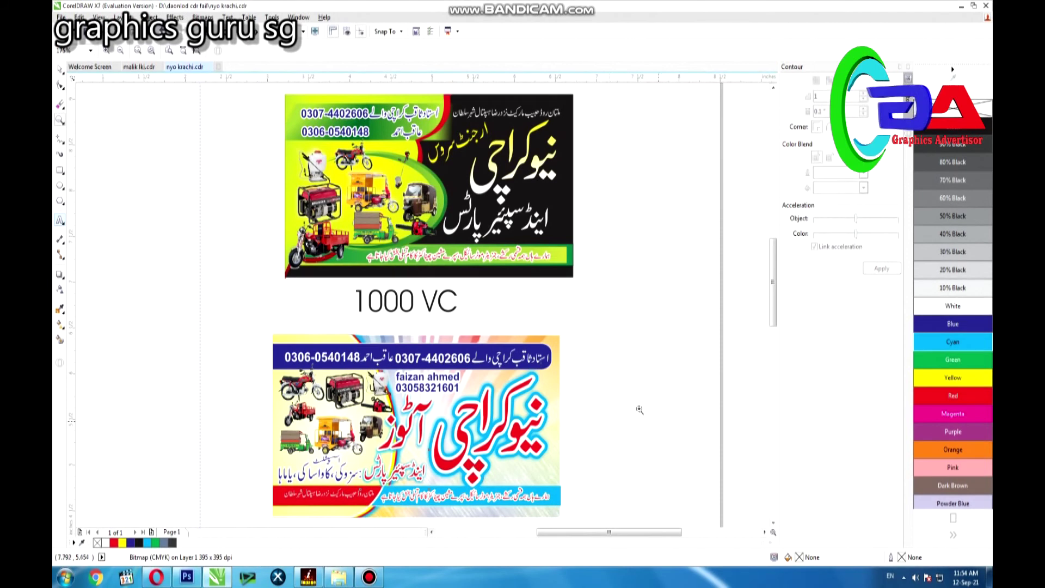
pyautogui.click(60, 220)
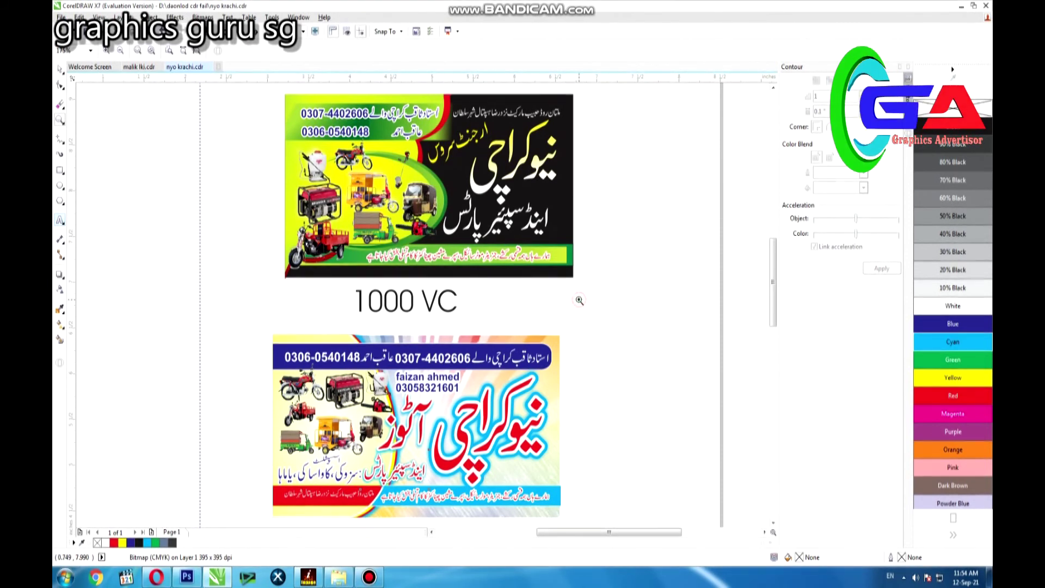
pyautogui.click(586, 301)
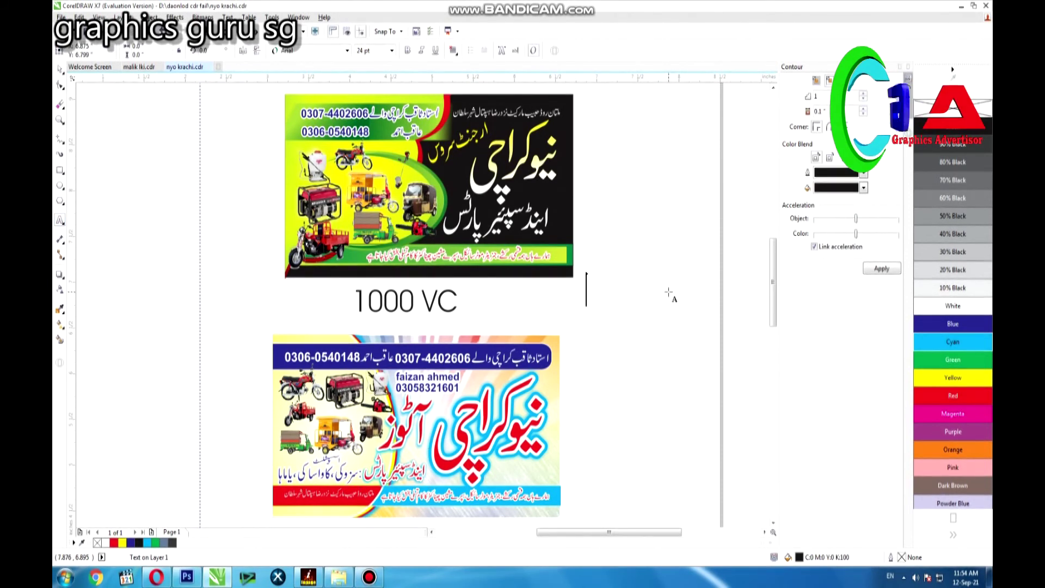
pyautogui.write('22')
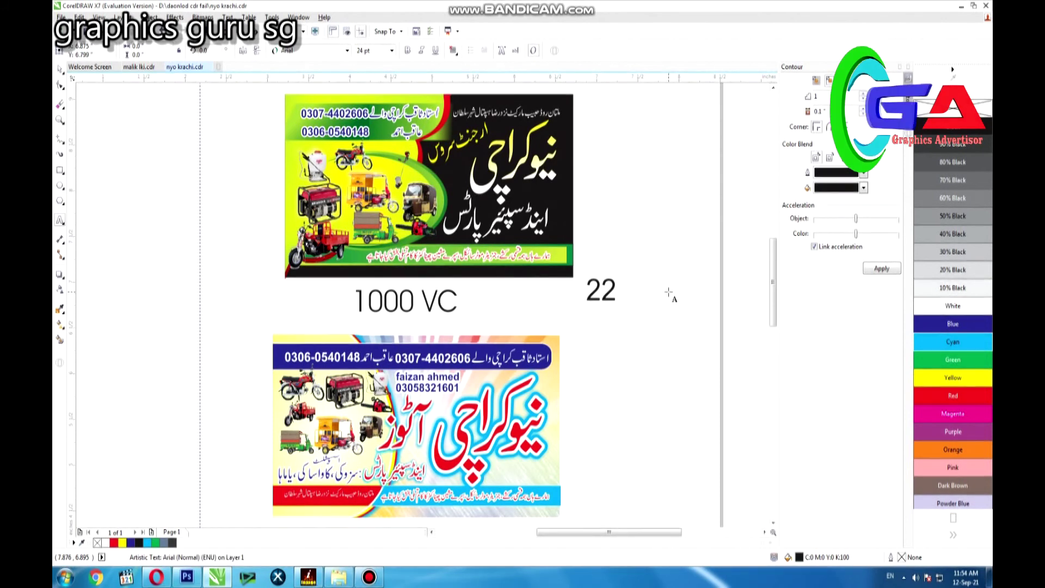
pyautogui.write('42')
pyautogui.click(61, 69)
pyautogui.moveTo(583, 304); pyautogui.dragTo(501, 321)
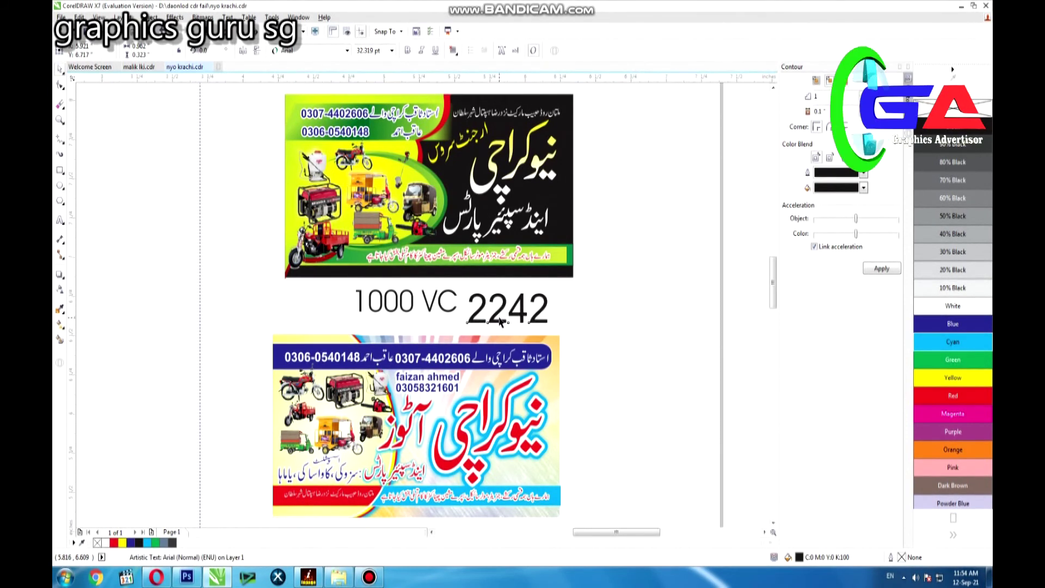
pyautogui.scroll(1, 501, 321)
pyautogui.scroll(1, 501, 305)
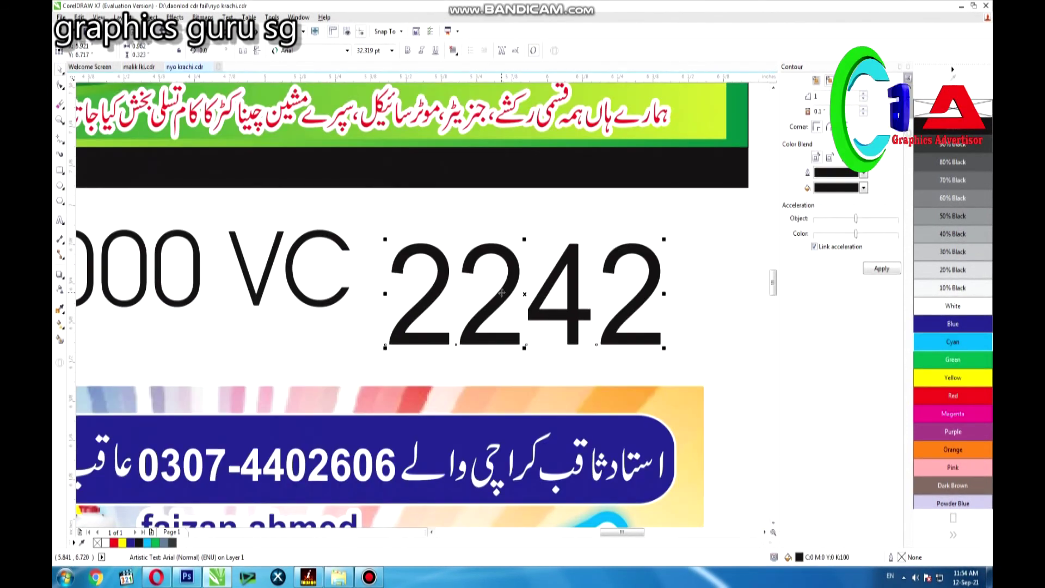
pyautogui.moveTo(642, 295); pyautogui.dragTo(657, 289)
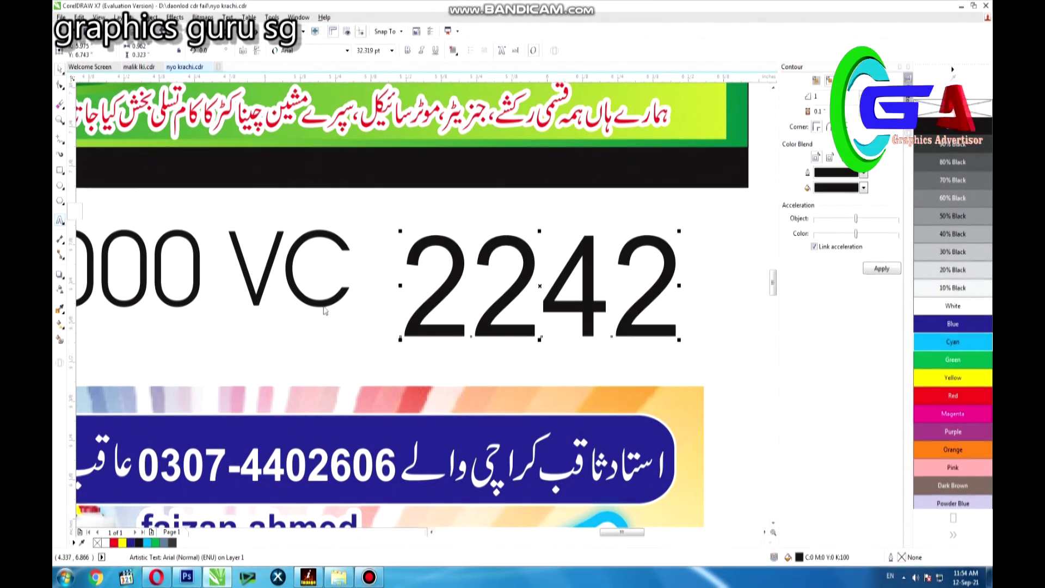
pyautogui.click(644, 198)
pyautogui.click(667, 262)
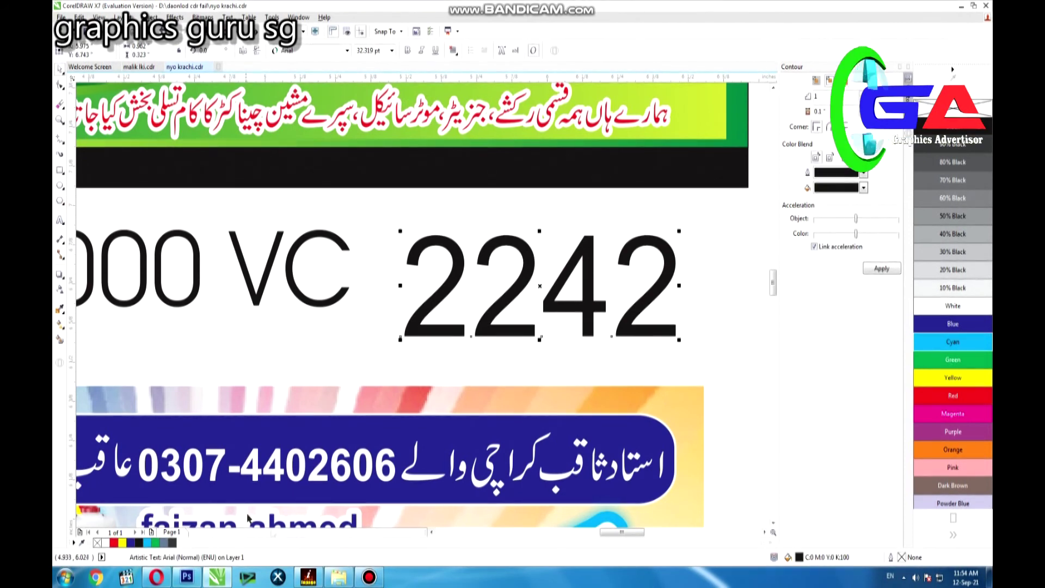
pyautogui.moveTo(658, 293); pyautogui.dragTo(656, 289)
pyautogui.press('F4')
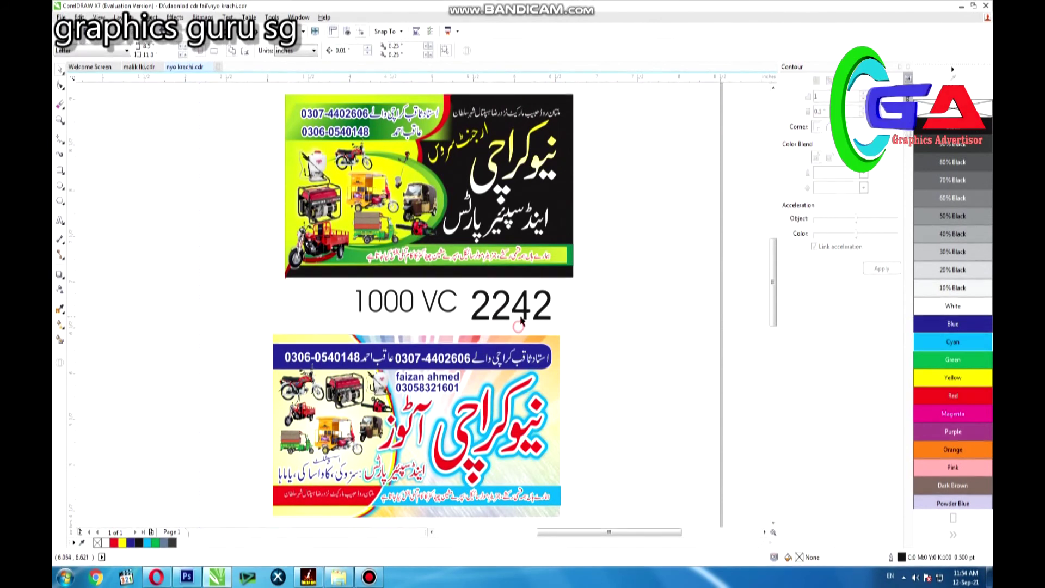
pyautogui.press('Delete')
# Step: Select the whole black banner and move it to the right of the colourful آٹوز banner
pyautogui.click(433, 305)
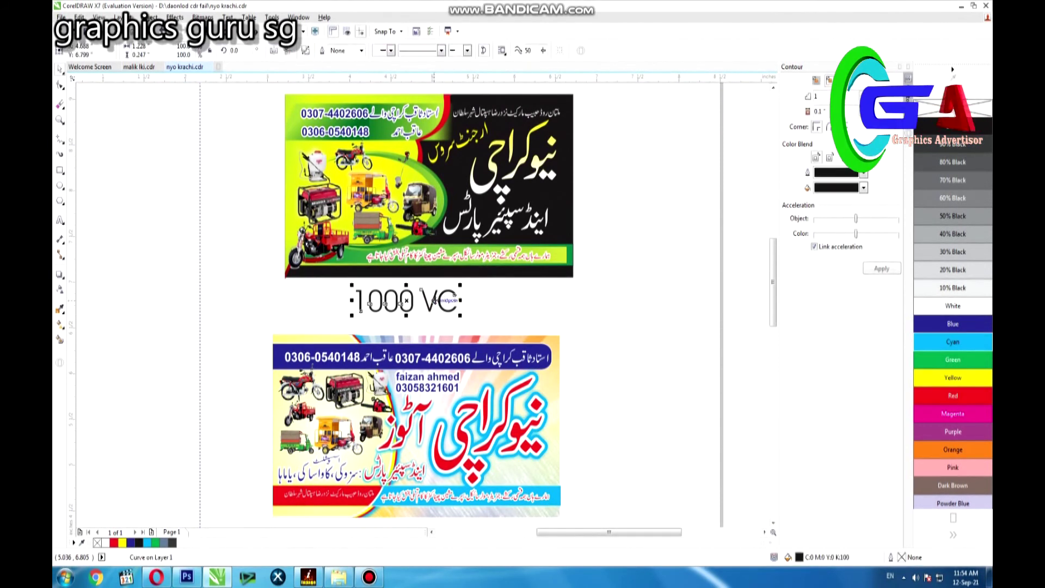
pyautogui.click(475, 178)
pyautogui.scroll(5, 475, 178)
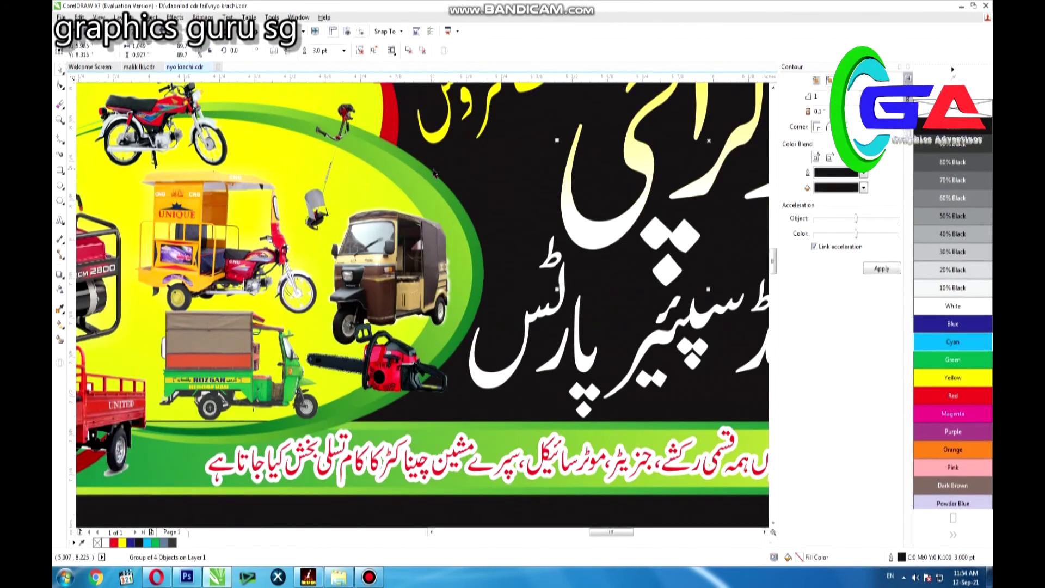
pyautogui.press('F4')
pyautogui.click(662, 311)
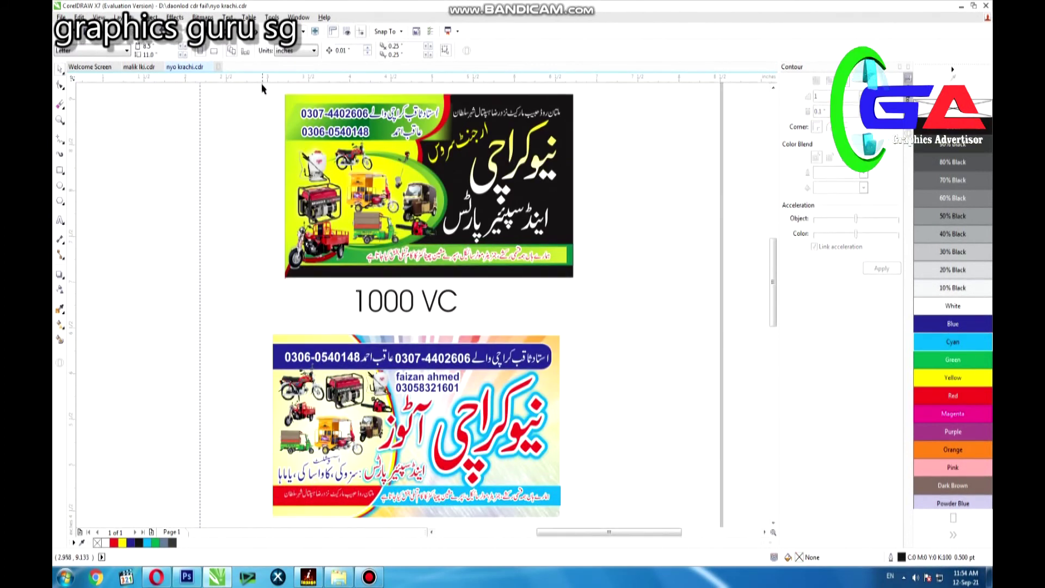
pyautogui.moveTo(612, 286); pyautogui.dragTo(613, 285)
pyautogui.scroll(-3, 609, 277)
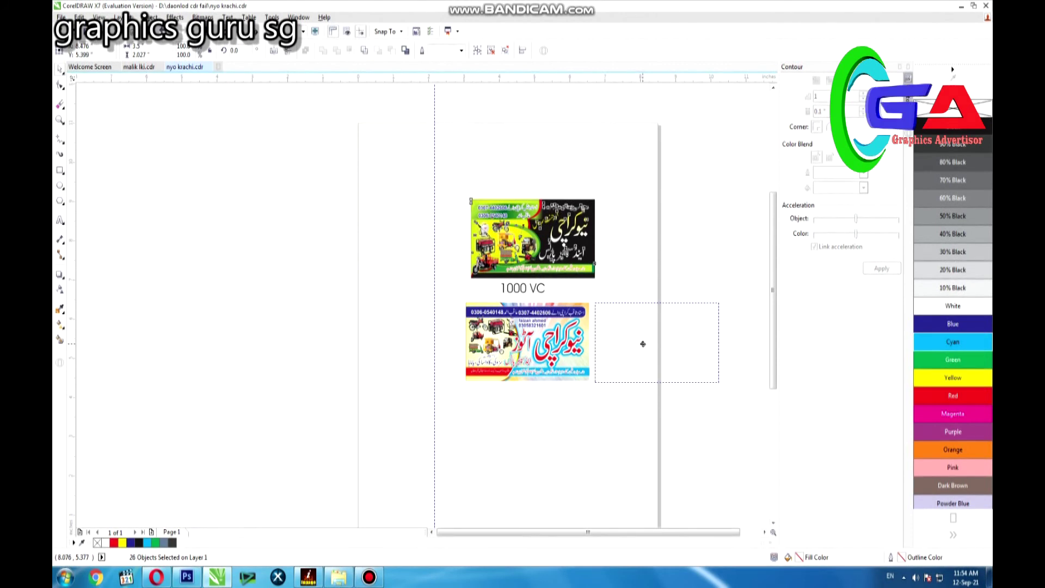
pyautogui.moveTo(598, 310); pyautogui.dragTo(644, 345)
# Step: Move both banners together toward the upper left and zoom to fit them
pyautogui.moveTo(292, 234); pyautogui.dragTo(732, 435)
pyautogui.moveTo(654, 371); pyautogui.dragTo(582, 281)
pyautogui.hotkey('shift', 'F2')
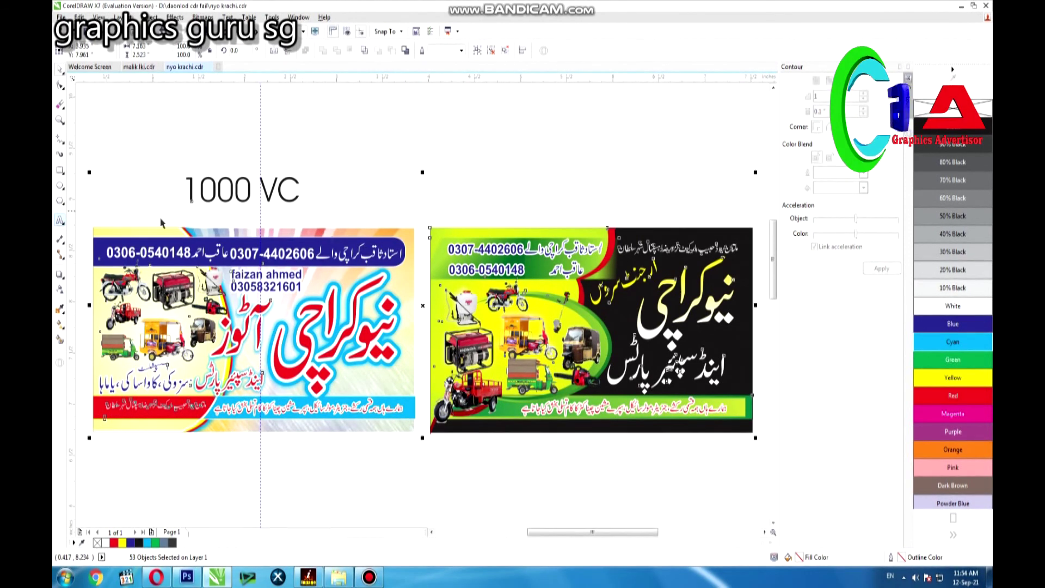
pyautogui.click(158, 143)
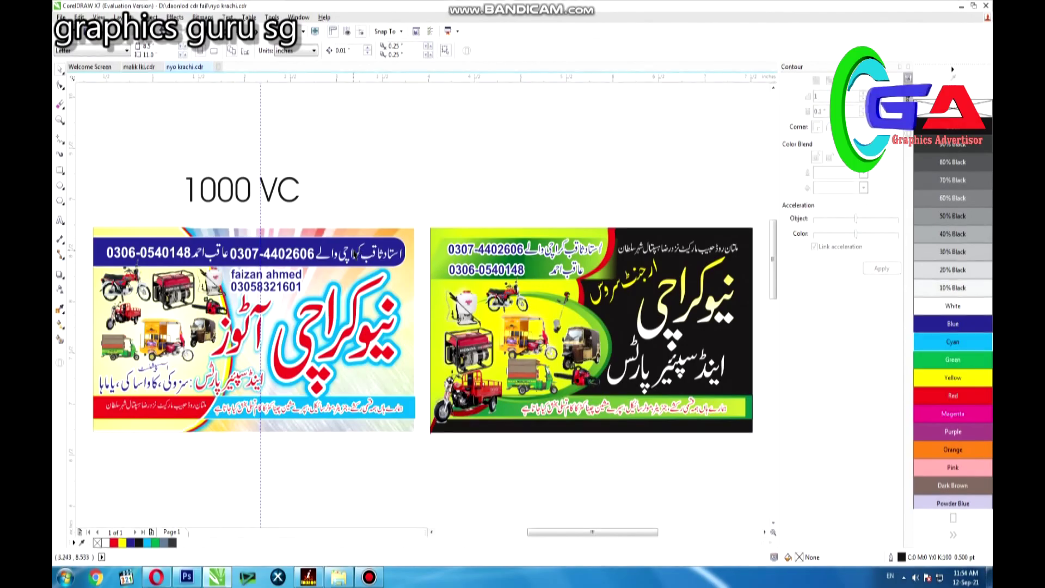